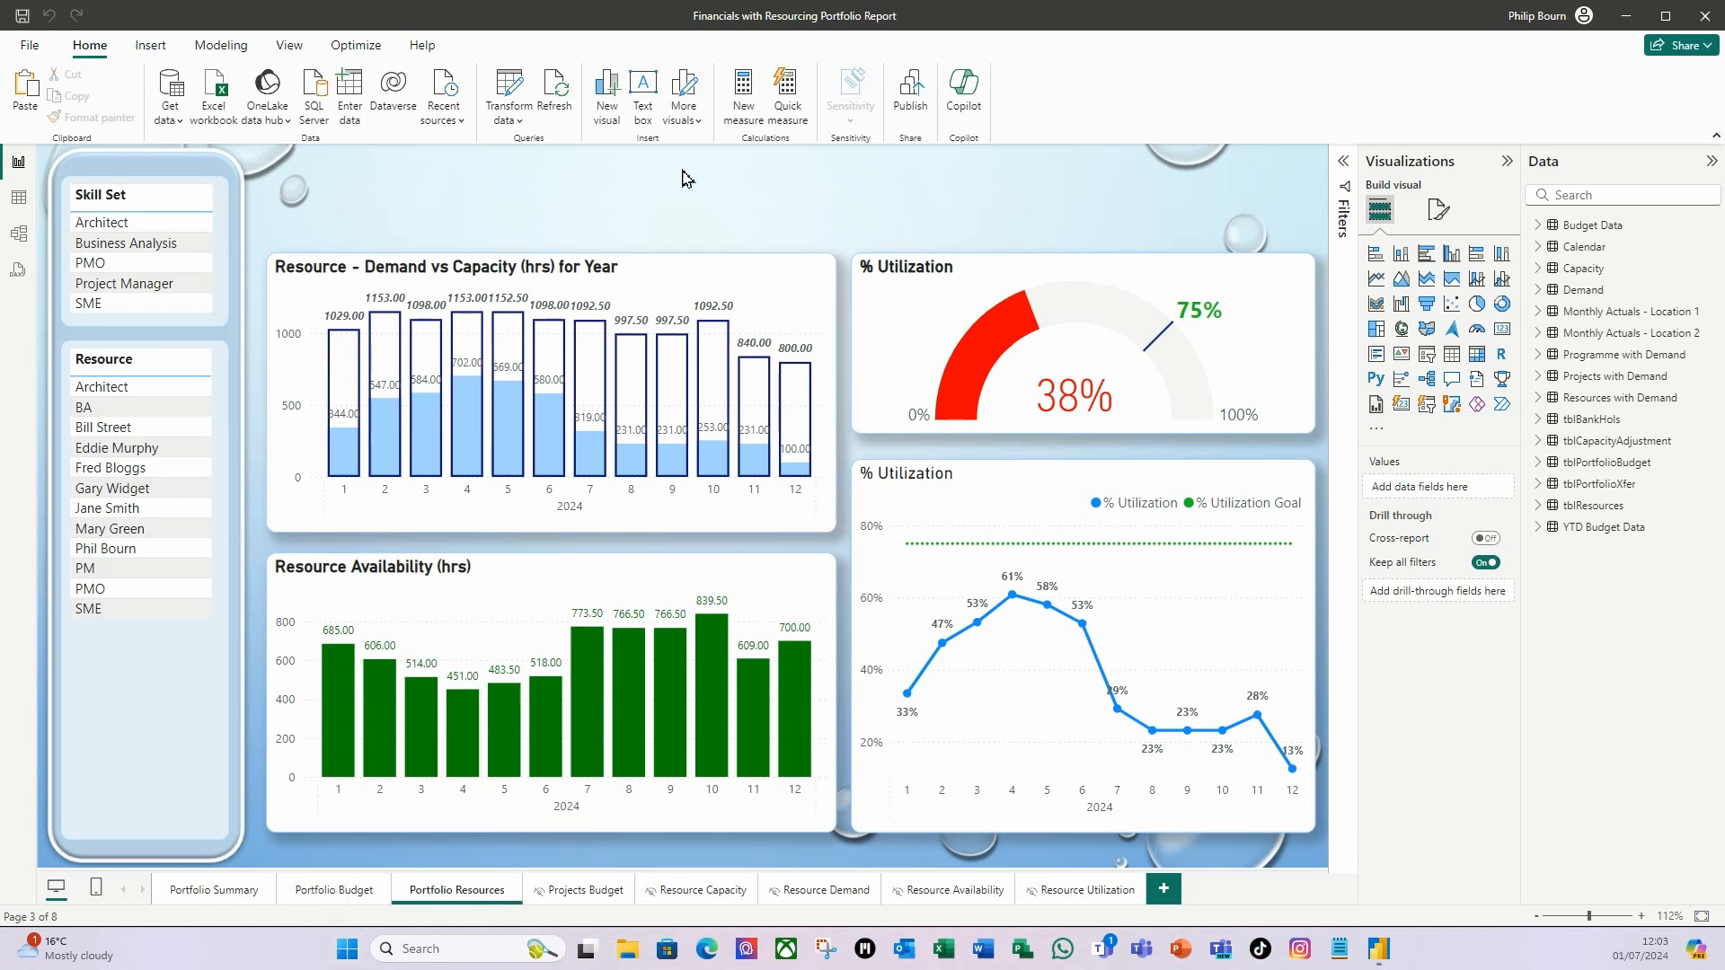
# Step: Copy the title text box from the Portfolio Summary page onto the Portfolio Resources page
pyautogui.click(216, 891)
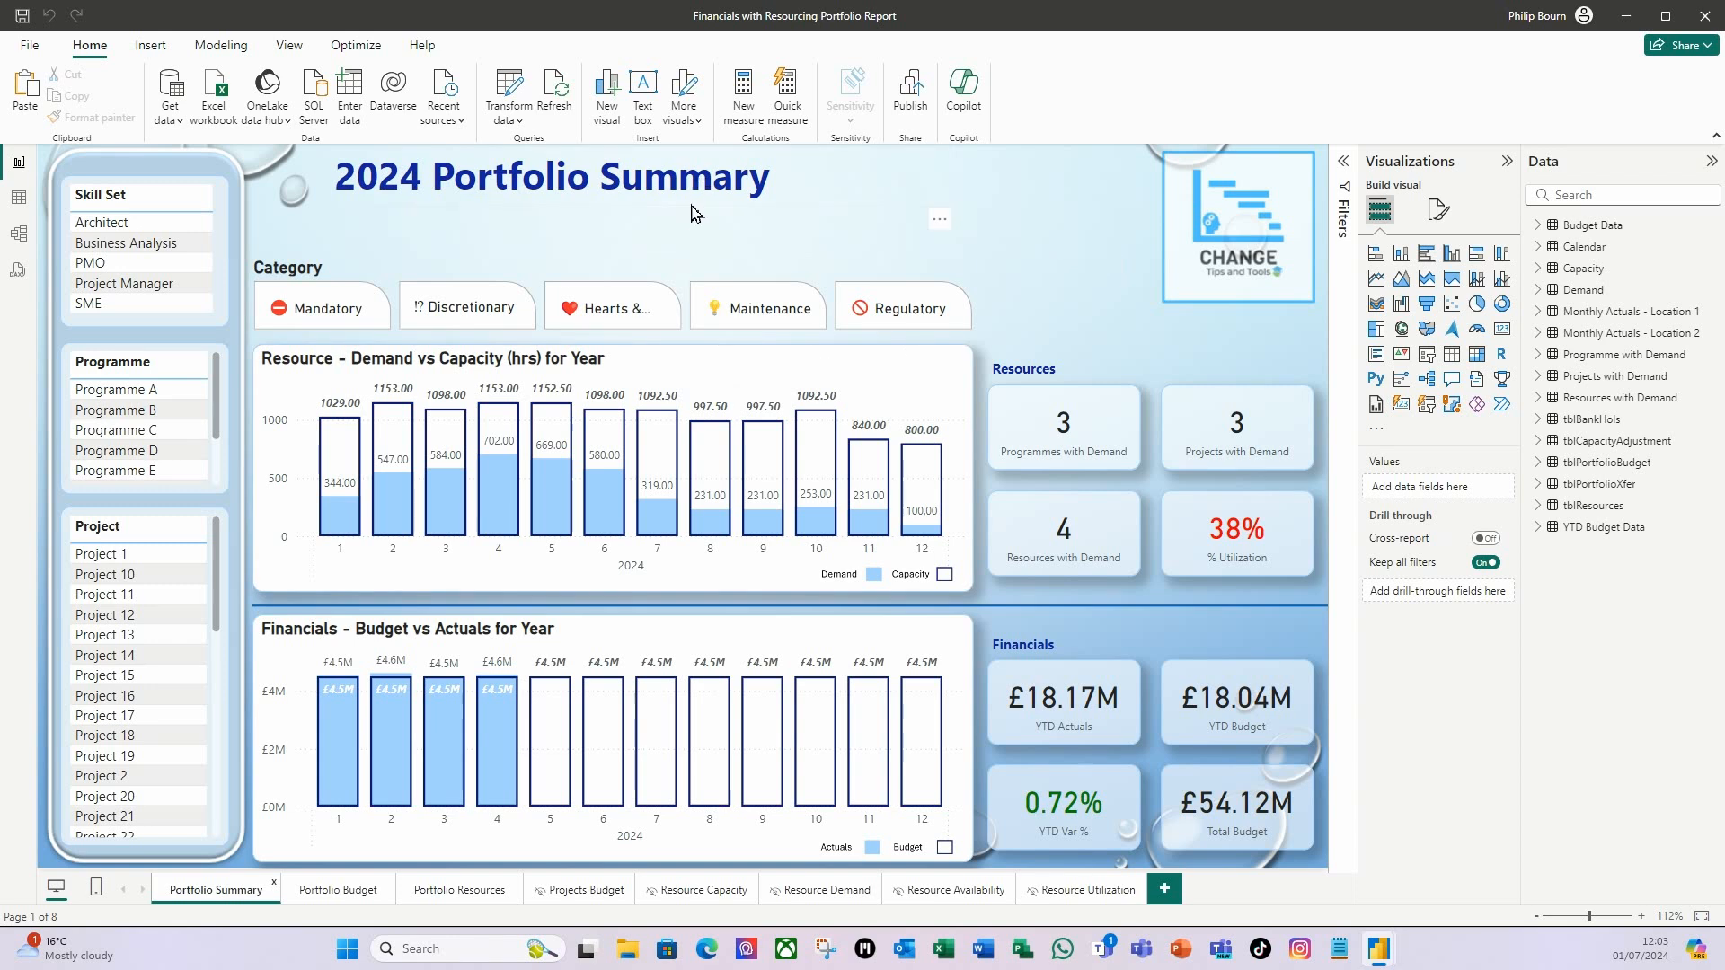
pyautogui.click(692, 212)
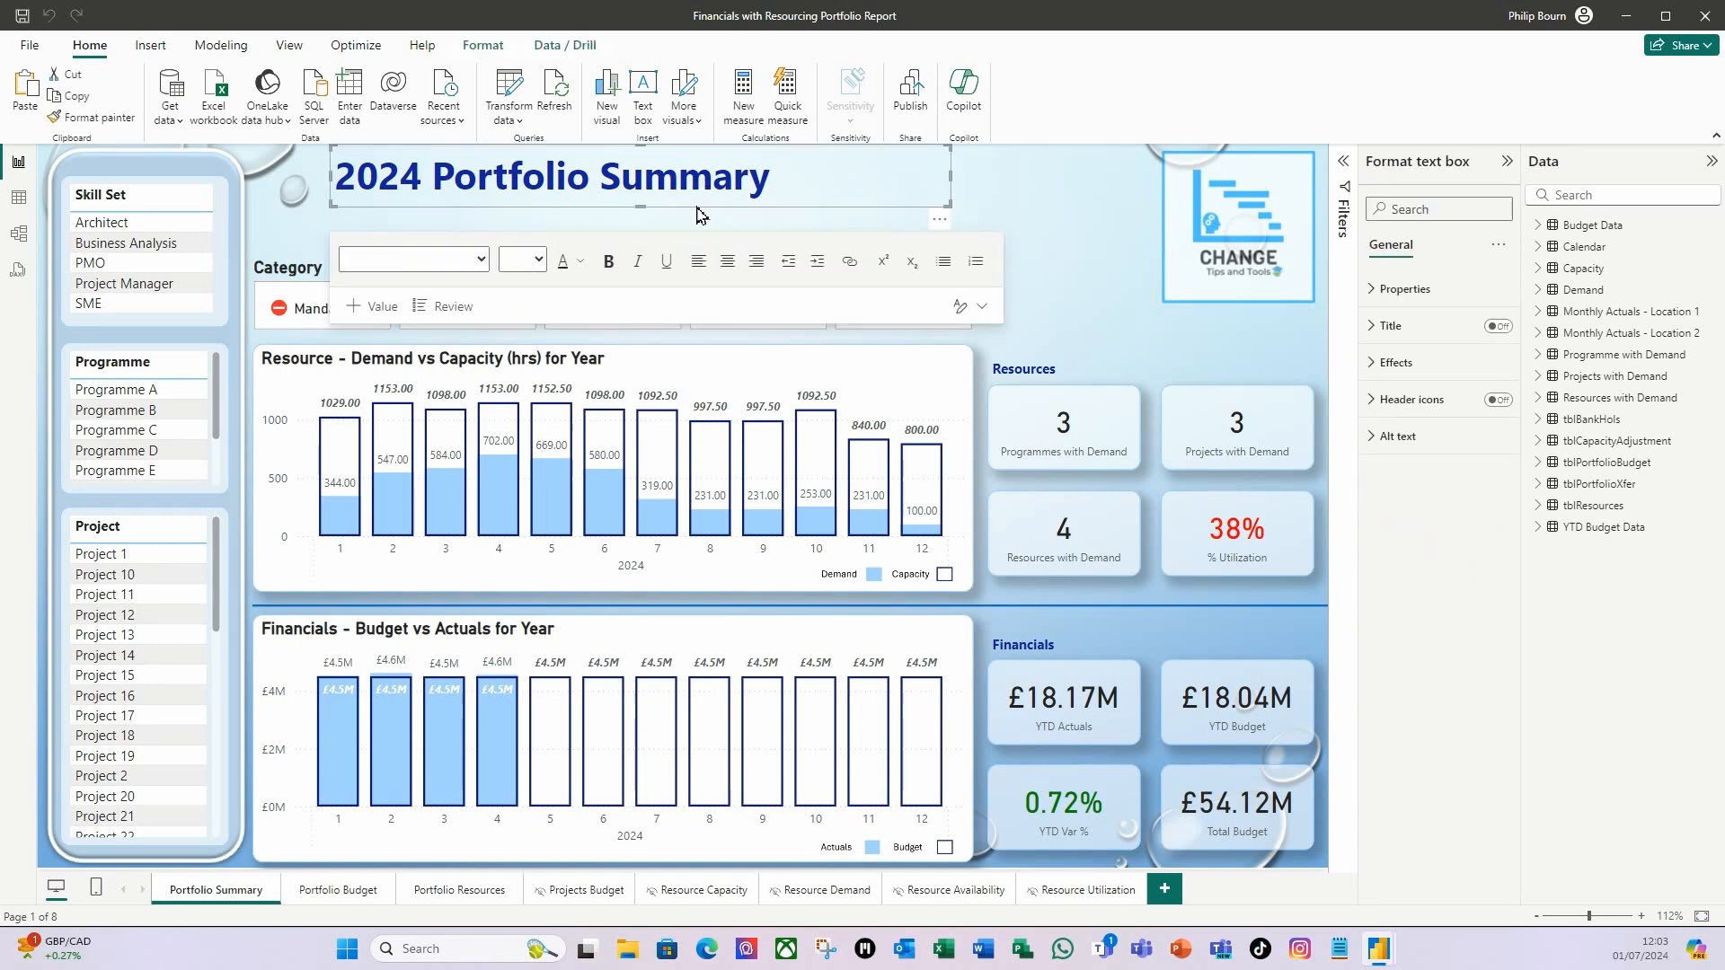
pyautogui.hotkey('ctrl', 'c')
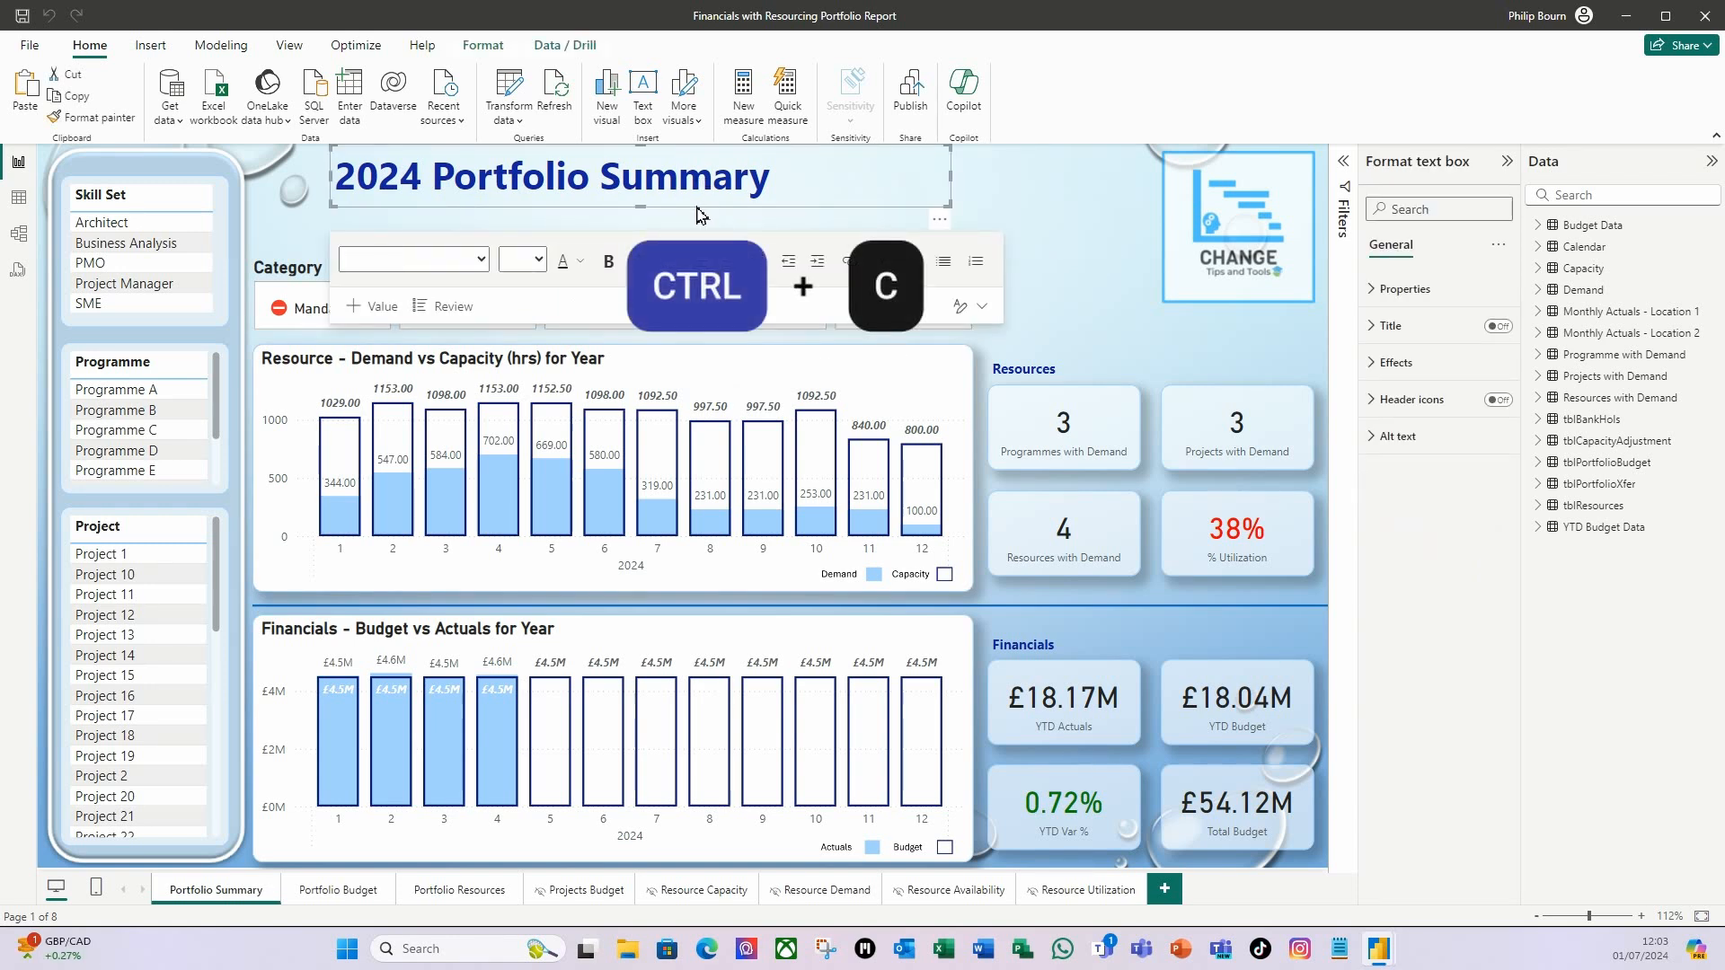
pyautogui.click(1080, 221)
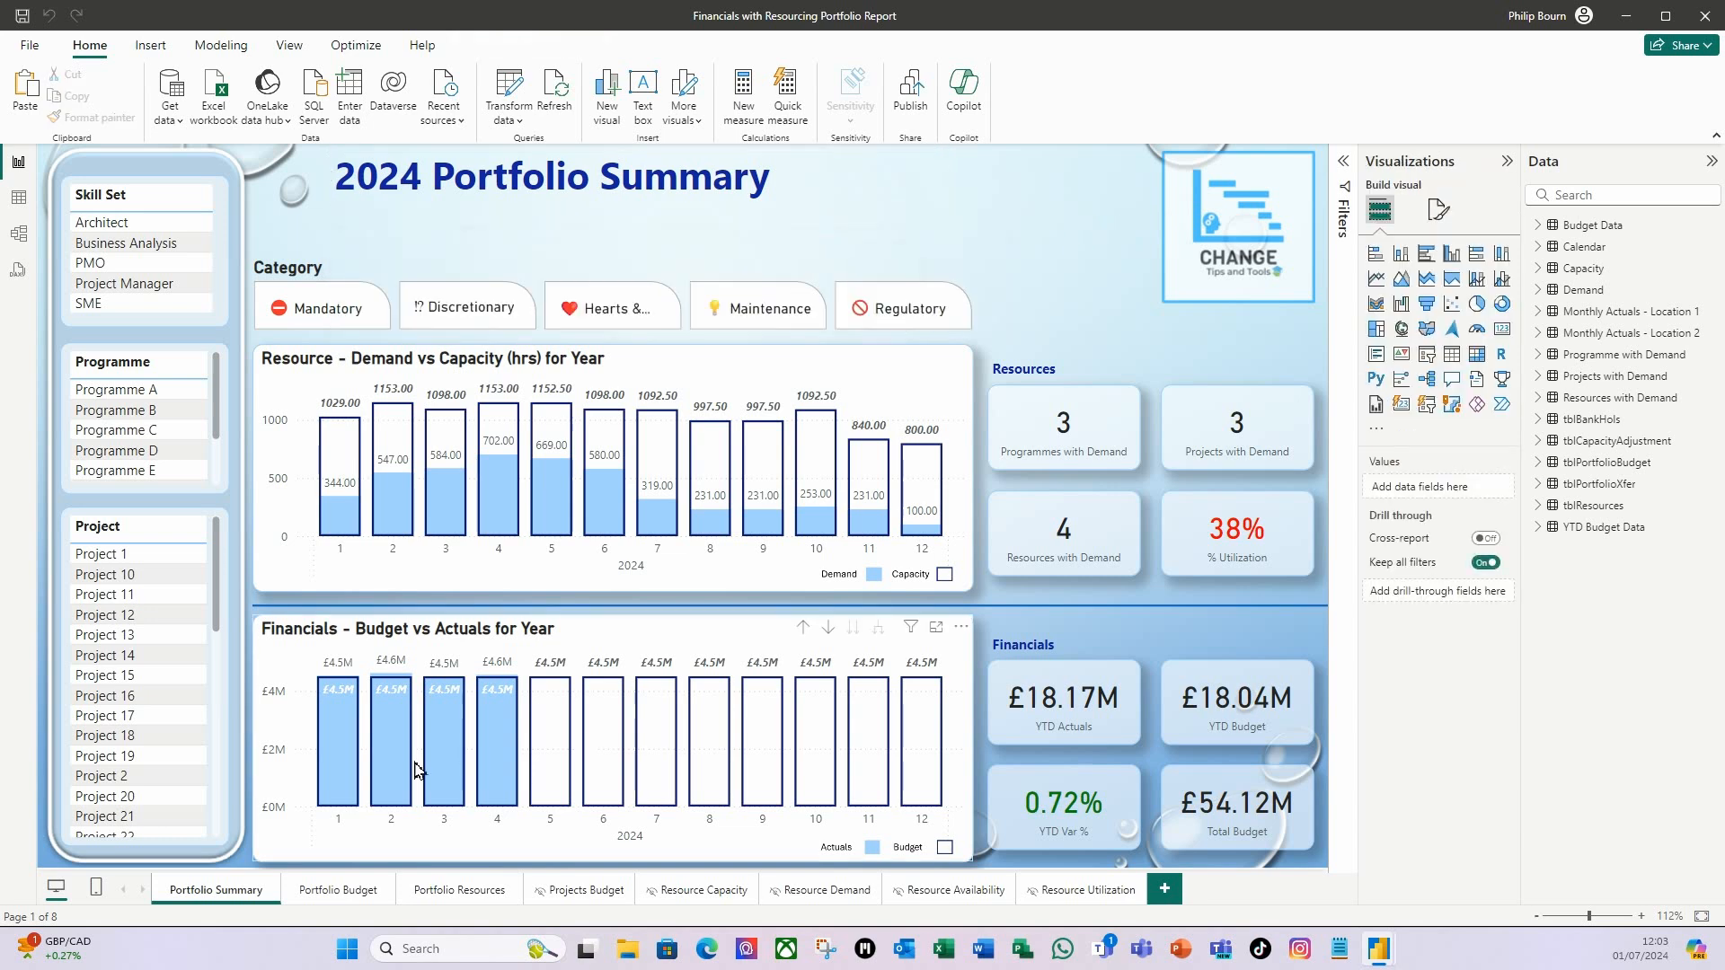
pyautogui.click(456, 892)
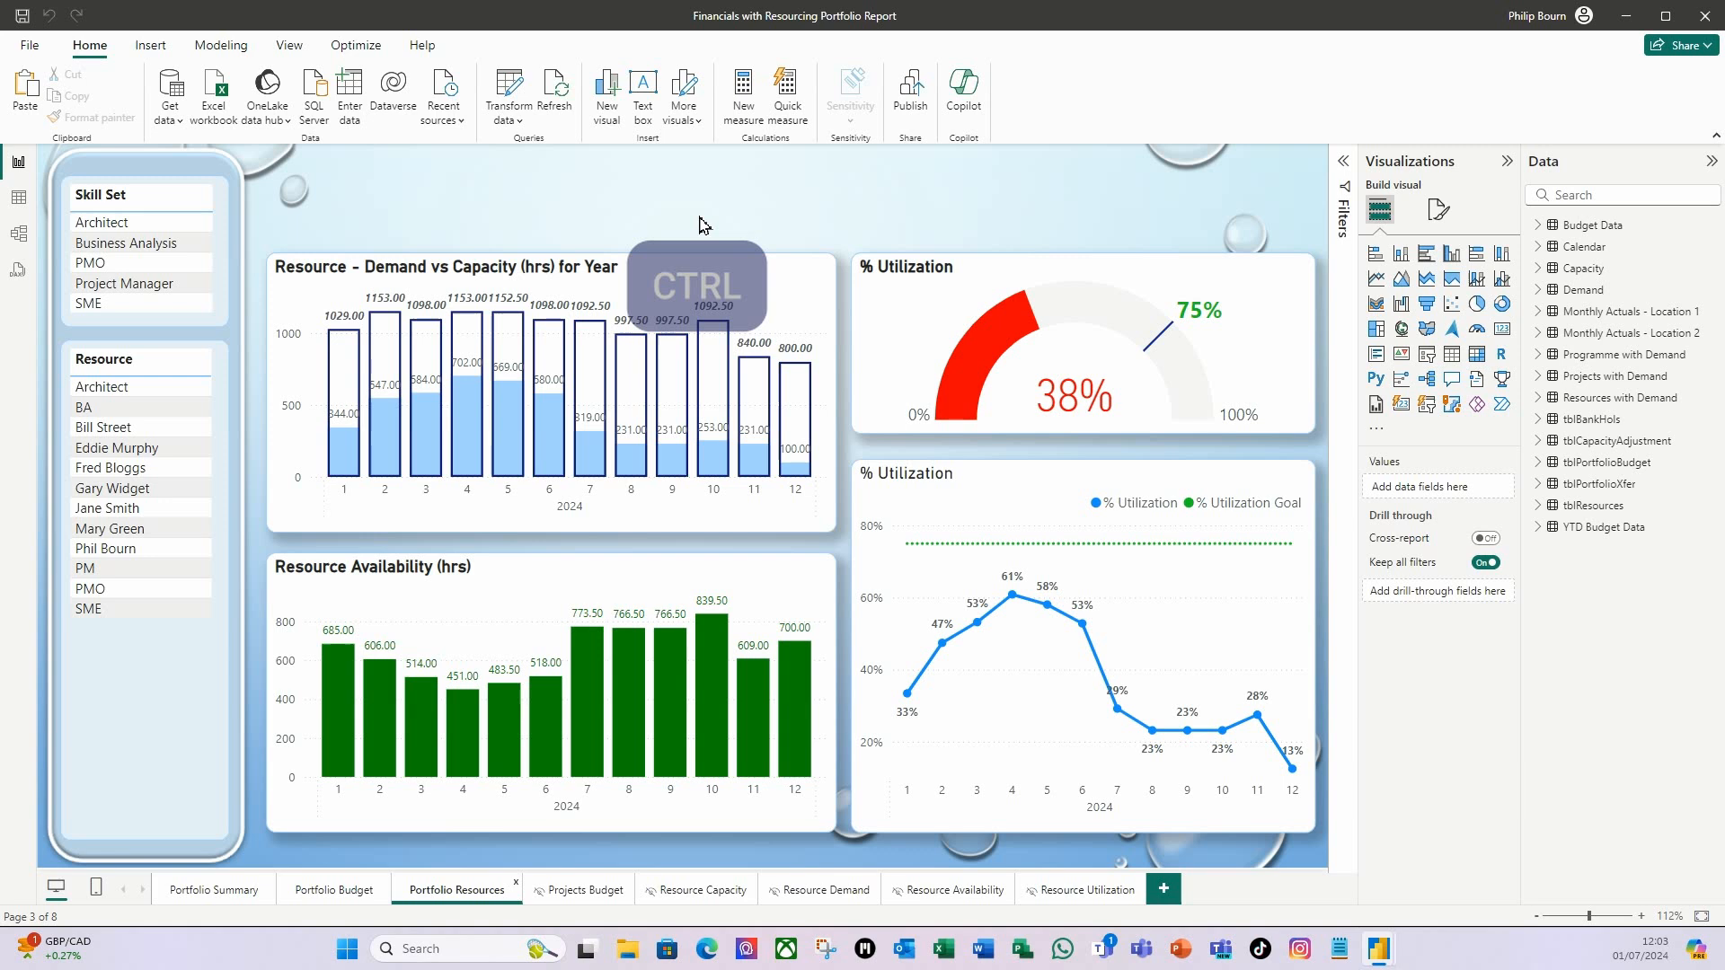
pyautogui.hotkey('ctrl', 'v')
# Step: Reword the pasted page title to "2024 Portfolio Resources"
pyautogui.moveTo(600, 177); pyautogui.dragTo(809, 182)
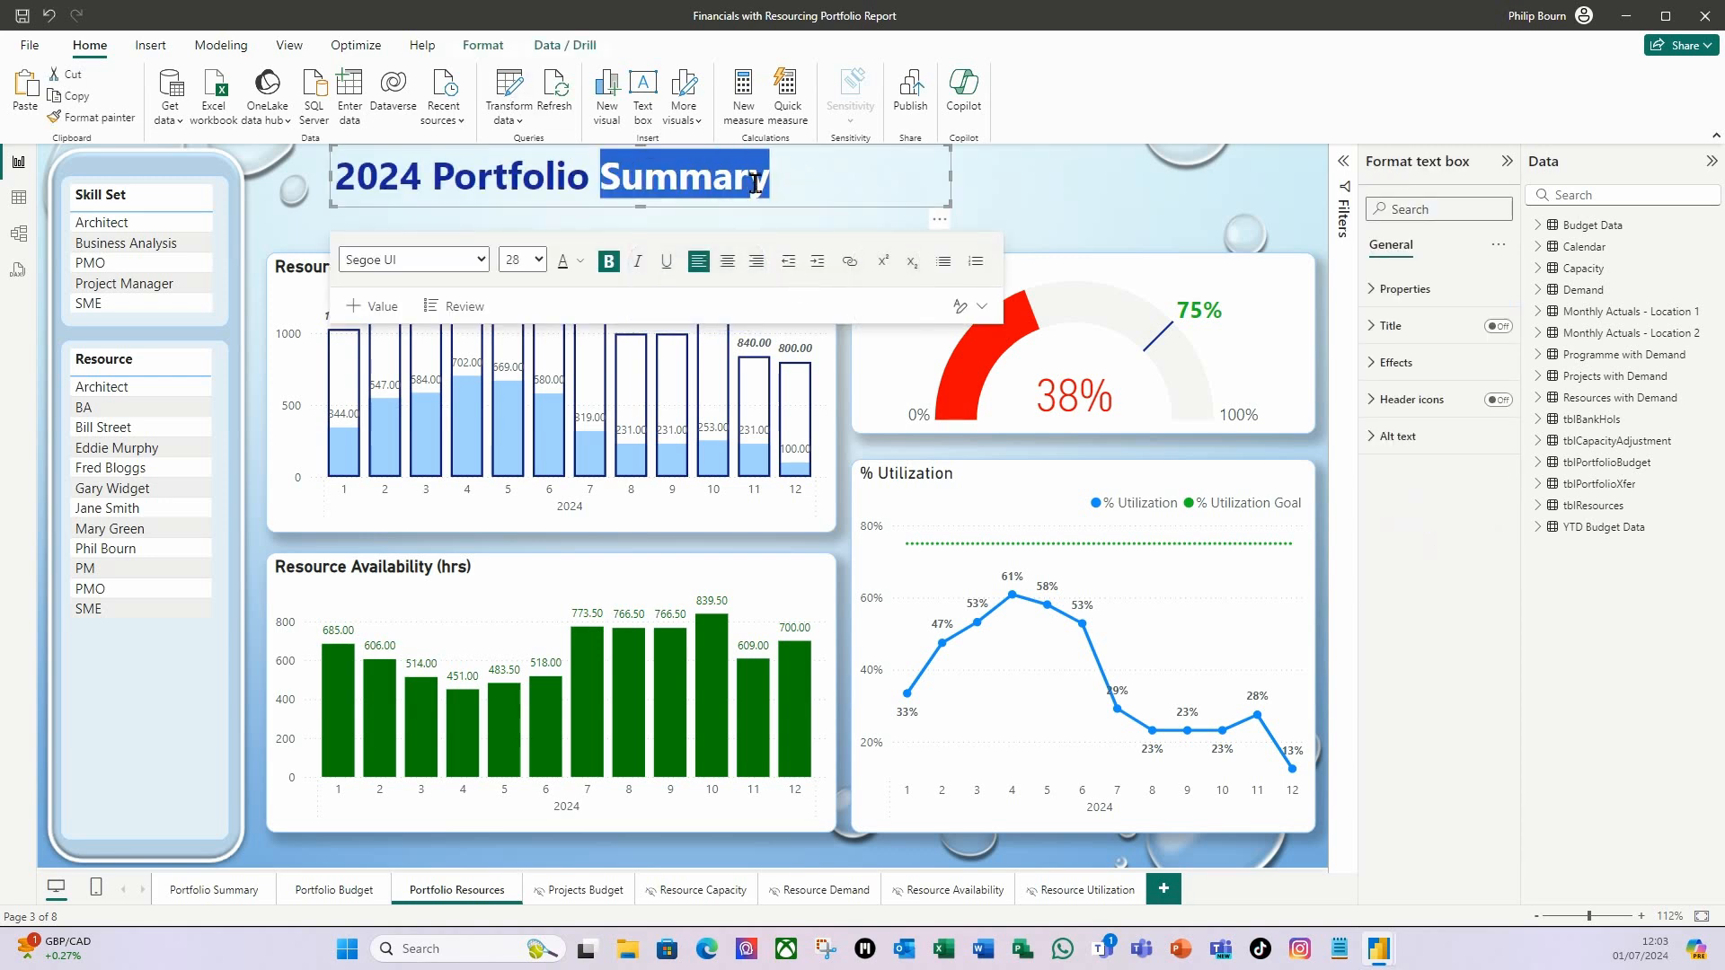
pyautogui.write('Resources')
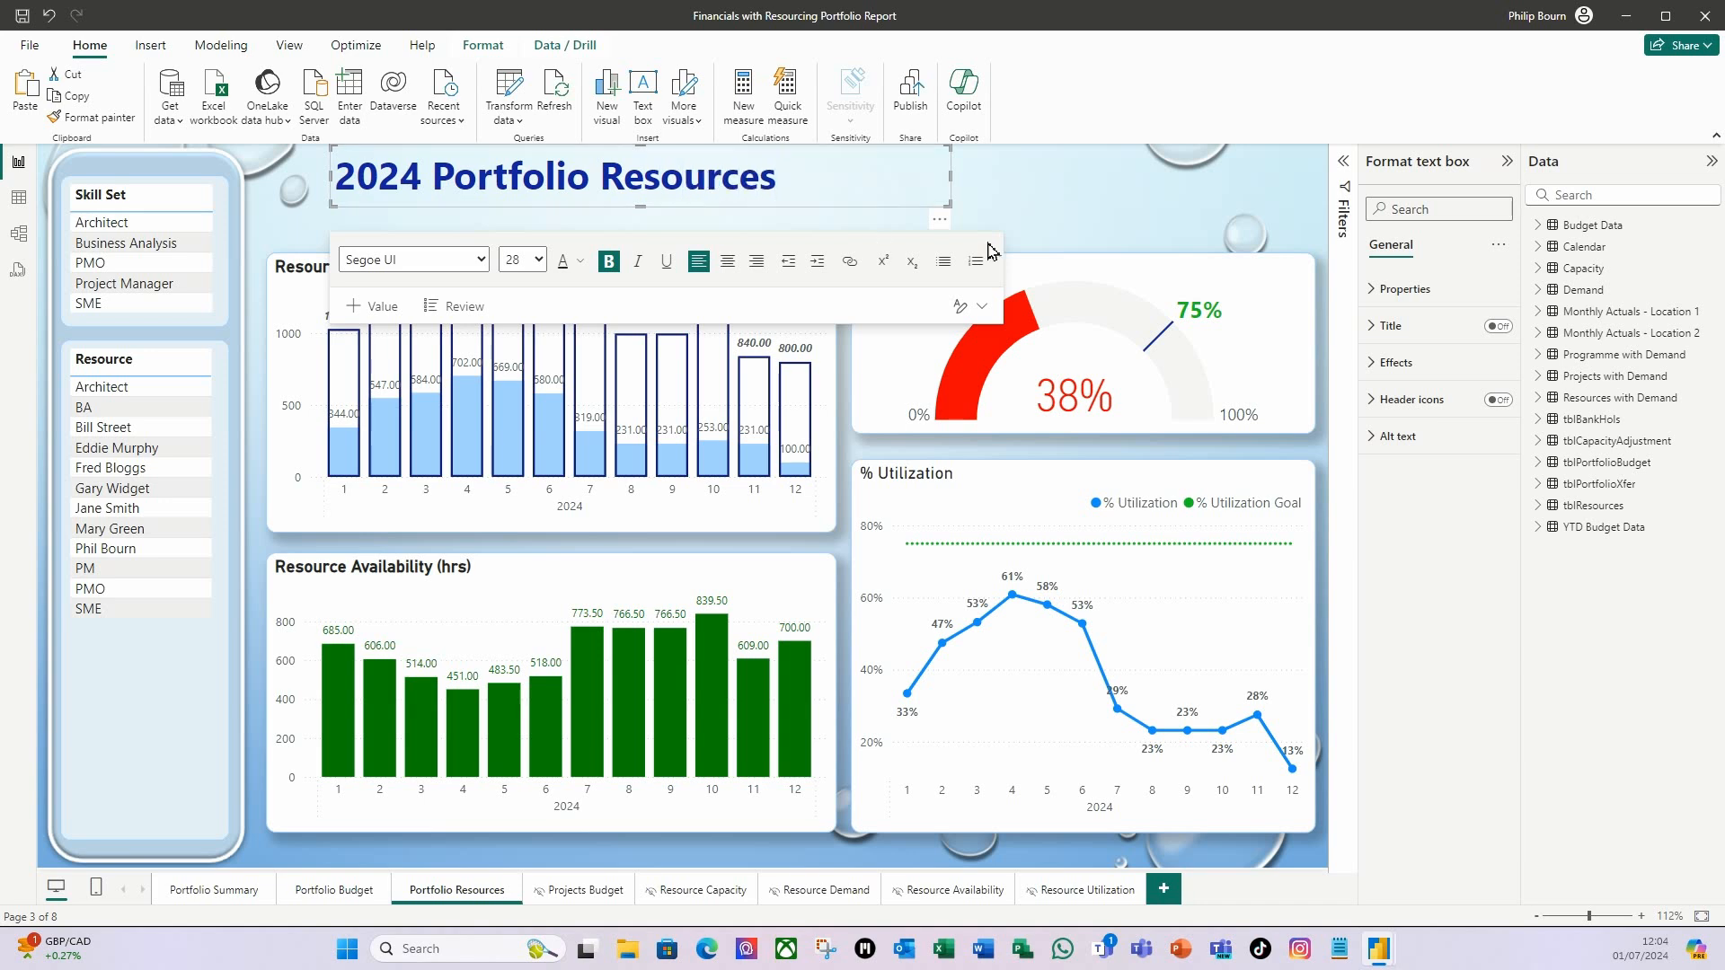
pyautogui.click(1017, 192)
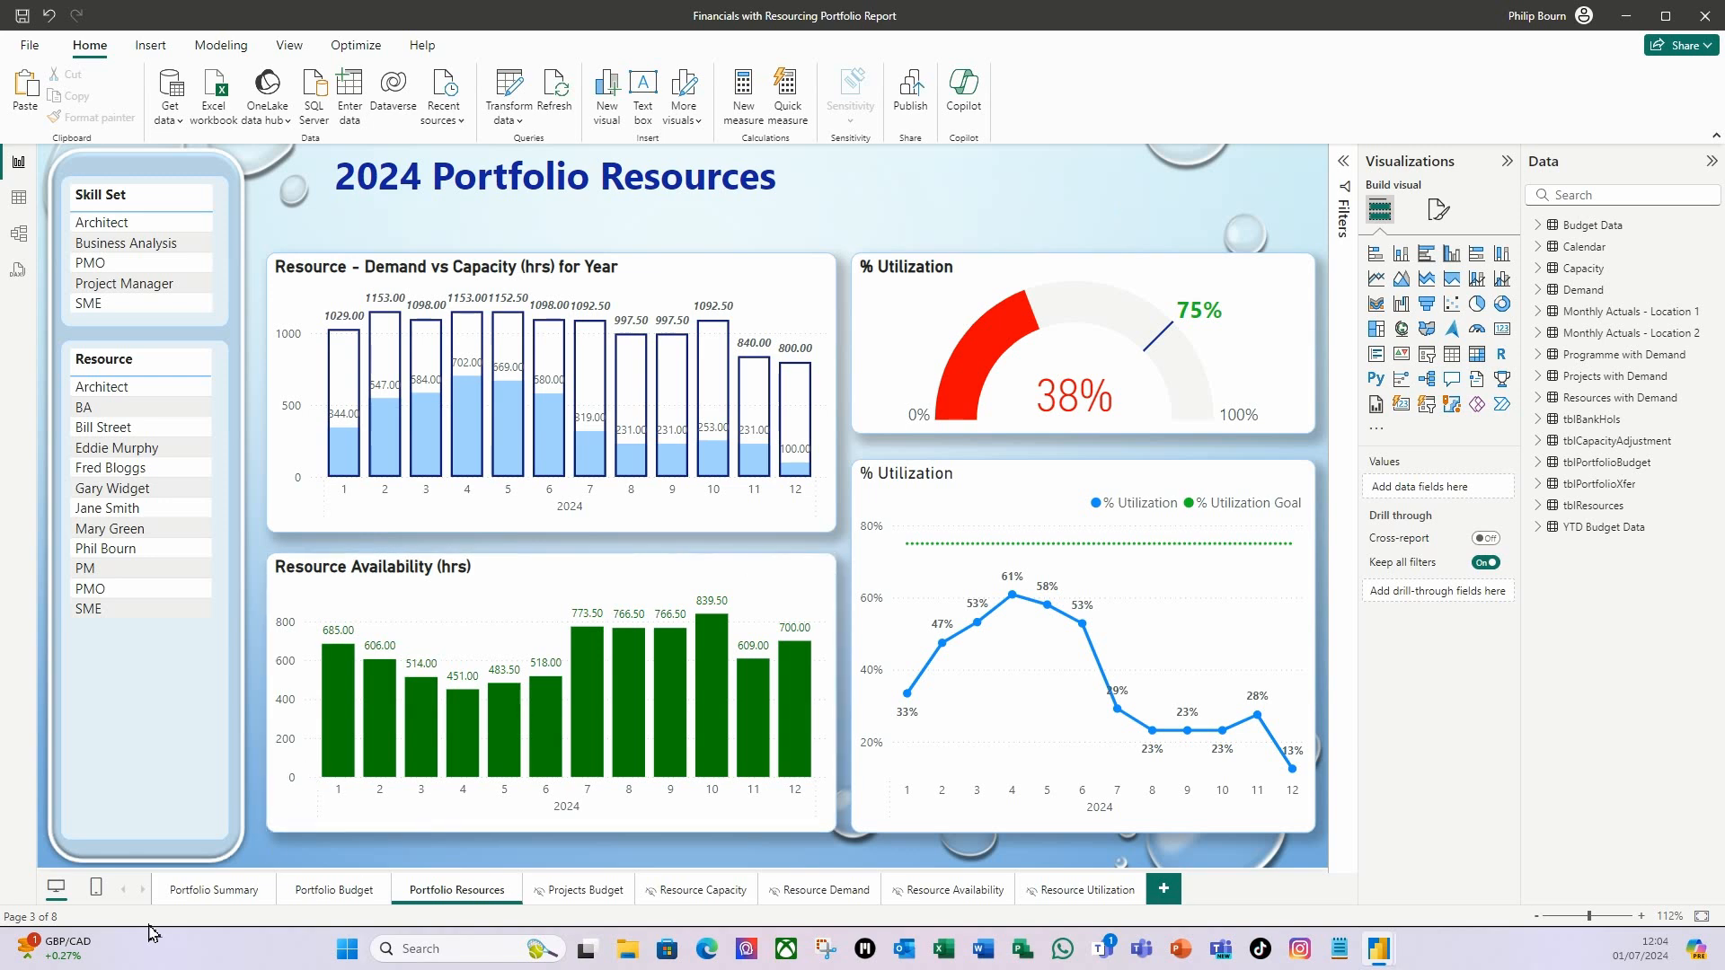
# Step: Copy the Programmes with Demand card from Portfolio Summary to Portfolio Resources and place it above the % Utilization gauge, aligned with its left edge
pyautogui.click(232, 898)
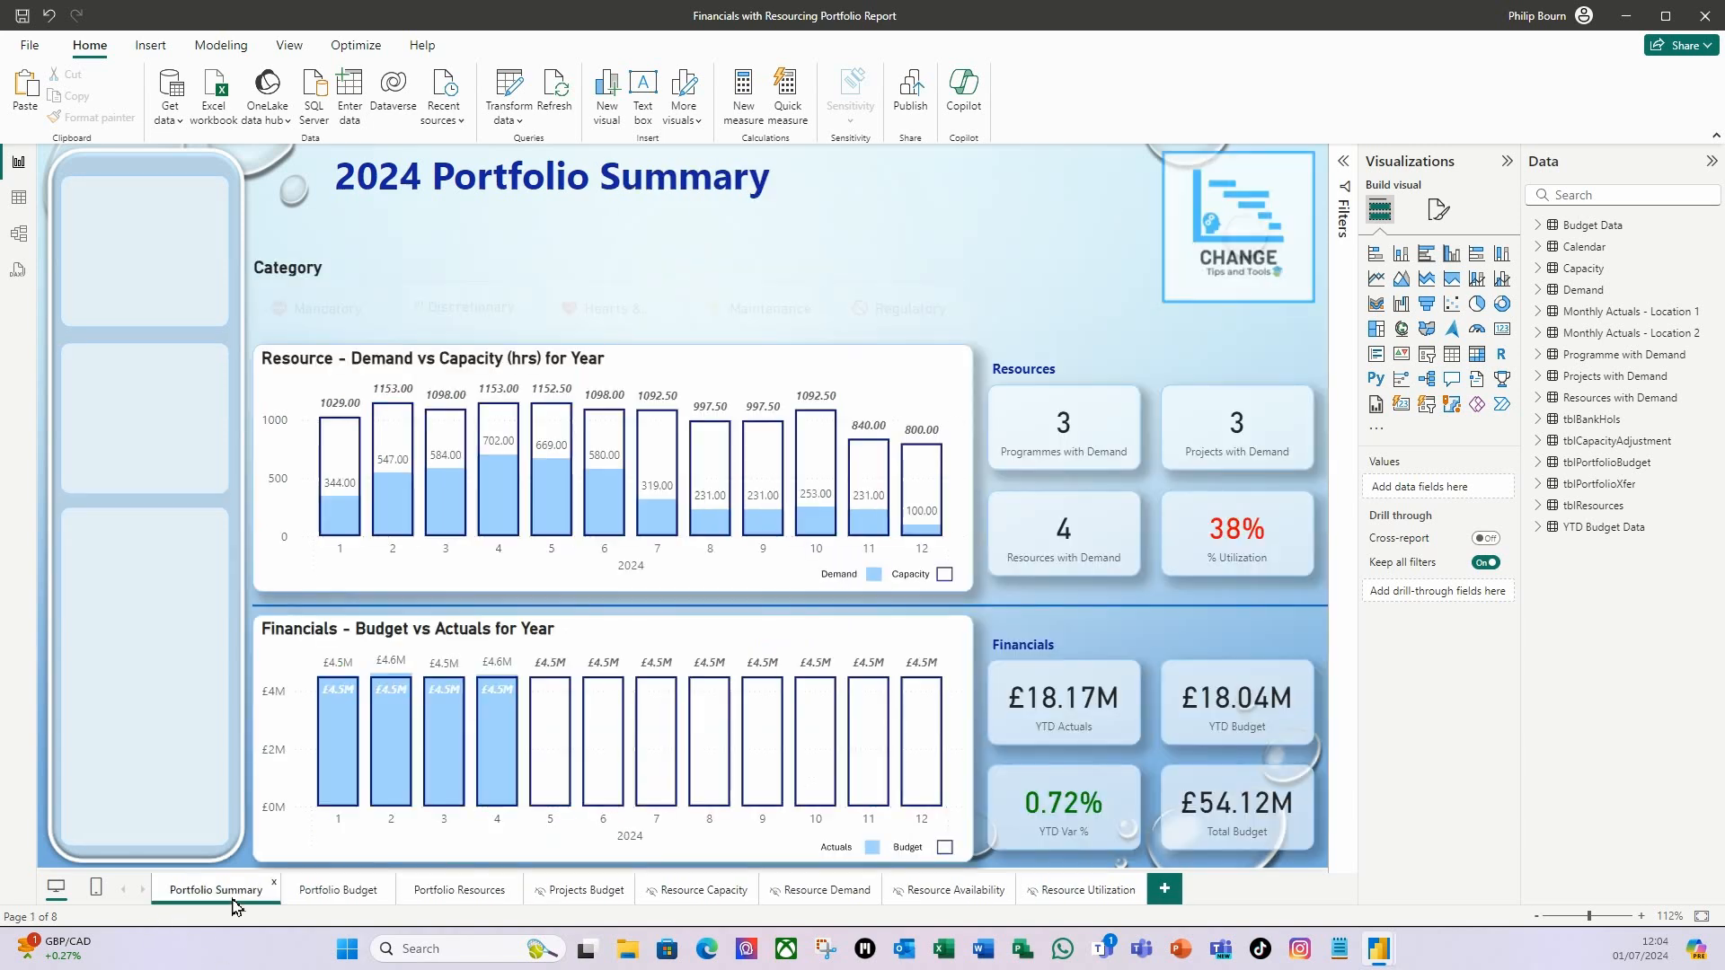
pyautogui.click(1111, 468)
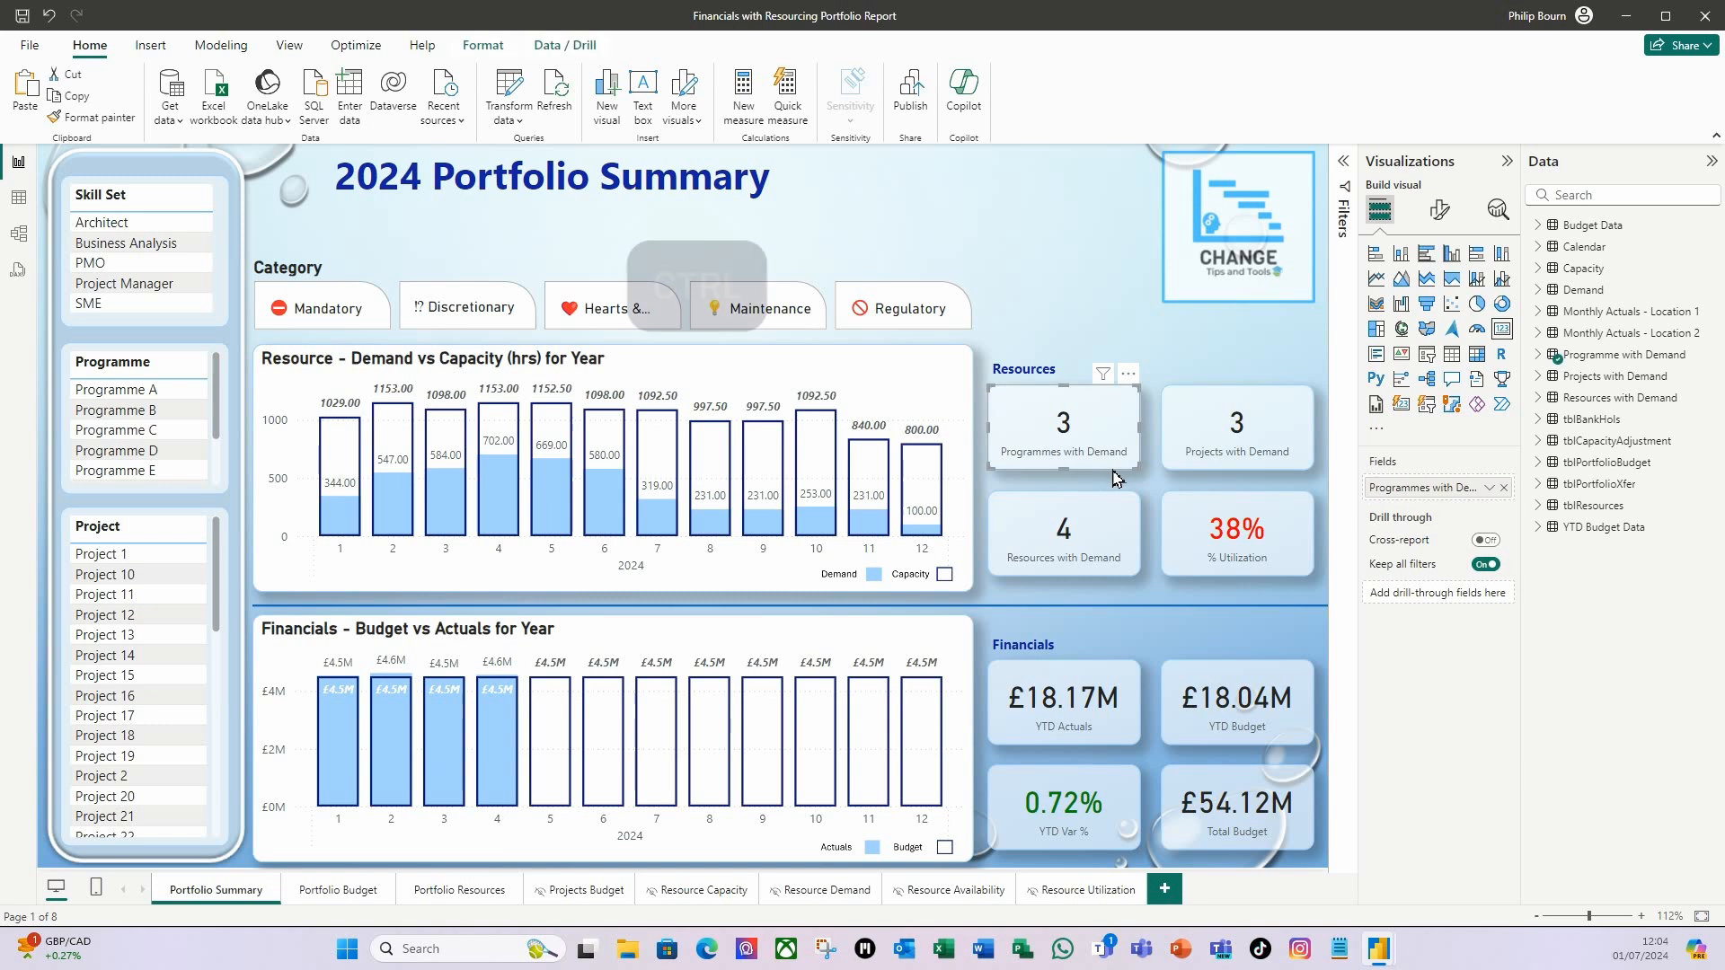
pyautogui.hotkey('ctrl', 'c')
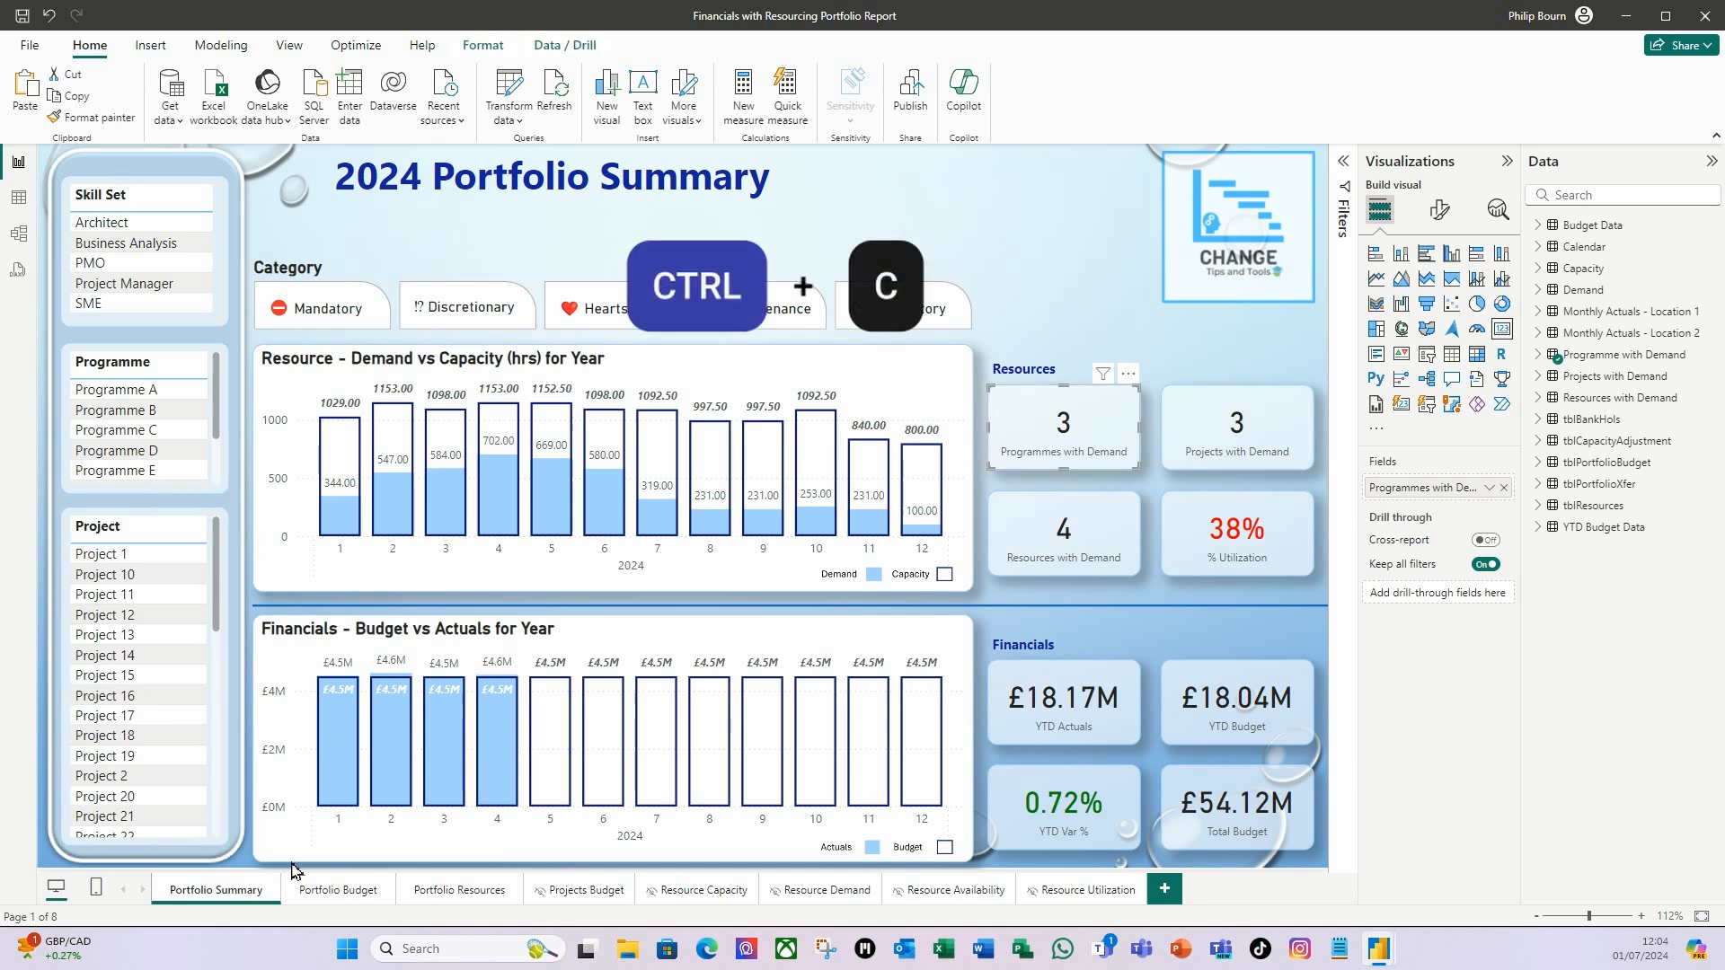
pyautogui.click(475, 894)
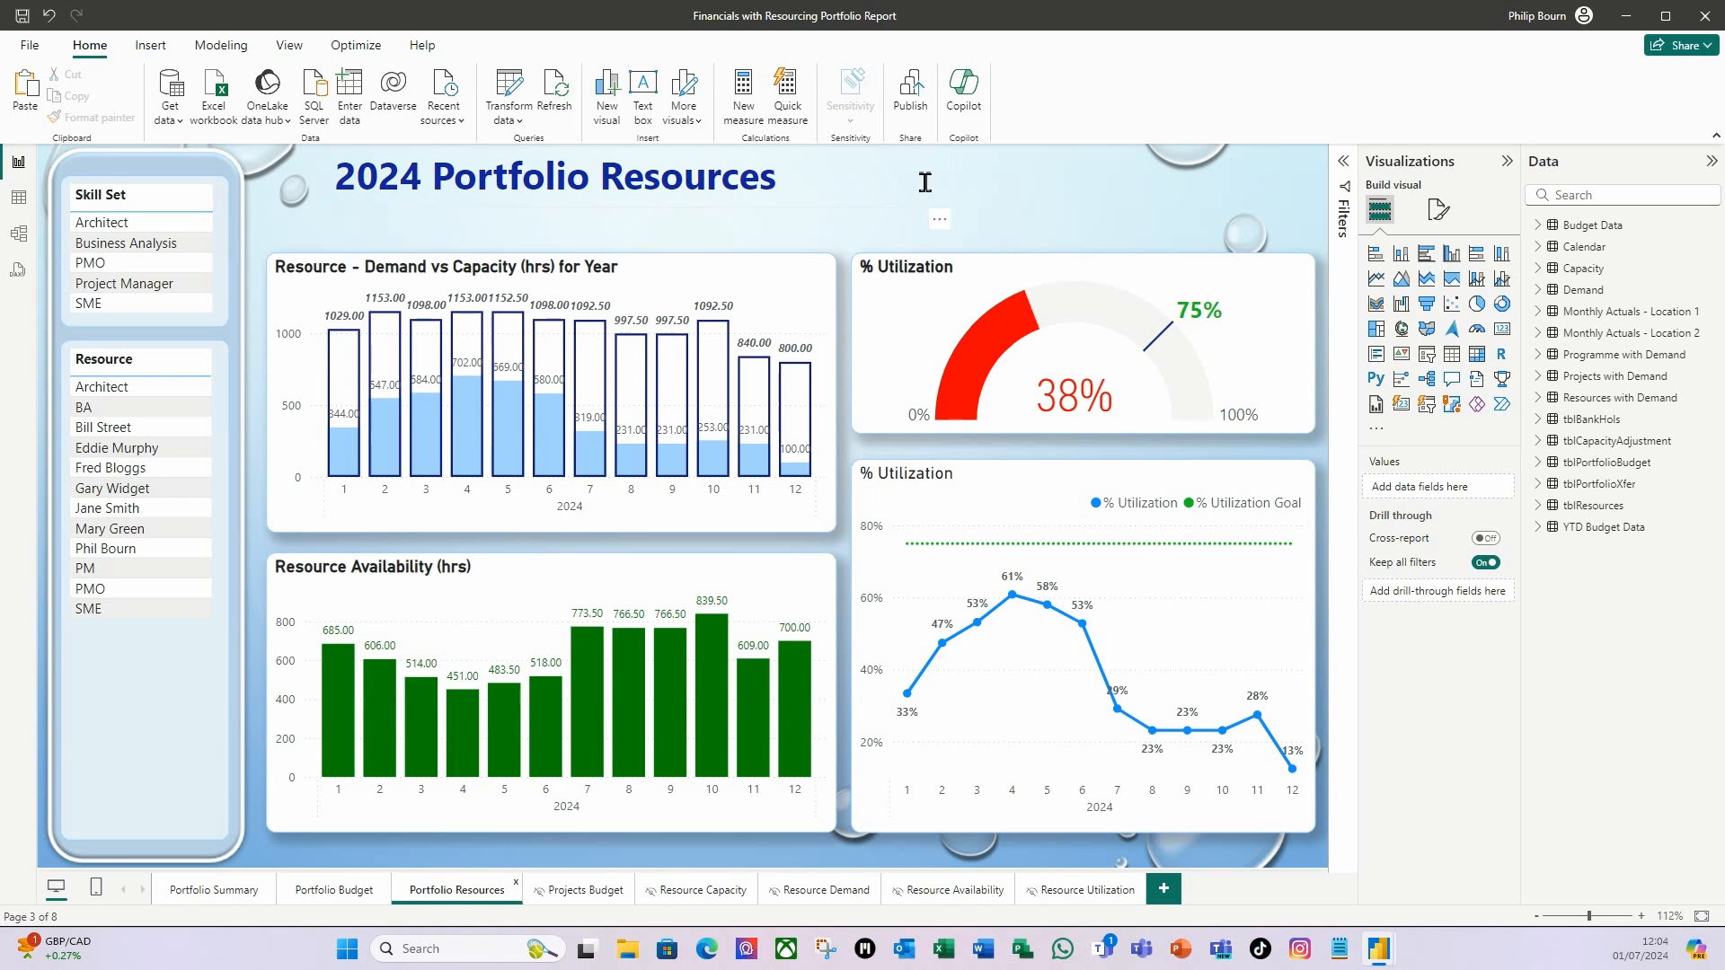
pyautogui.hotkey('ctrl', 'v')
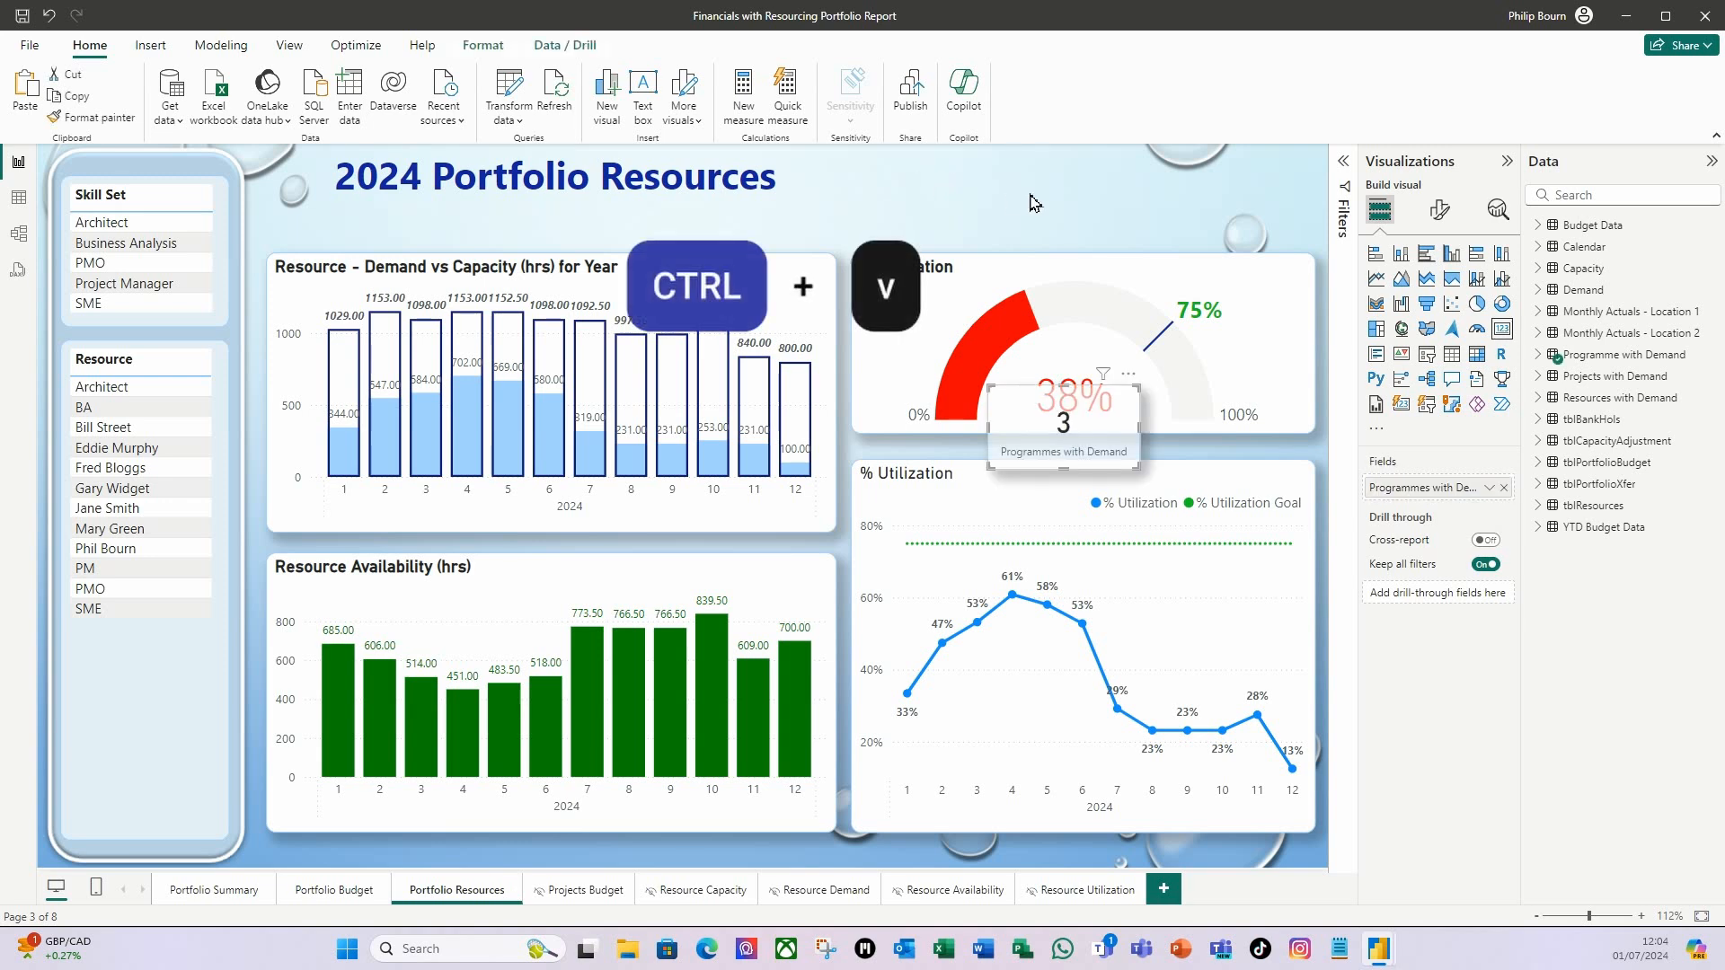
pyautogui.moveTo(1009, 479); pyautogui.dragTo(881, 235)
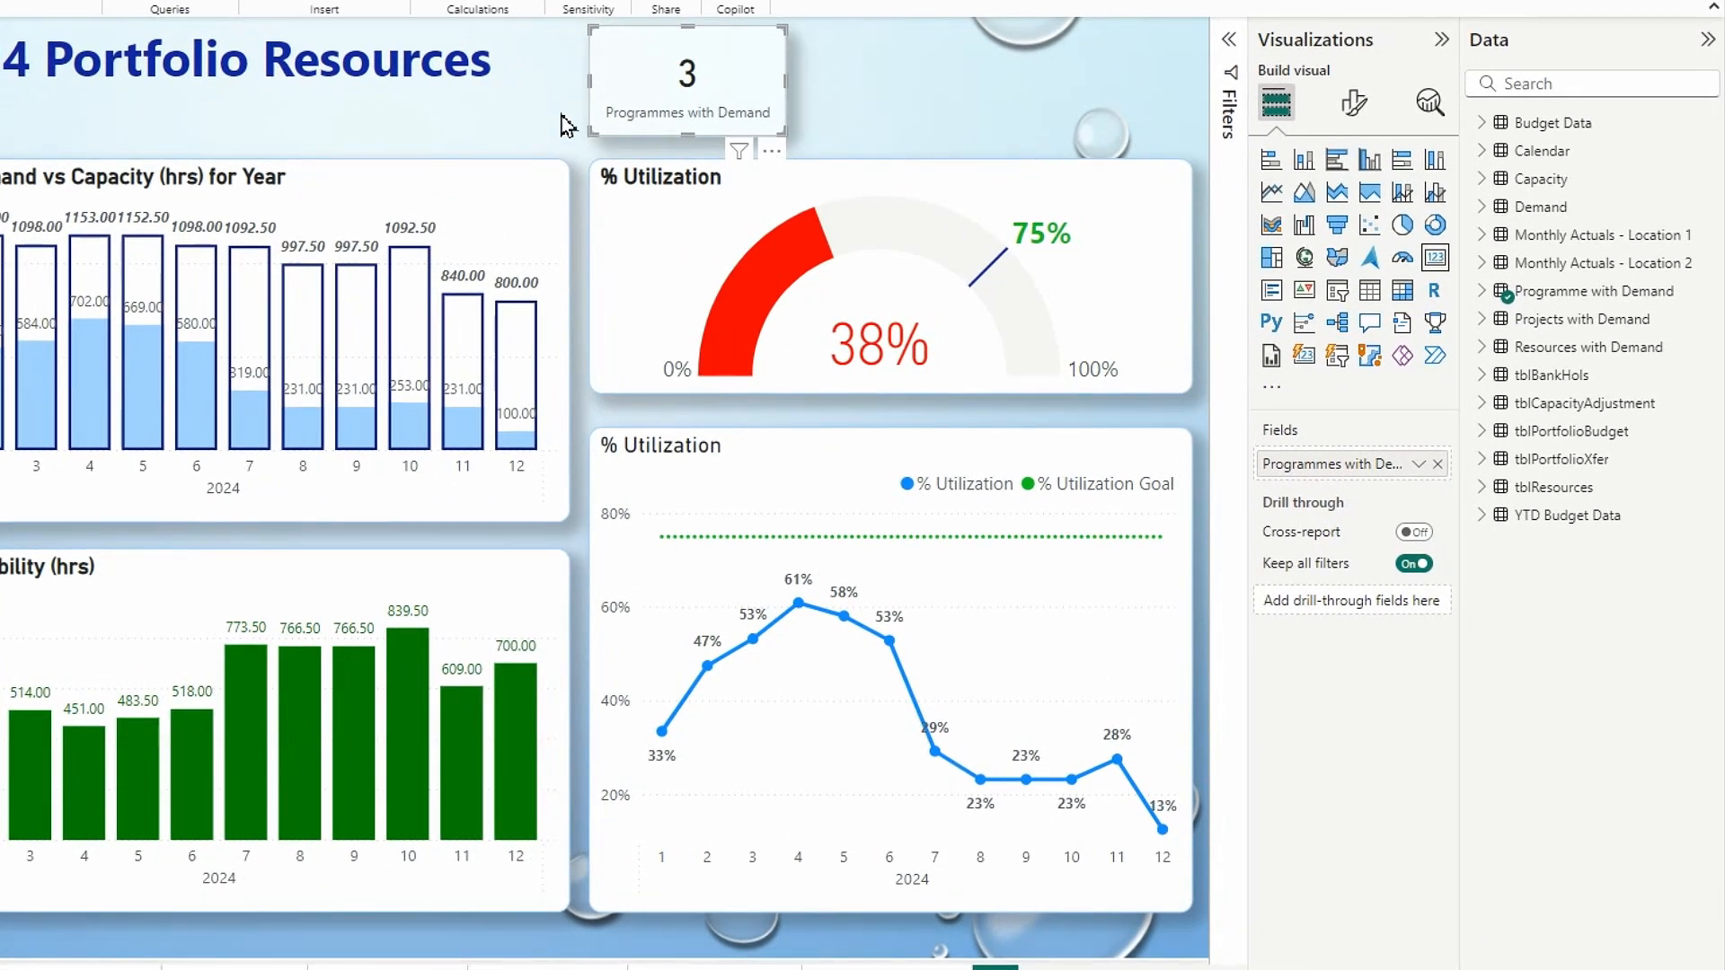
# Step: Resize the pasted Programmes with Demand card to a height of 75 and a width of 127
pyautogui.click(1354, 102)
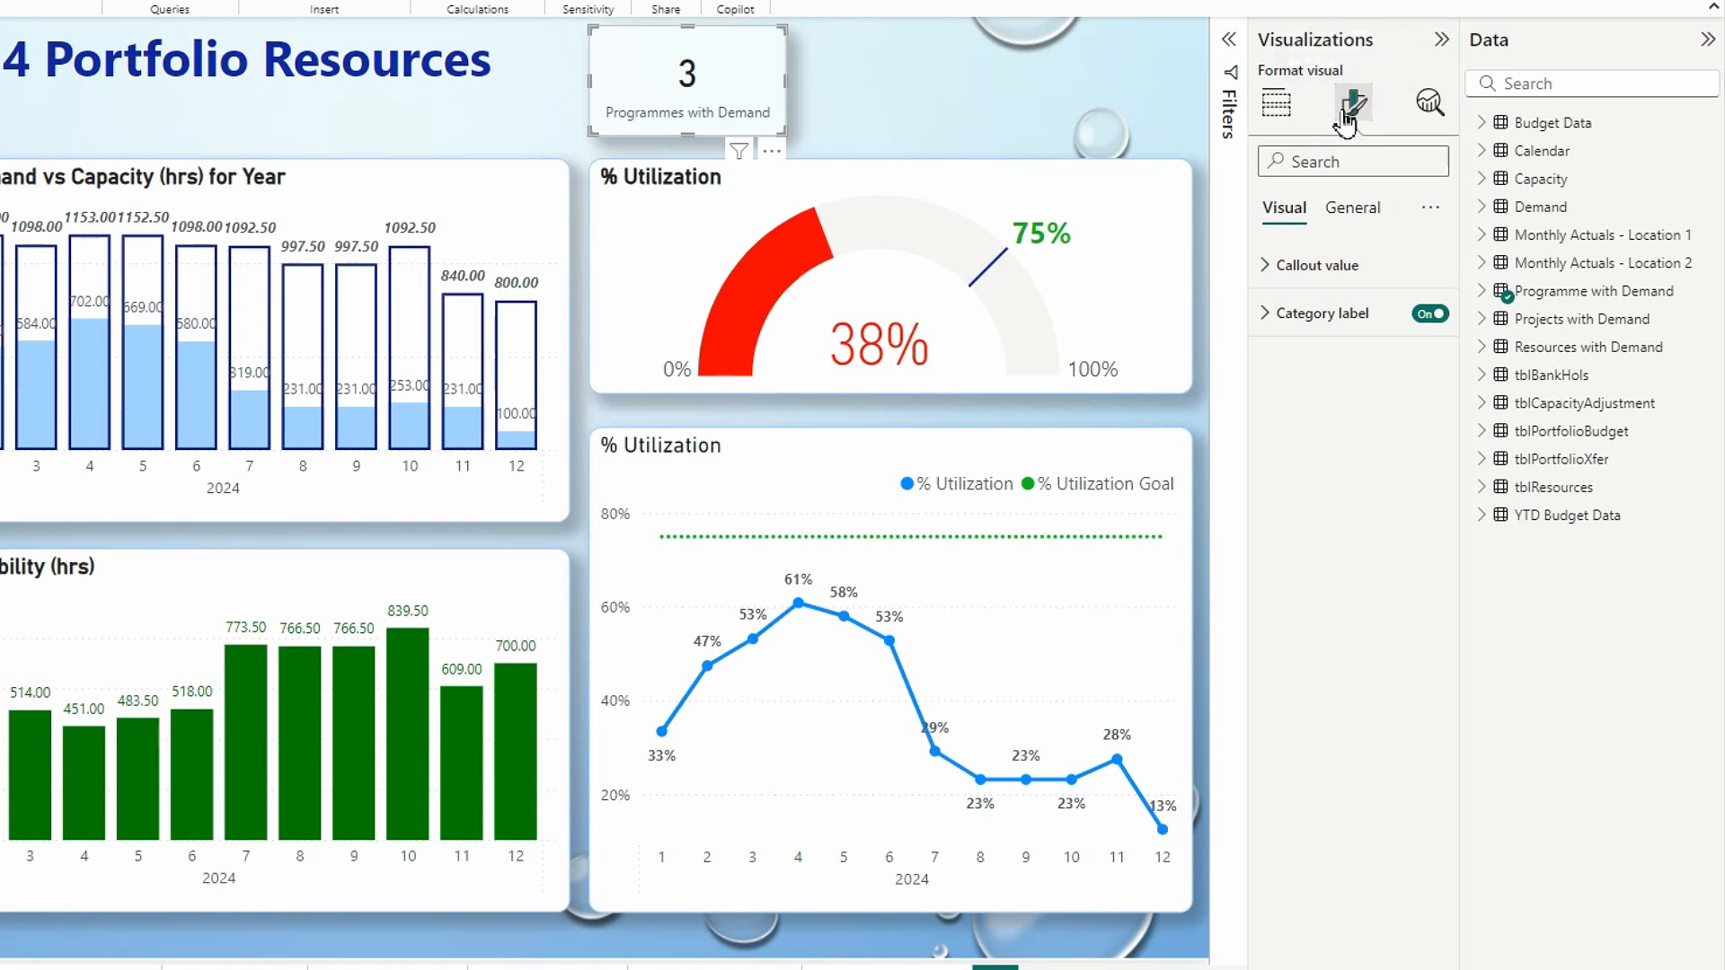
pyautogui.click(1381, 214)
pyautogui.click(1276, 270)
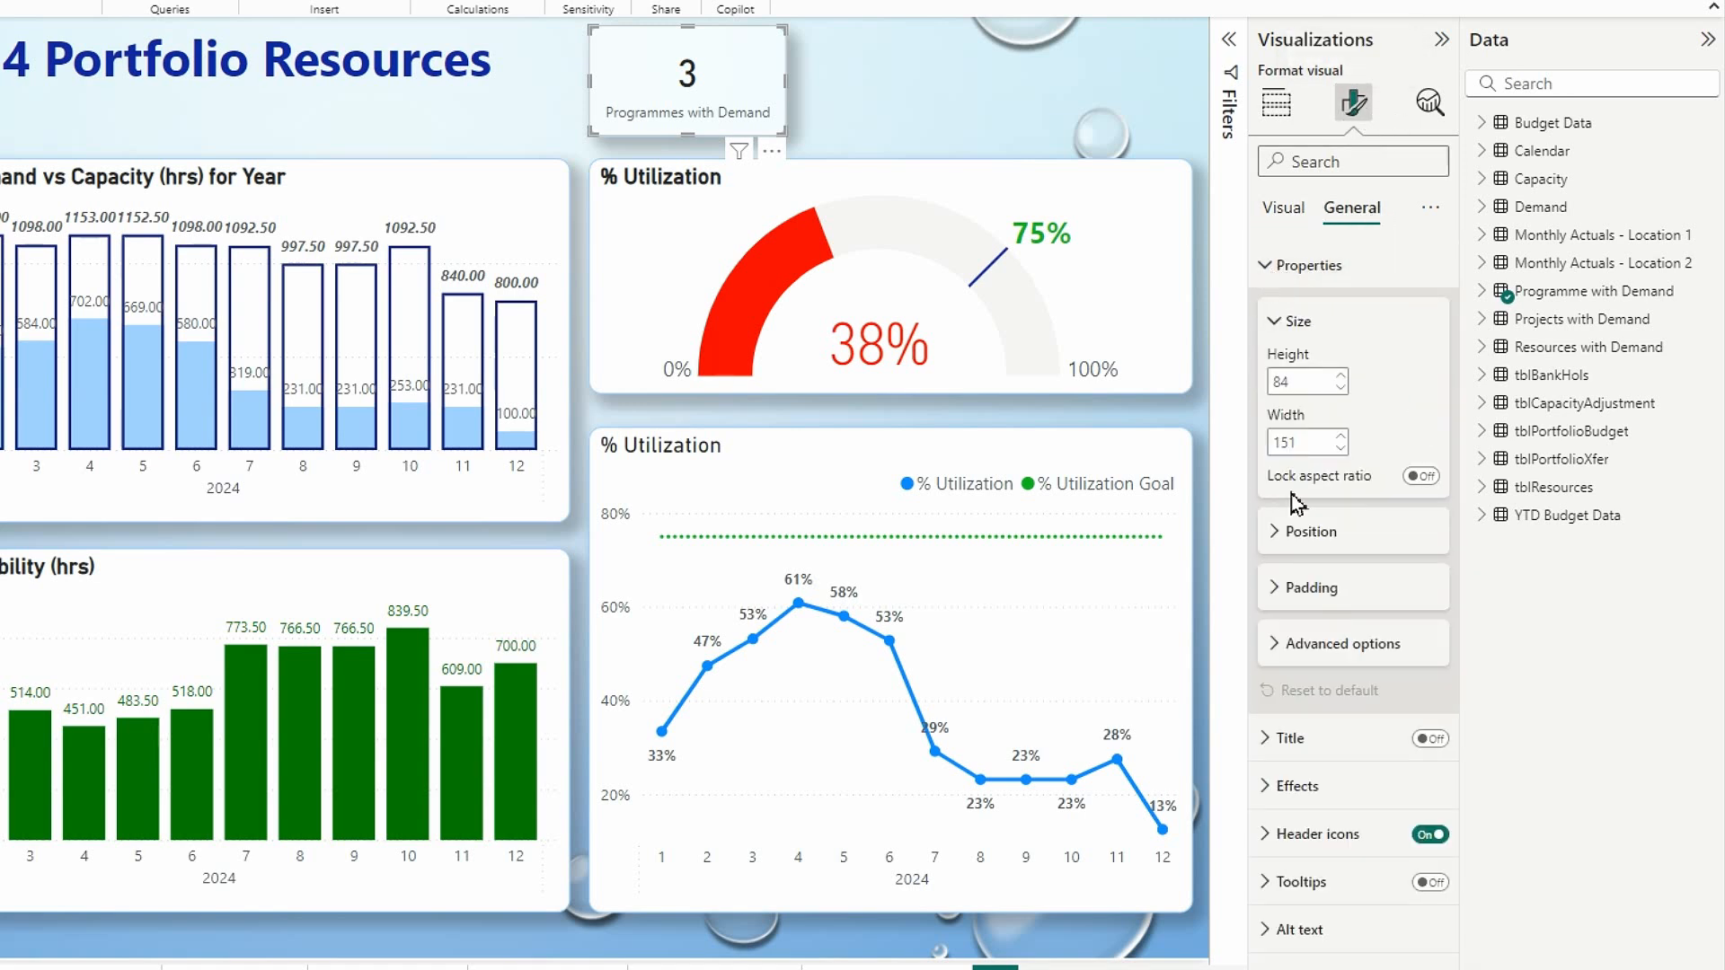
pyautogui.click(1313, 381)
pyautogui.write('75')
pyautogui.press('Tab')
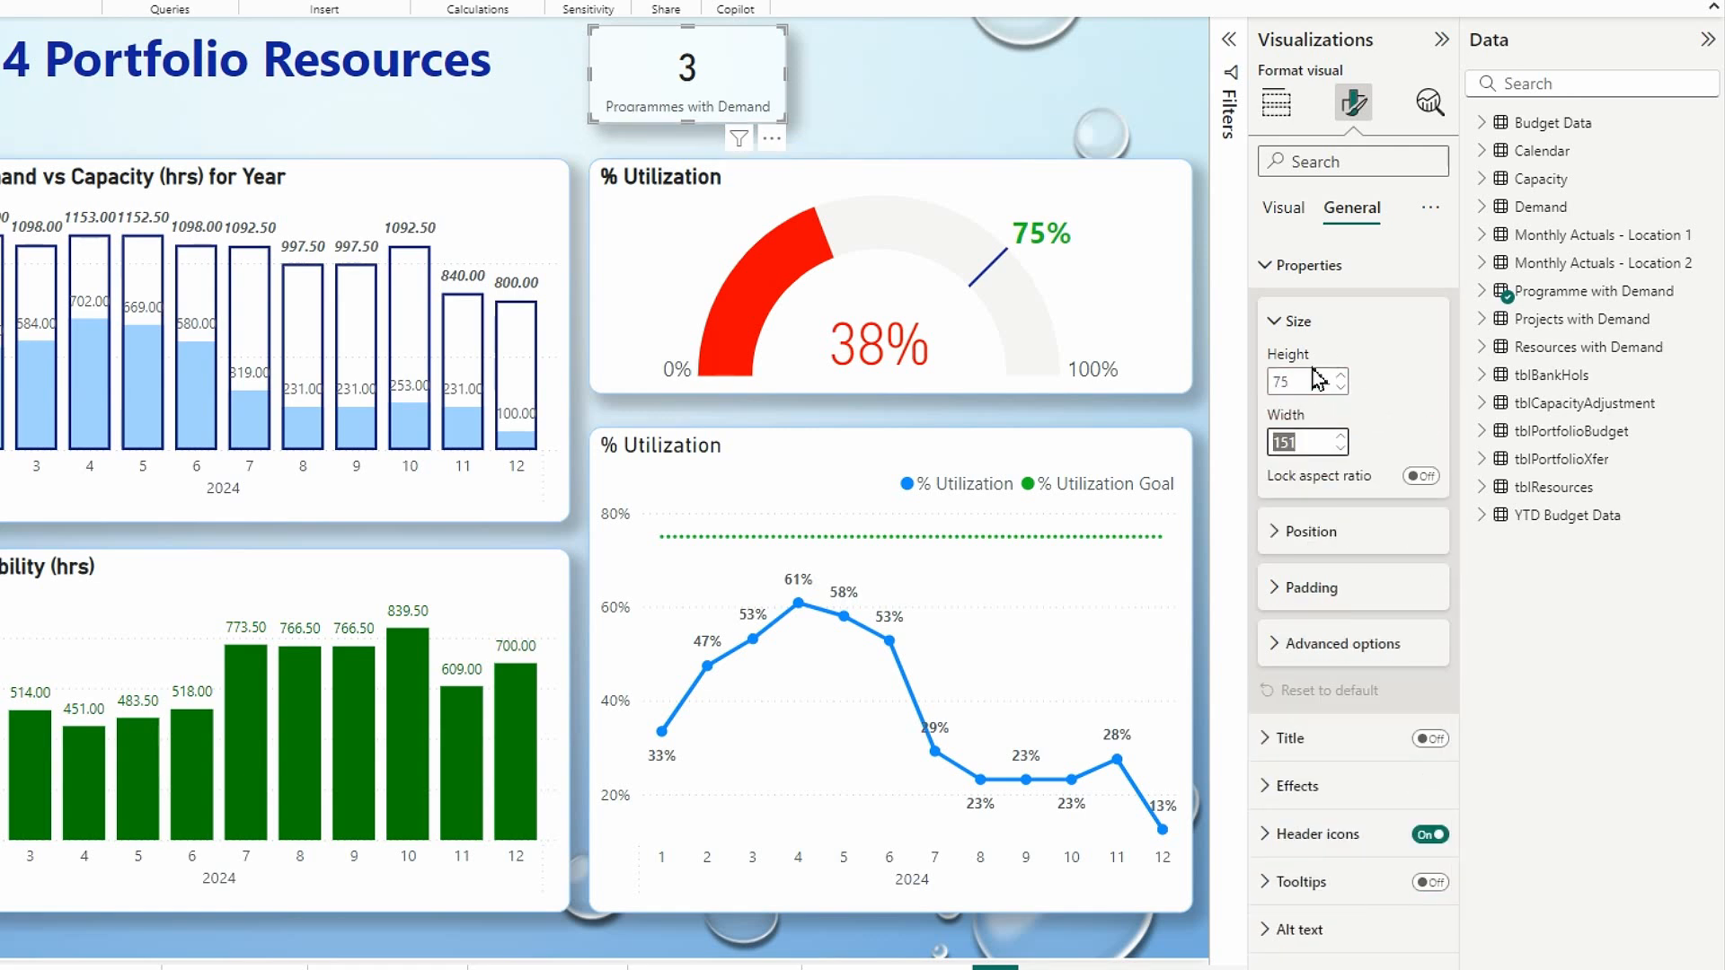
pyautogui.write('127')
pyautogui.press('Tab')
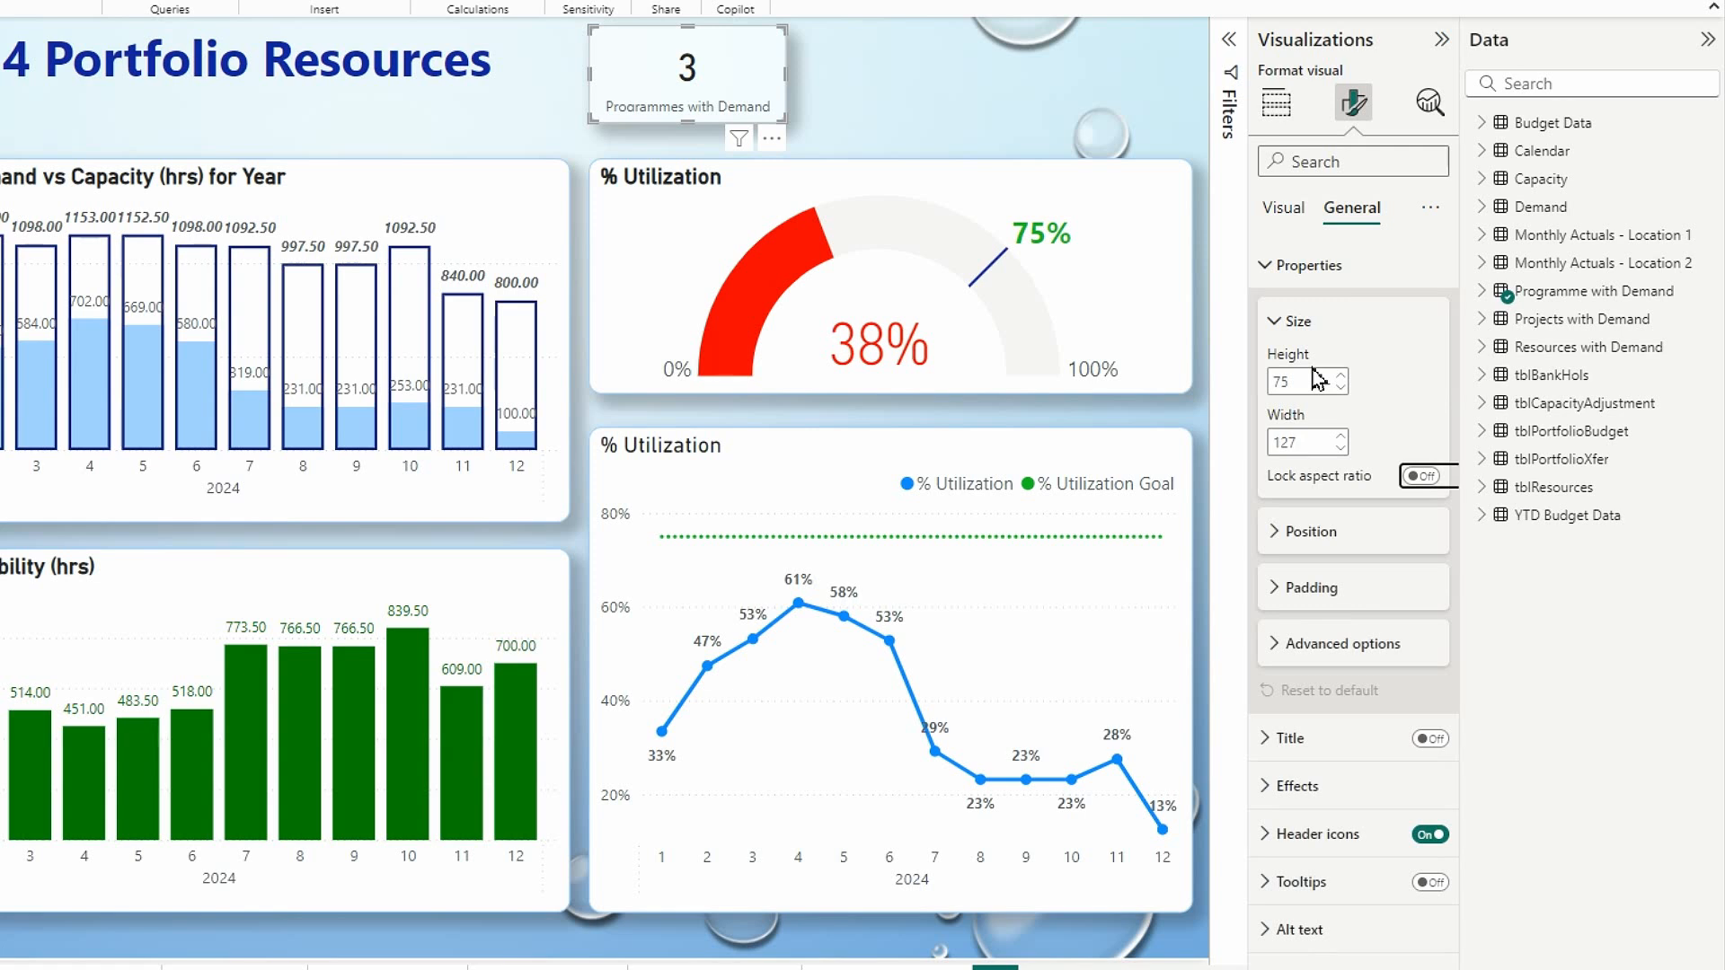
pyautogui.click(852, 149)
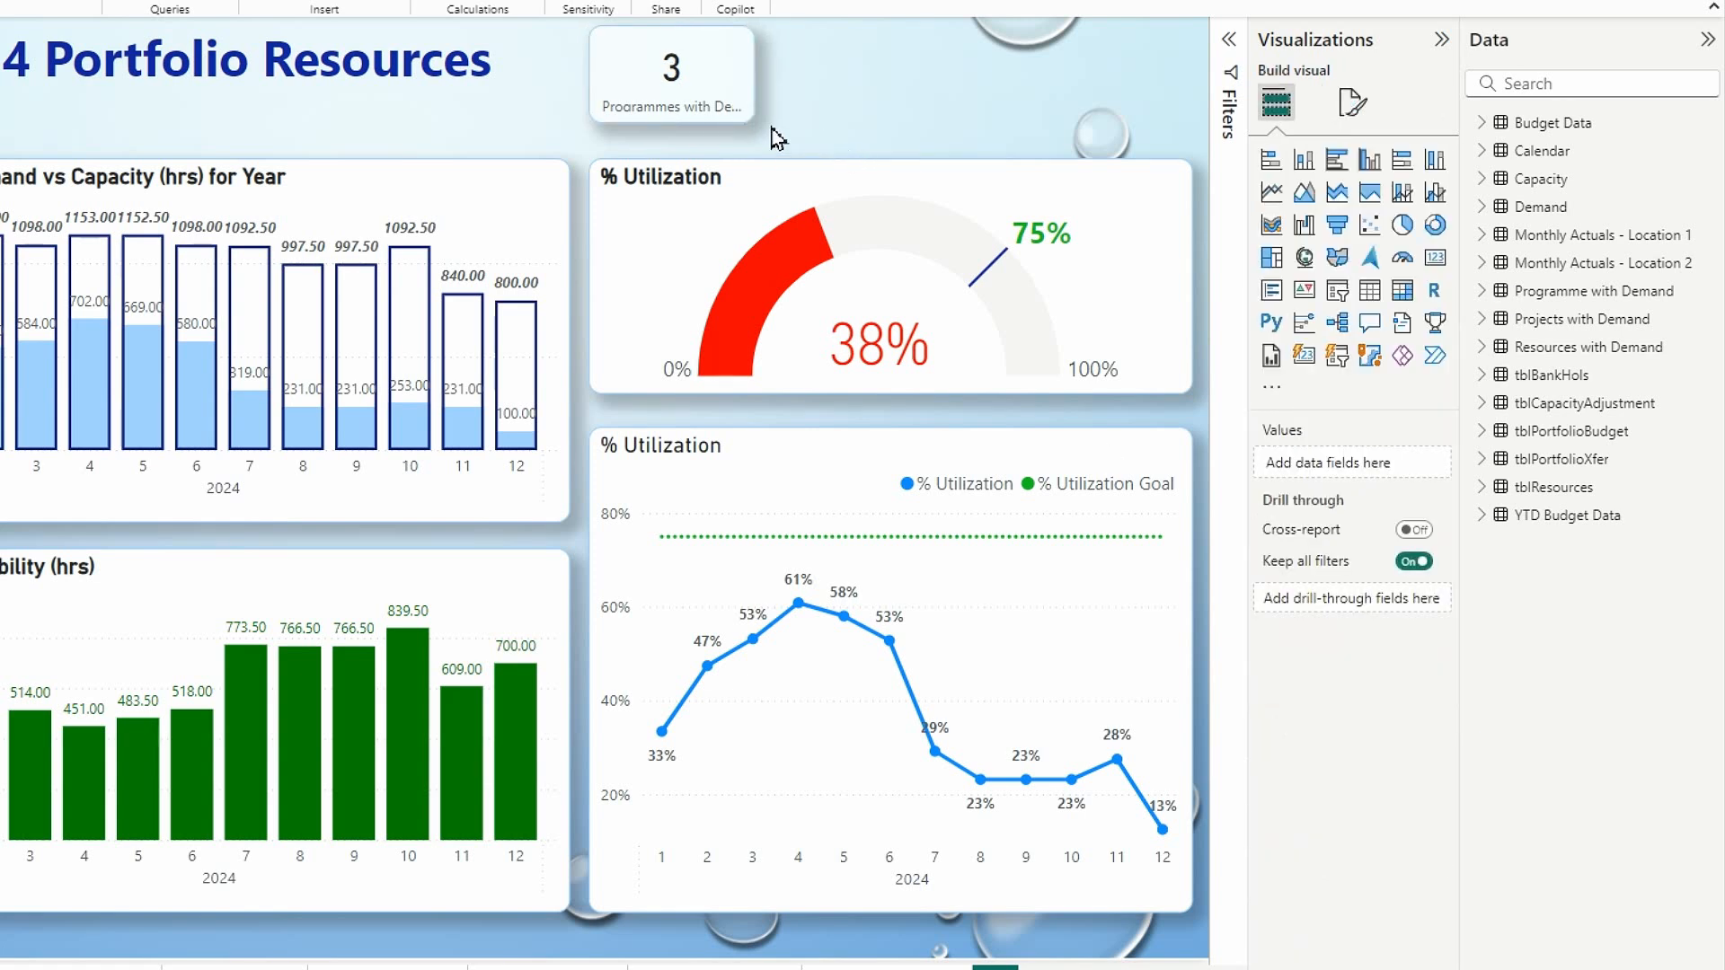
# Step: Nudge the Programmes with Demand card slightly down, closer to the % Utilization gauge
pyautogui.click(743, 119)
pyautogui.press('Down')
pyautogui.press('Down')
pyautogui.press('Down')
pyautogui.press('Down')
pyautogui.press('Down')
pyautogui.press('Down')
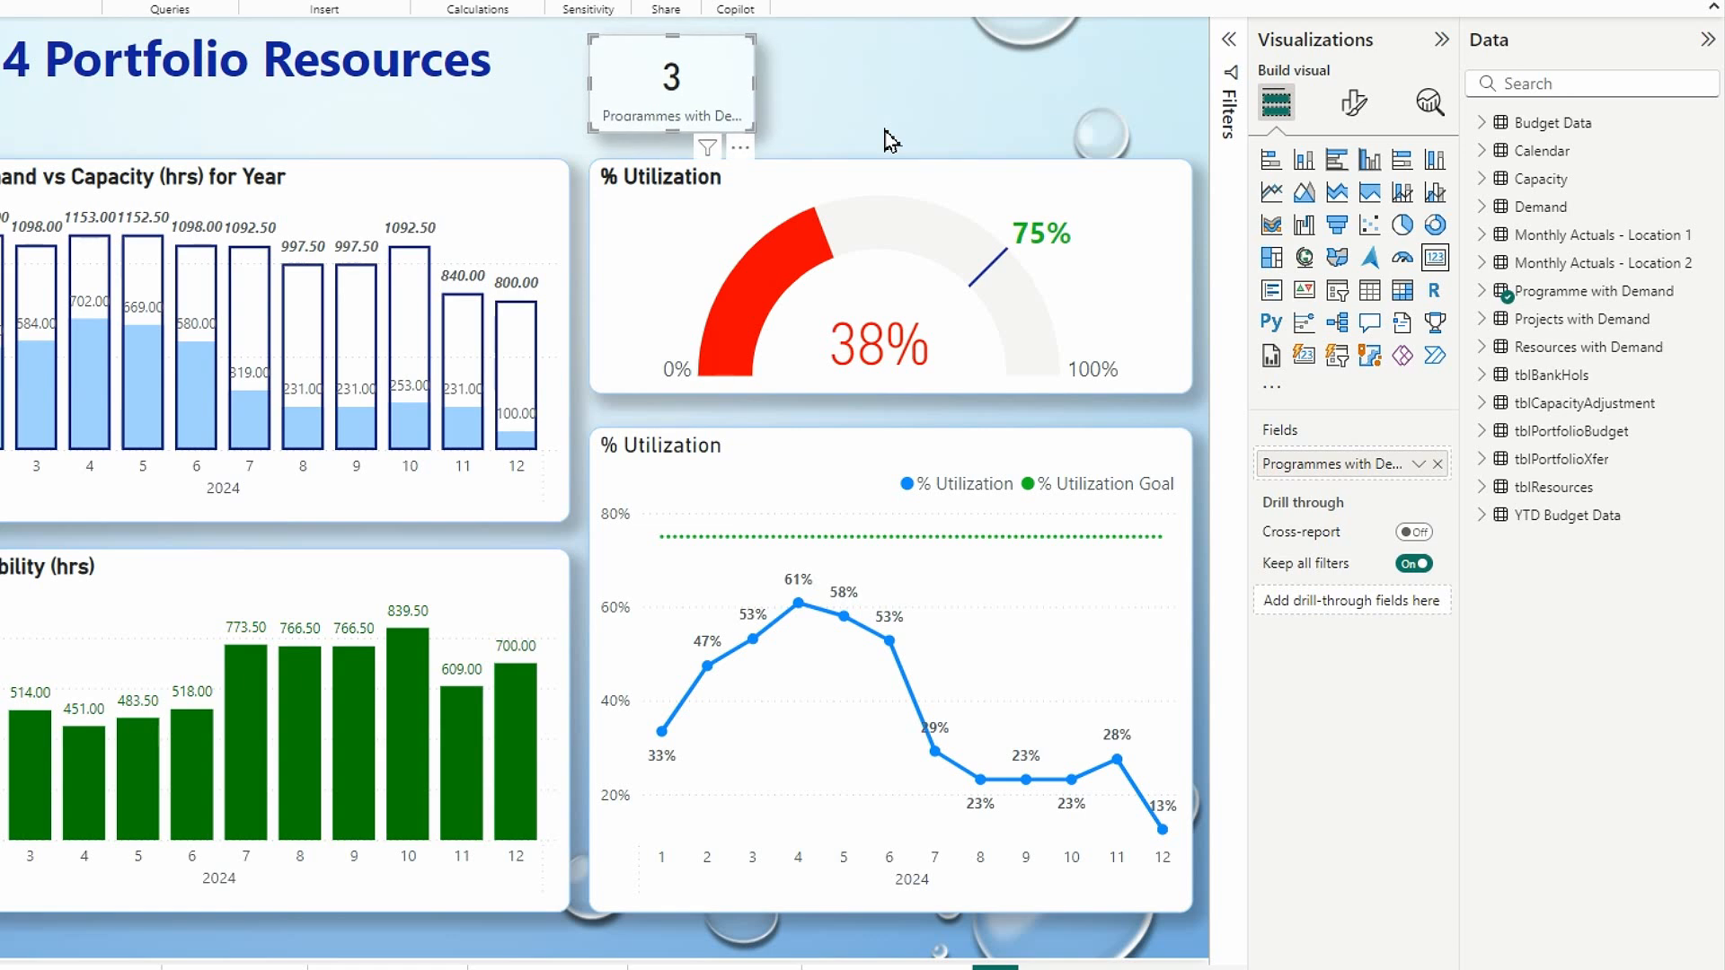
# Step: Duplicate the Programmes with Demand card twice and place the copies beside it in a row above the % Utilization gauge
pyautogui.hotkey('ctrl', 'c')
pyautogui.hotkey('ctrl', 'v')
pyautogui.moveTo(730, 154); pyautogui.dragTo(943, 139)
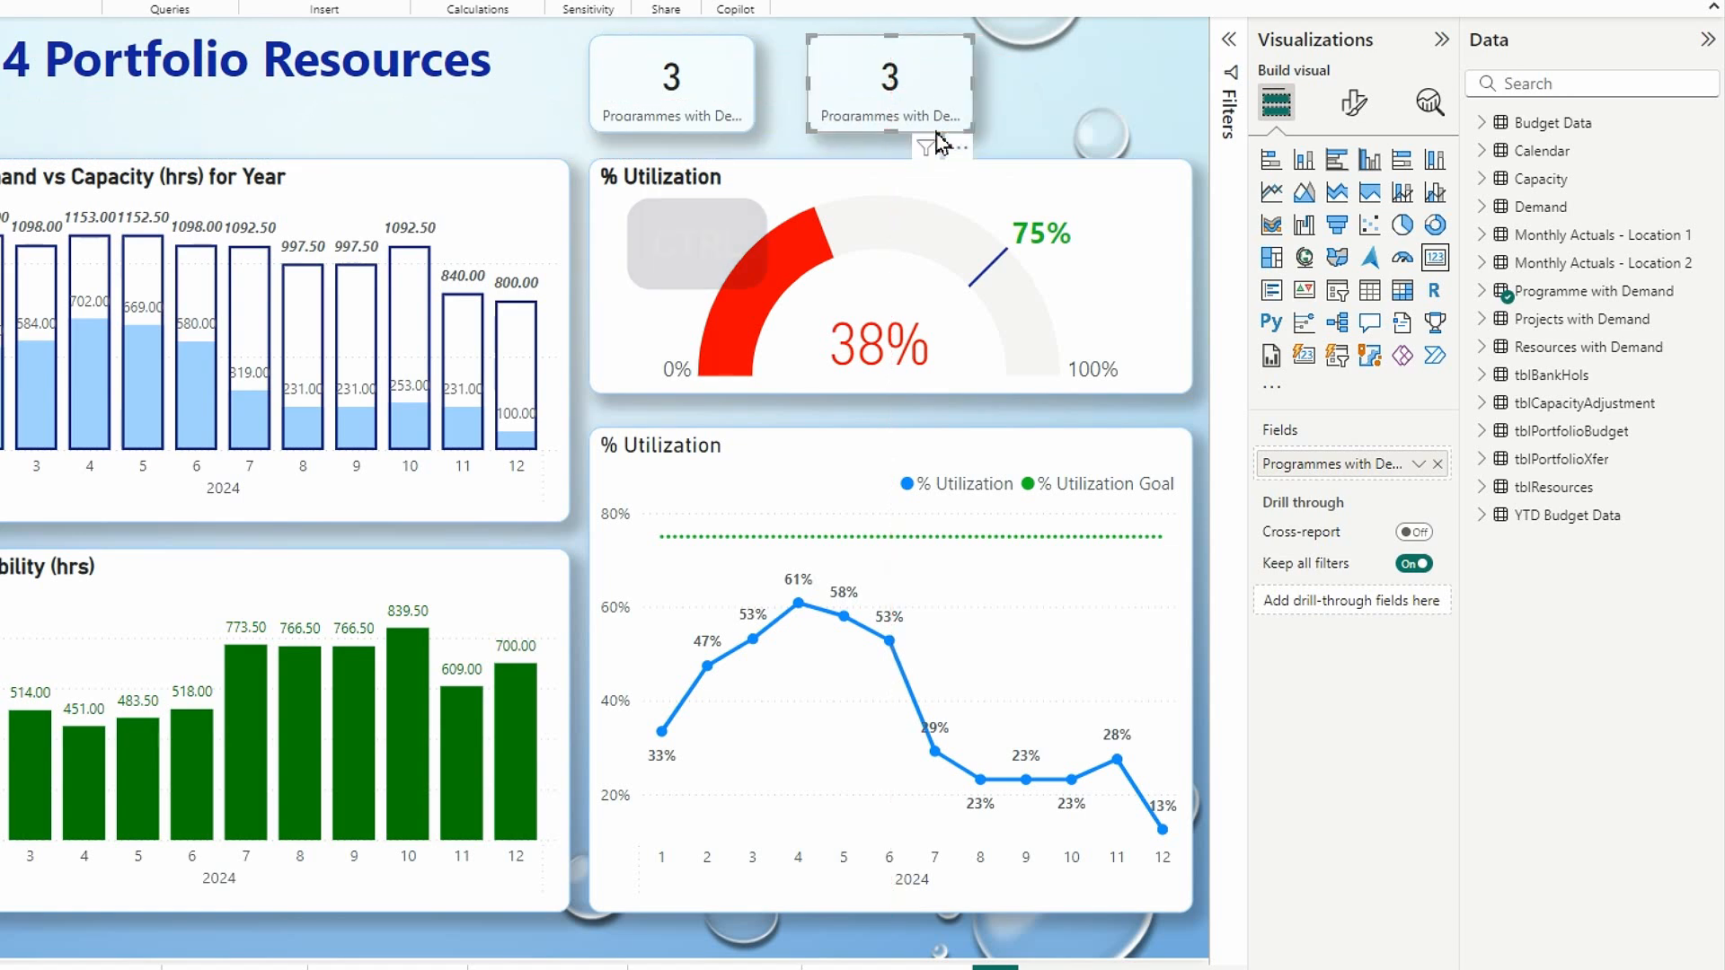
pyautogui.hotkey('ctrl', 'v')
pyautogui.moveTo(723, 142); pyautogui.dragTo(1139, 130)
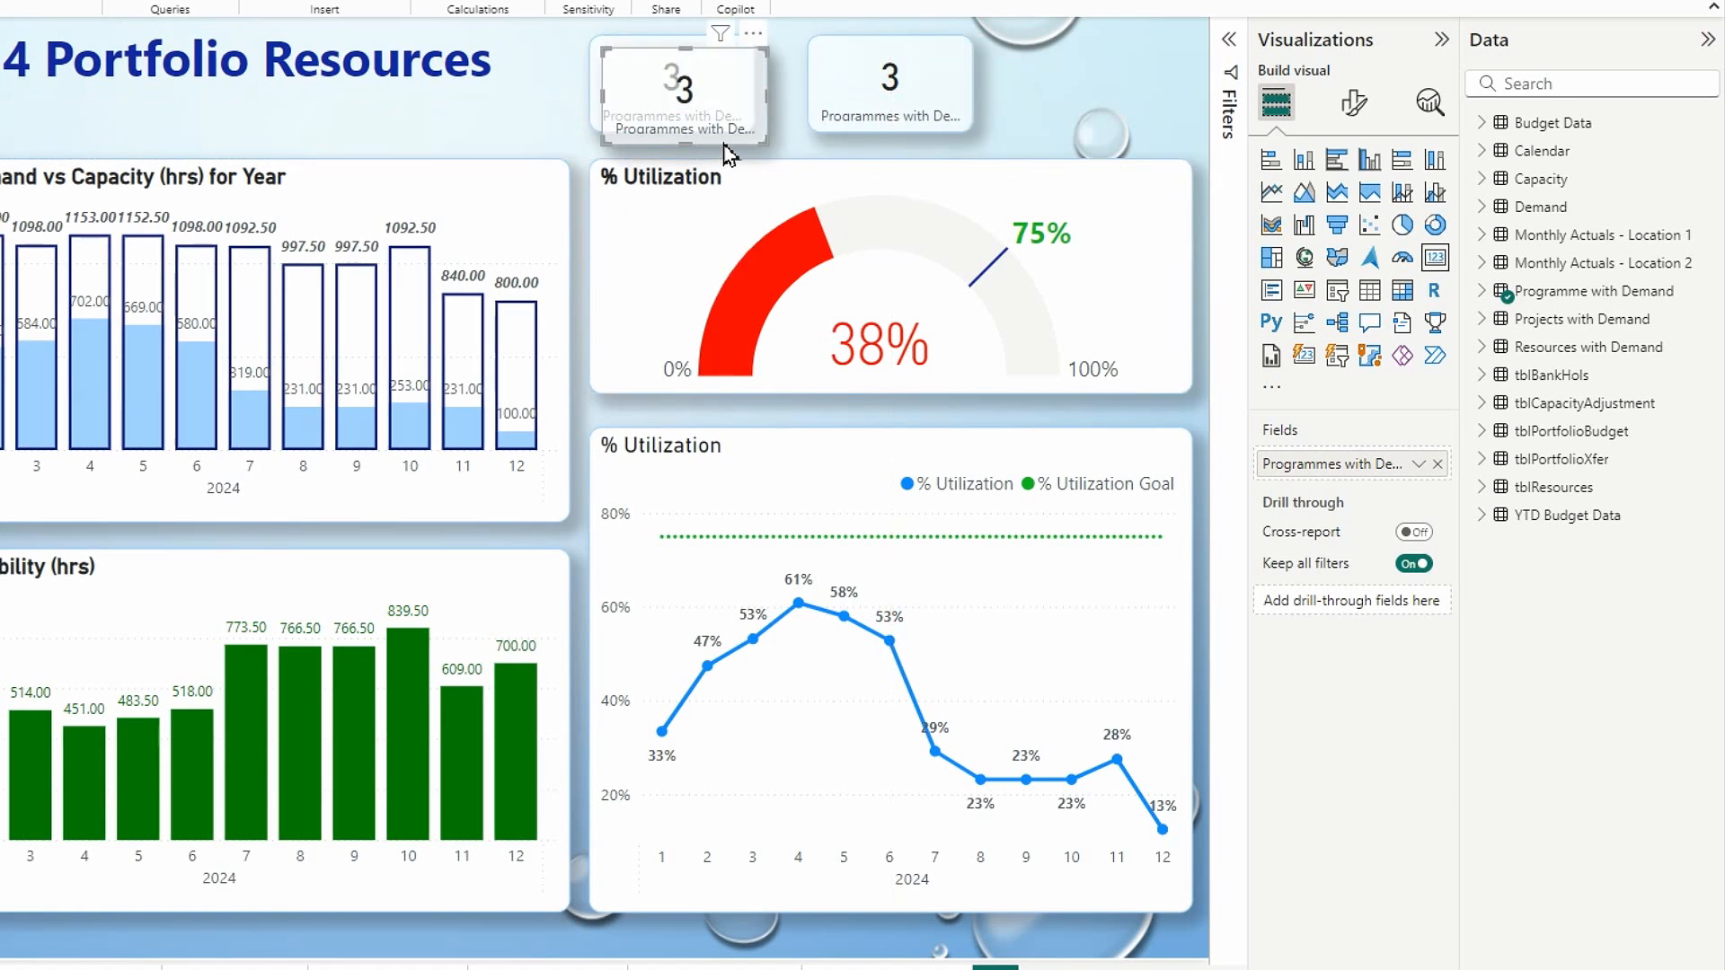
pyautogui.moveTo(1274, 237); pyautogui.dragTo(1282, 237)
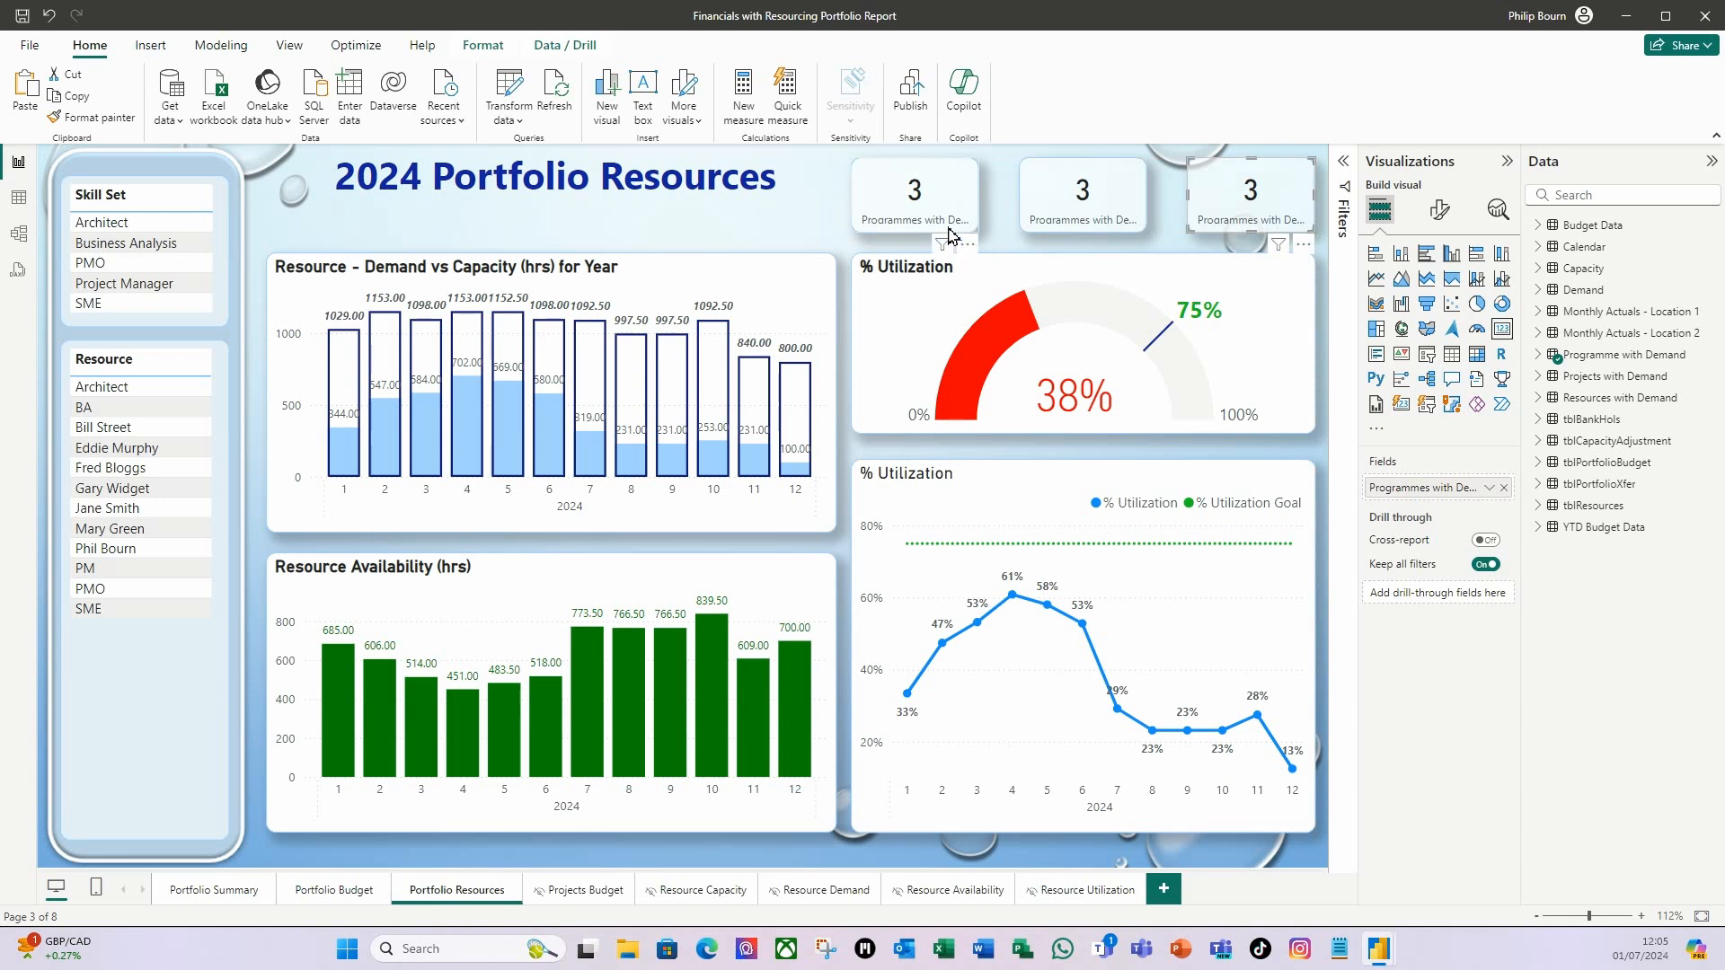
# Step: Distribute the three cards above the % Utilization gauge horizontally
pyautogui.click(921, 232)
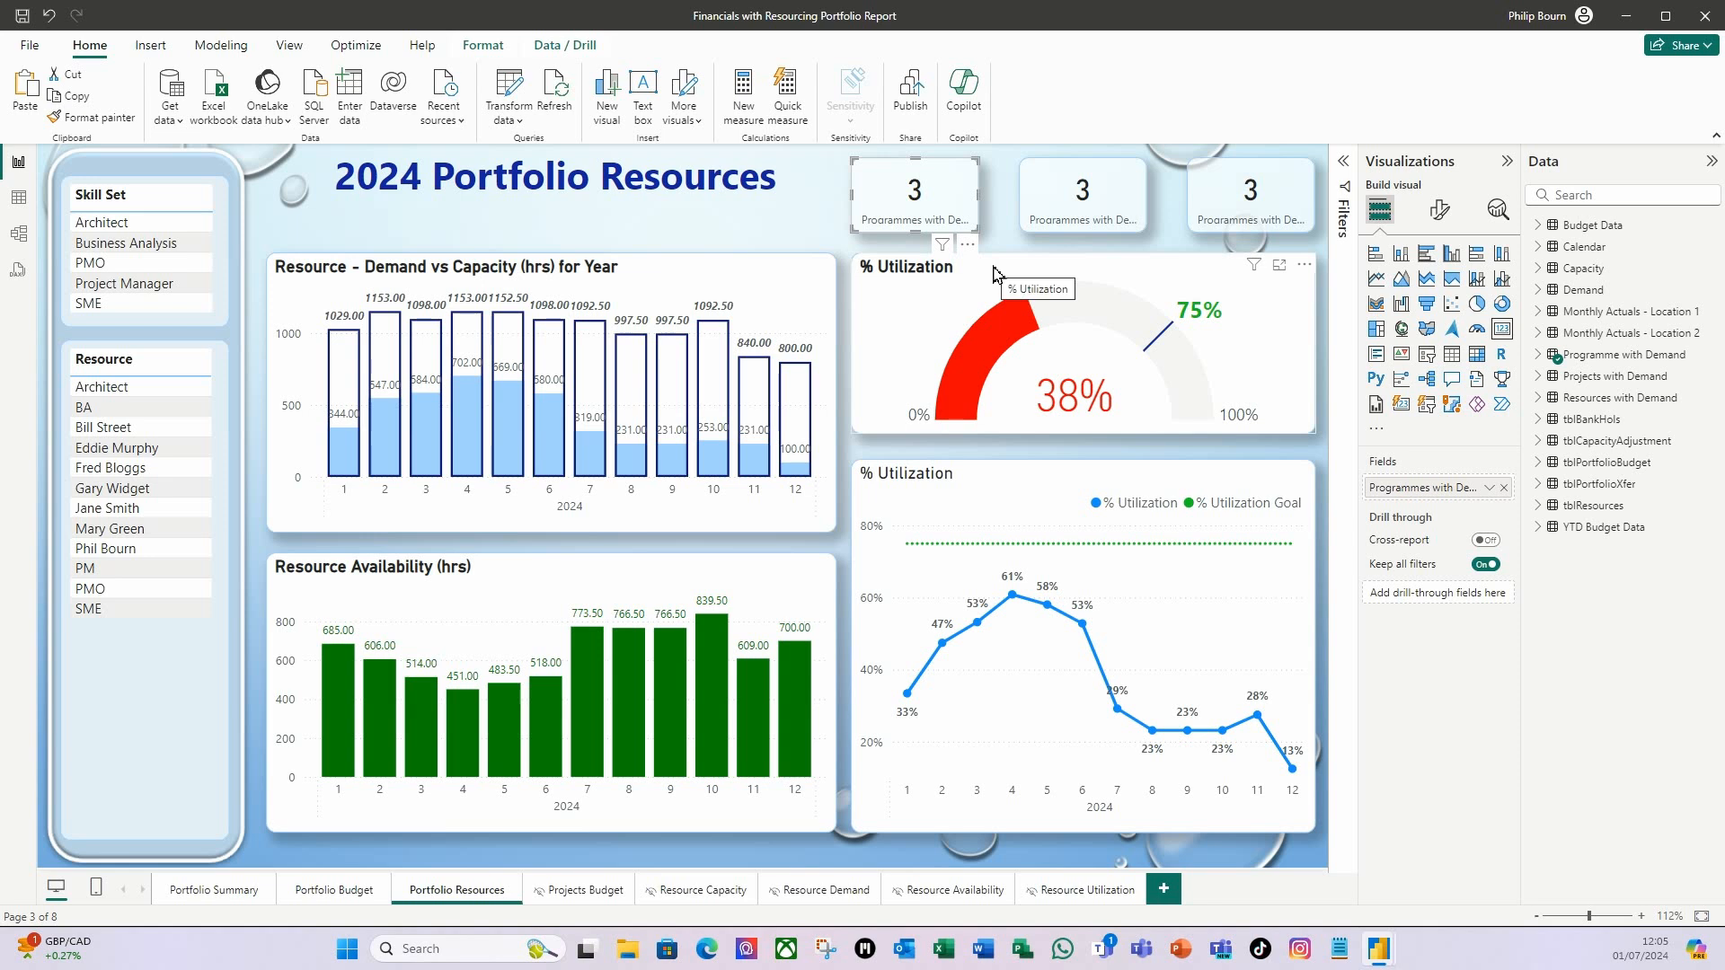
pyautogui.keyDown('ctrl'); pyautogui.click(1051, 189); pyautogui.keyUp('ctrl')
pyautogui.keyDown('ctrl'); pyautogui.click(1219, 185); pyautogui.keyUp('ctrl')
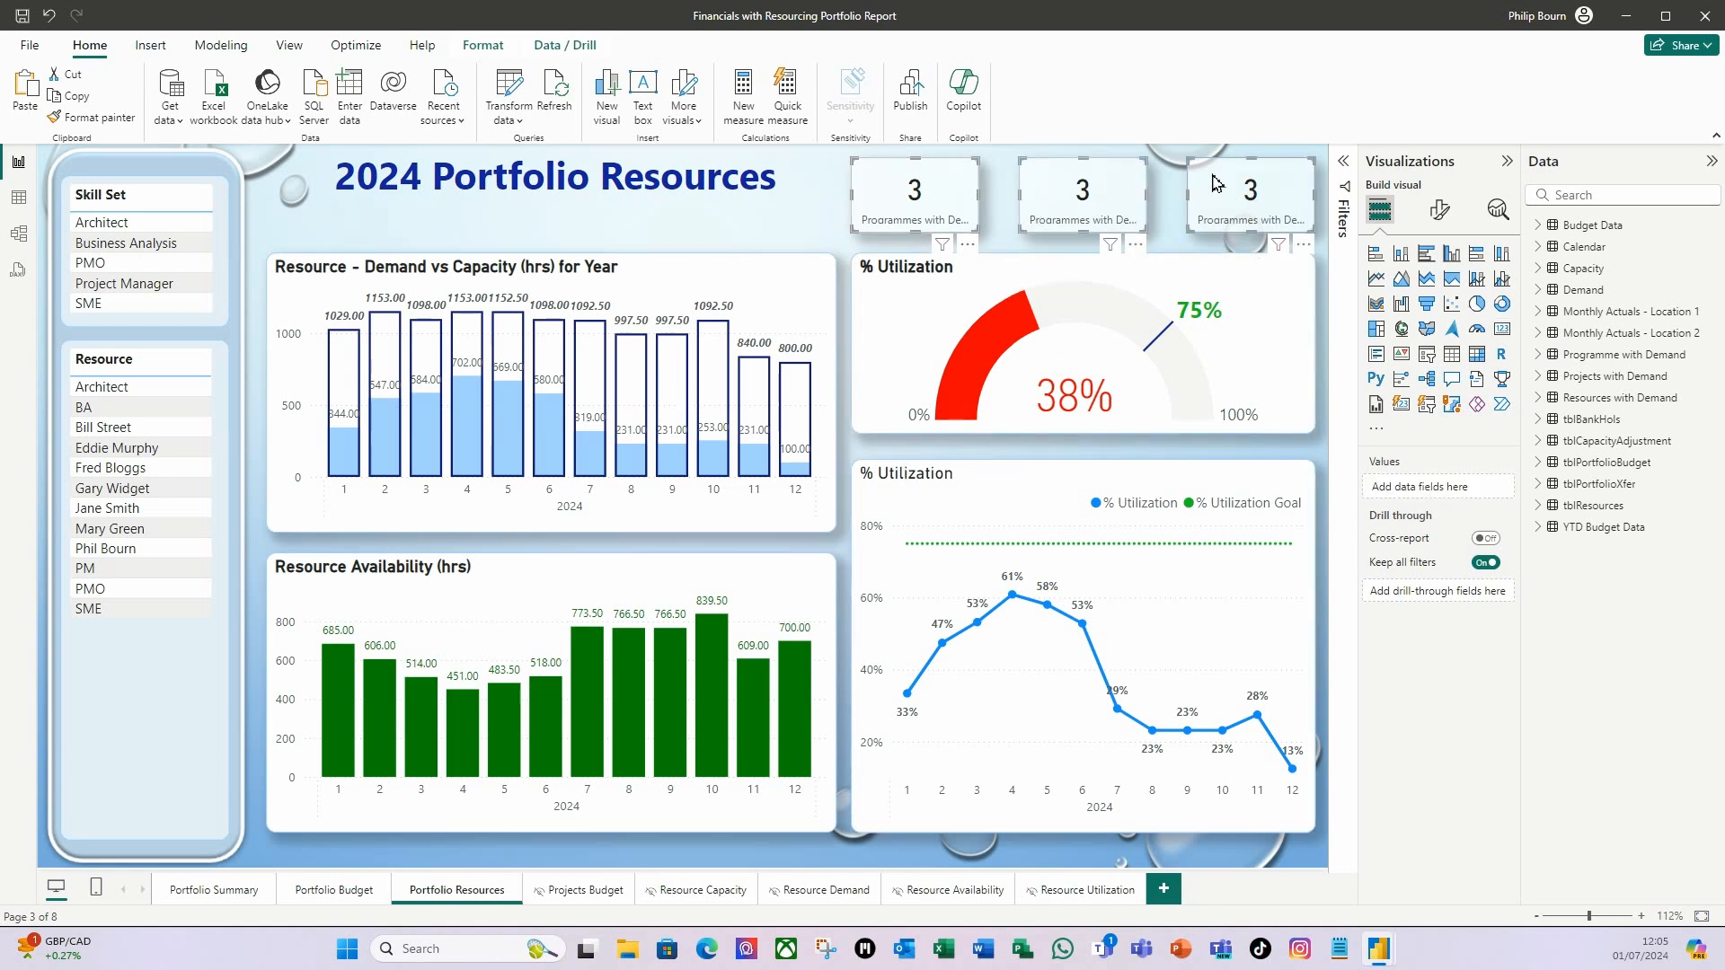
pyautogui.click(498, 54)
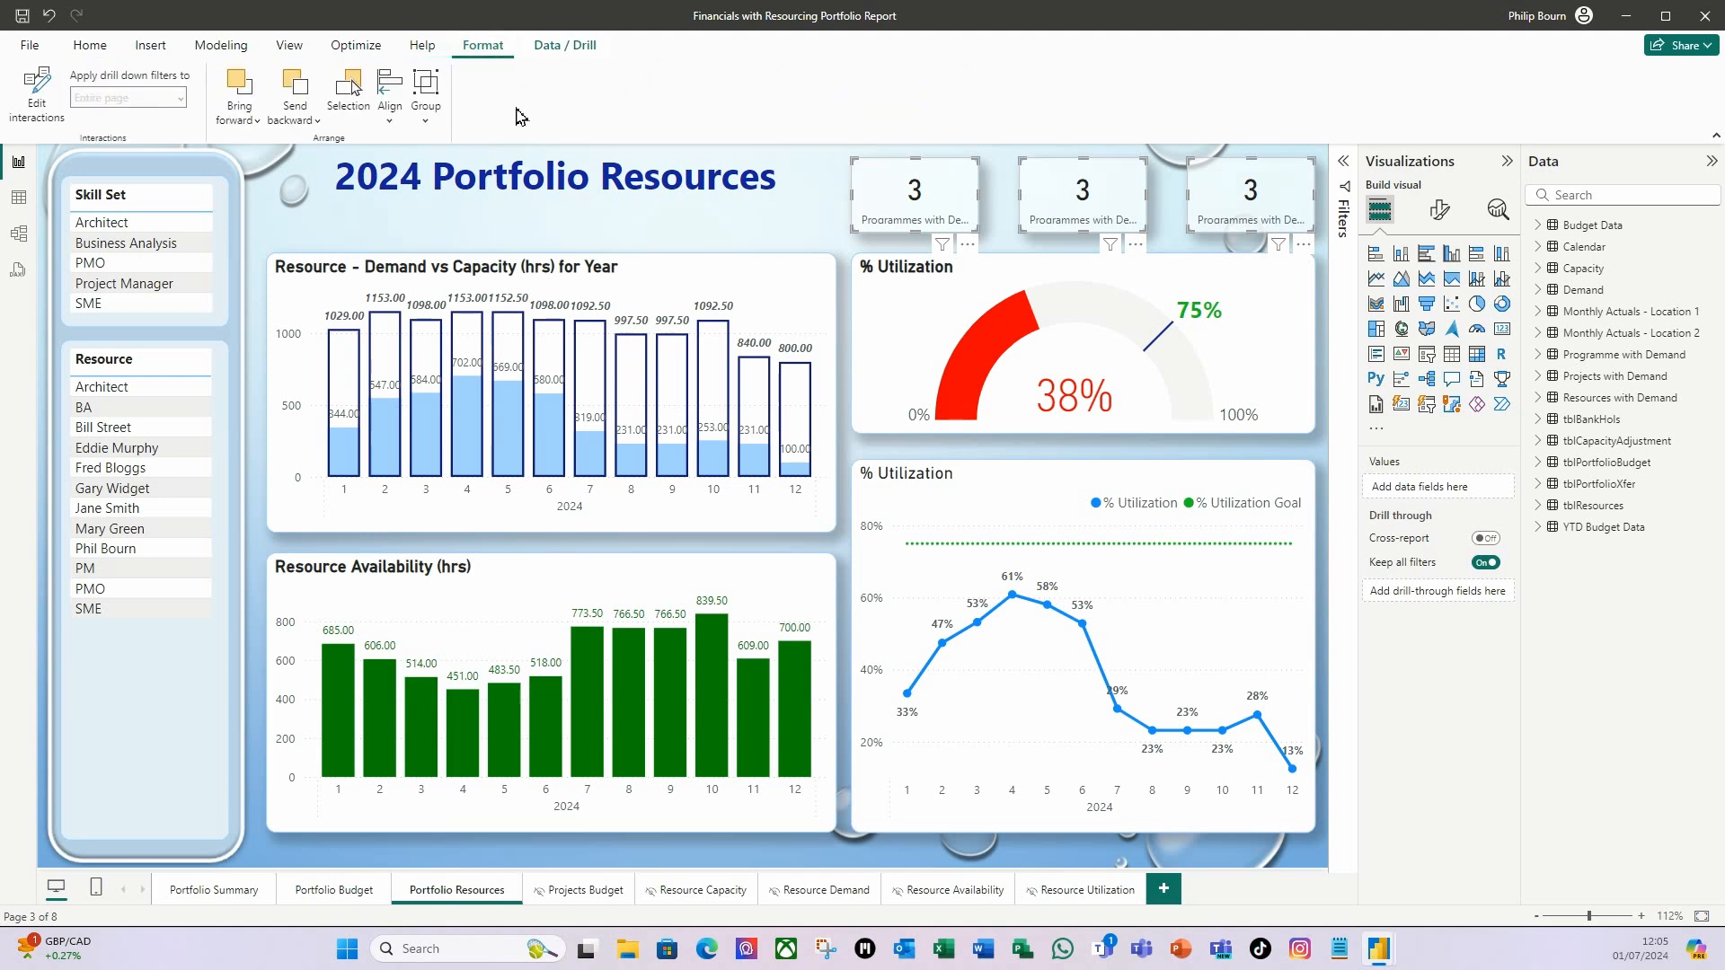
pyautogui.click(390, 108)
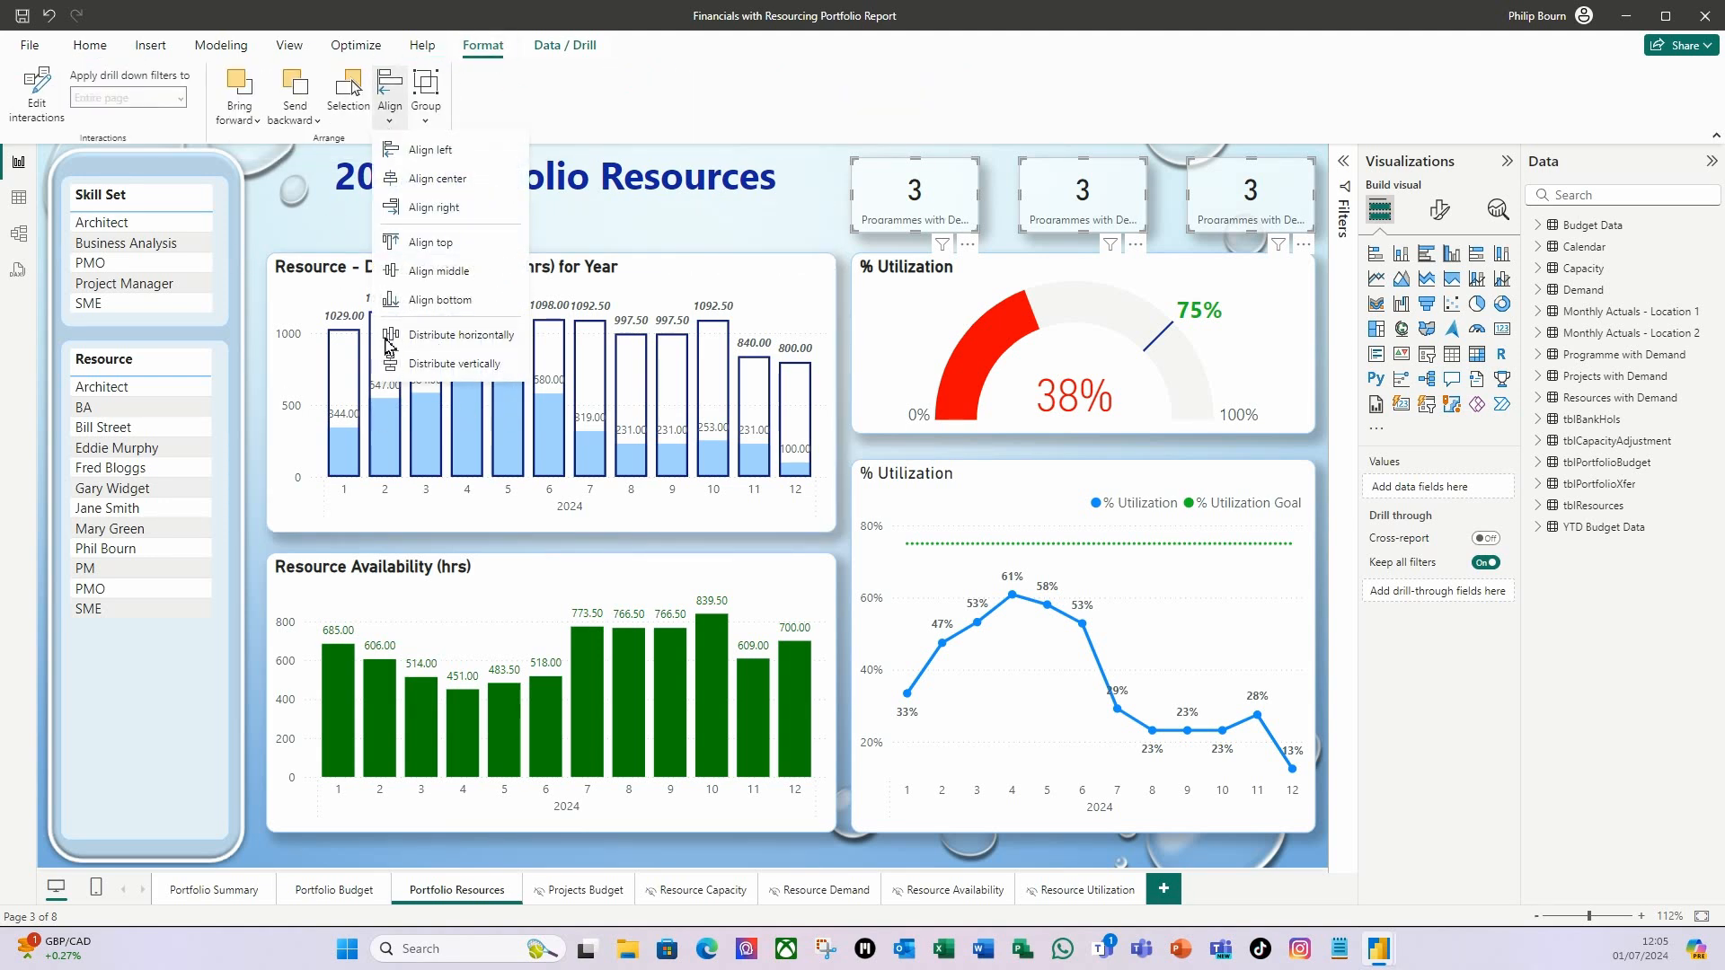
pyautogui.click(463, 338)
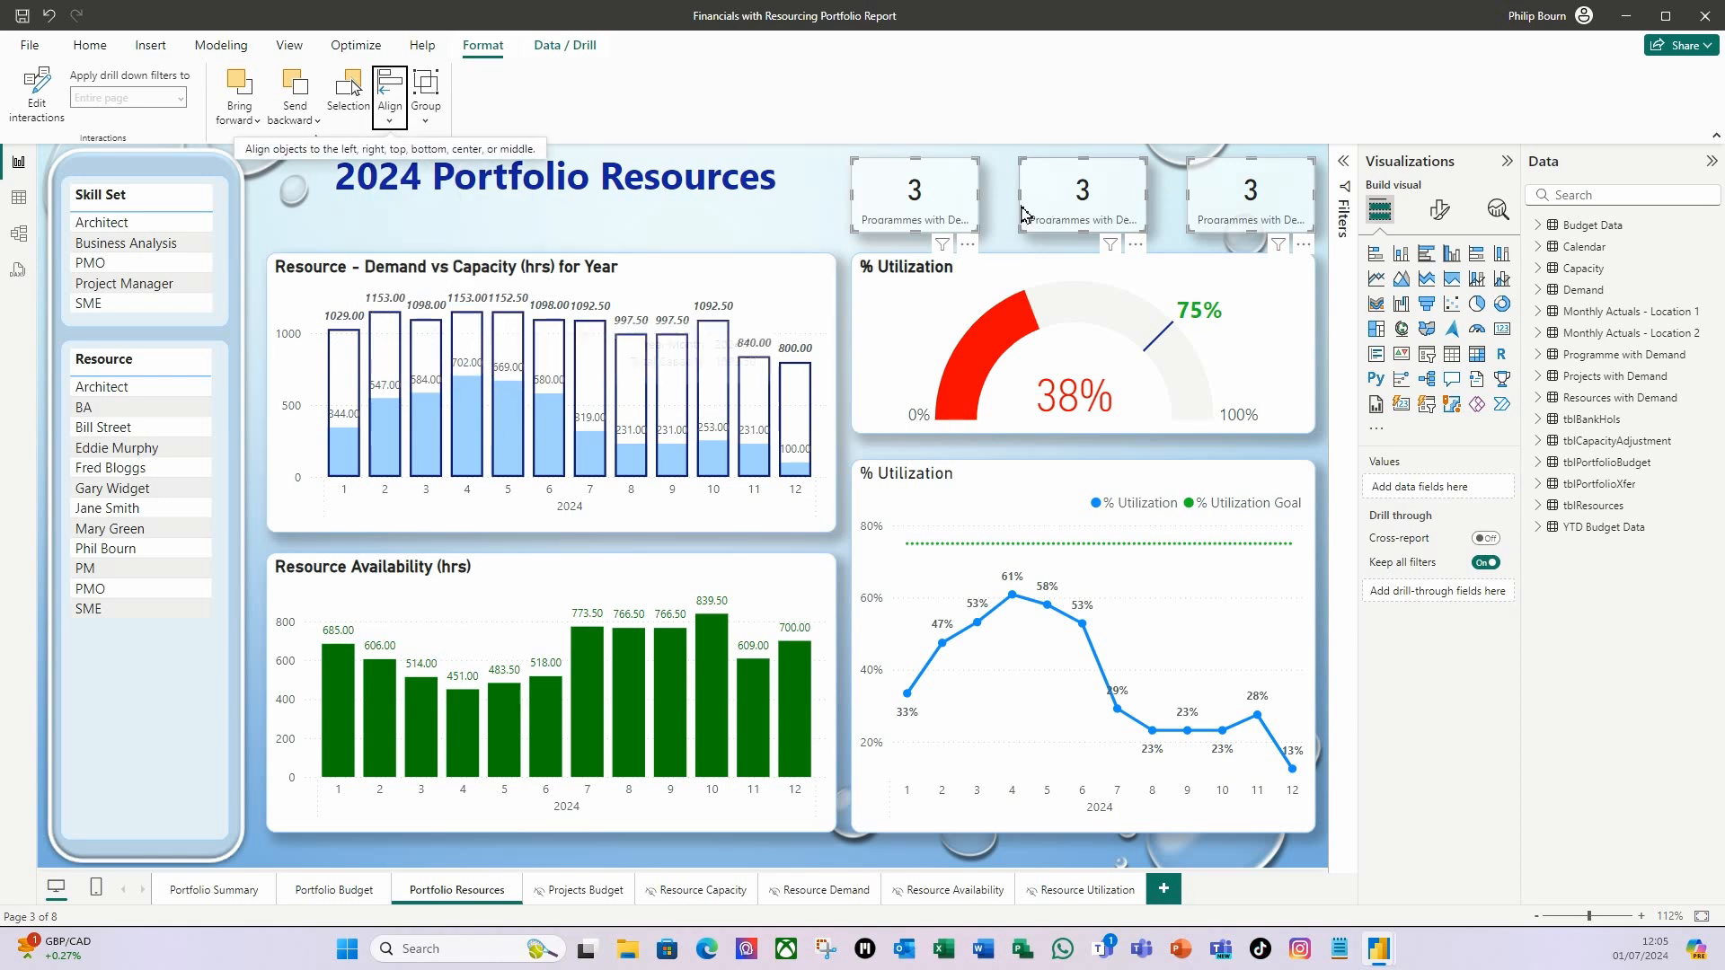
pyautogui.click(811, 234)
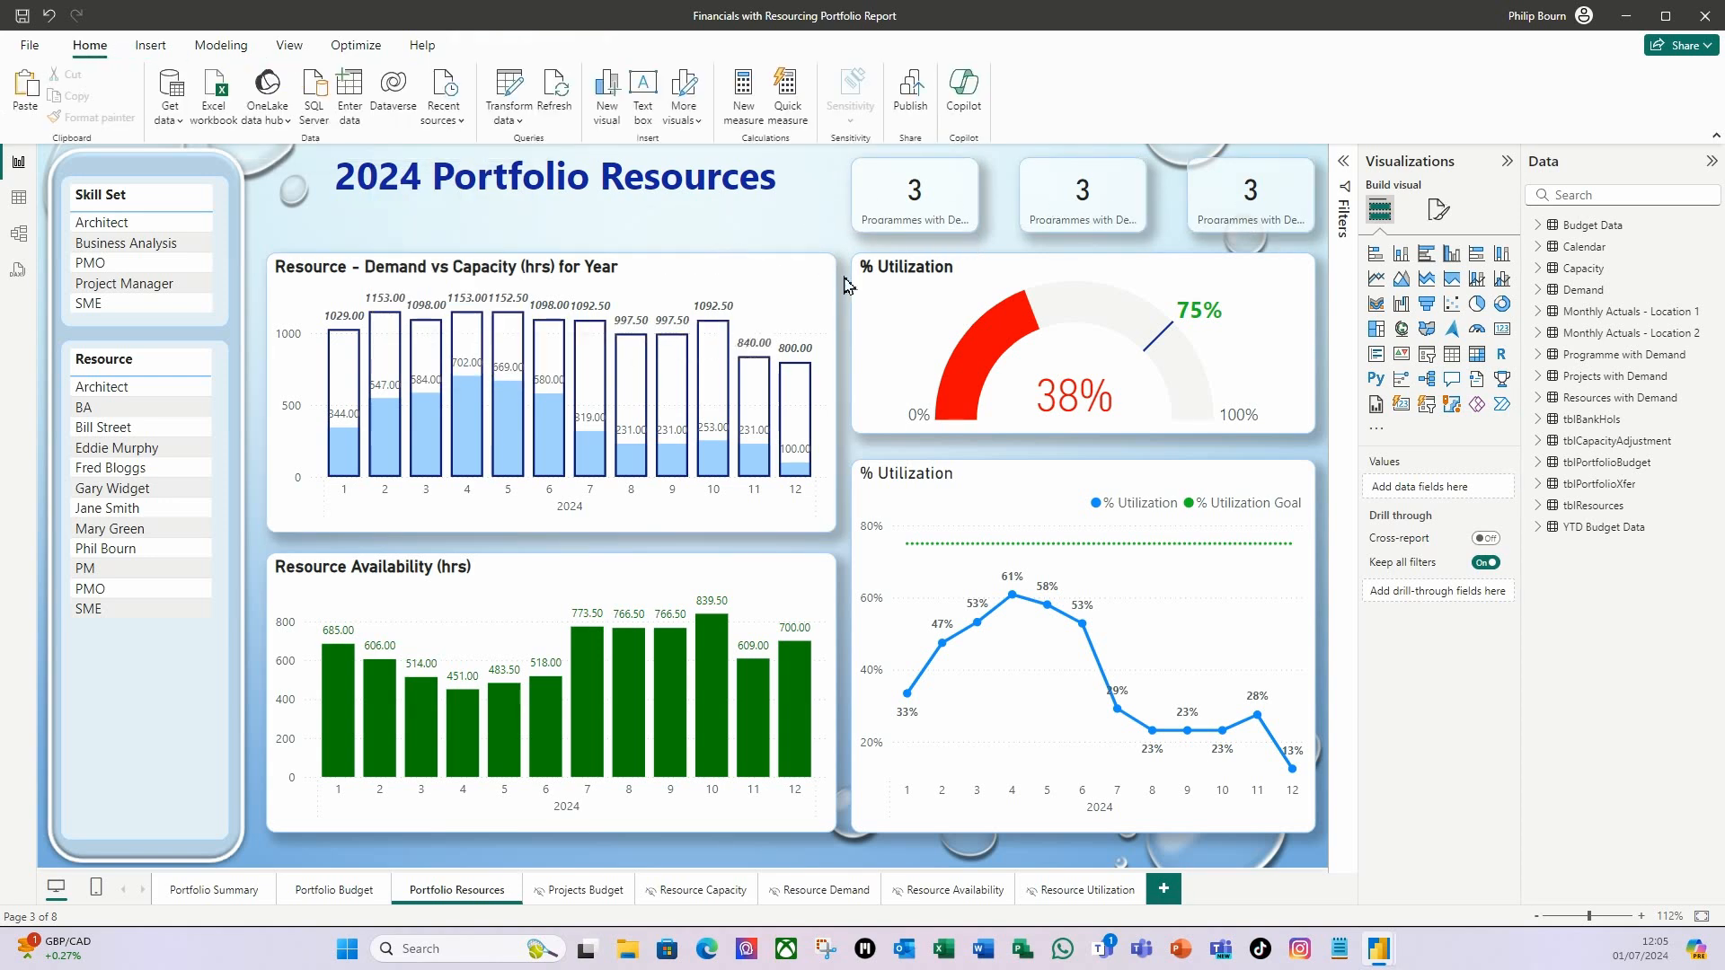
# Step: Replace the first card's field with Total Demand and the middle card's field with Total Capacity, both from the Calendar table
pyautogui.click(939, 224)
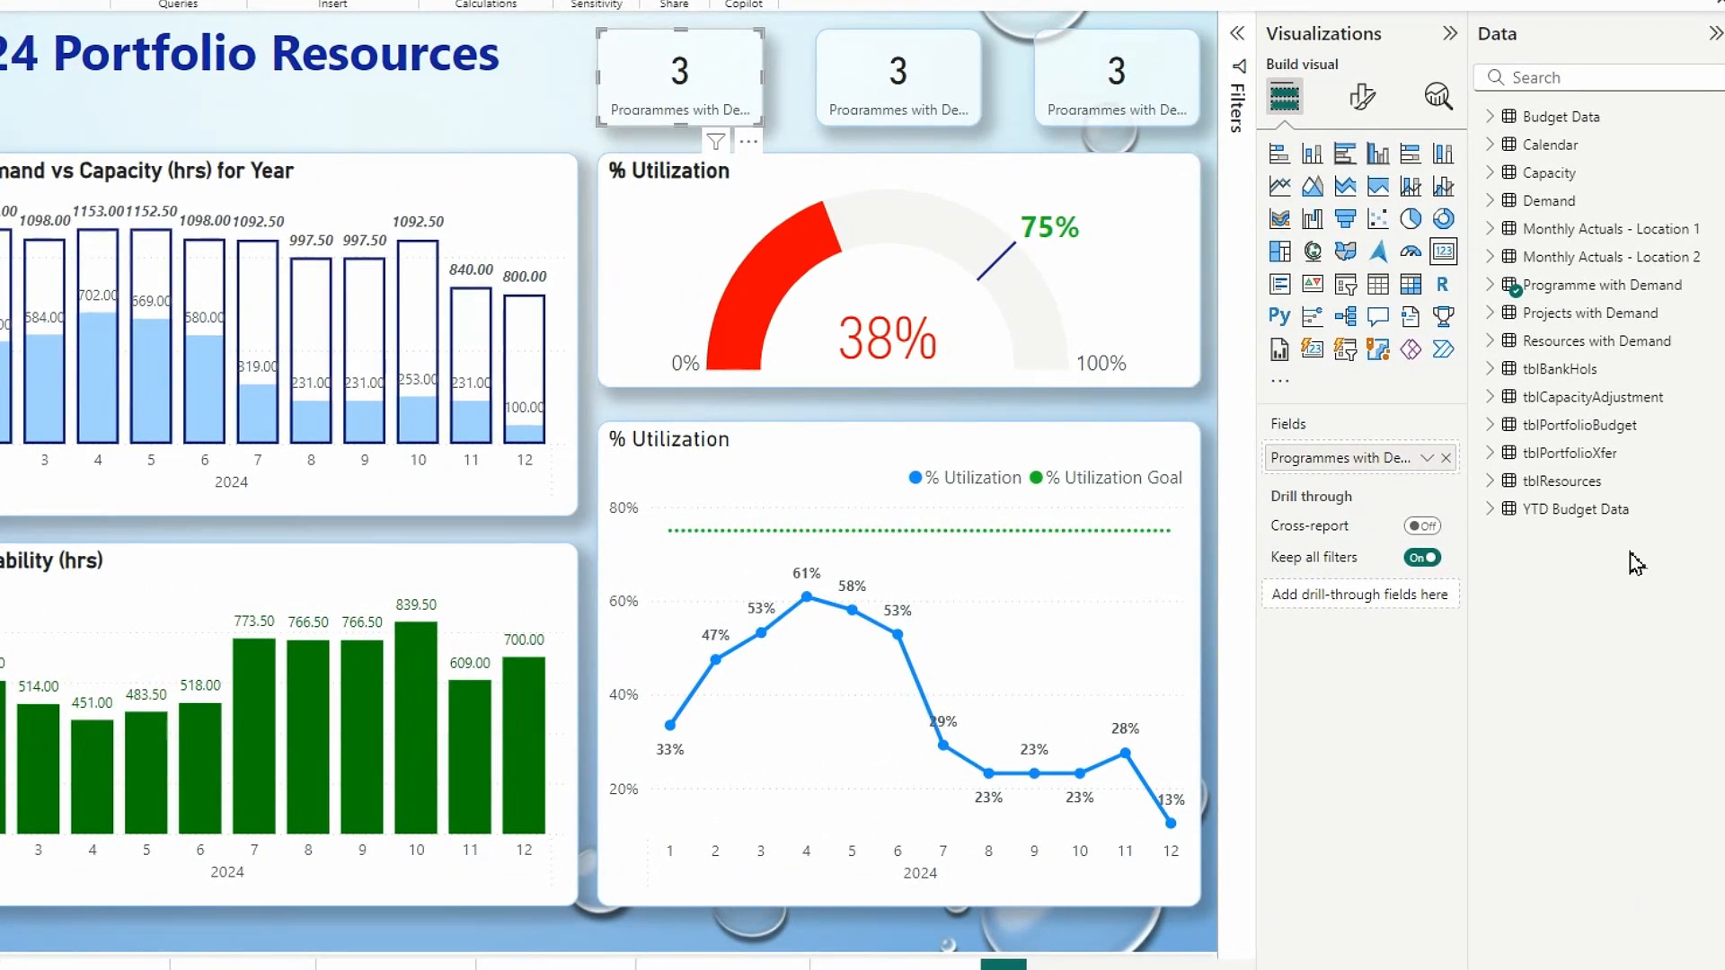
pyautogui.click(1501, 148)
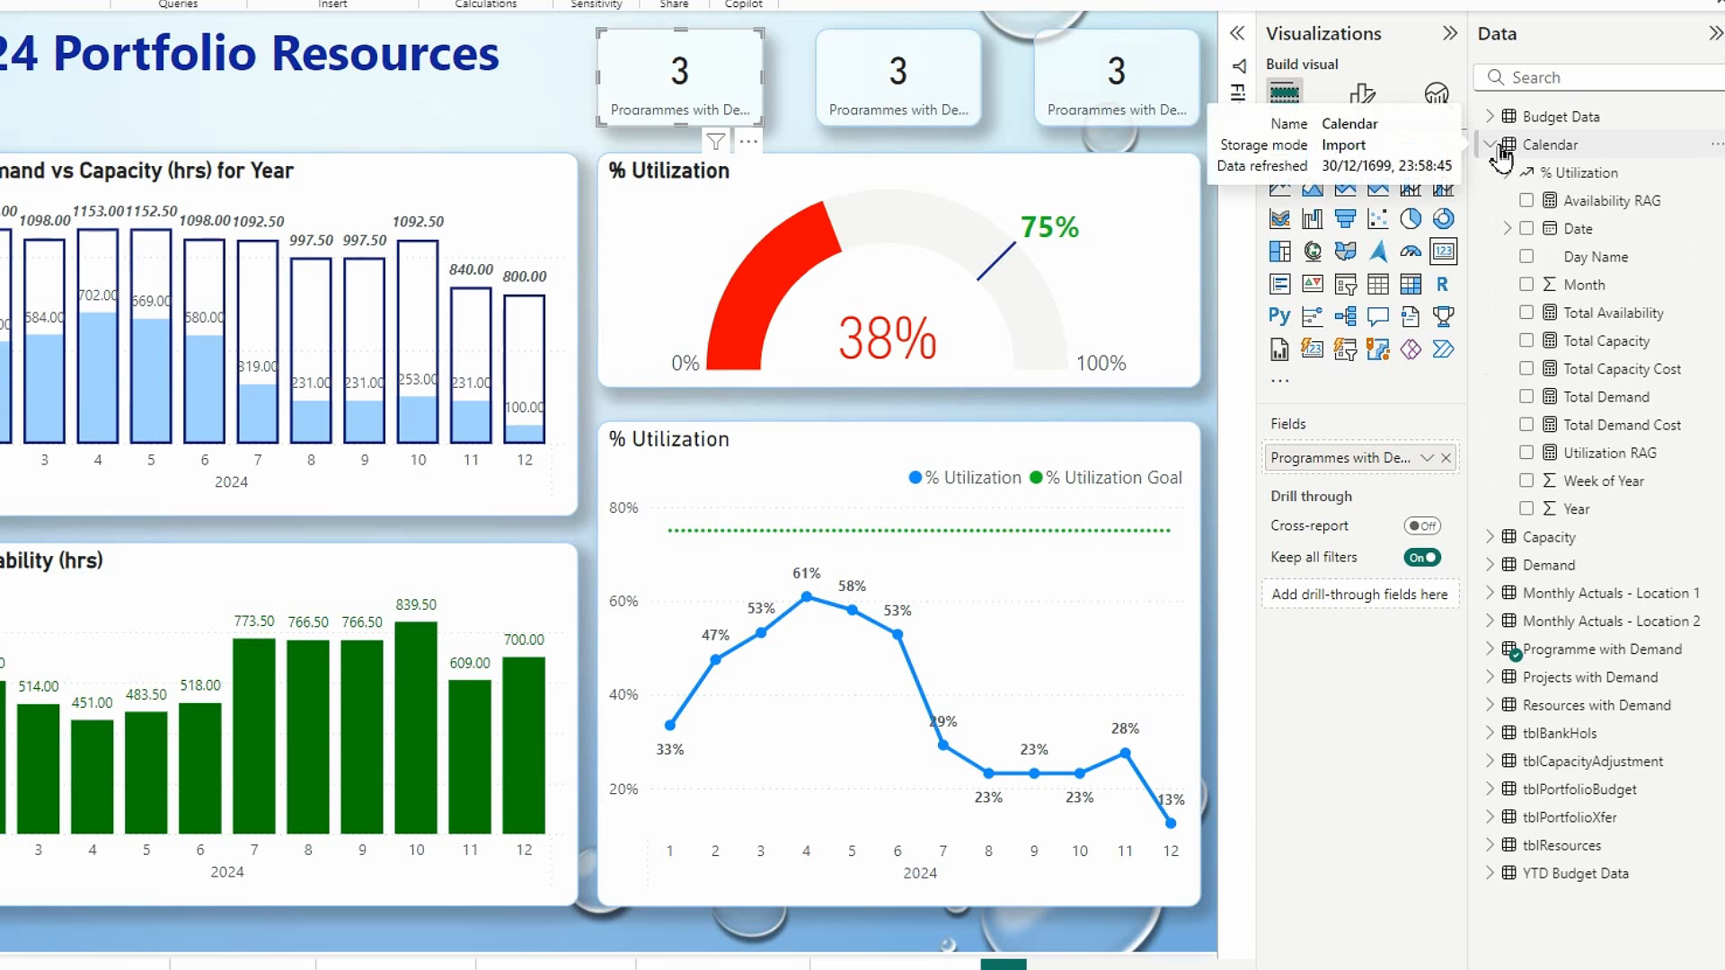
pyautogui.moveTo(1604, 398); pyautogui.dragTo(1406, 474)
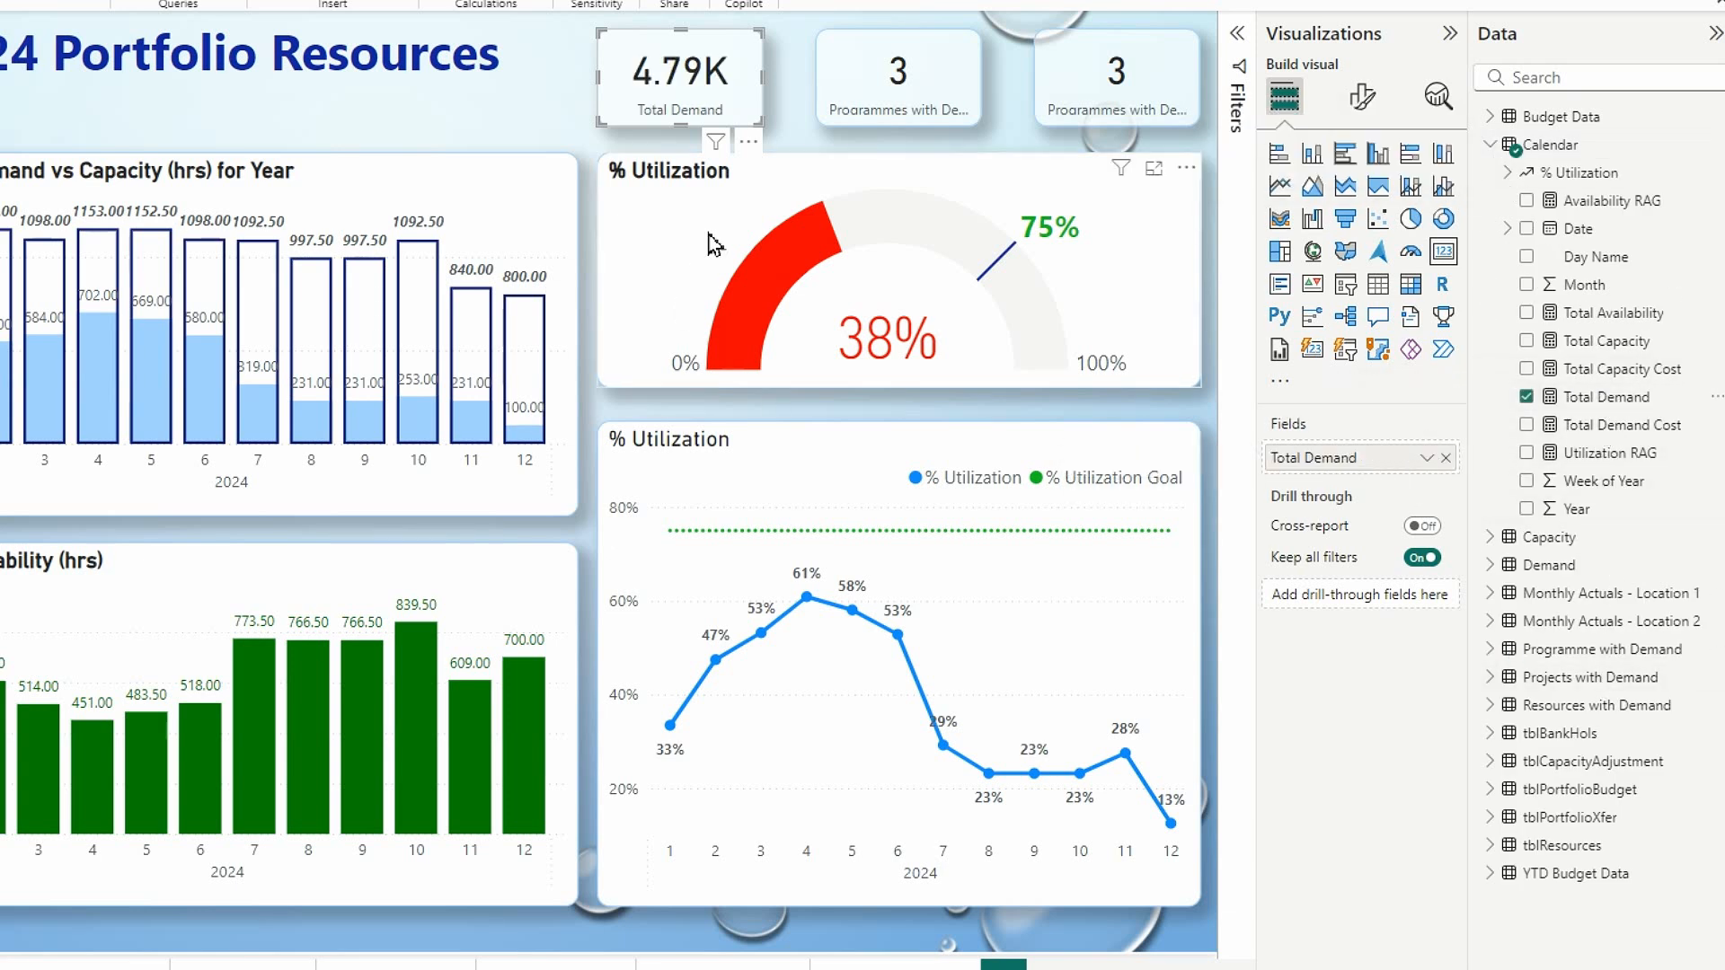
pyautogui.click(836, 117)
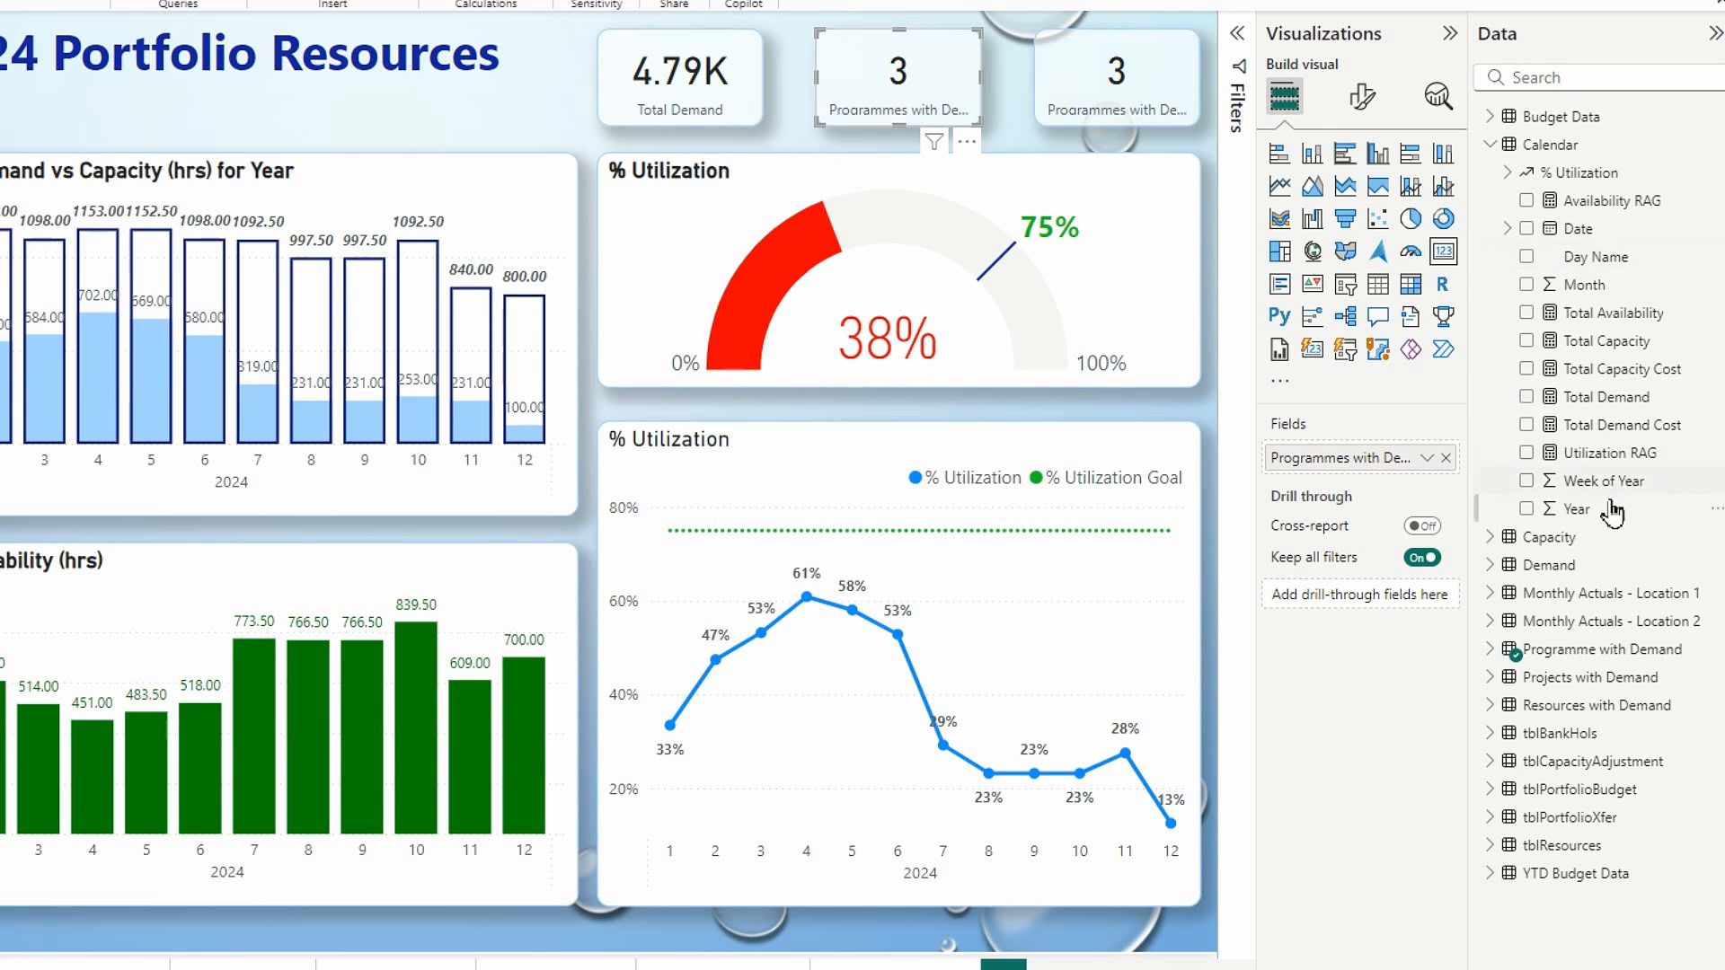
pyautogui.moveTo(1626, 346); pyautogui.dragTo(1311, 455)
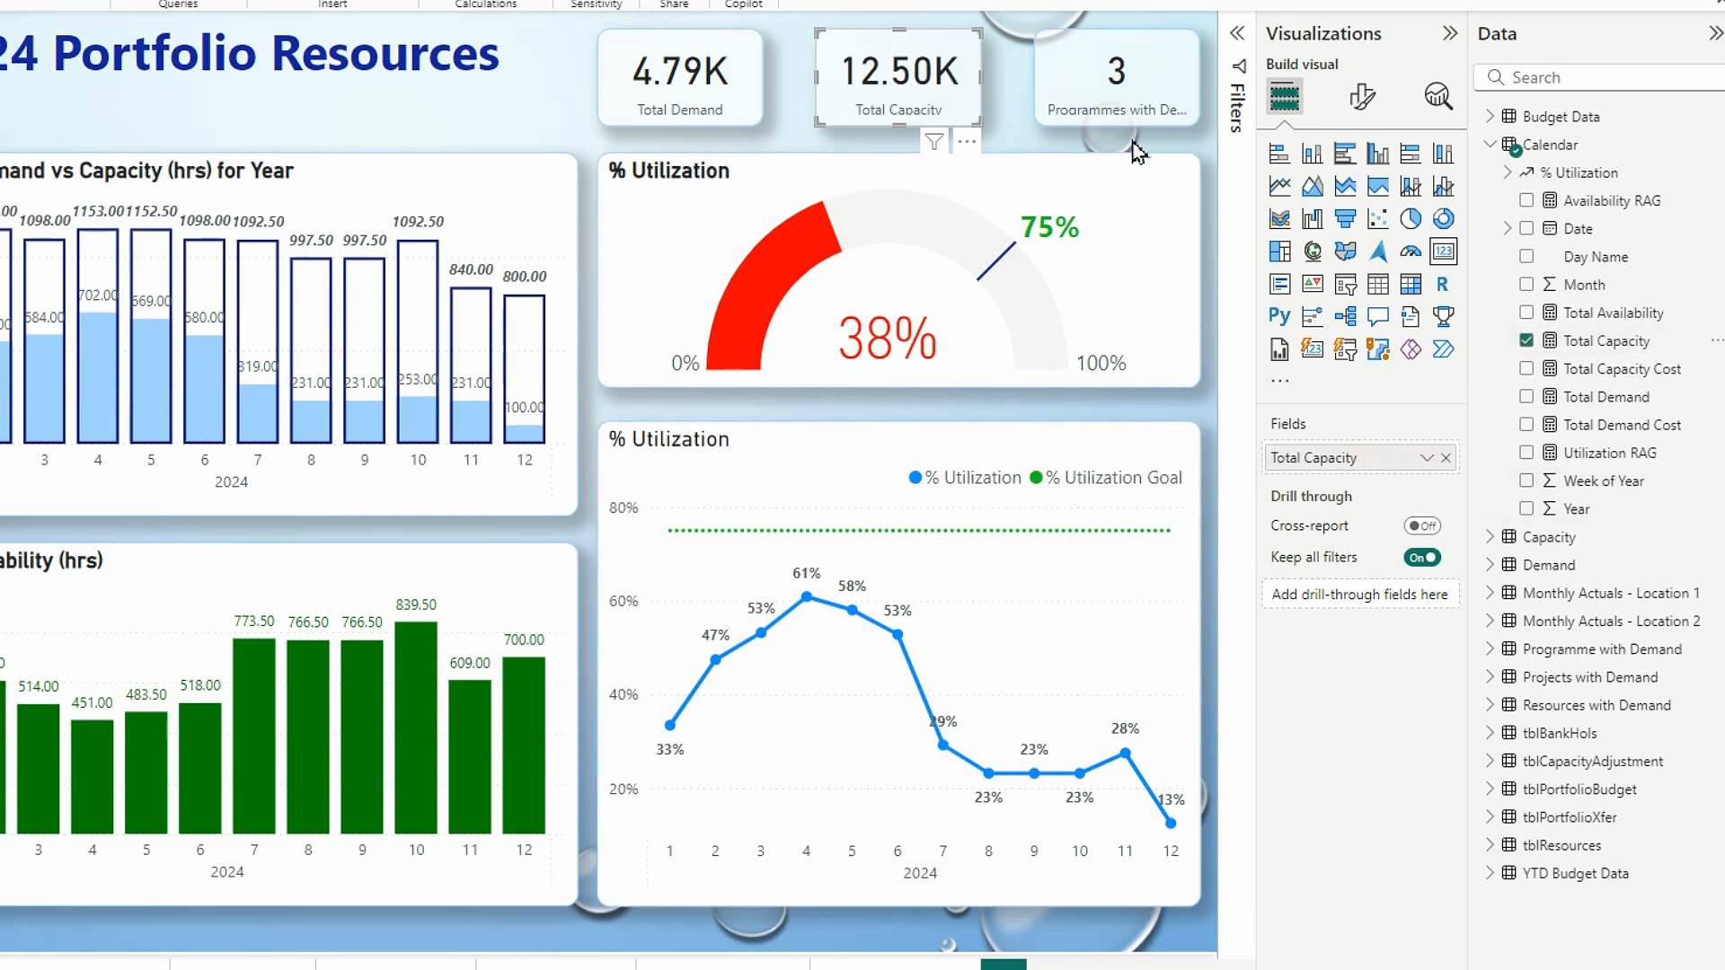
# Step: Replace the third card's field with Total Availability from the Calendar table
pyautogui.click(1159, 130)
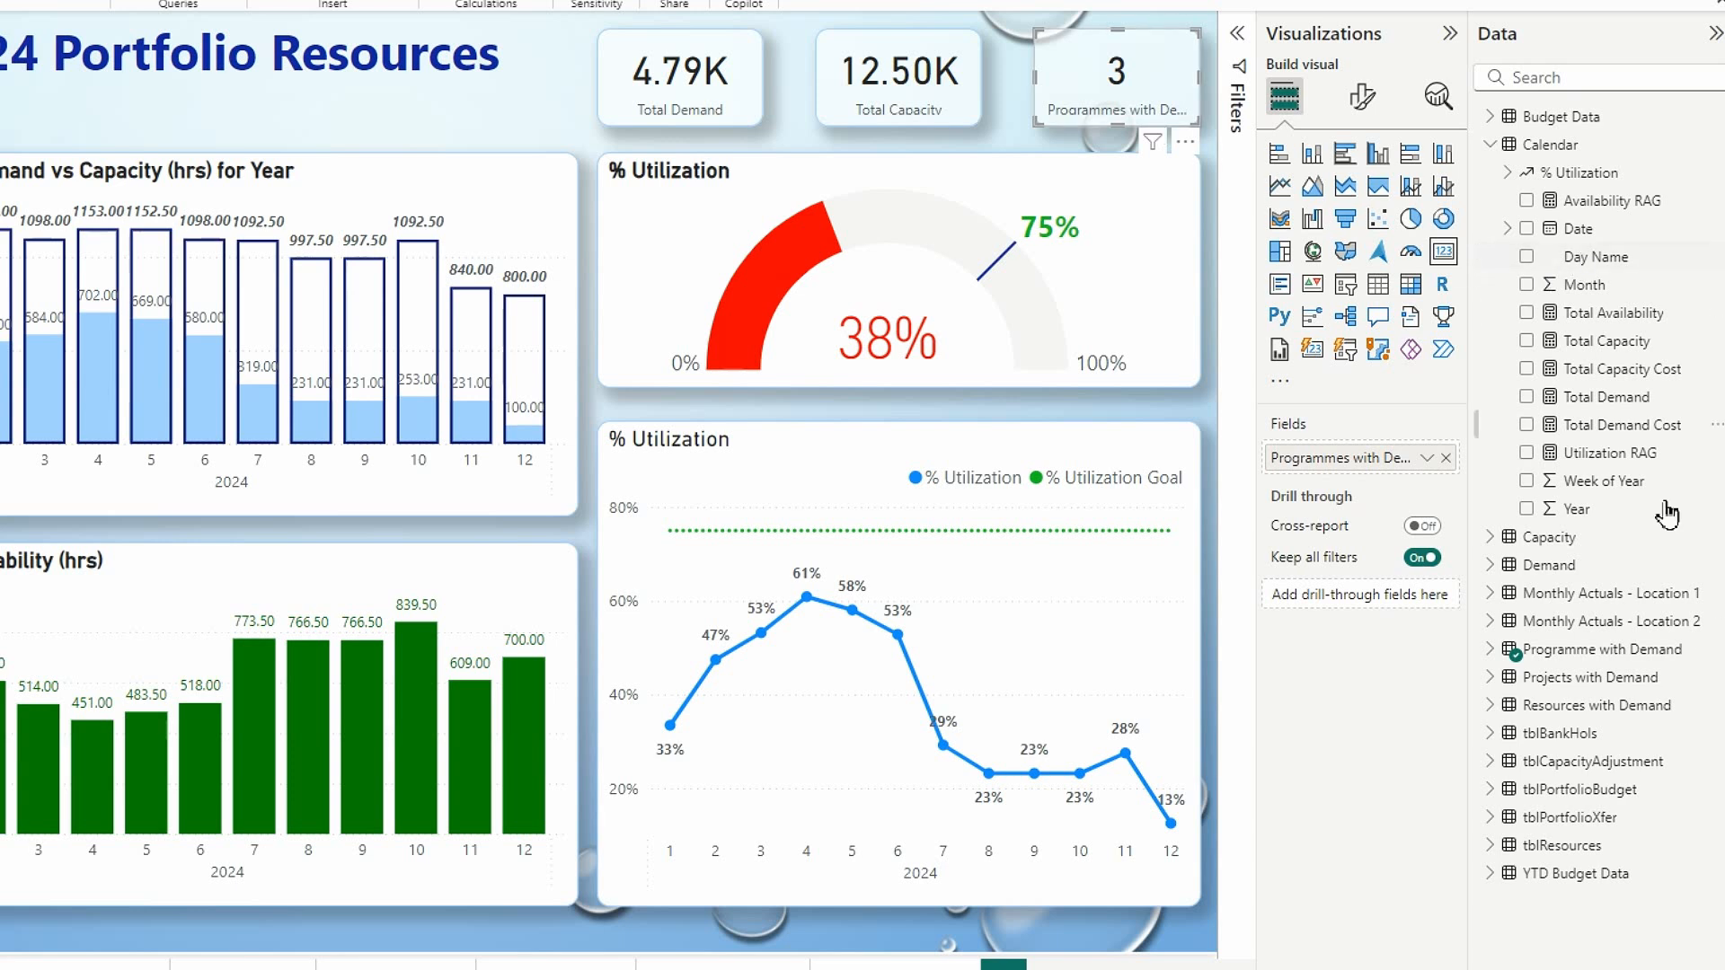
pyautogui.moveTo(1633, 326); pyautogui.dragTo(1388, 462)
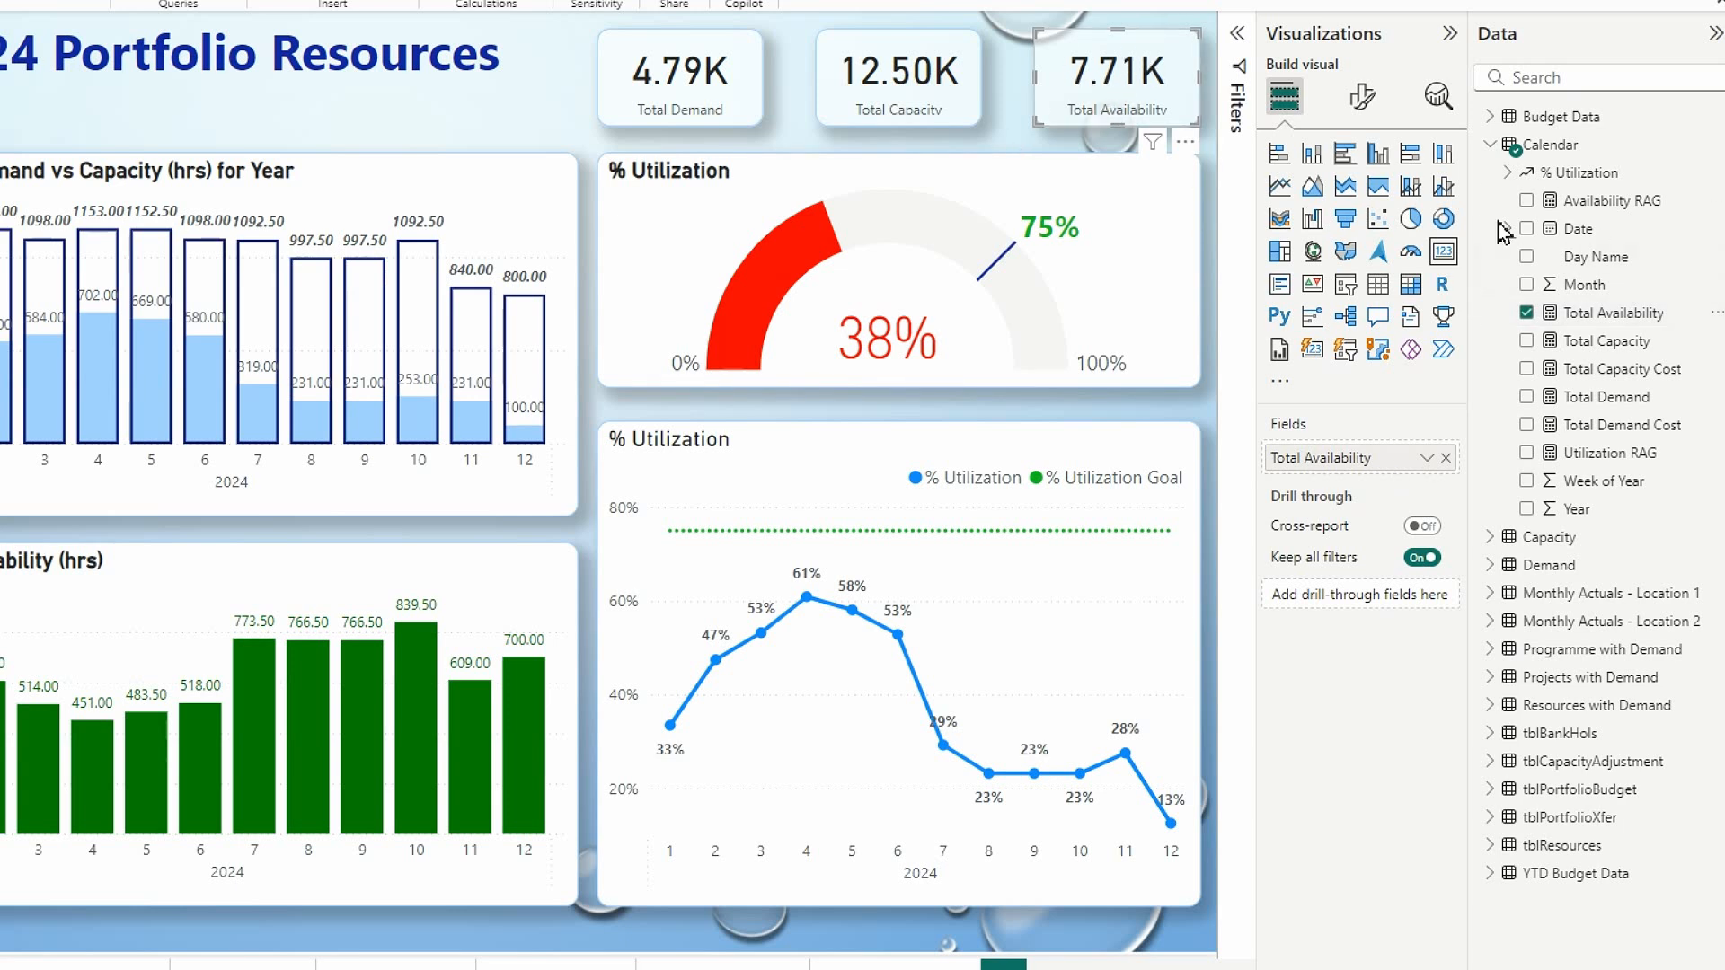
# Step: Apply conditional formatting to the Total Availability card's callout value color, using the Field value style based on Availability RAG
pyautogui.click(1363, 106)
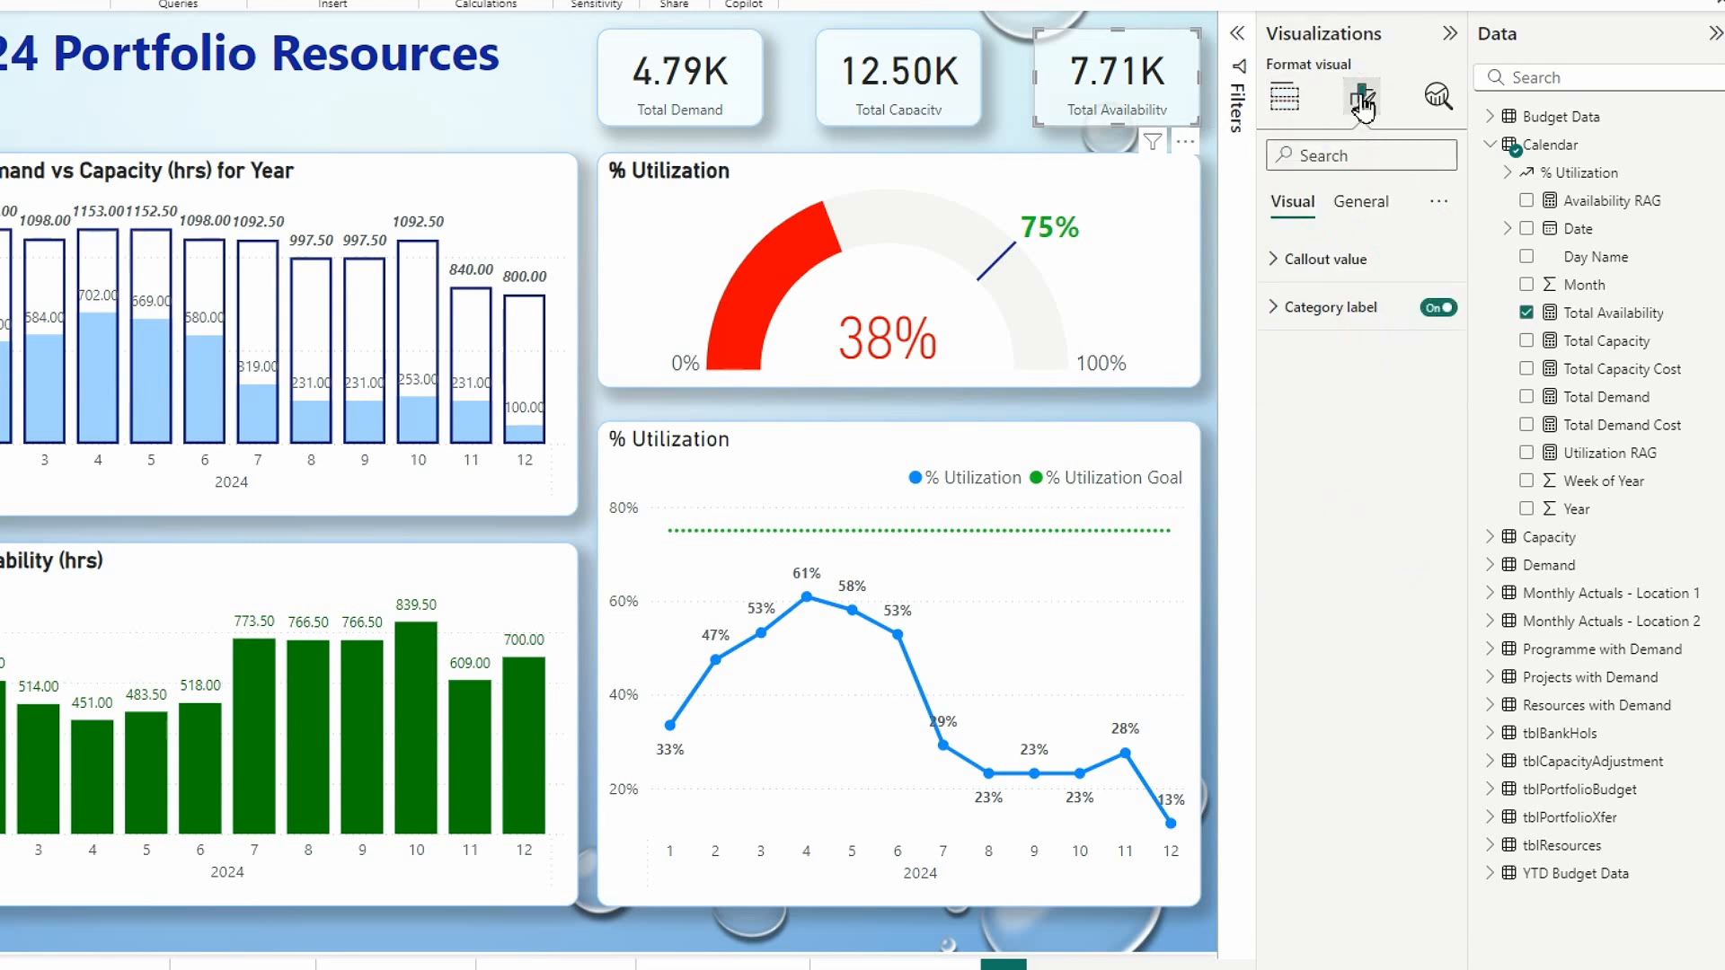
pyautogui.click(1274, 259)
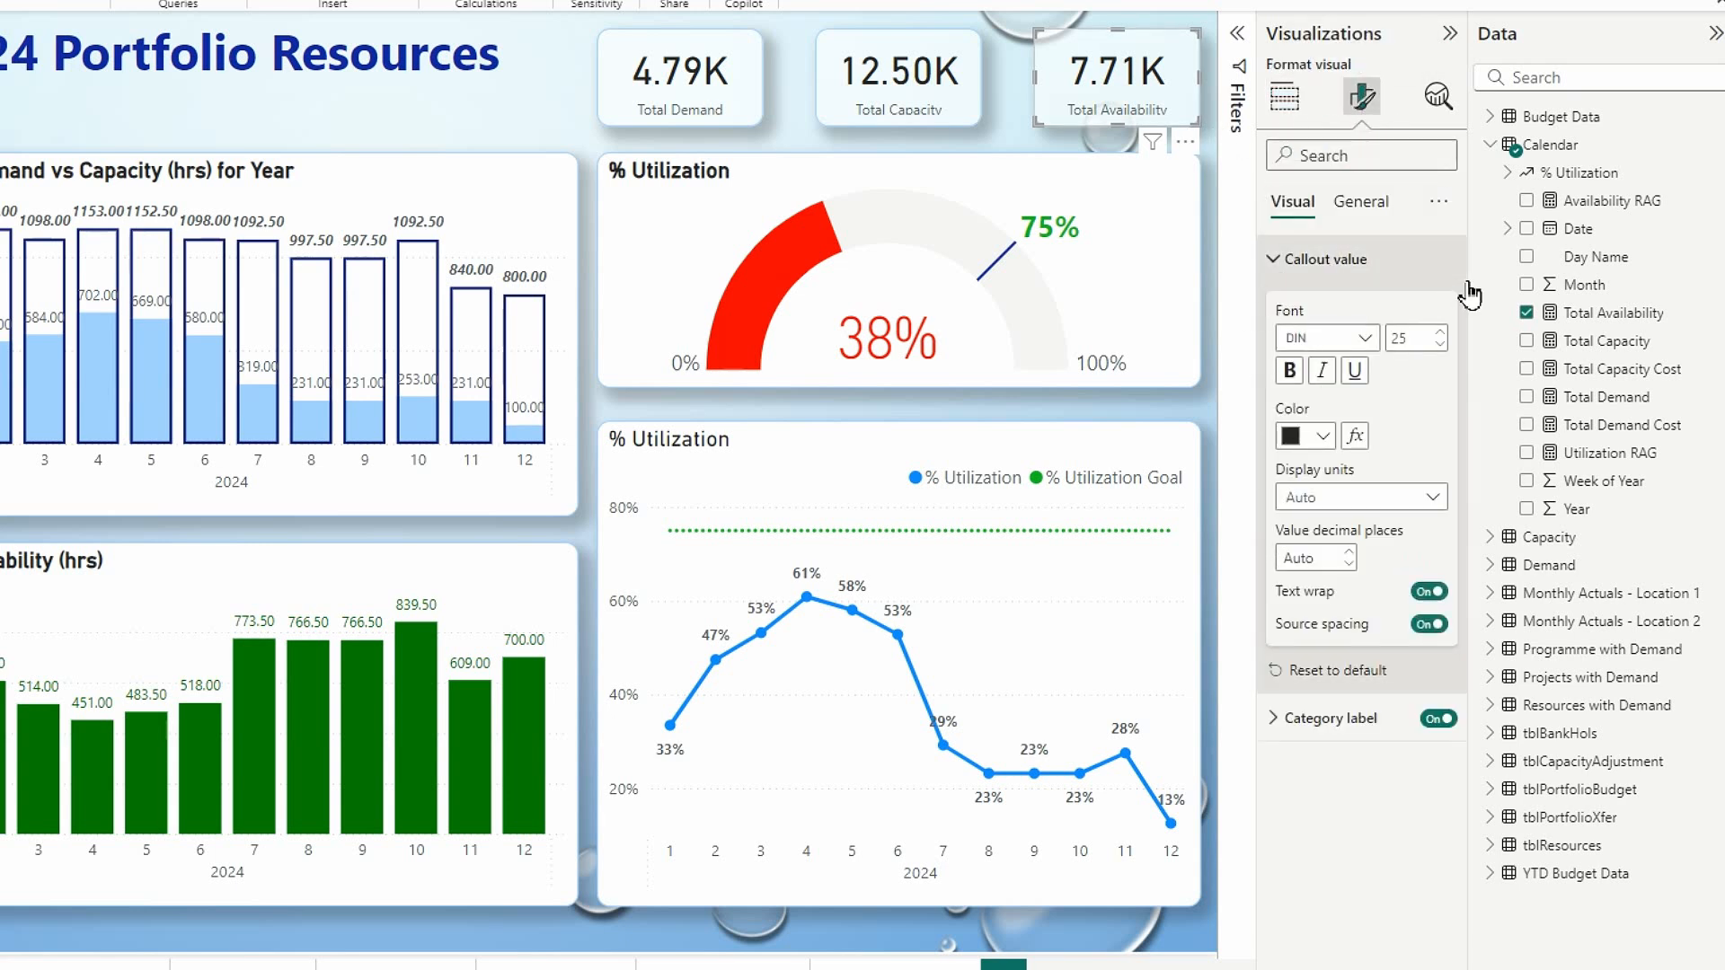
pyautogui.click(1355, 438)
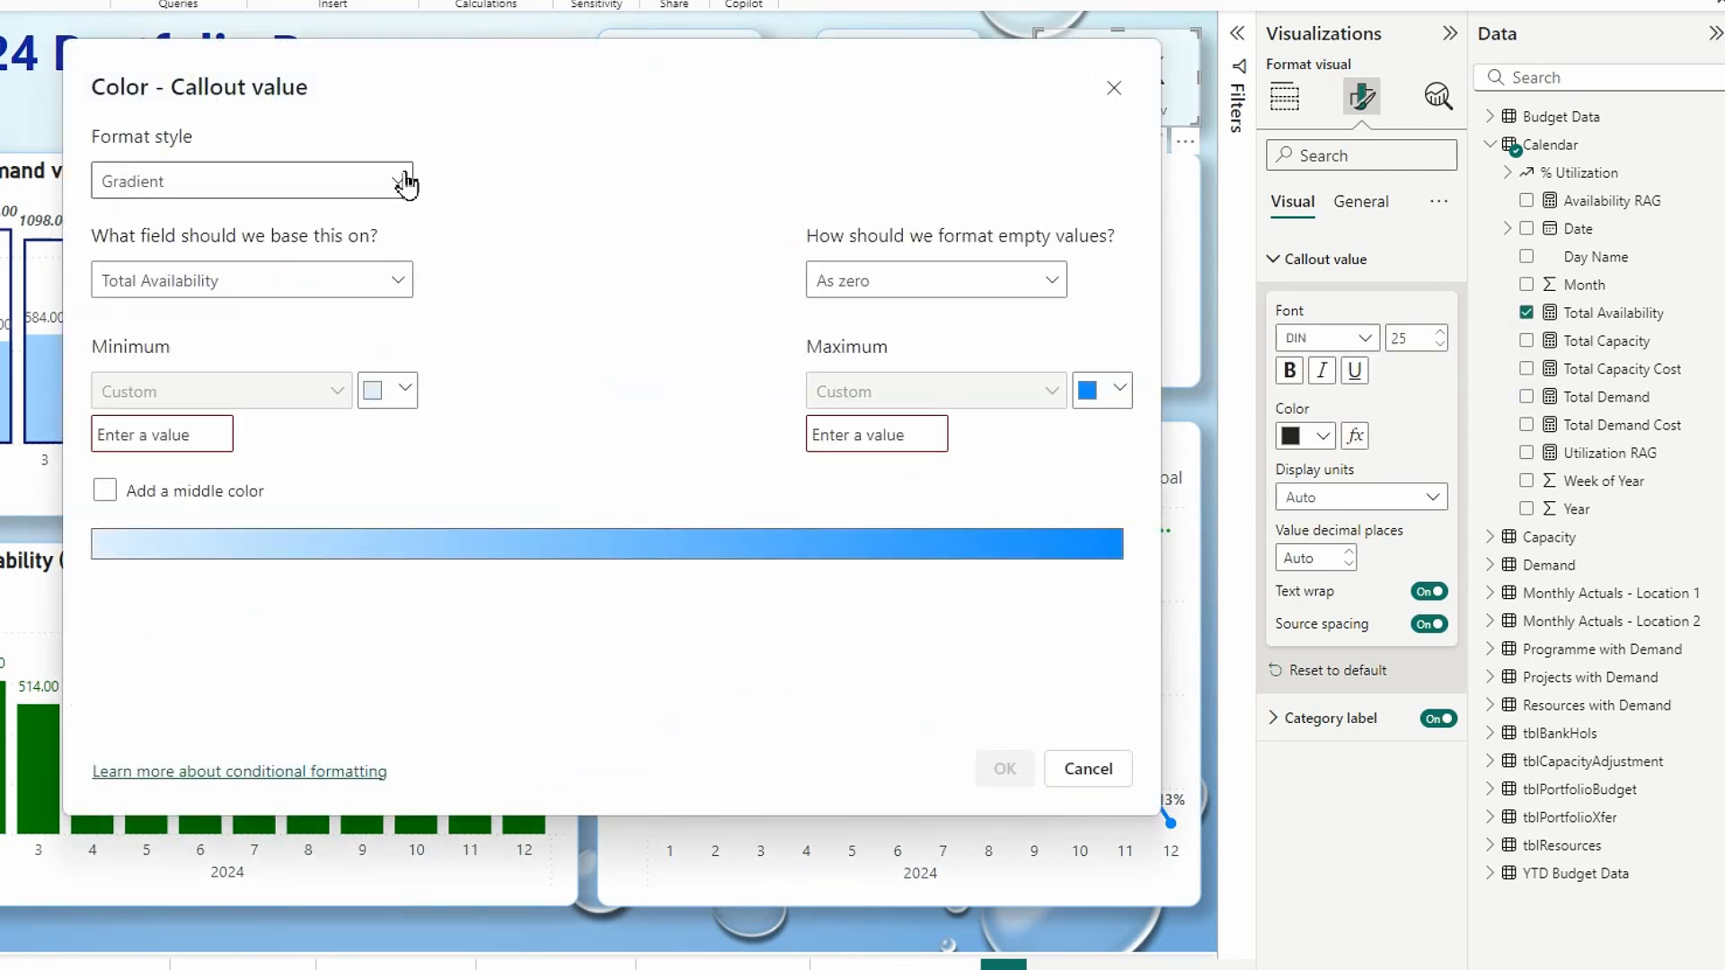
pyautogui.click(406, 184)
pyautogui.click(130, 293)
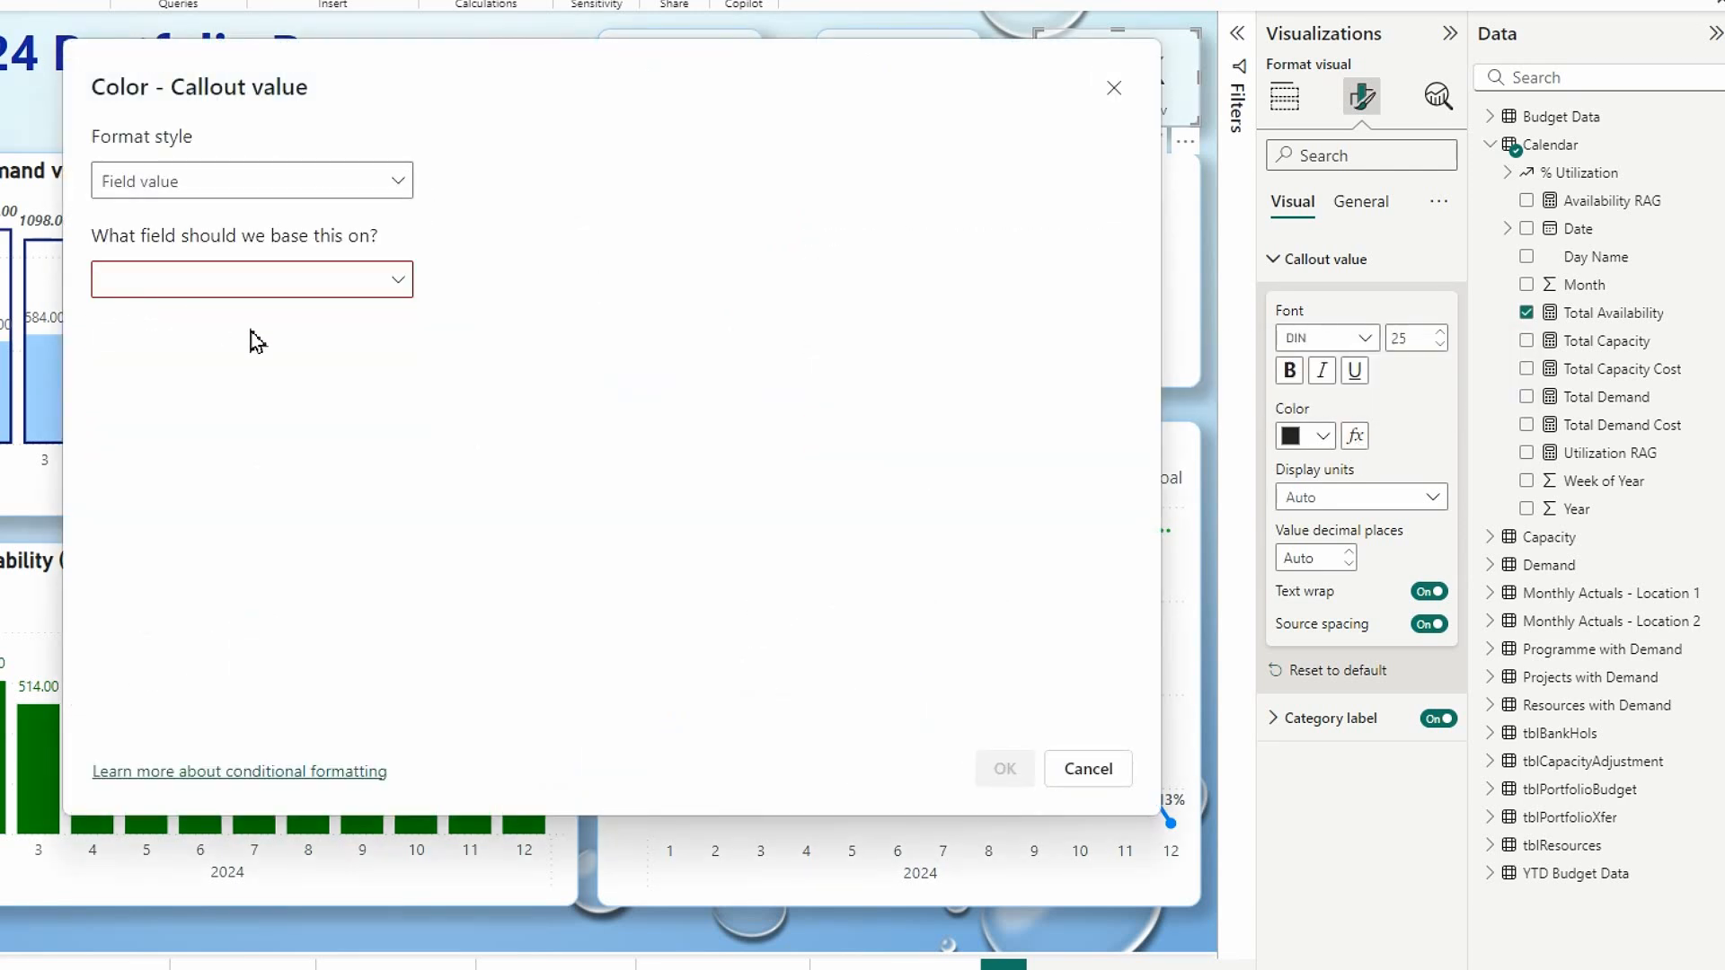
pyautogui.click(400, 281)
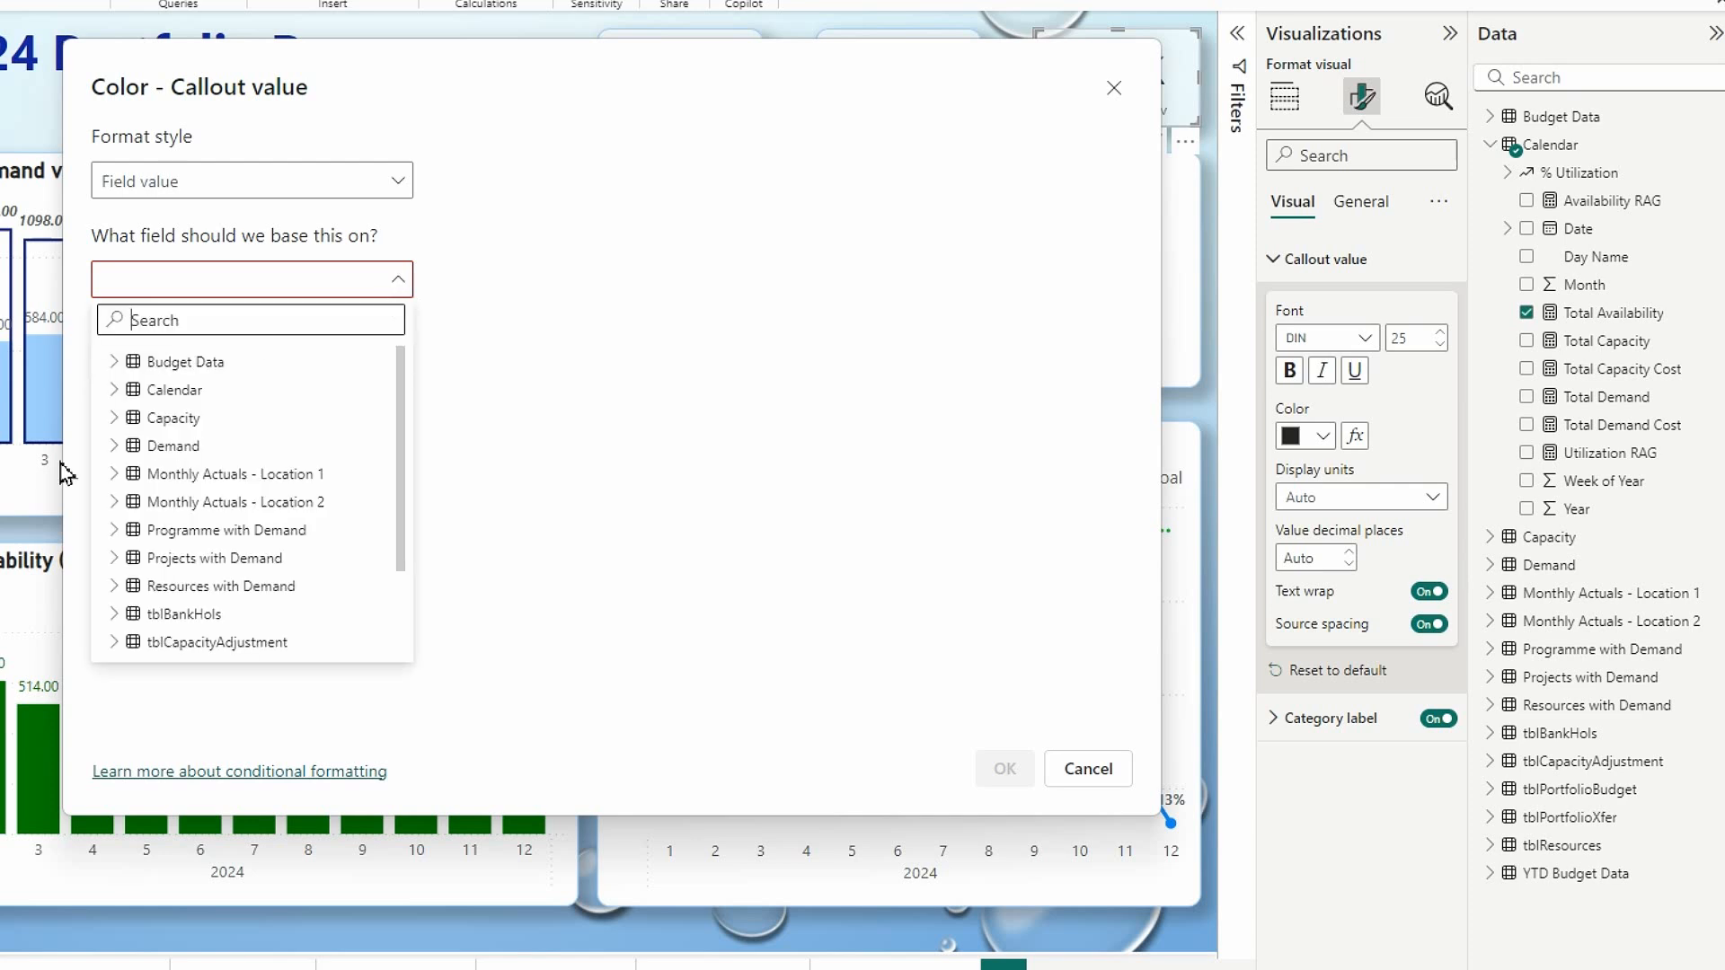
pyautogui.click(118, 393)
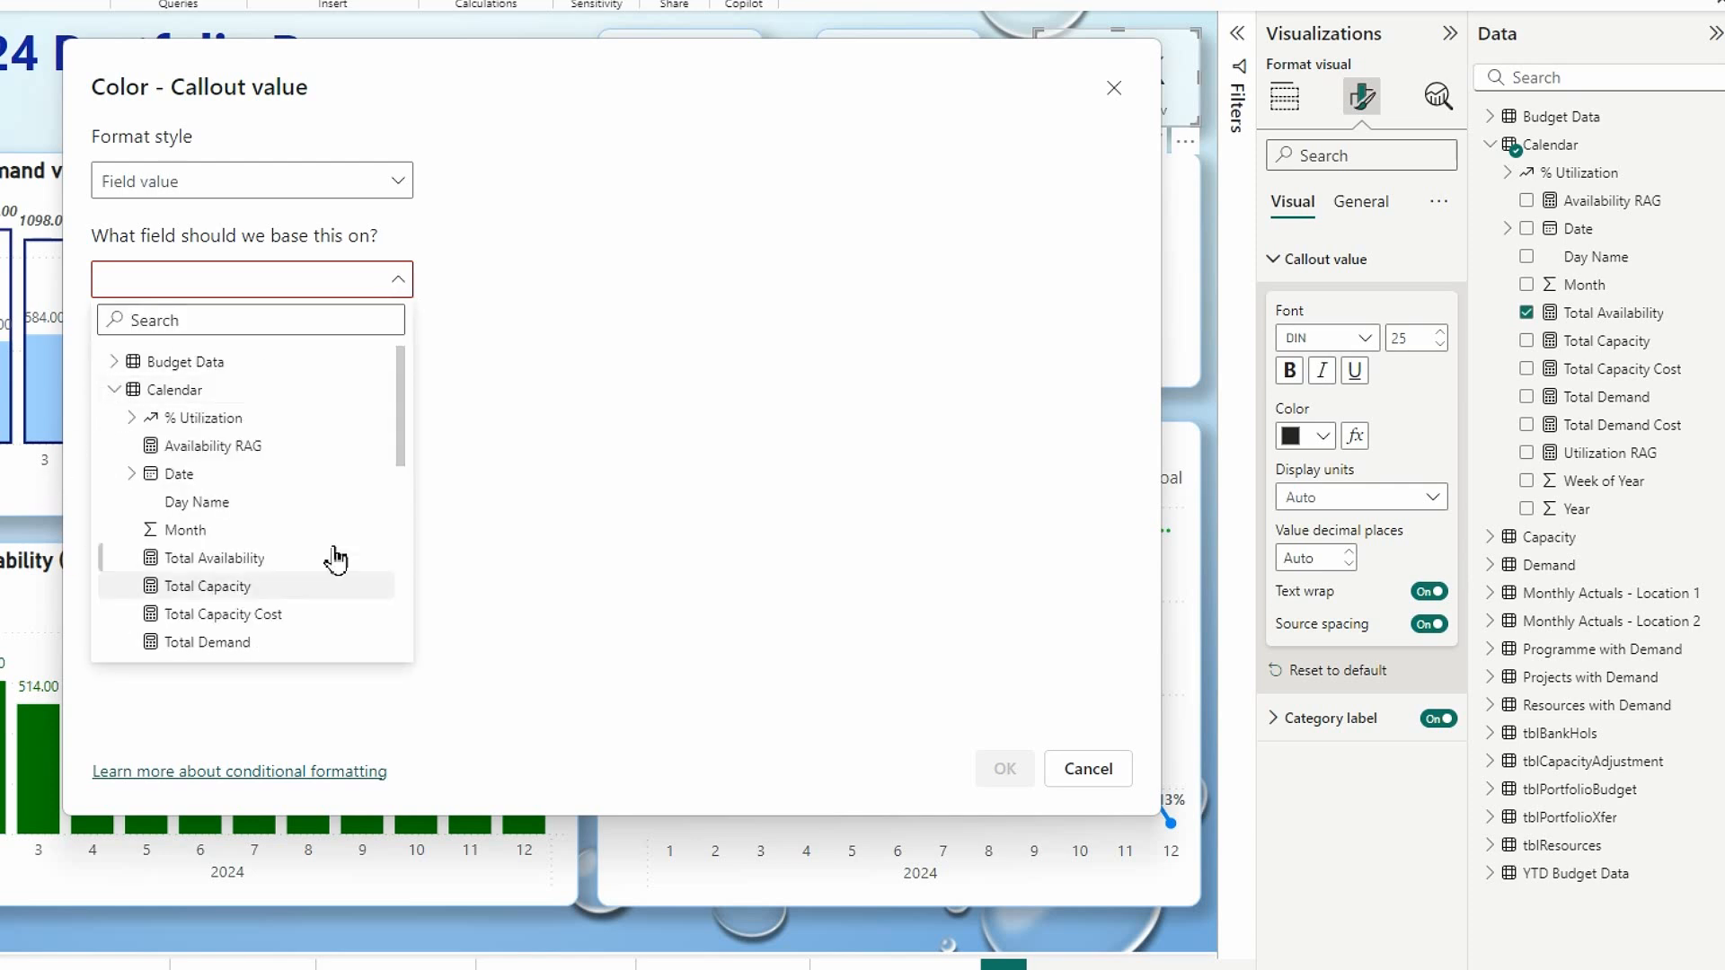
pyautogui.click(226, 449)
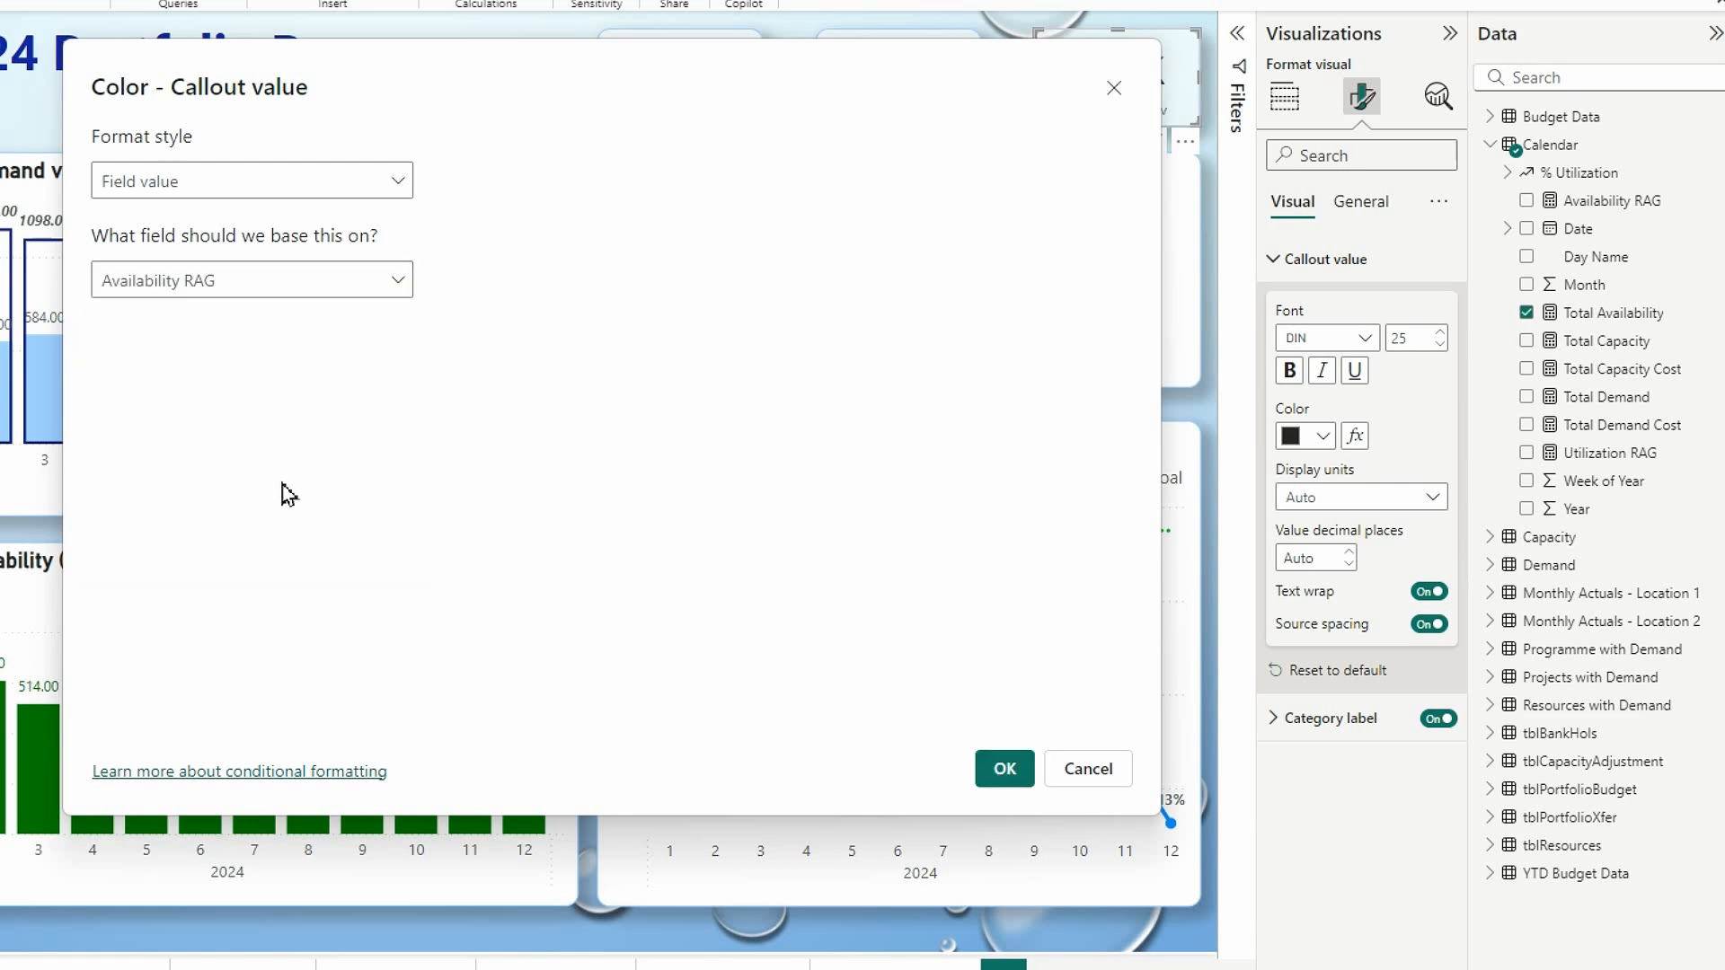
pyautogui.click(1003, 770)
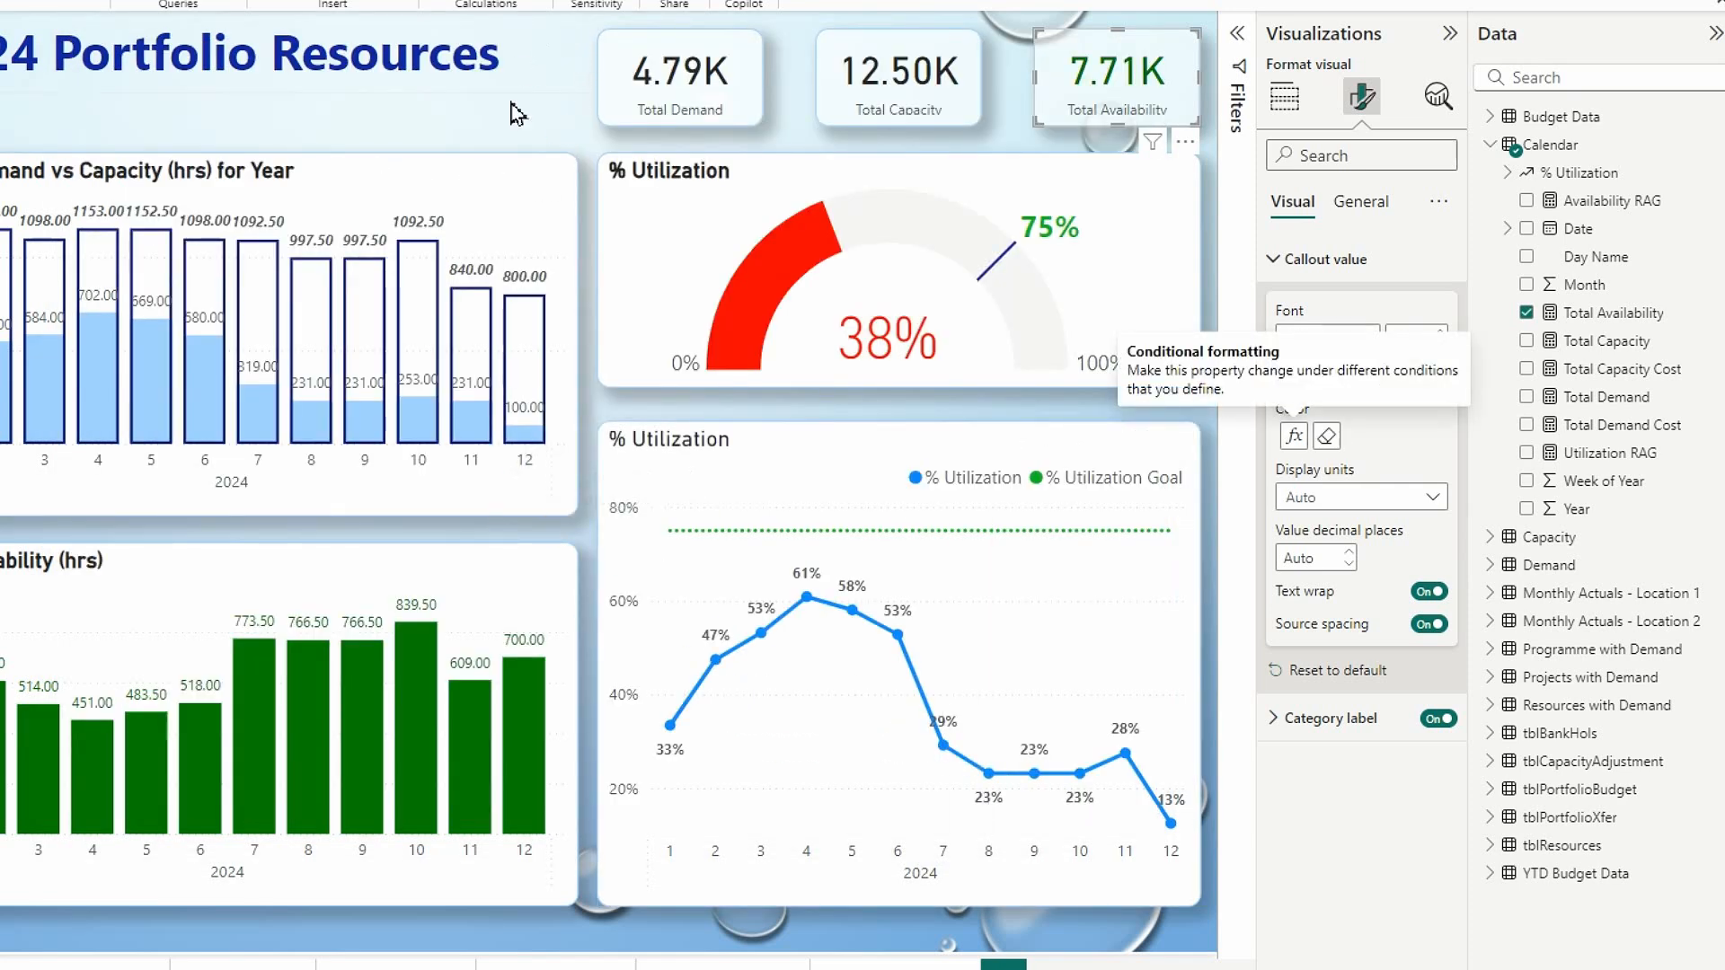
pyautogui.click(528, 142)
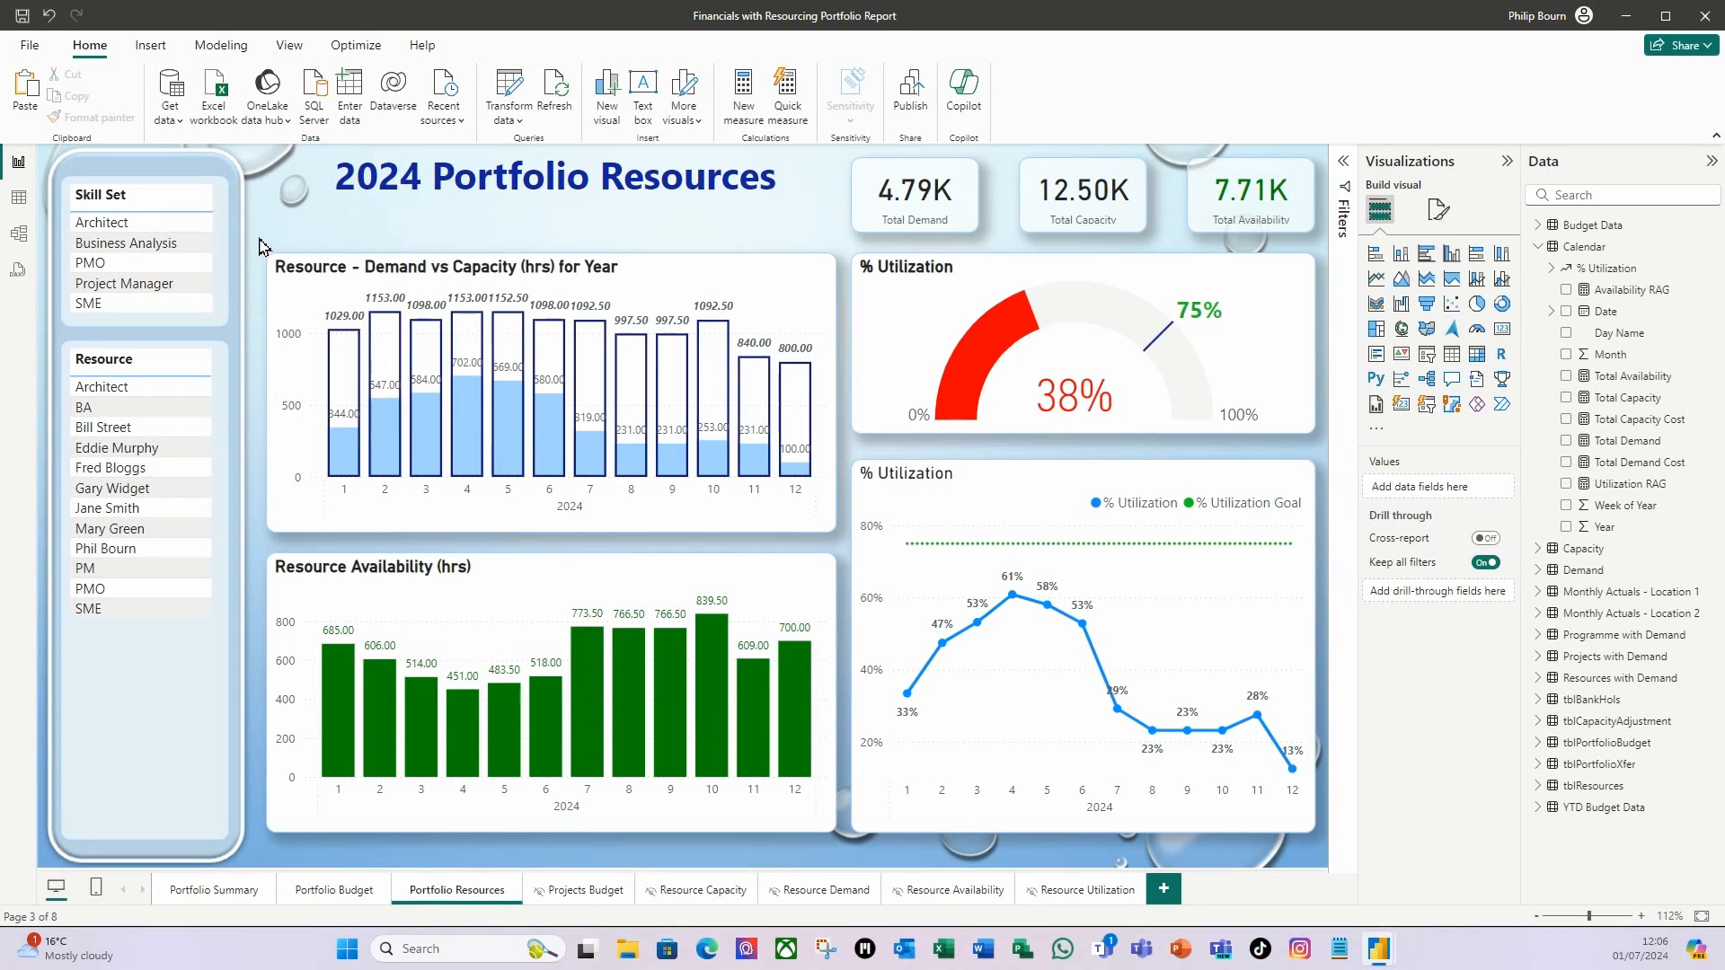
# Step: Select the four charts together and nudge them down to leave more space beneath the page title and cards
pyautogui.moveTo(268, 249)
pyautogui.mouseDown()
pyautogui.moveTo(1180, 433)
pyautogui.moveTo(1355, 894)
pyautogui.mouseUp()
pyautogui.press('Down')
pyautogui.press('Down')
pyautogui.press('Down')
pyautogui.press('Down')
pyautogui.press('Down')
pyautogui.press('Down')
pyautogui.press('Down')
pyautogui.press('Down')
pyautogui.press('Down')
pyautogui.press('Down')
pyautogui.press('Down')
pyautogui.press('Down')
pyautogui.press('Down')
pyautogui.press('Down')
pyautogui.press('Down')
pyautogui.press('Down')
pyautogui.press('Down')
pyautogui.press('Down')
pyautogui.press('Down')
pyautogui.press('Down')
pyautogui.press('Down')
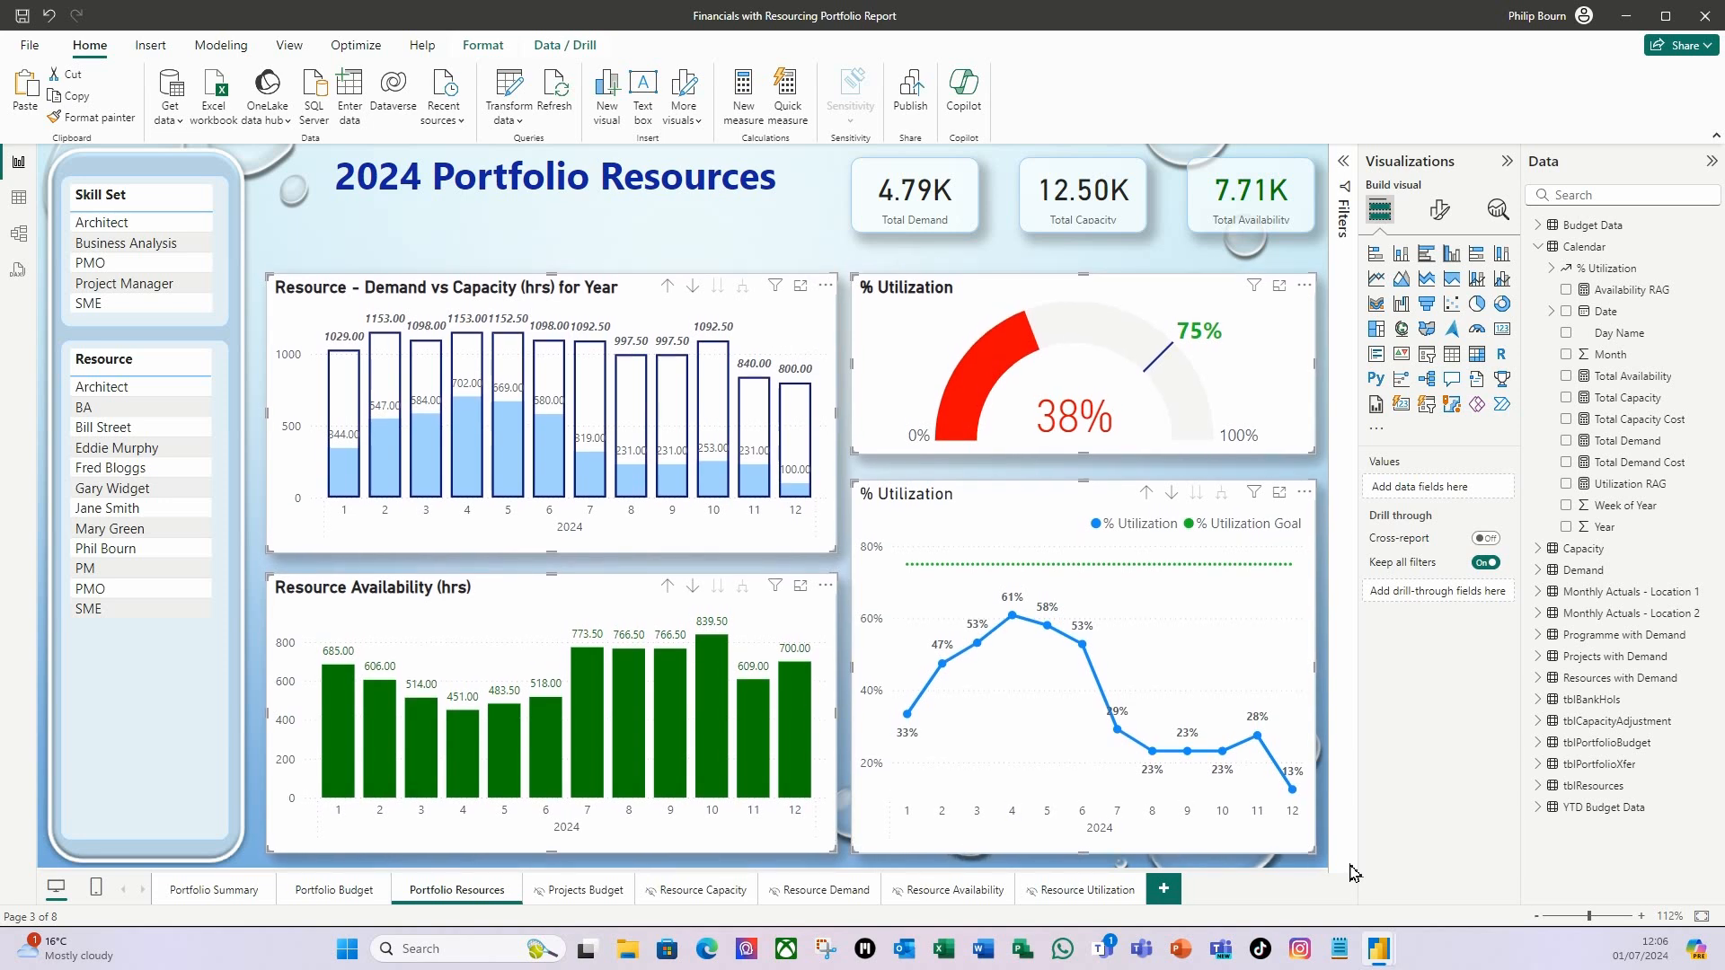
pyautogui.click(294, 248)
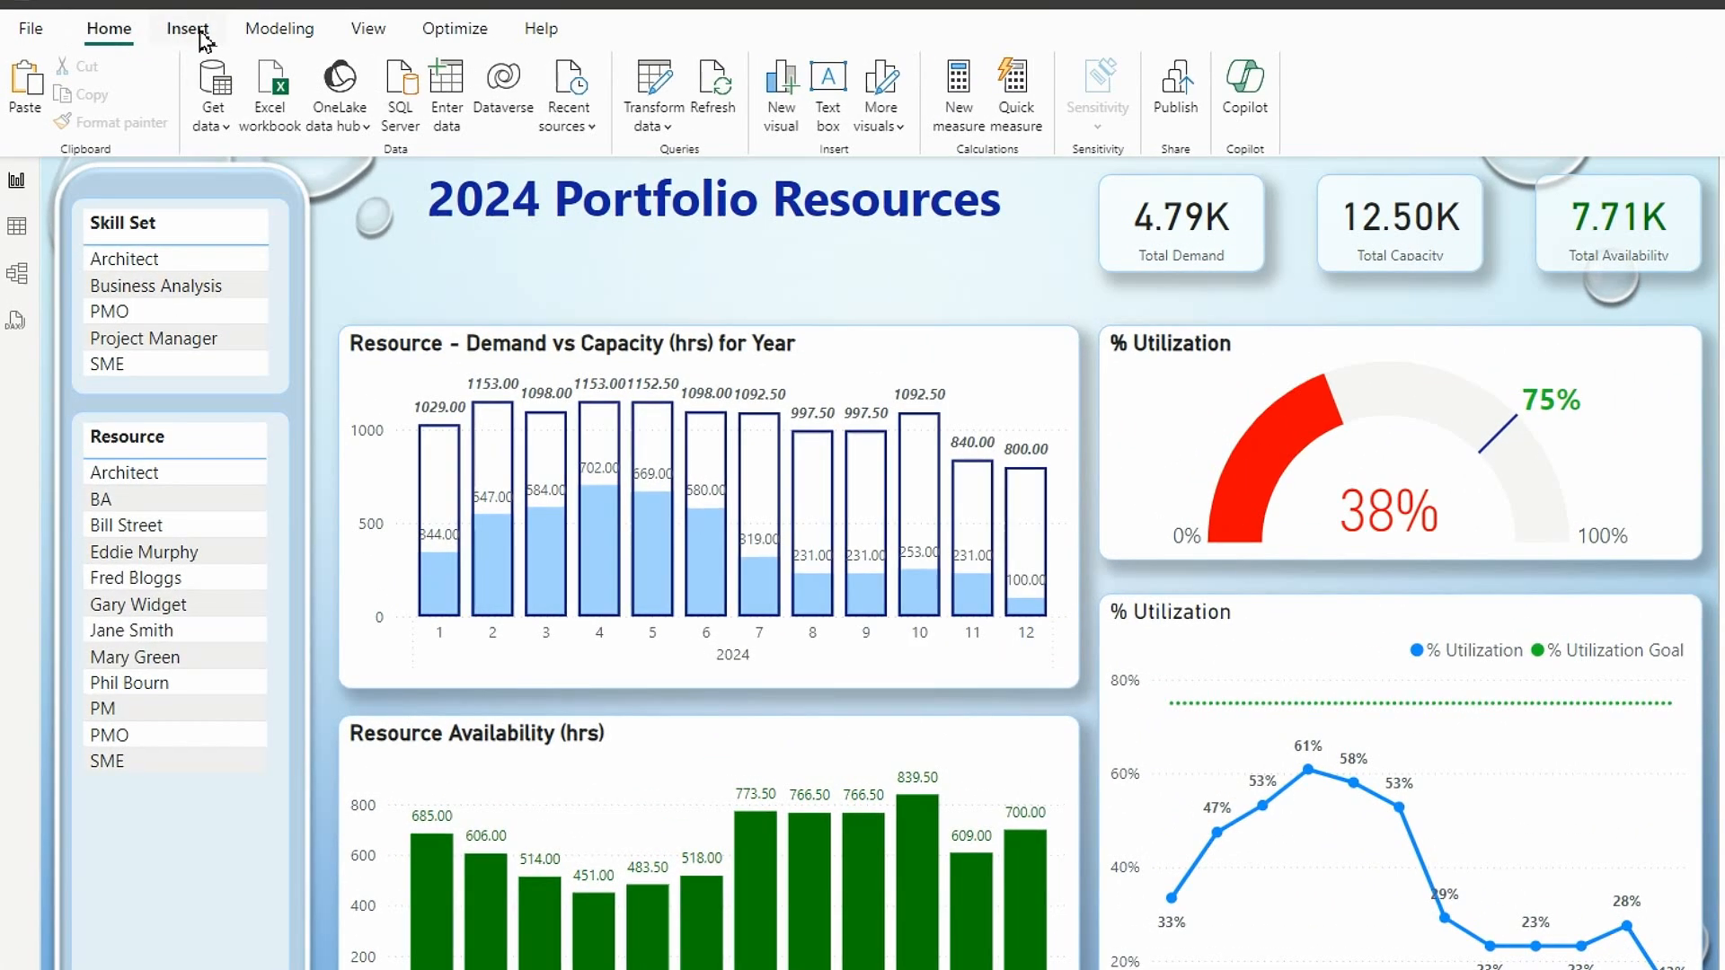
# Step: Insert a blank button and place it beneath the page title, above the Resource - Demand vs Capacity chart
pyautogui.click(150, 45)
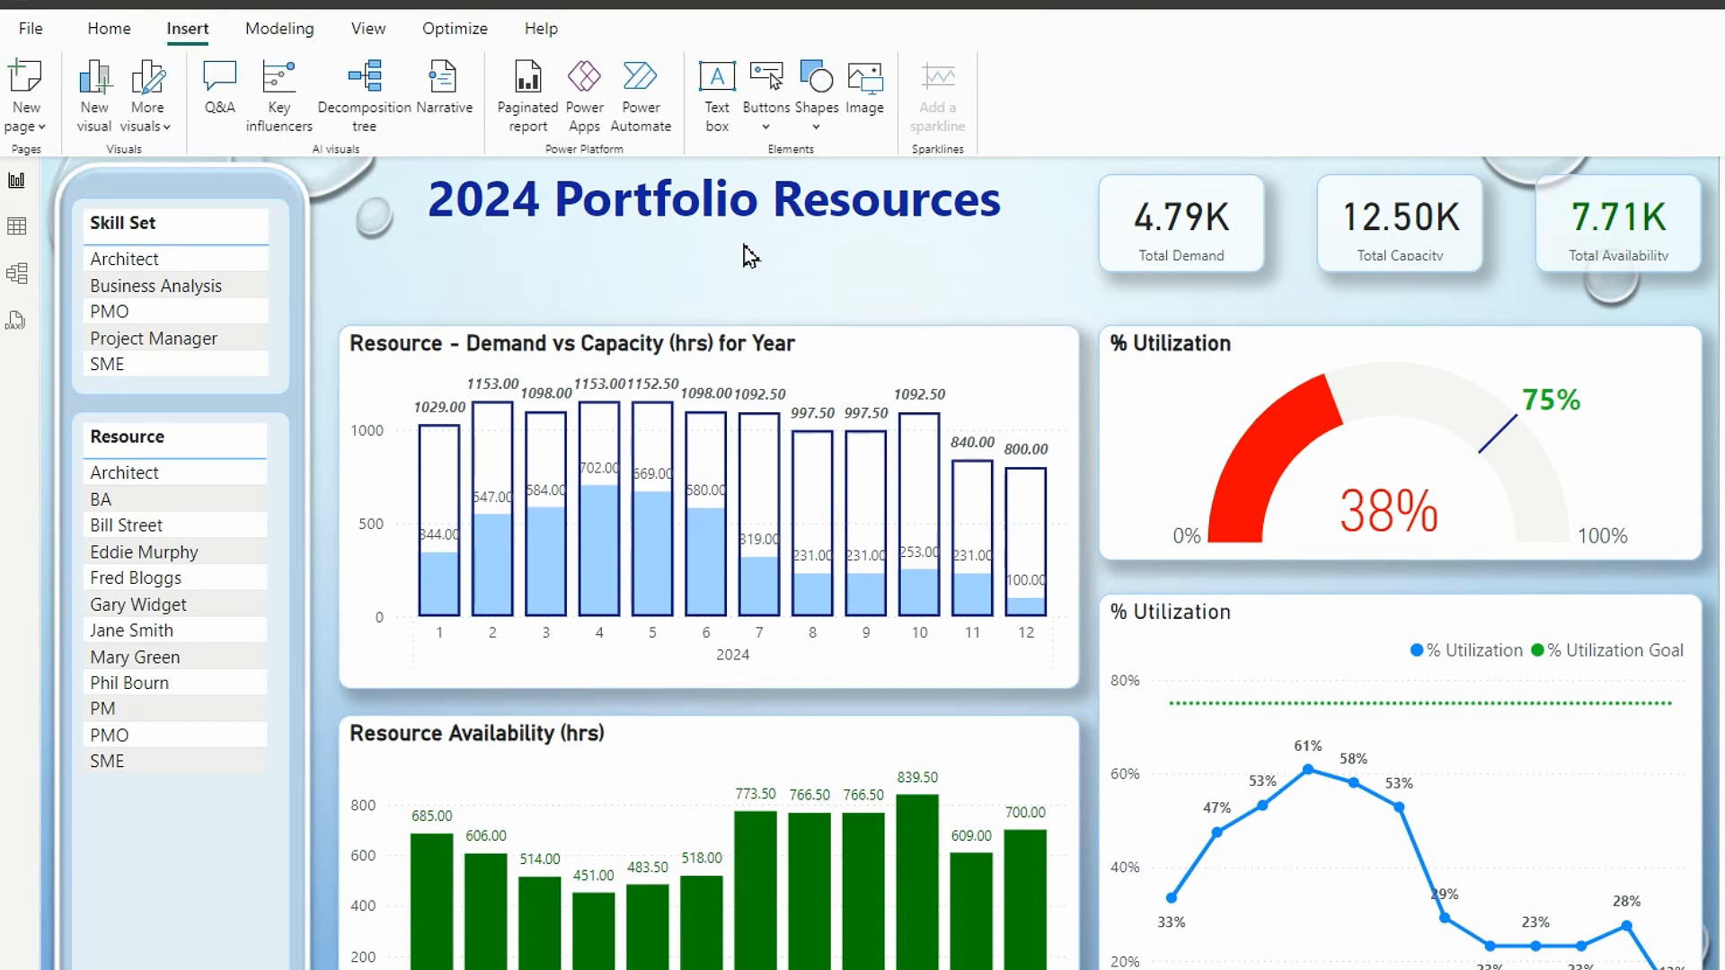
pyautogui.click(766, 126)
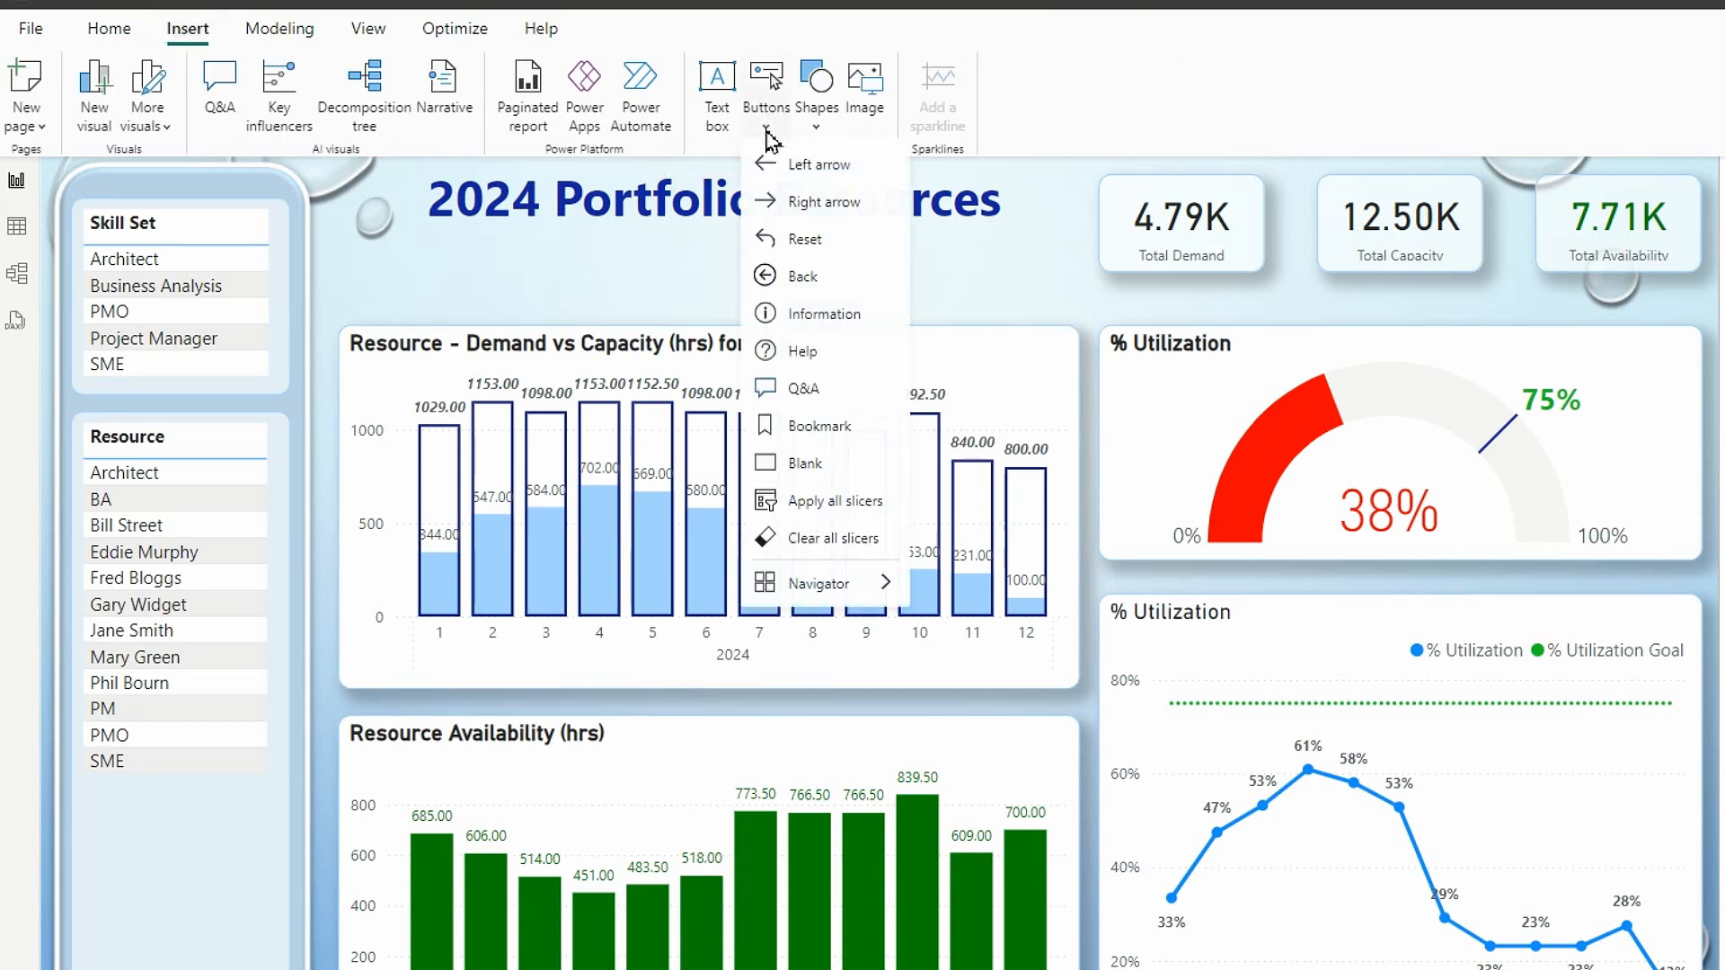
pyautogui.click(788, 466)
pyautogui.moveTo(162, 213); pyautogui.dragTo(551, 304)
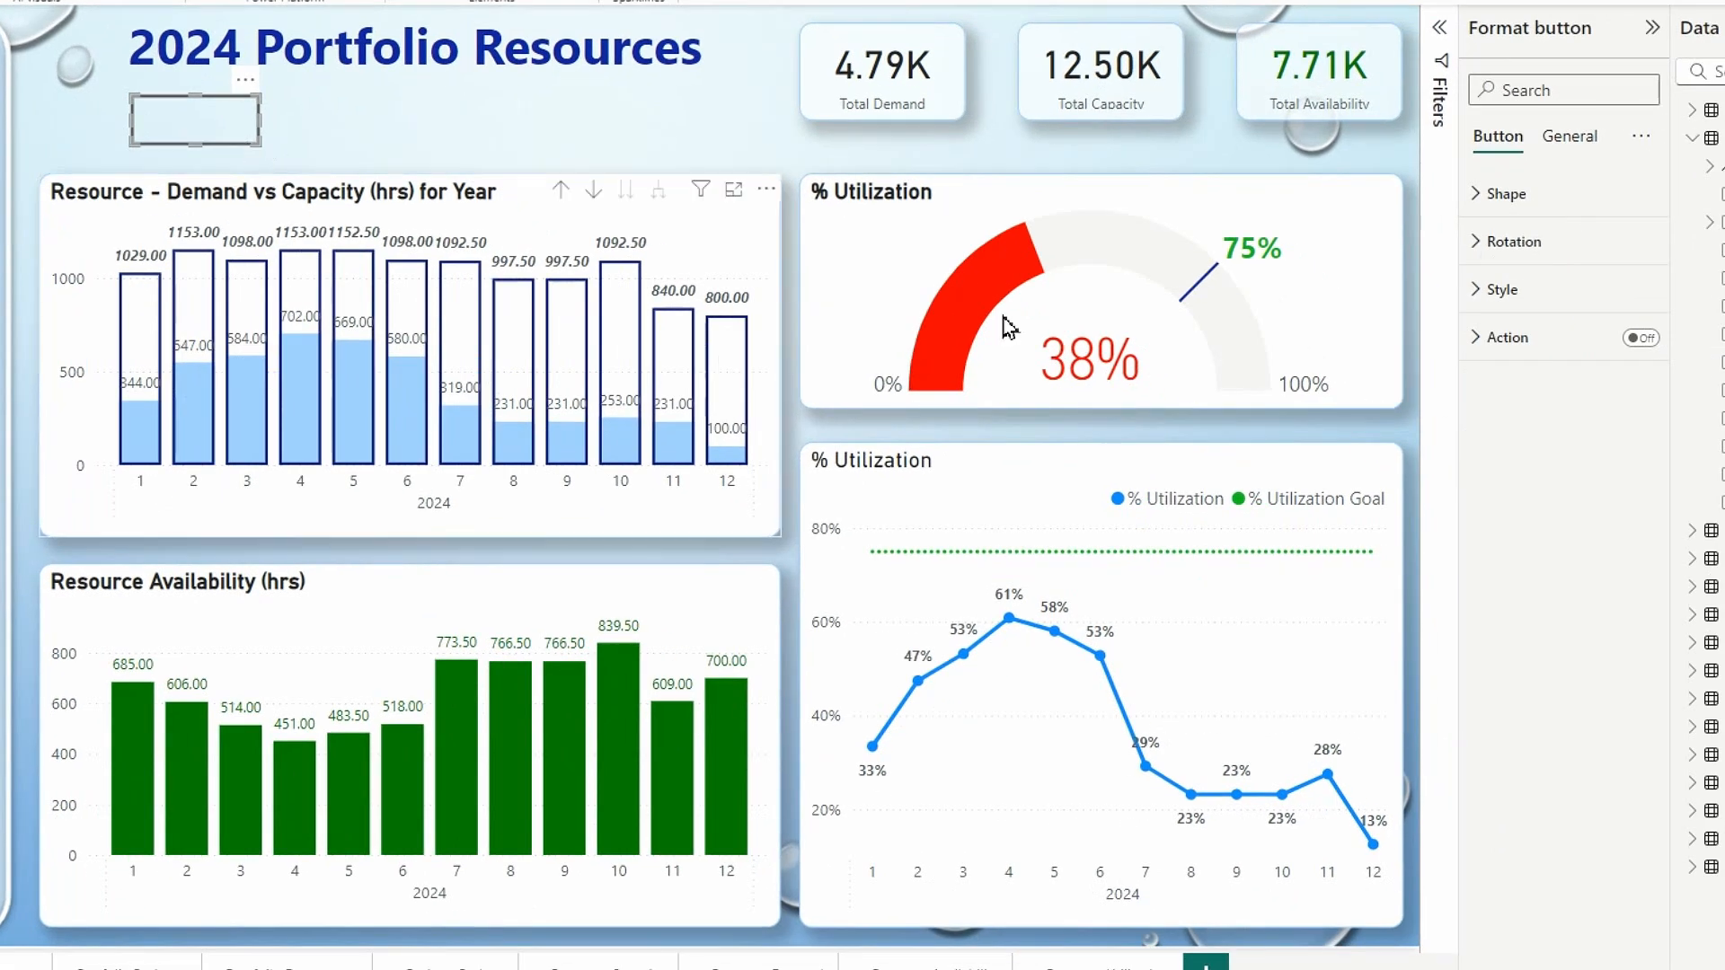
# Step: Set the blank button's height to 39
pyautogui.click(1579, 148)
pyautogui.click(1493, 193)
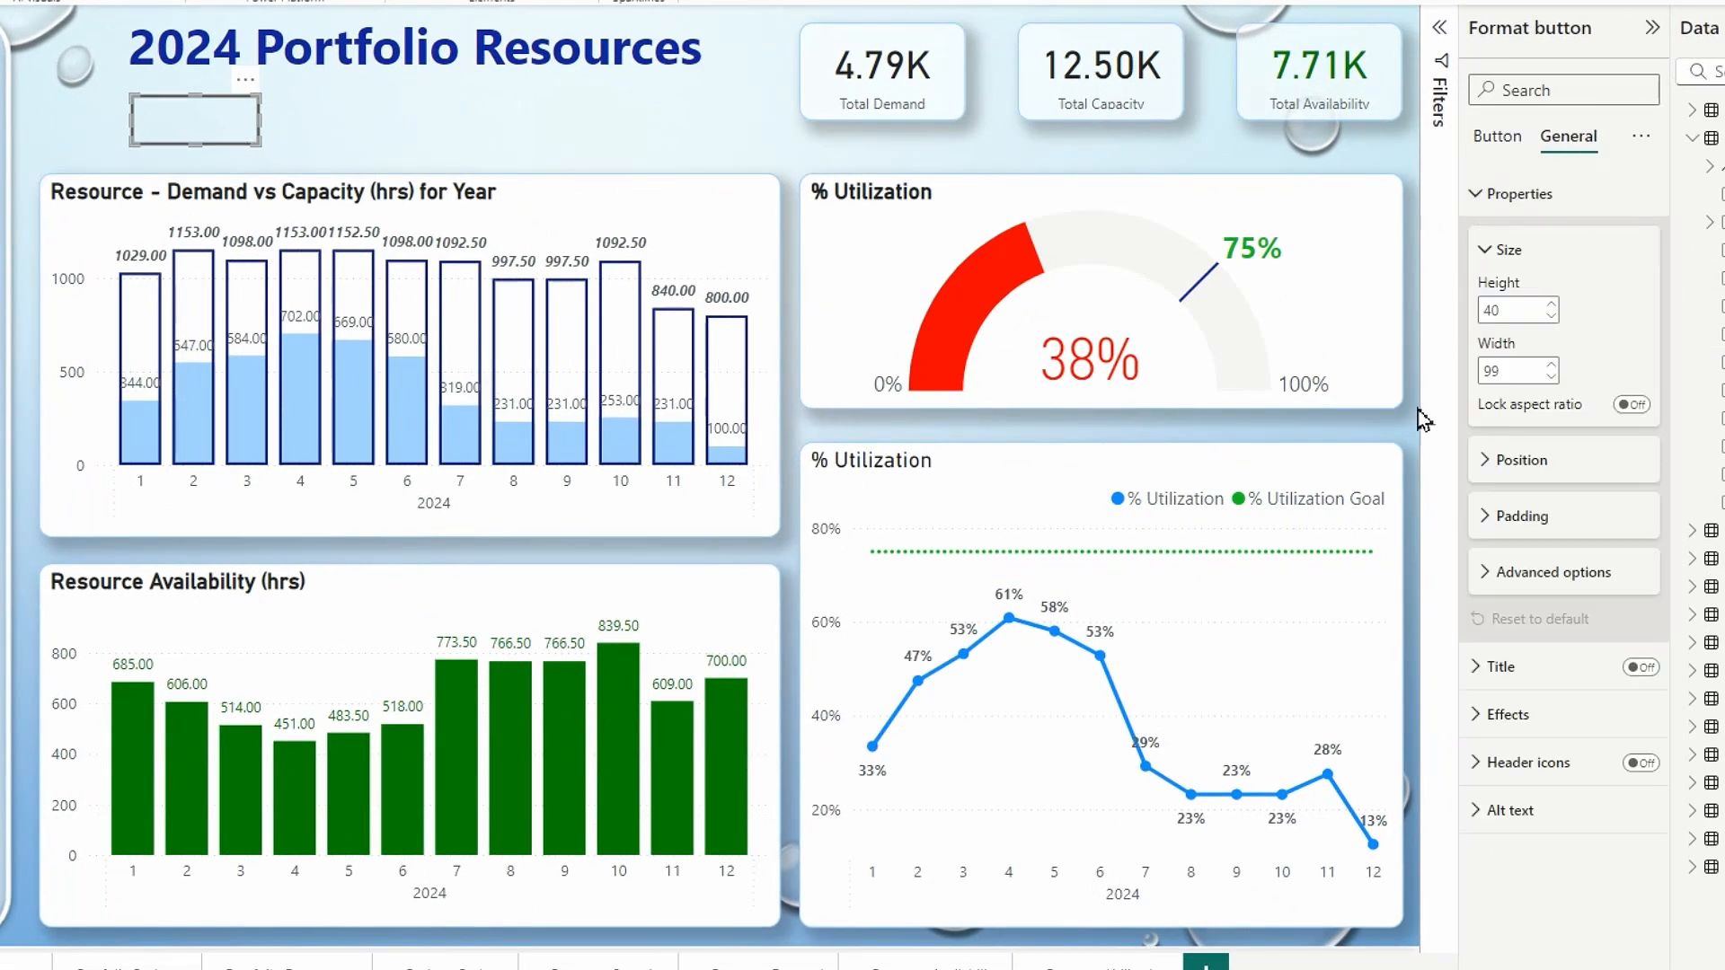
pyautogui.write('39')
pyautogui.press('Tab')
pyautogui.click(1622, 270)
# Step: Set the rounded corners of the button's rectangle shape to 10 px
pyautogui.click(1496, 140)
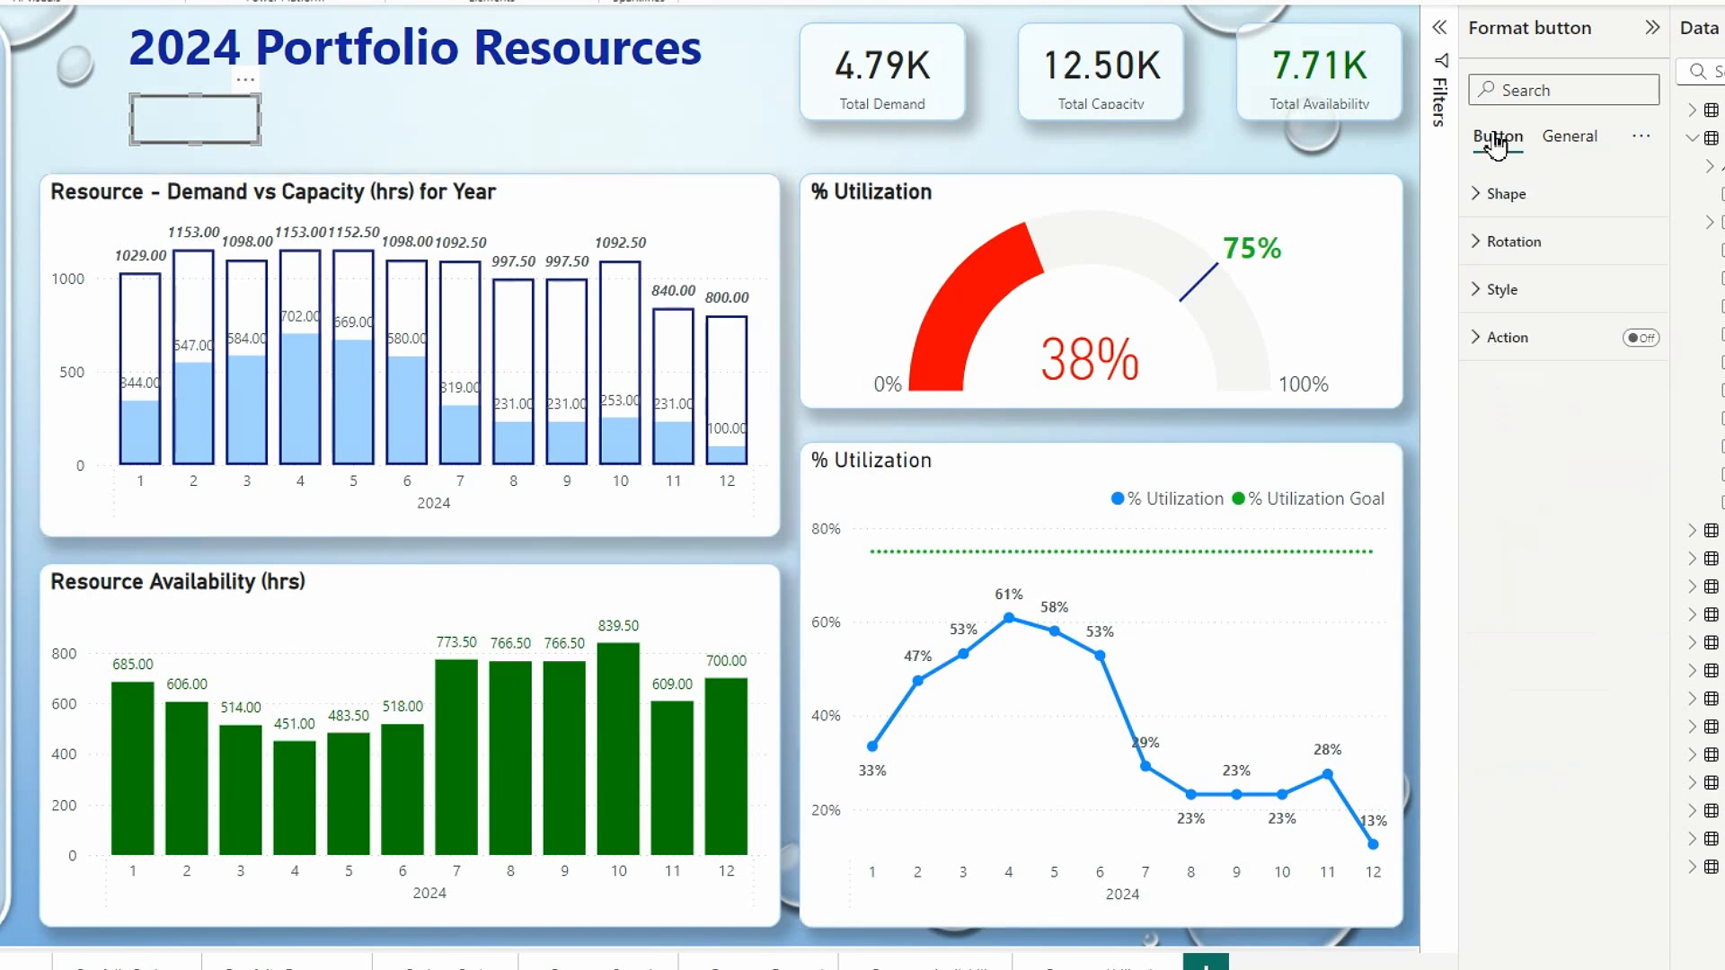
pyautogui.click(1483, 199)
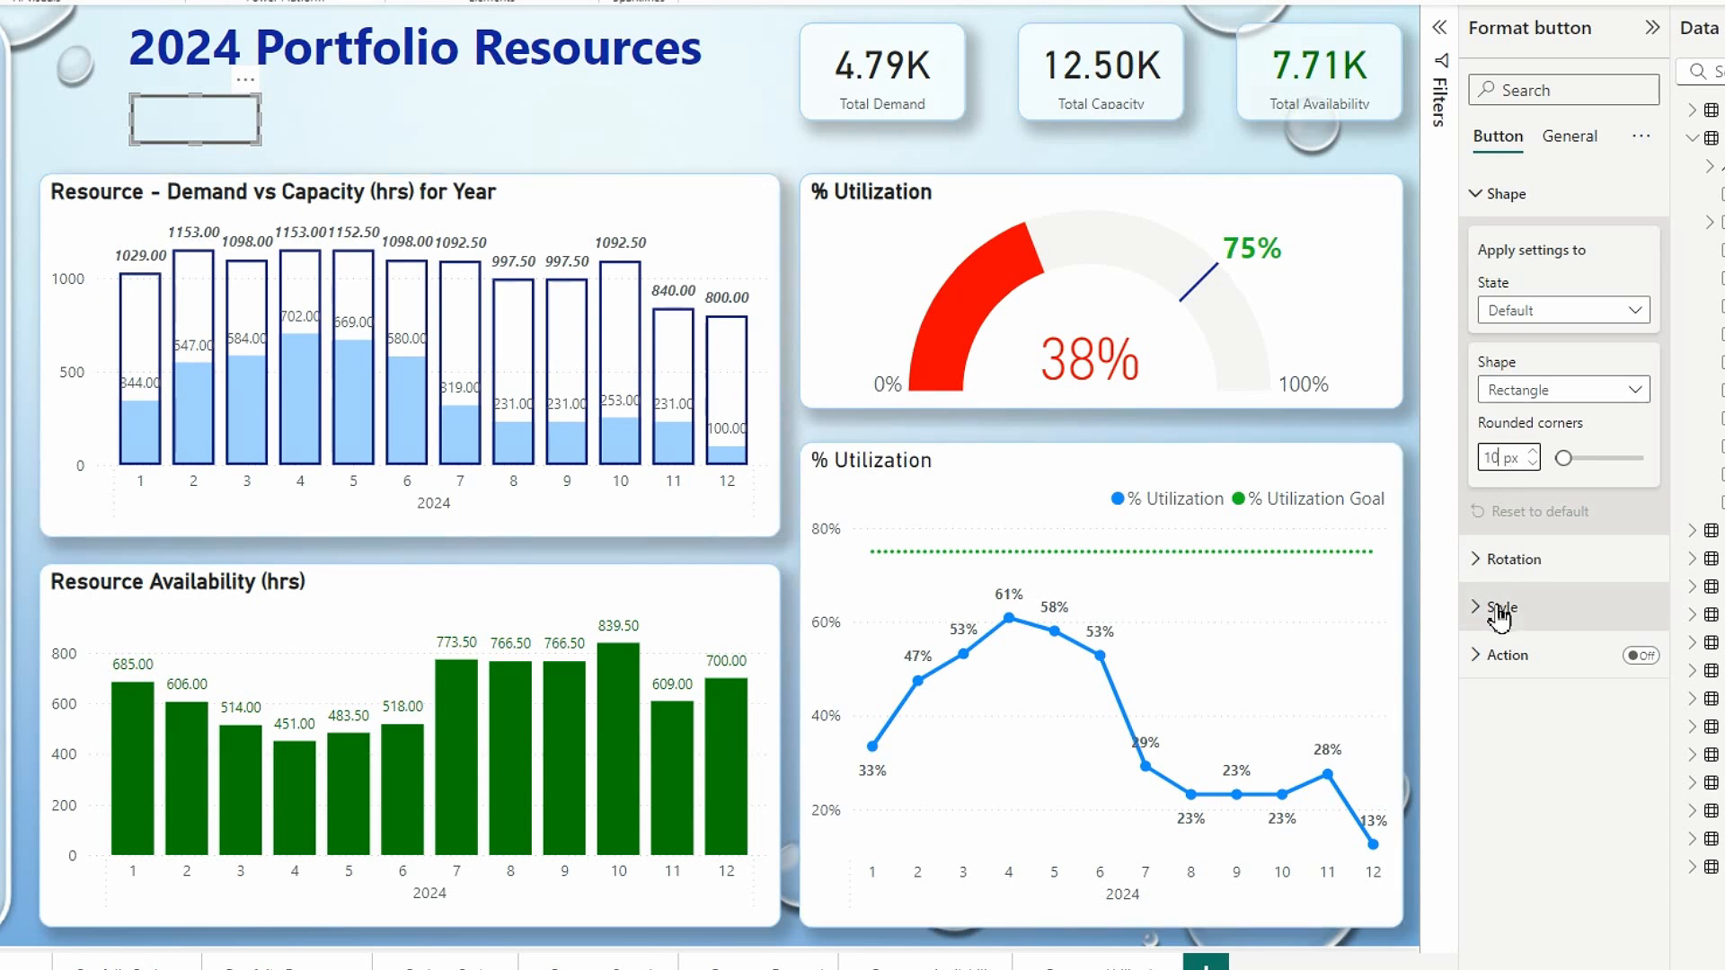
pyautogui.press('Tab')
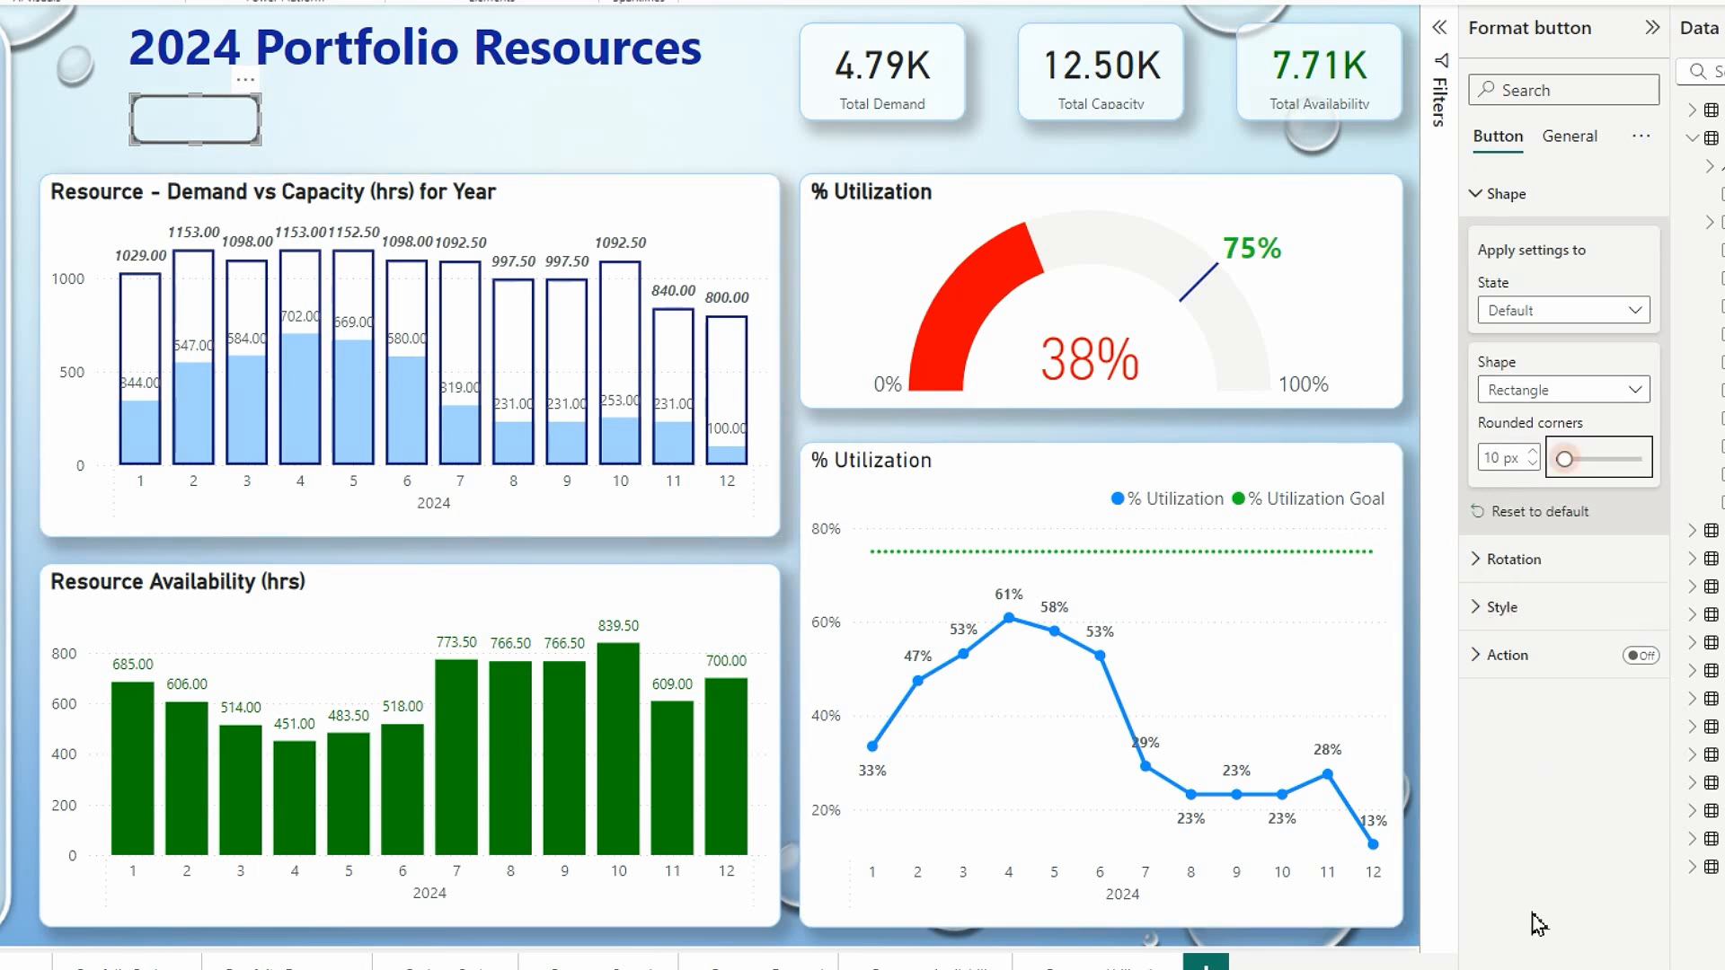
# Step: Give the button a light blue visual border with 10 px rounded corners and turn on its shadow
pyautogui.click(1587, 139)
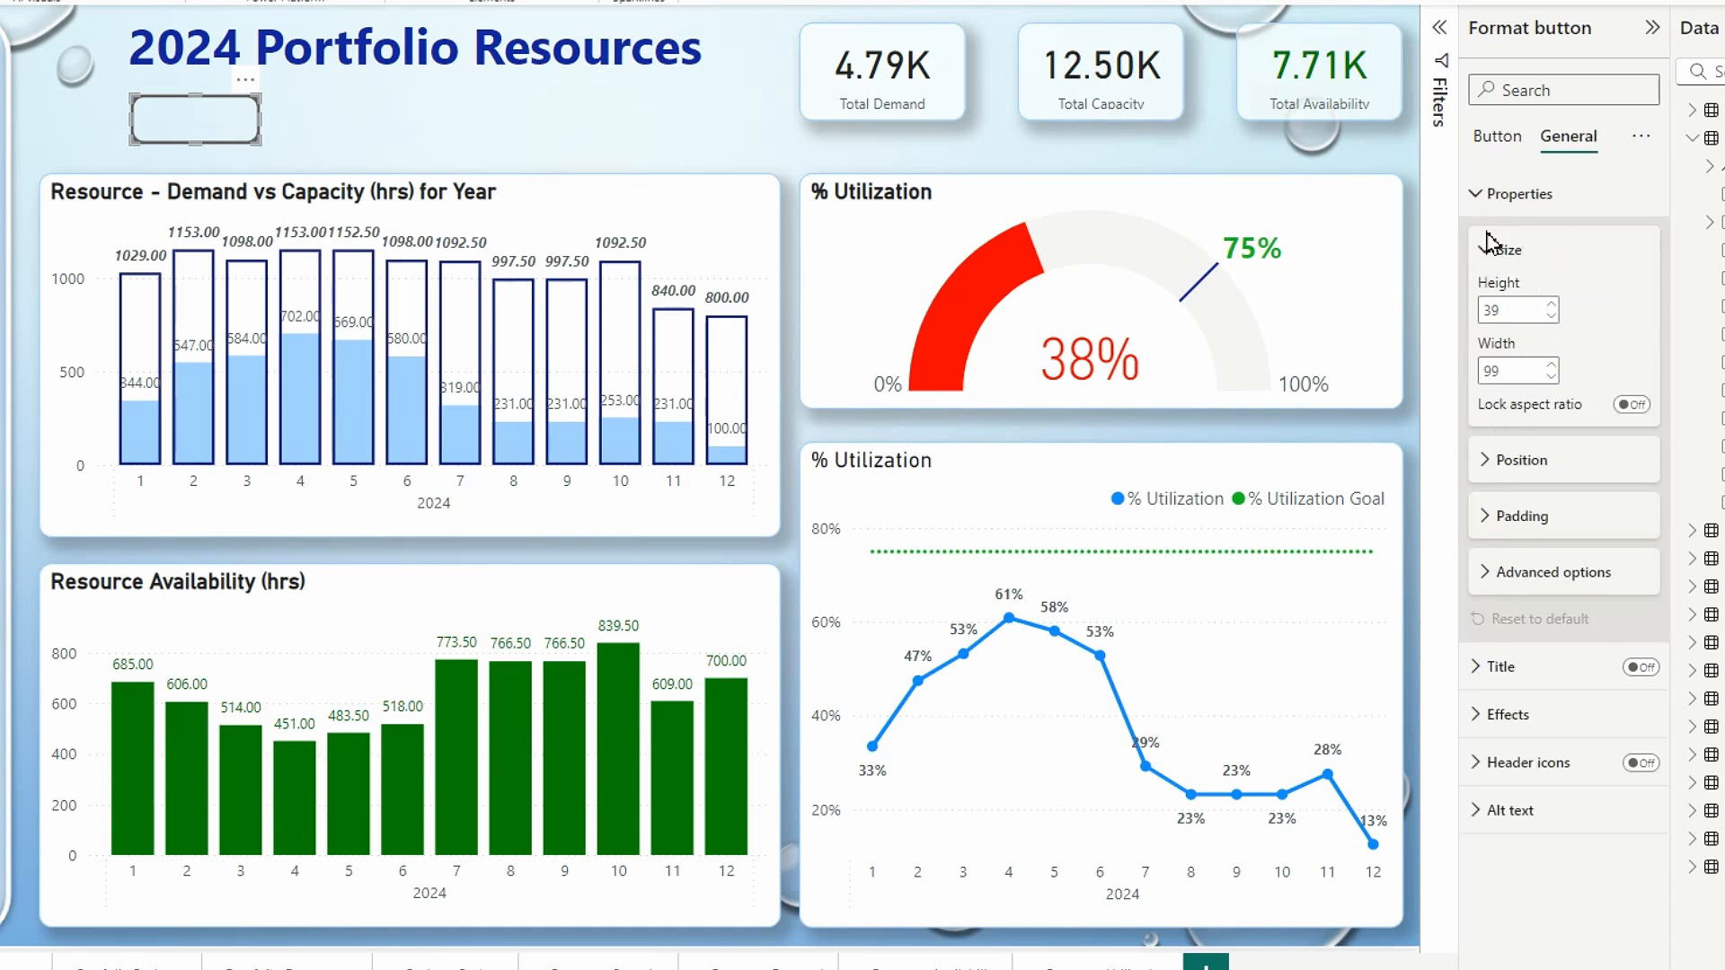
pyautogui.click(1481, 195)
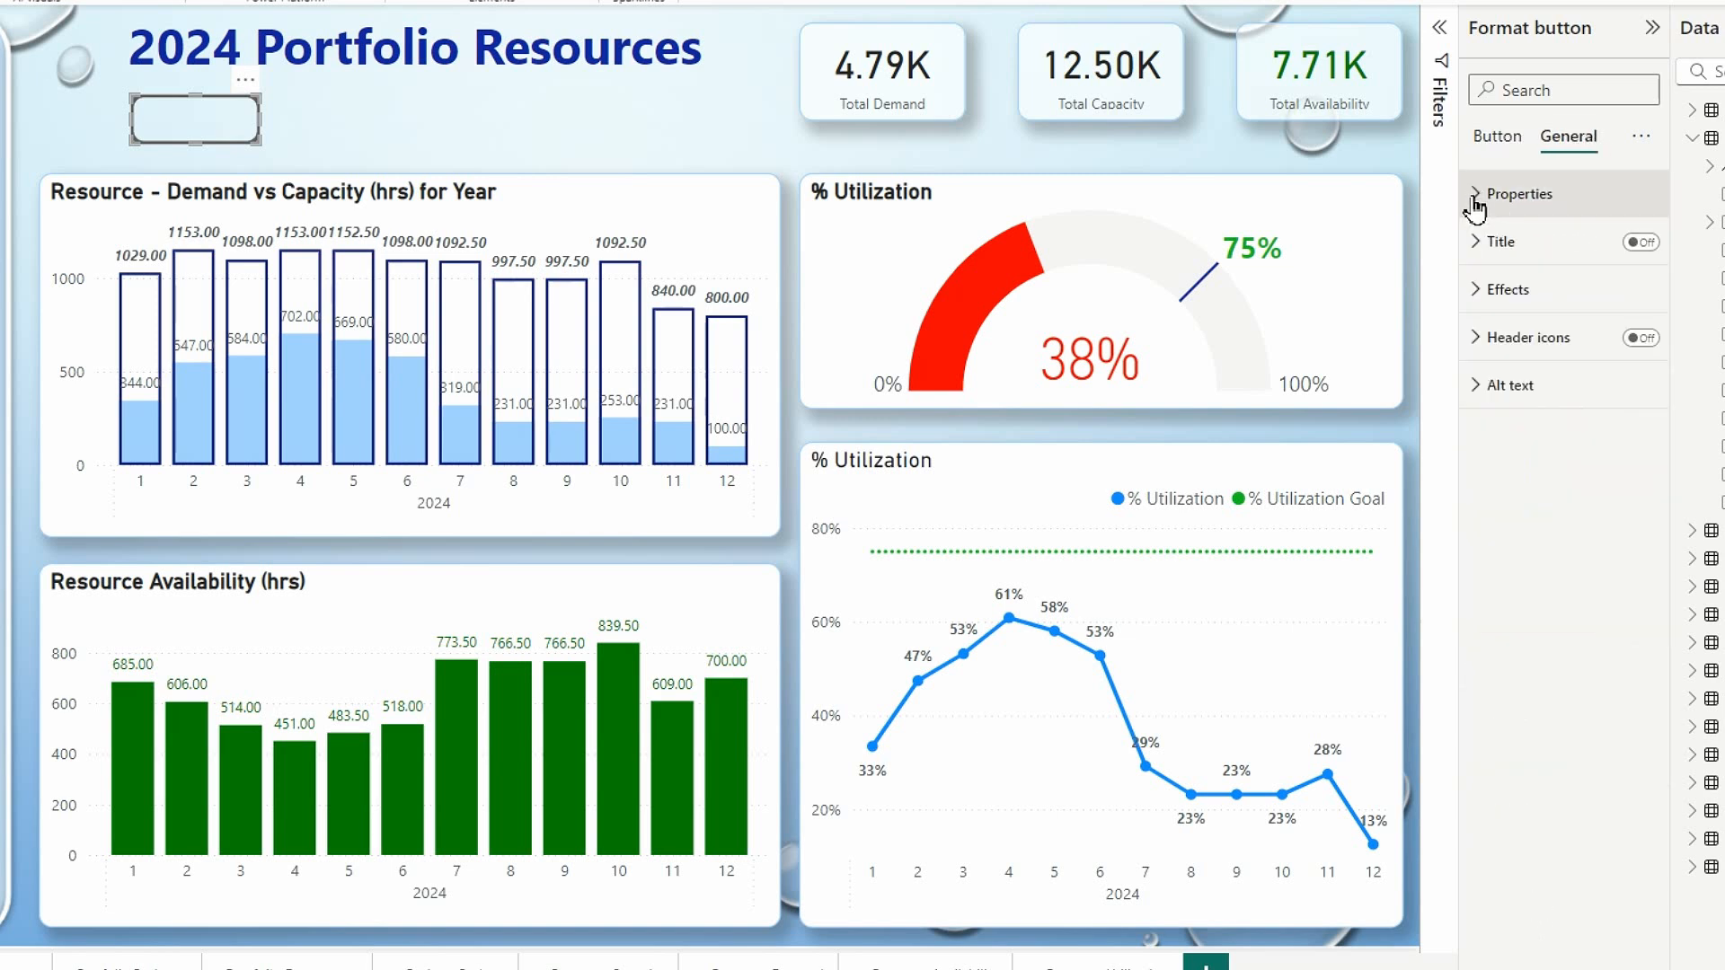
pyautogui.click(1483, 296)
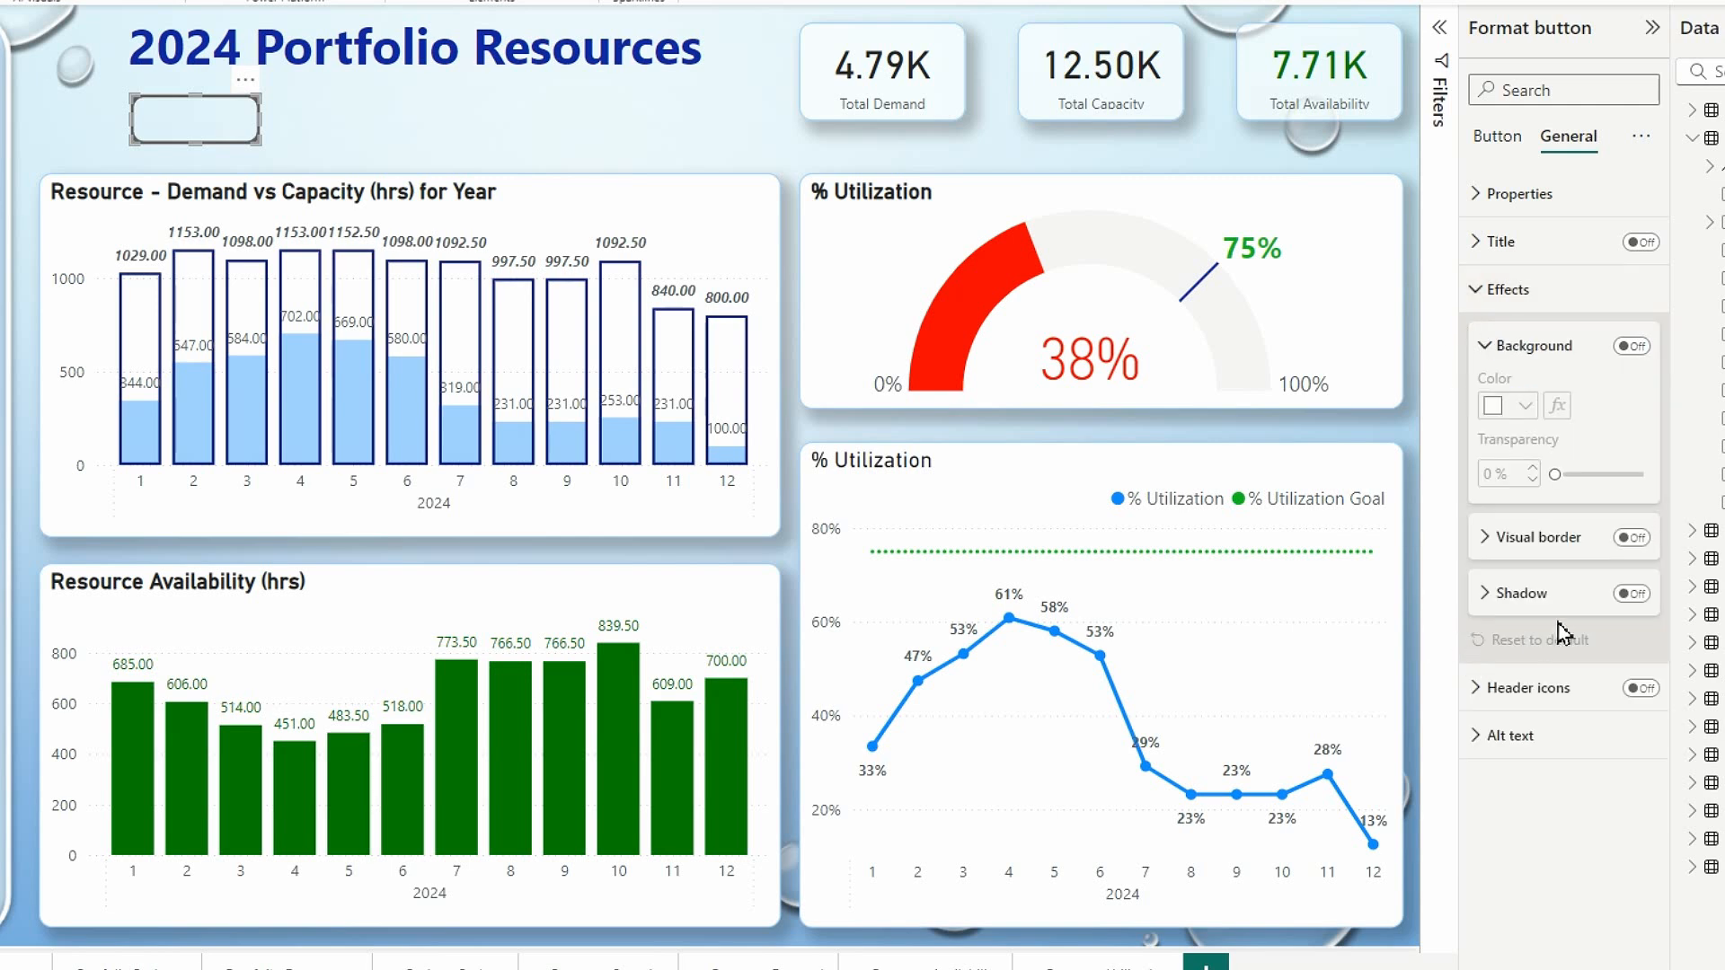
pyautogui.click(1632, 537)
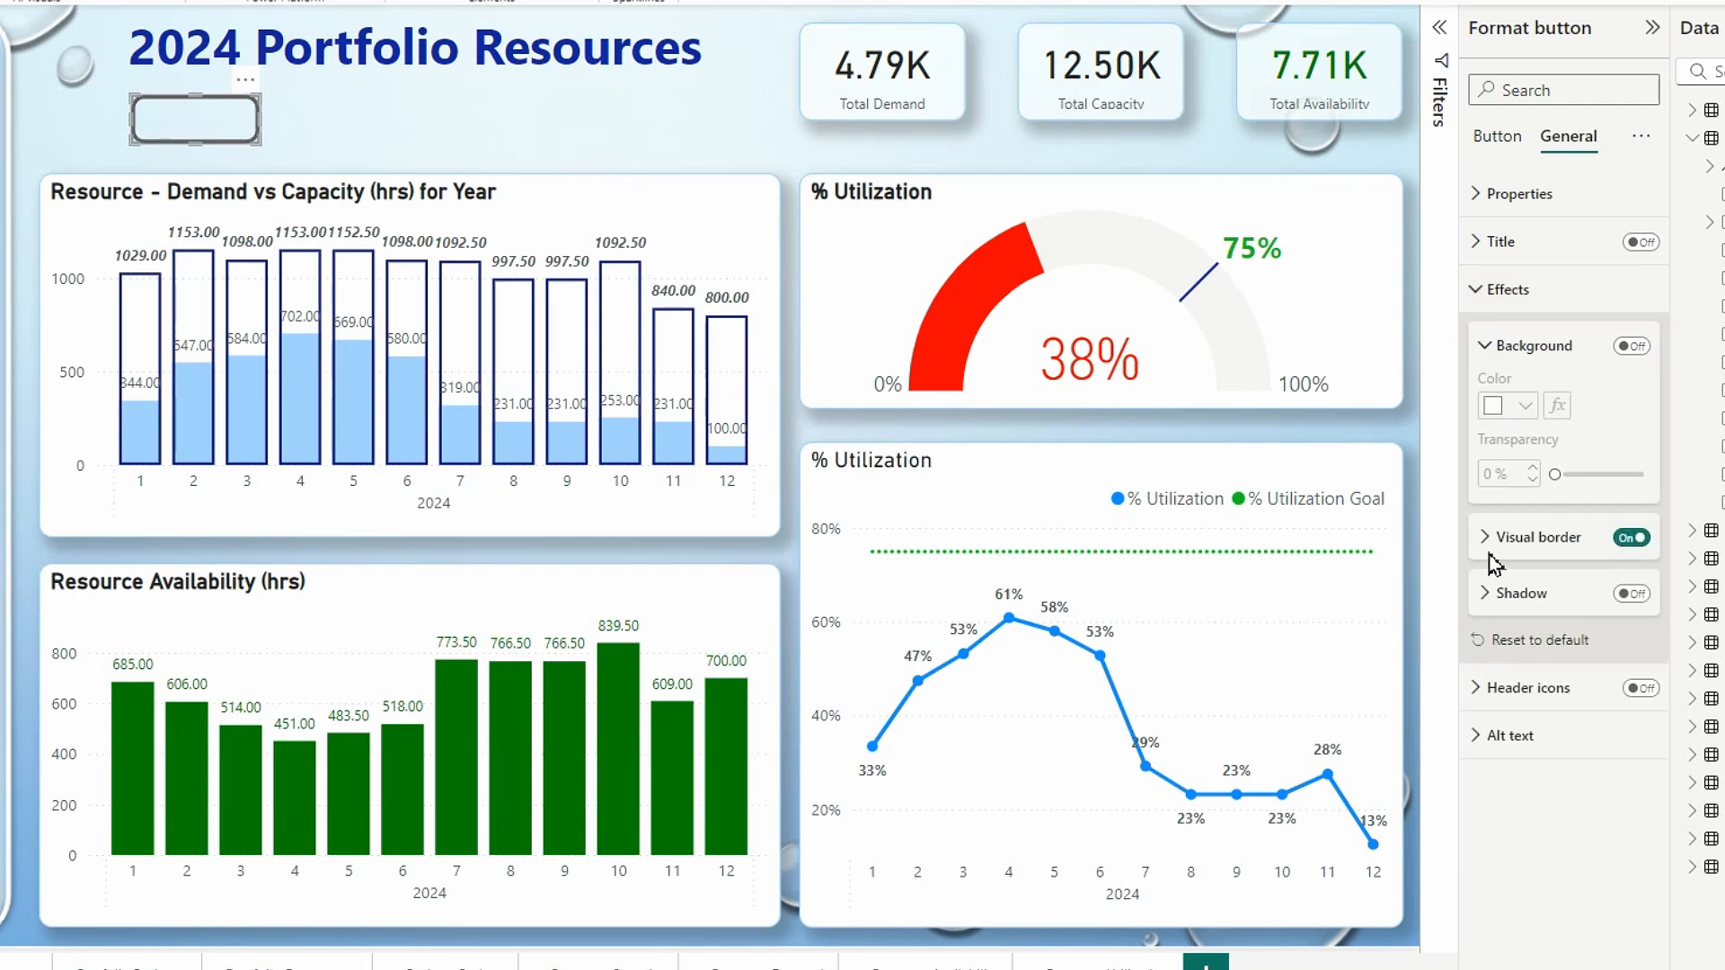
pyautogui.click(1488, 539)
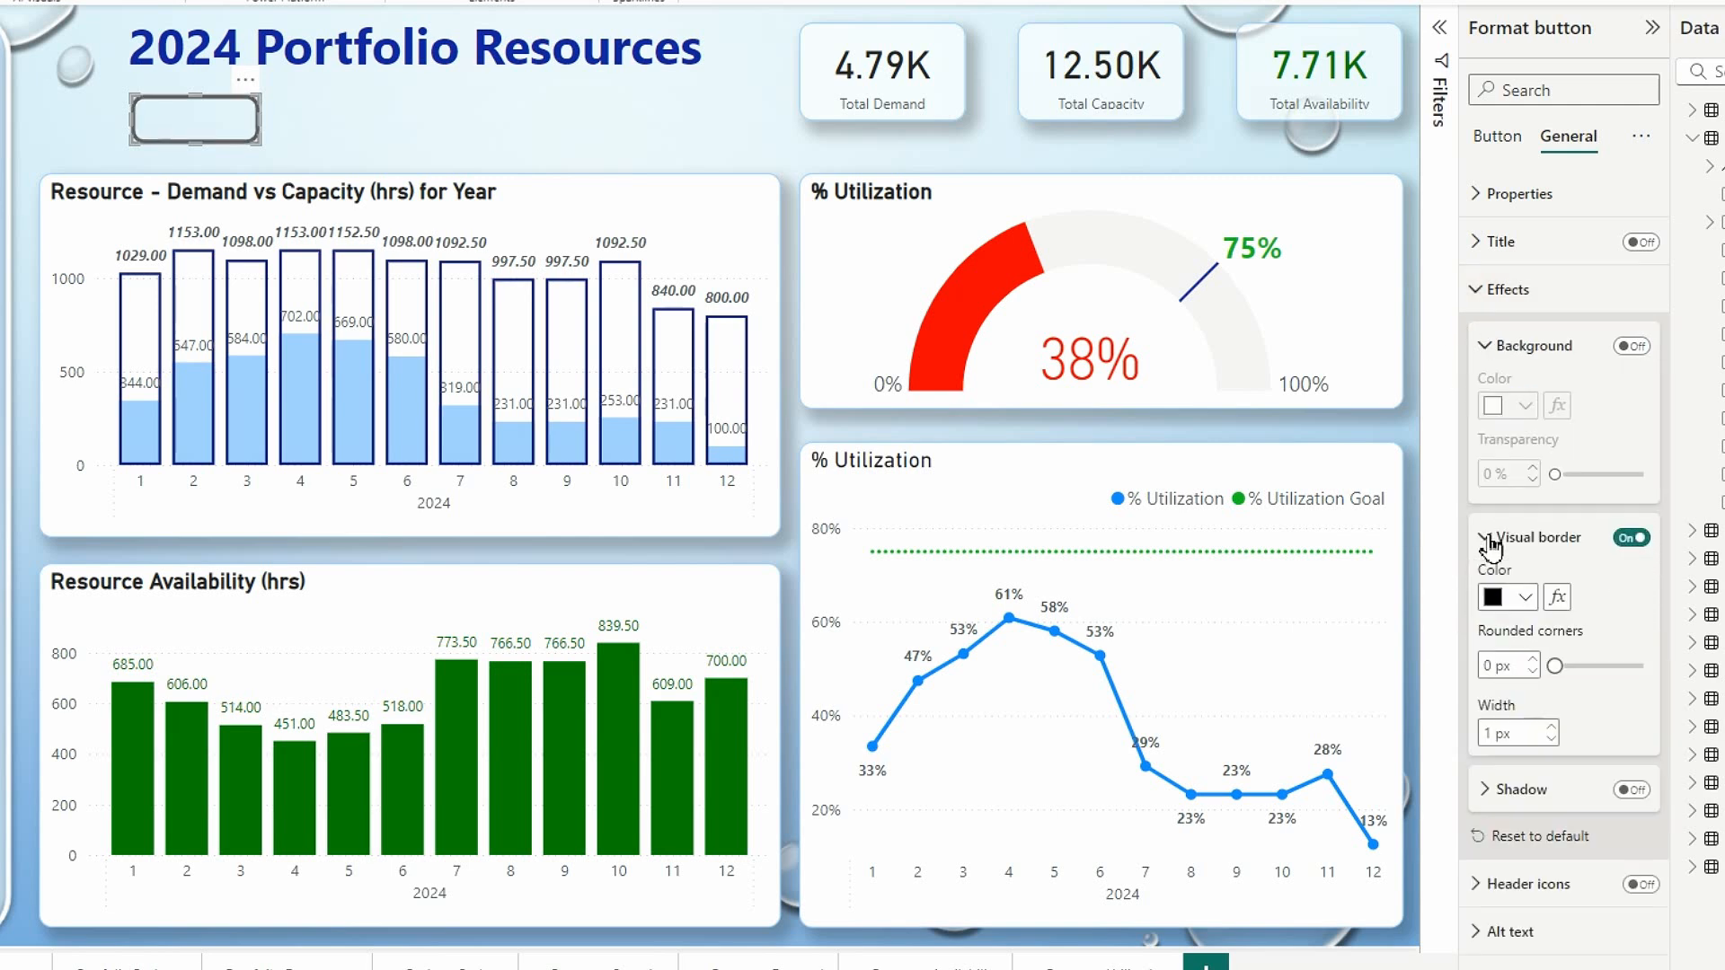
pyautogui.click(1526, 601)
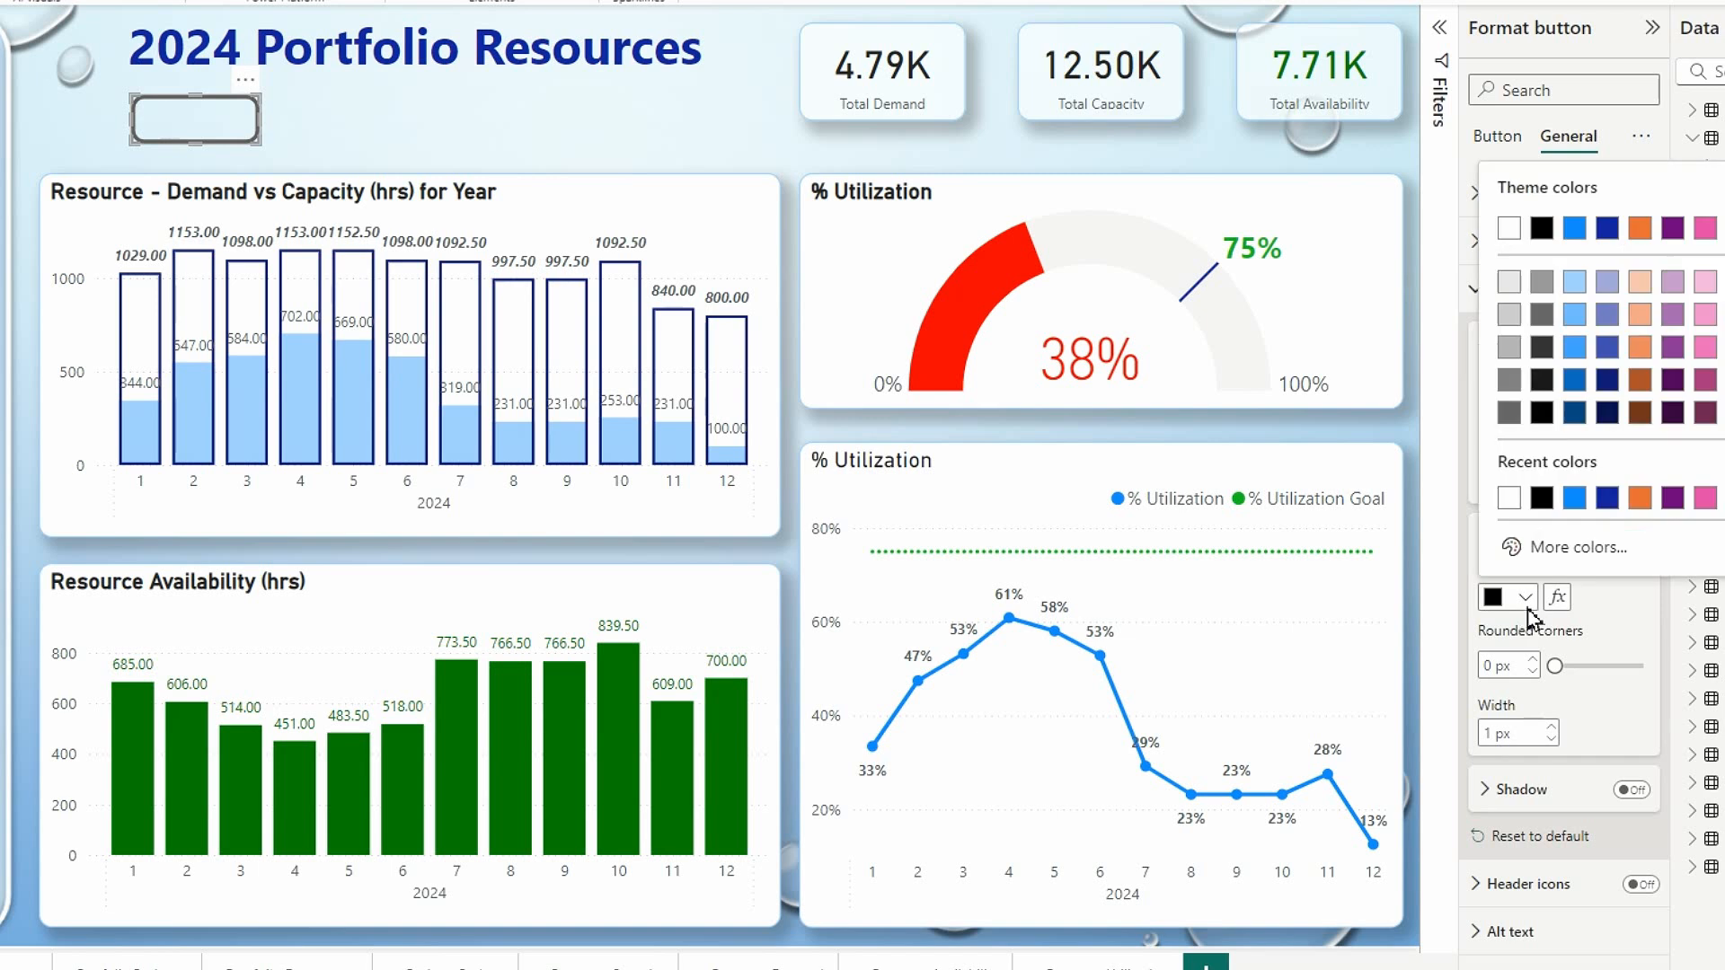
pyautogui.click(1577, 284)
pyautogui.click(1488, 666)
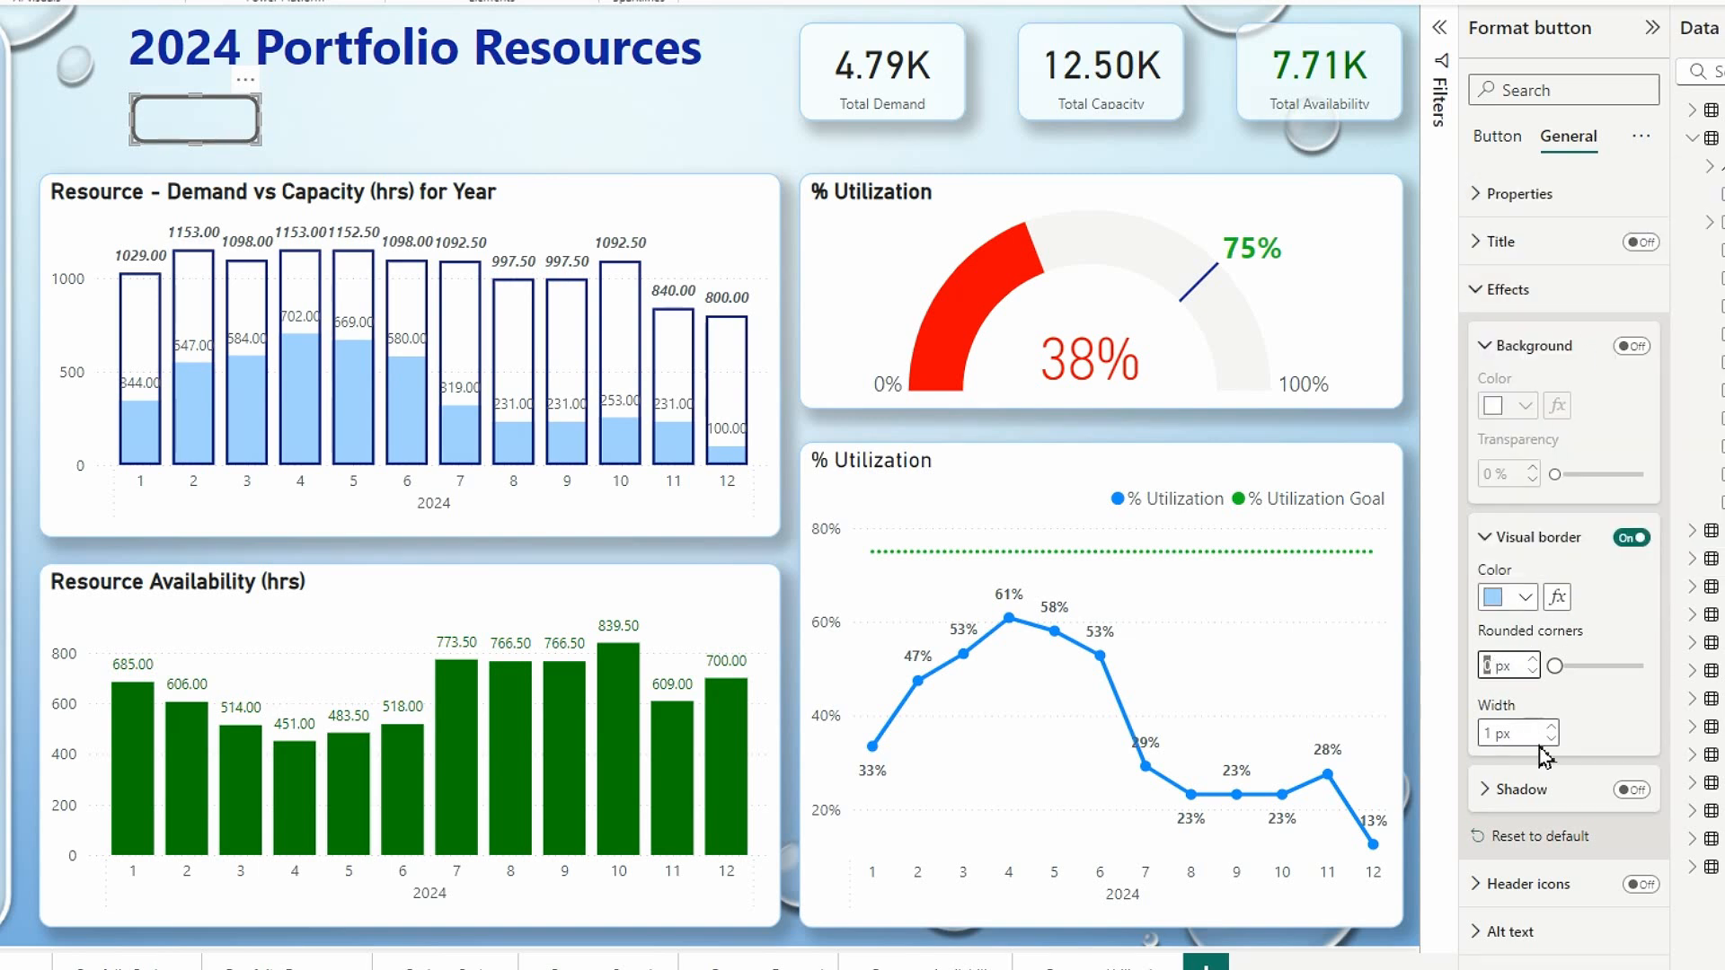
pyautogui.write('10')
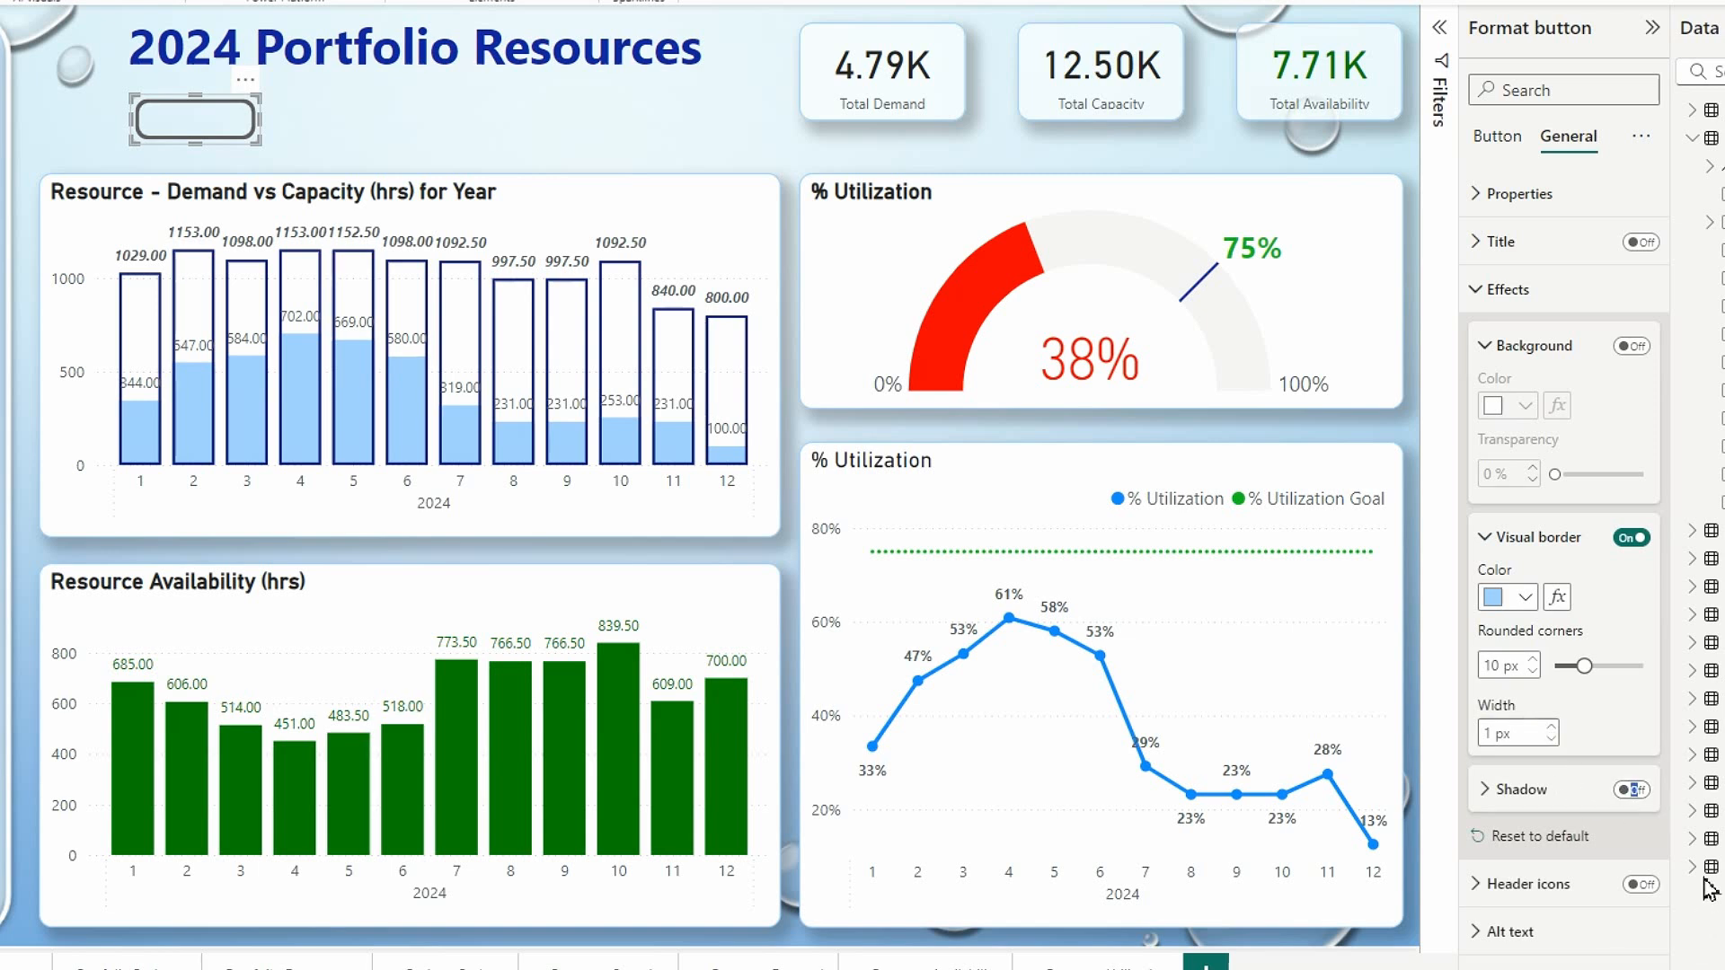
pyautogui.click(1632, 790)
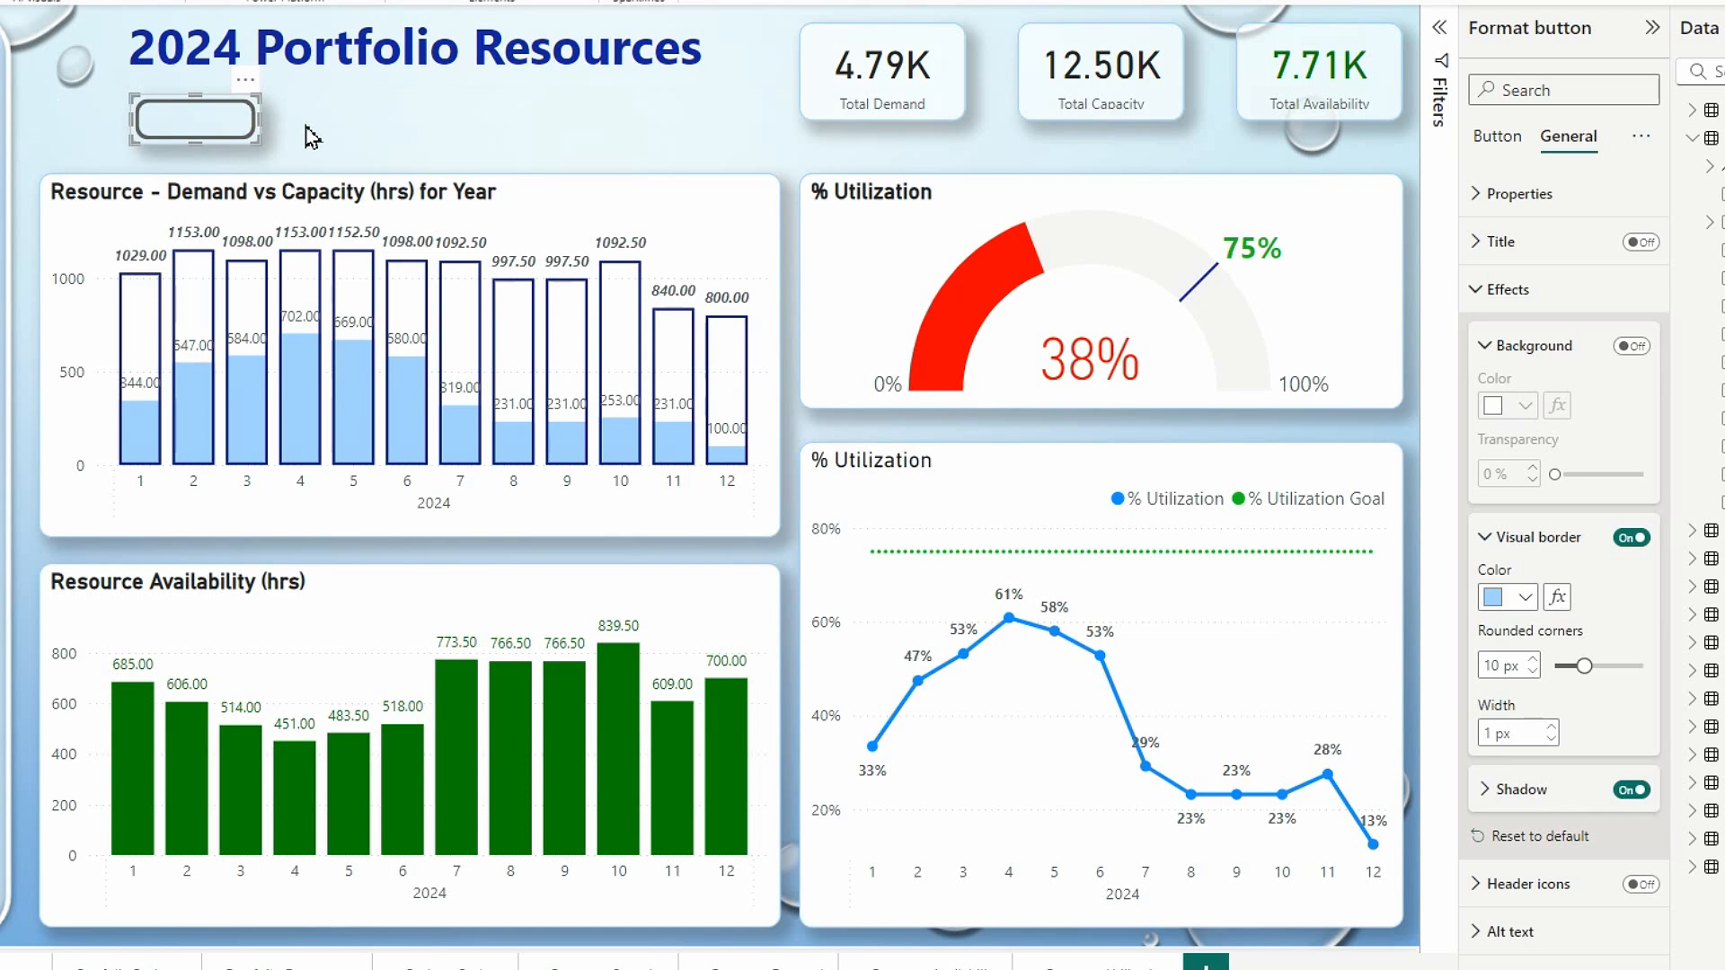
# Step: Turn on the button's text in the Default state and set it to Capacity
pyautogui.click(1501, 138)
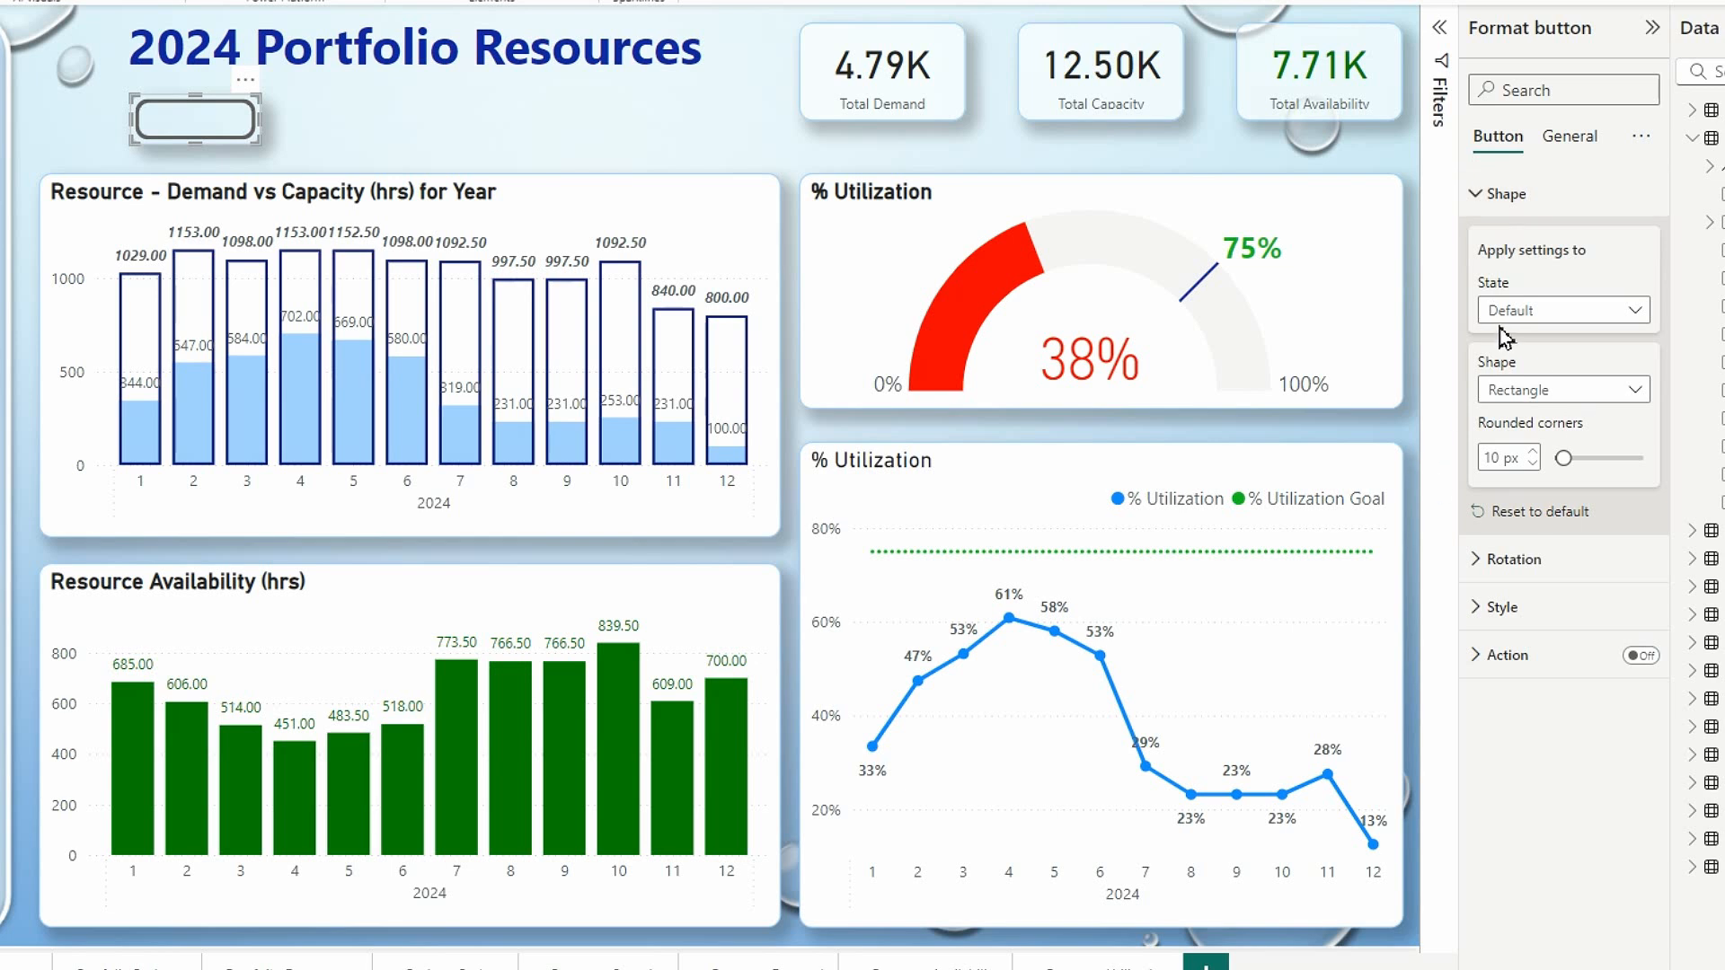
pyautogui.click(1477, 611)
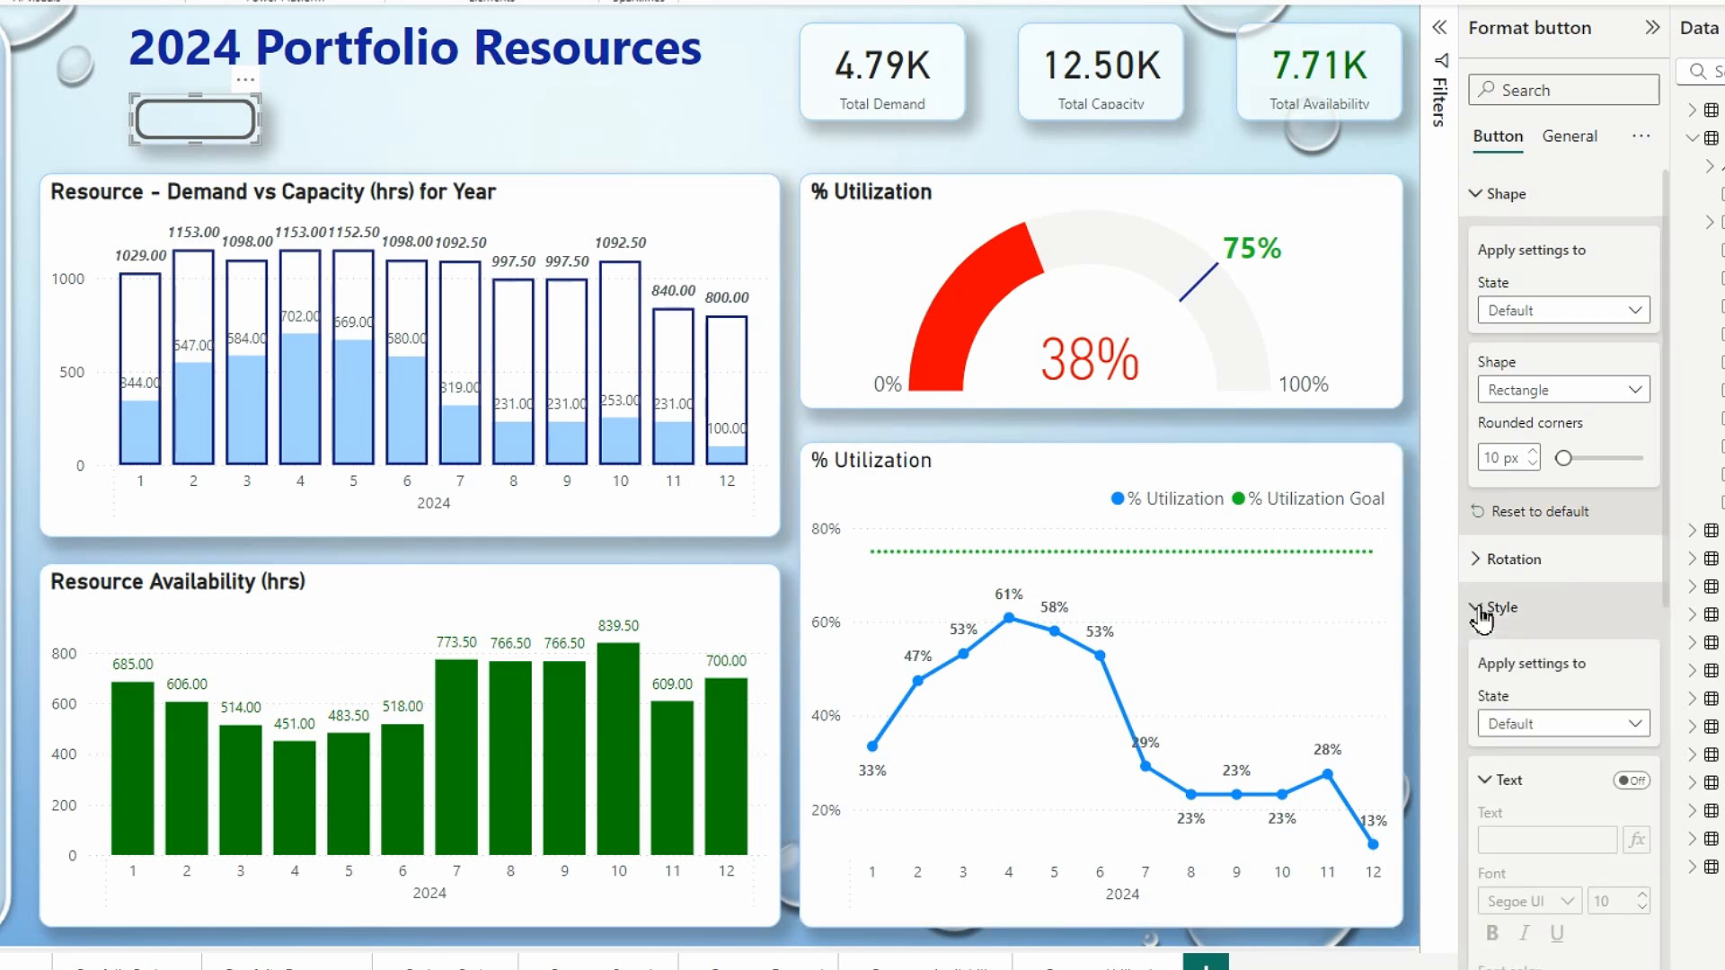
pyautogui.click(1630, 780)
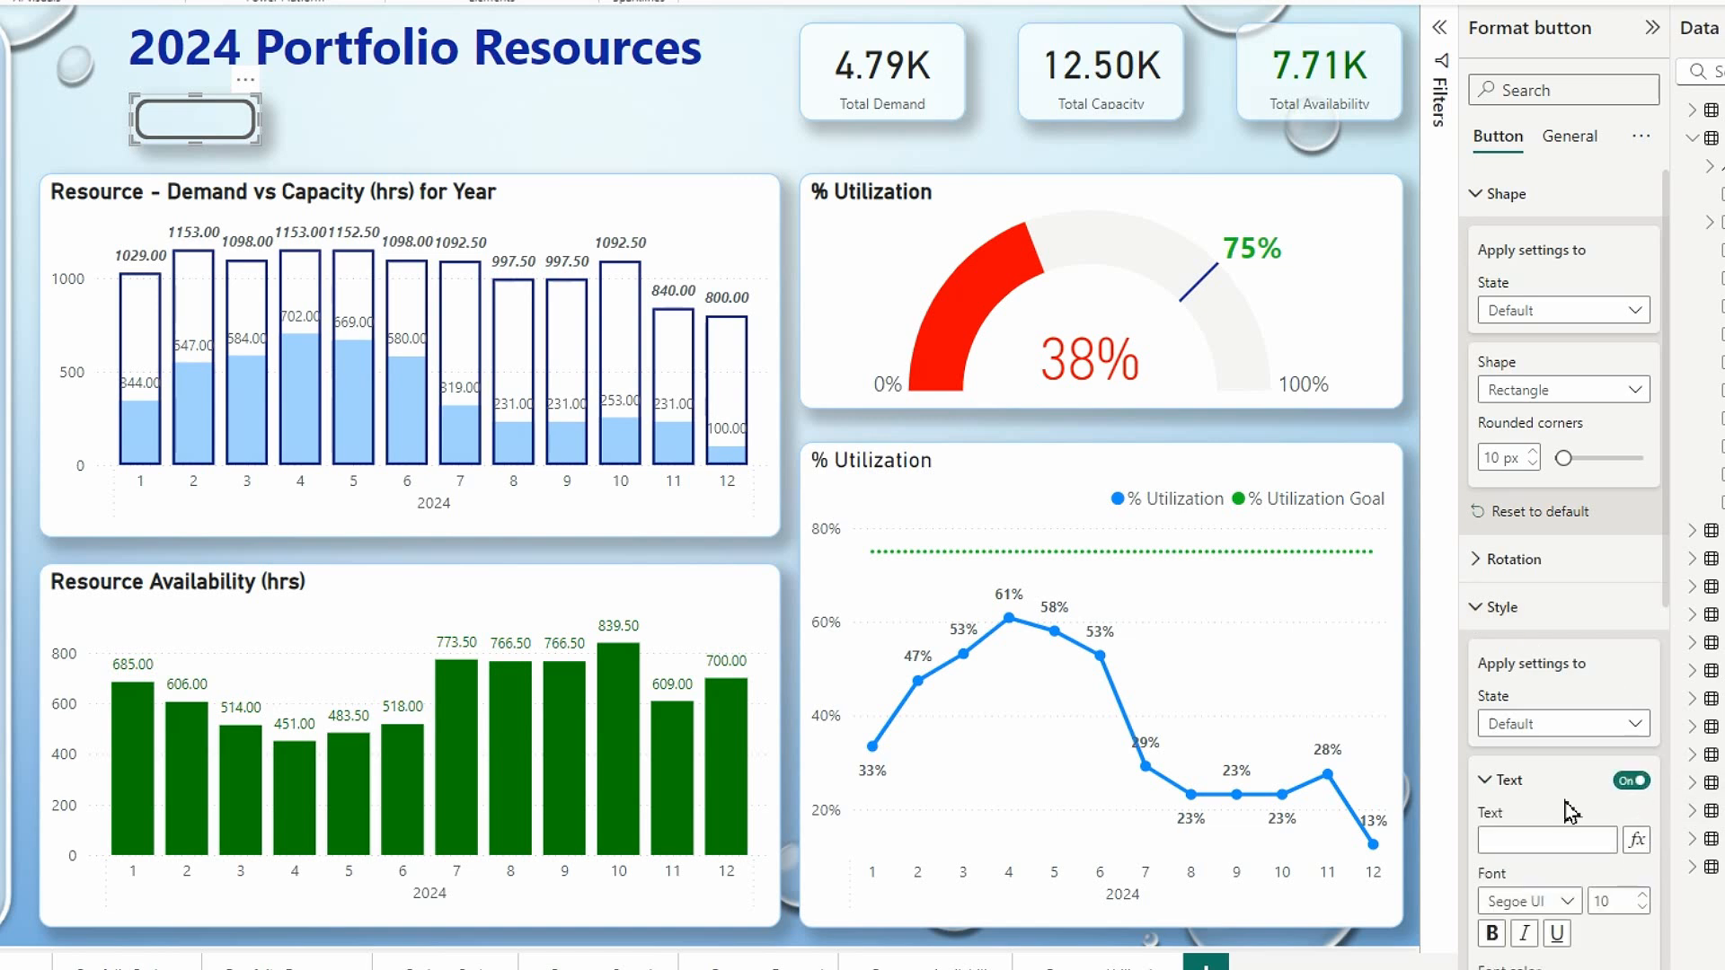
pyautogui.click(1518, 840)
# Step: Set the Capacity button's font color to white for the On hover state
pyautogui.click(1635, 724)
pyautogui.click(1537, 784)
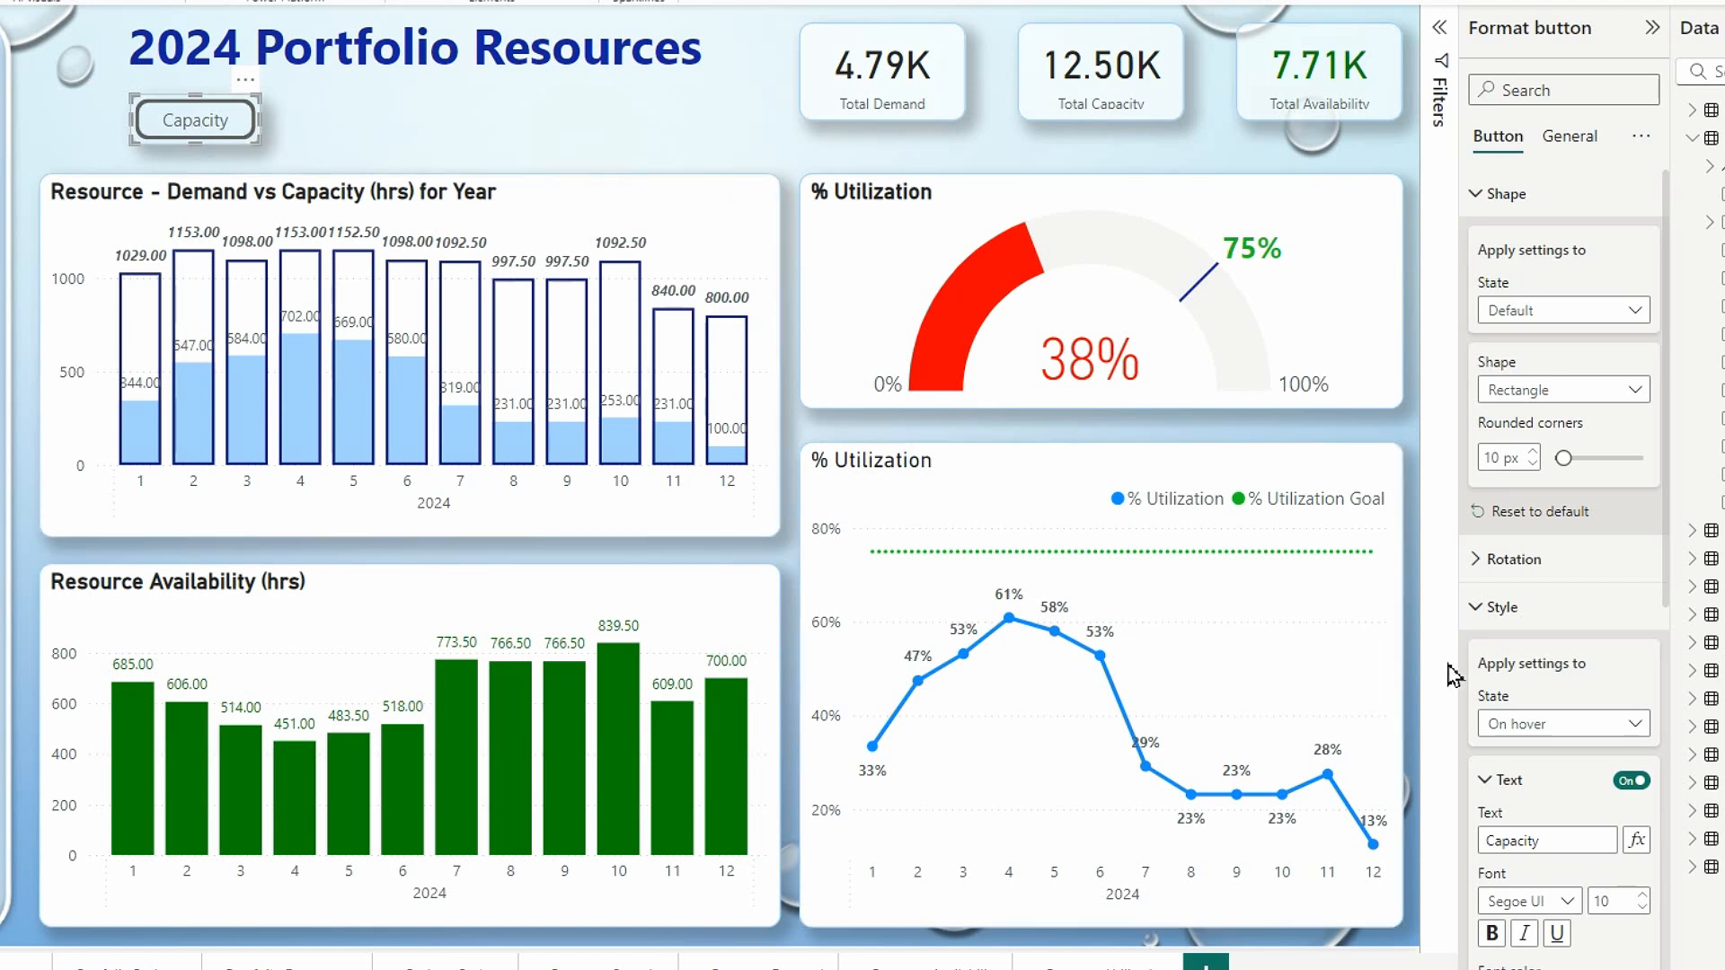
pyautogui.scroll(-3, 1556, 813)
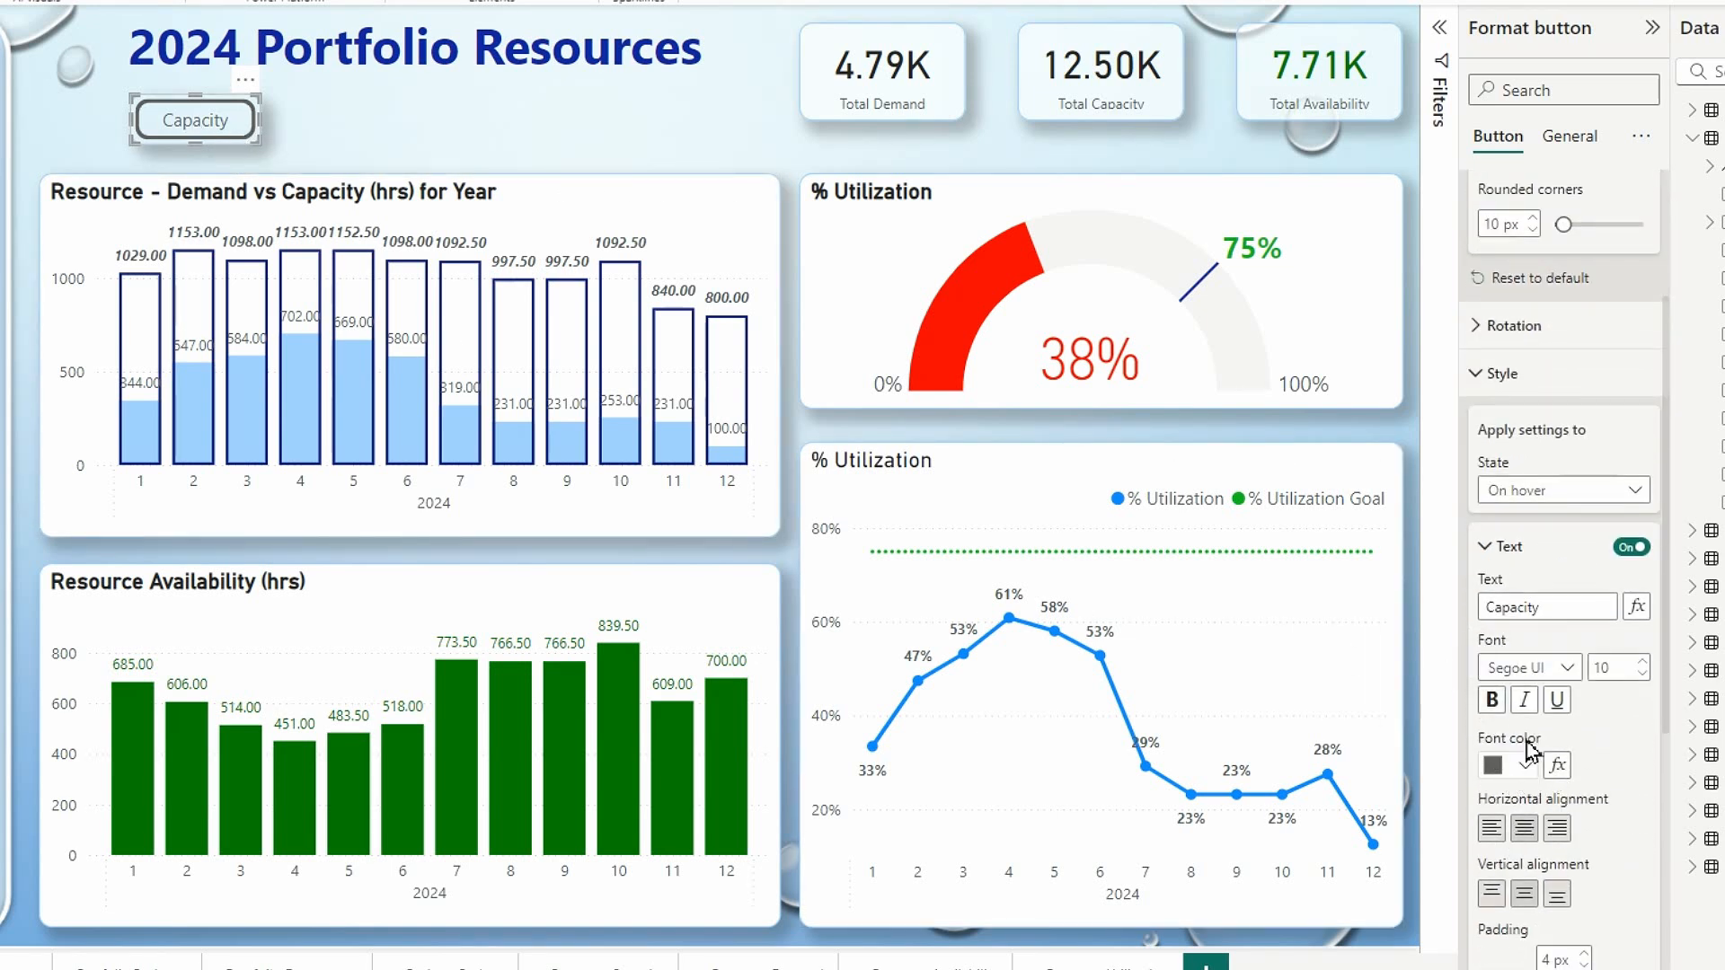
pyautogui.click(1534, 780)
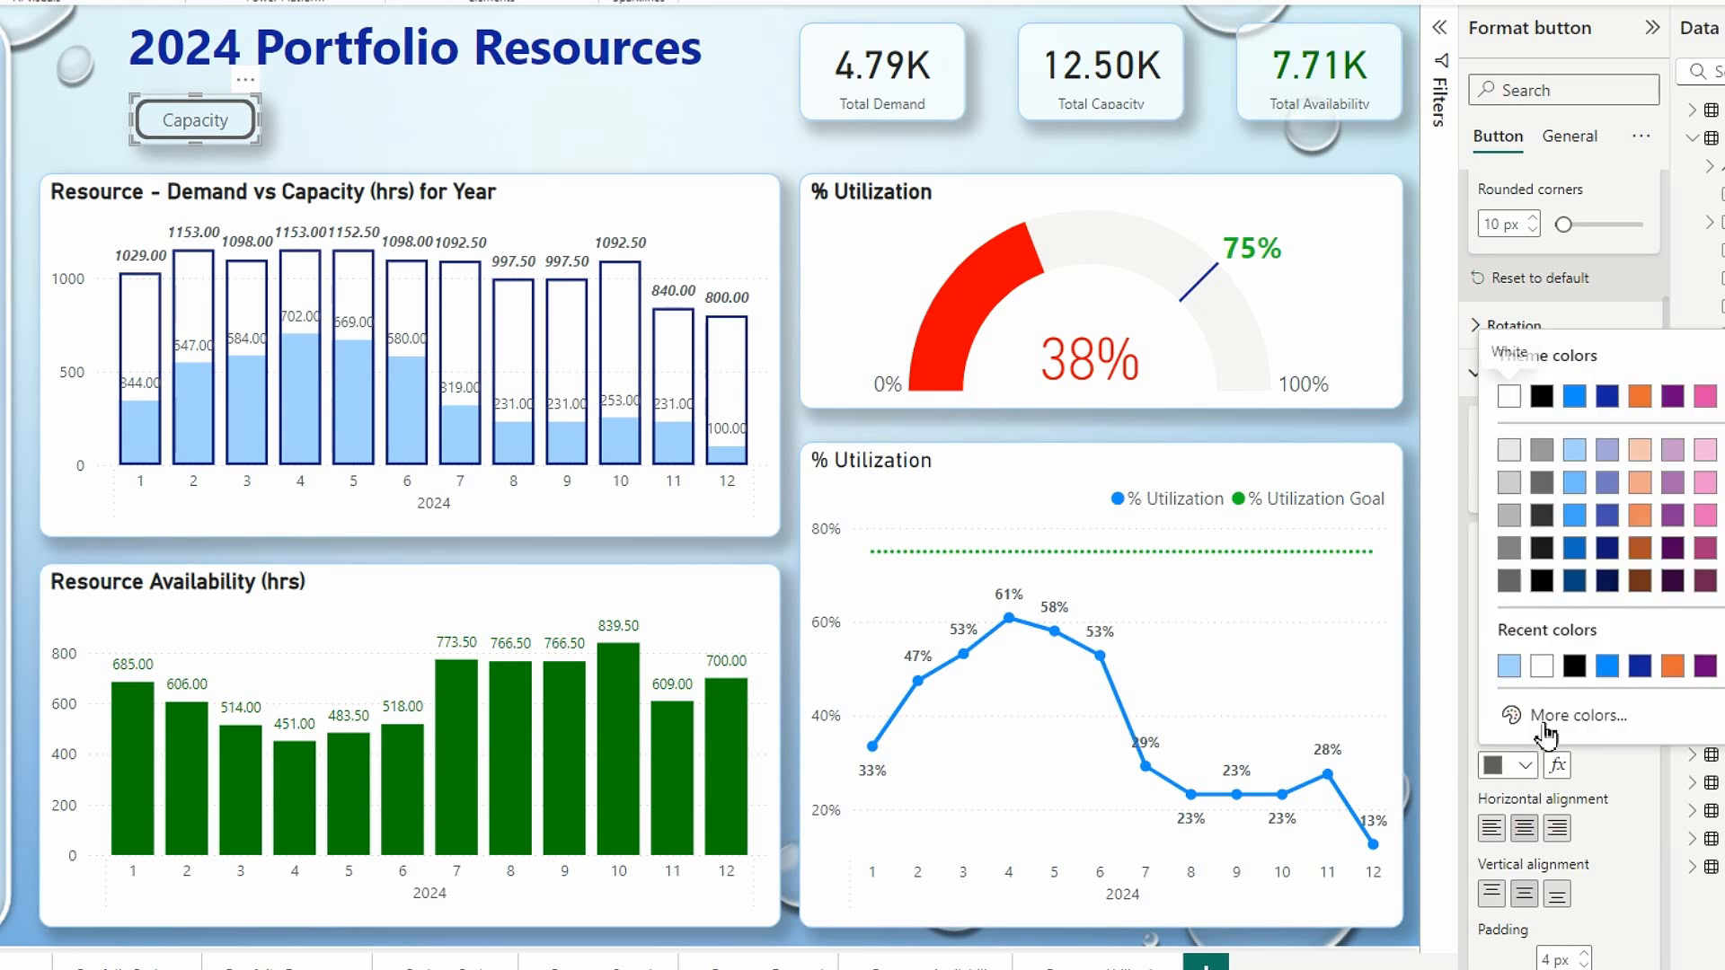
pyautogui.click(1496, 669)
# Step: Turn on the button's fill for the On hover state and color it medium blue
pyautogui.scroll(-1, 1630, 798)
pyautogui.scroll(-5, 1631, 798)
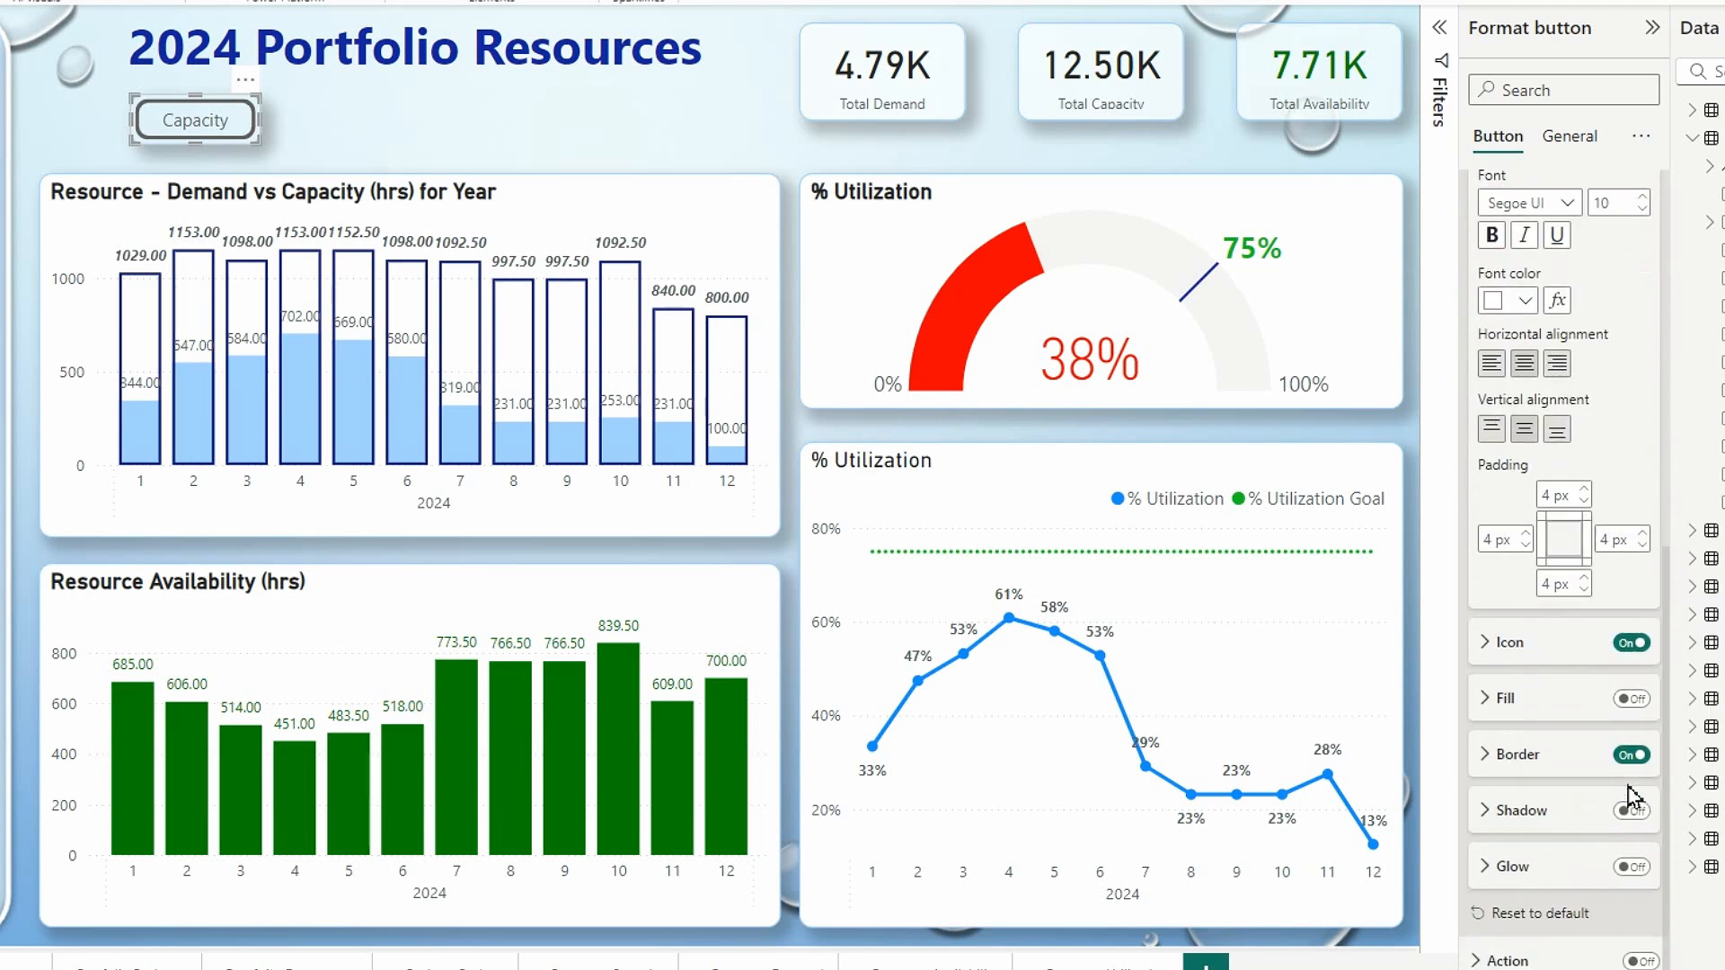
pyautogui.click(1633, 702)
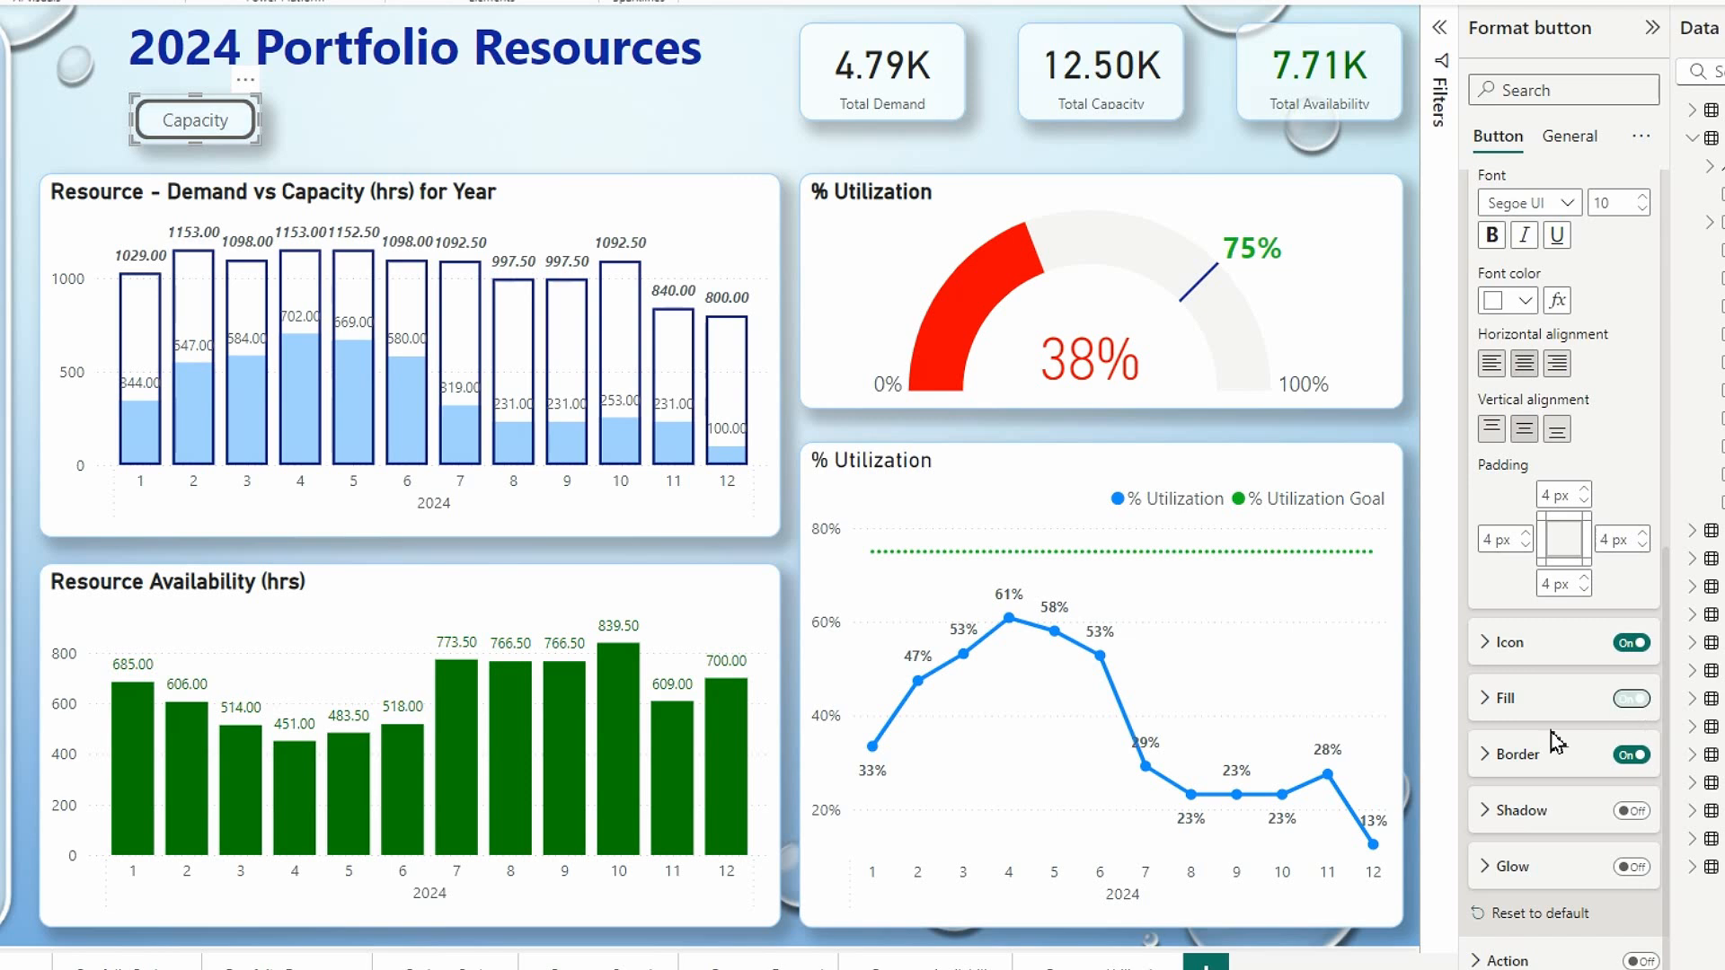
pyautogui.click(1487, 701)
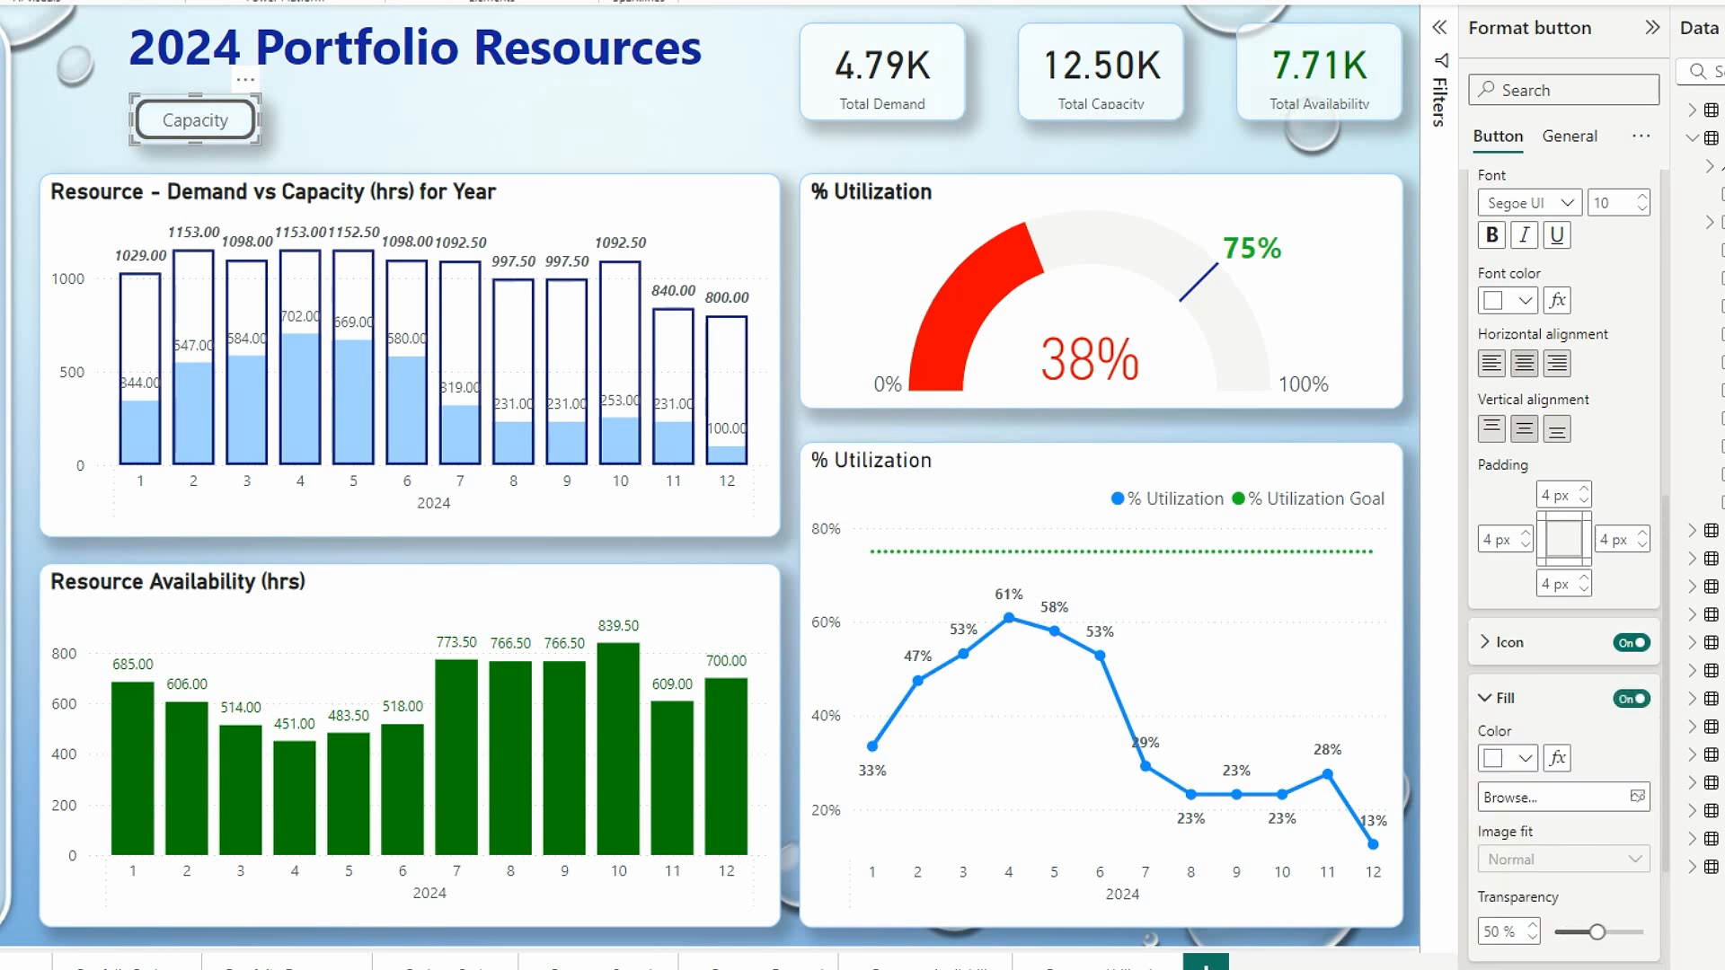
pyautogui.click(1527, 761)
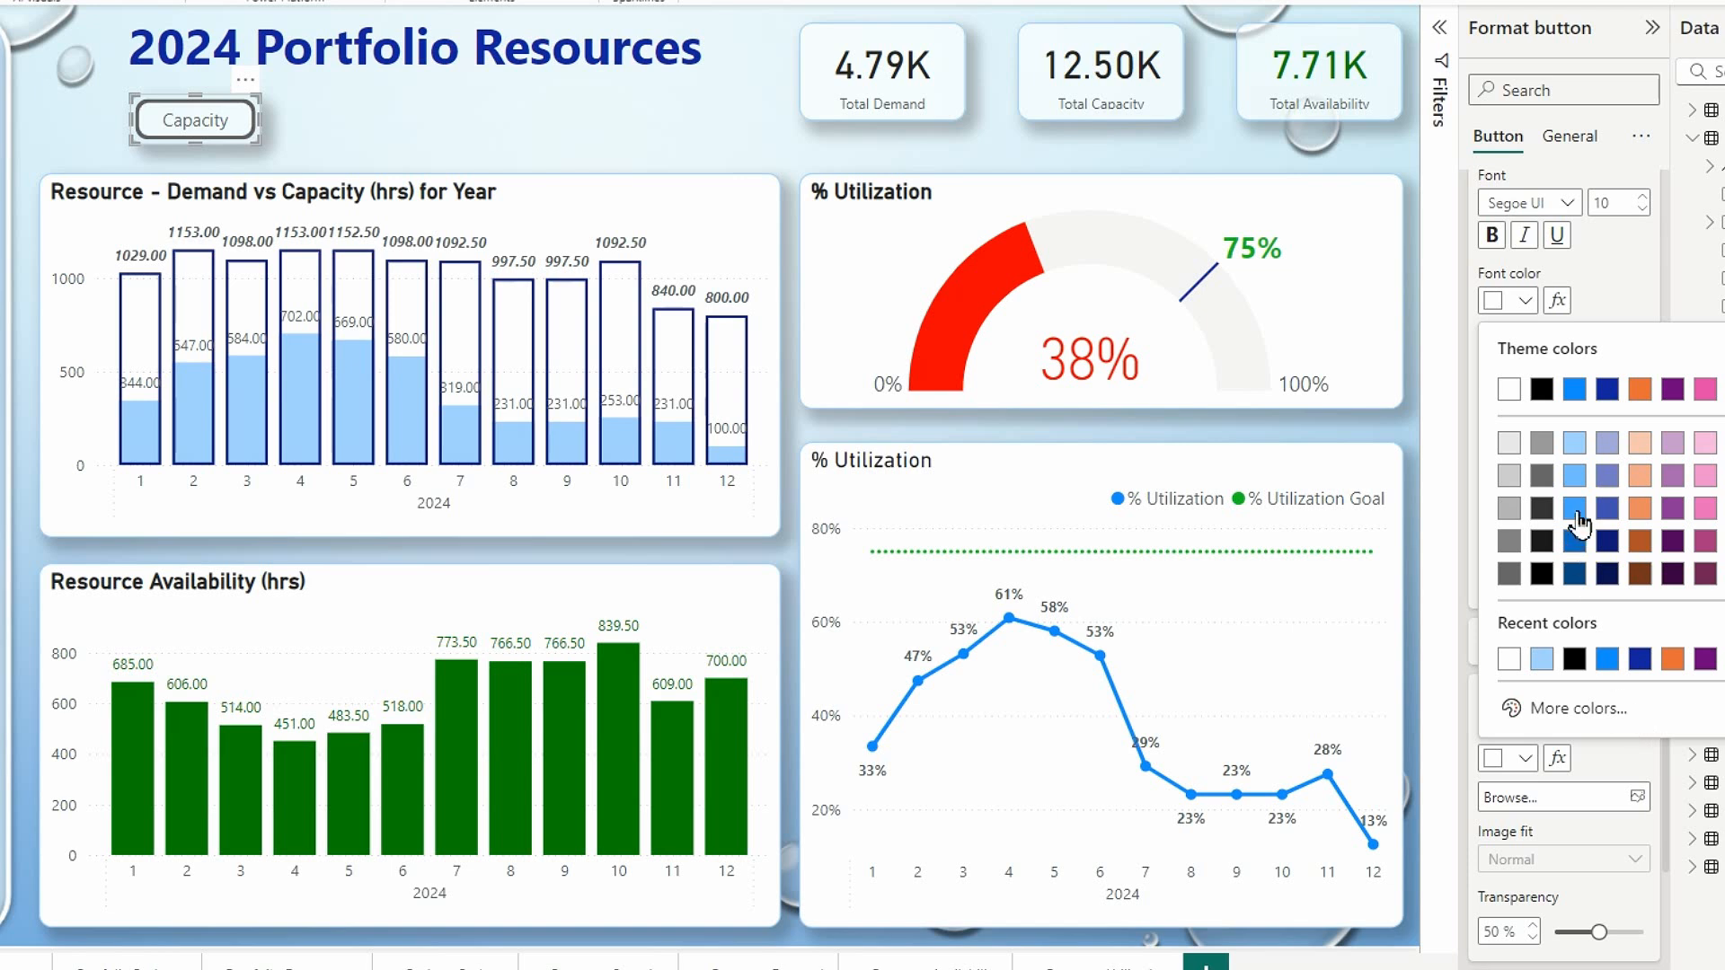
pyautogui.click(1573, 542)
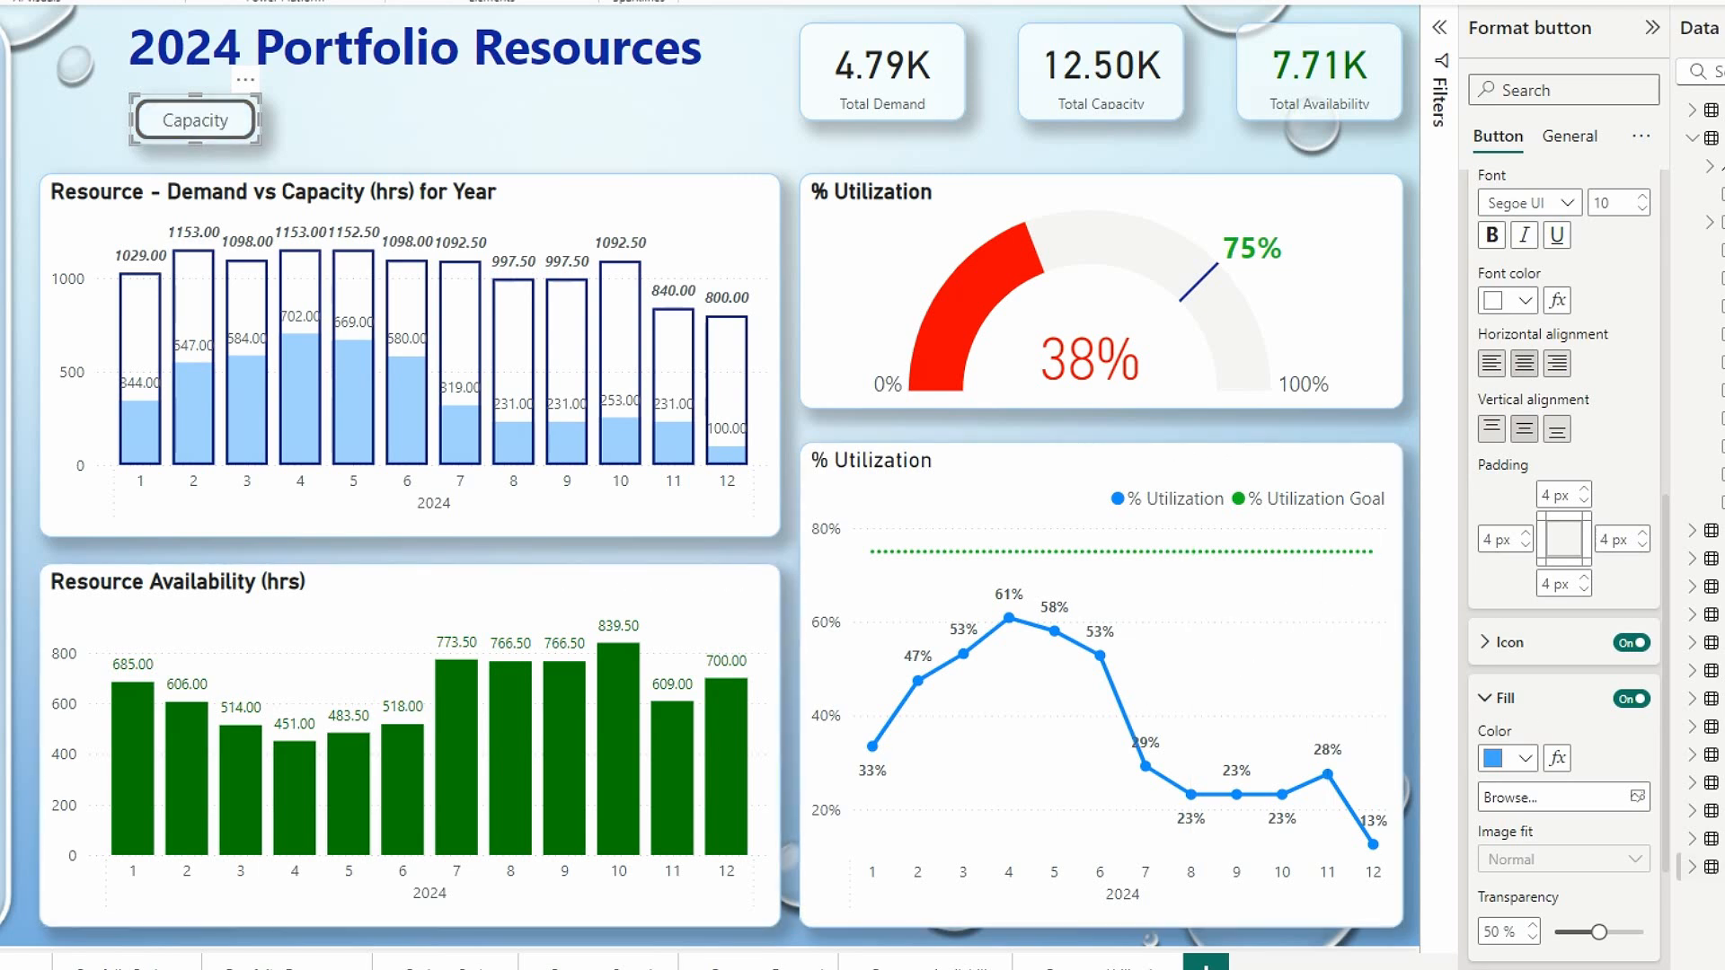
# Step: Set the Capacity button's font color to white for the On press state
pyautogui.scroll(3, 1566, 422)
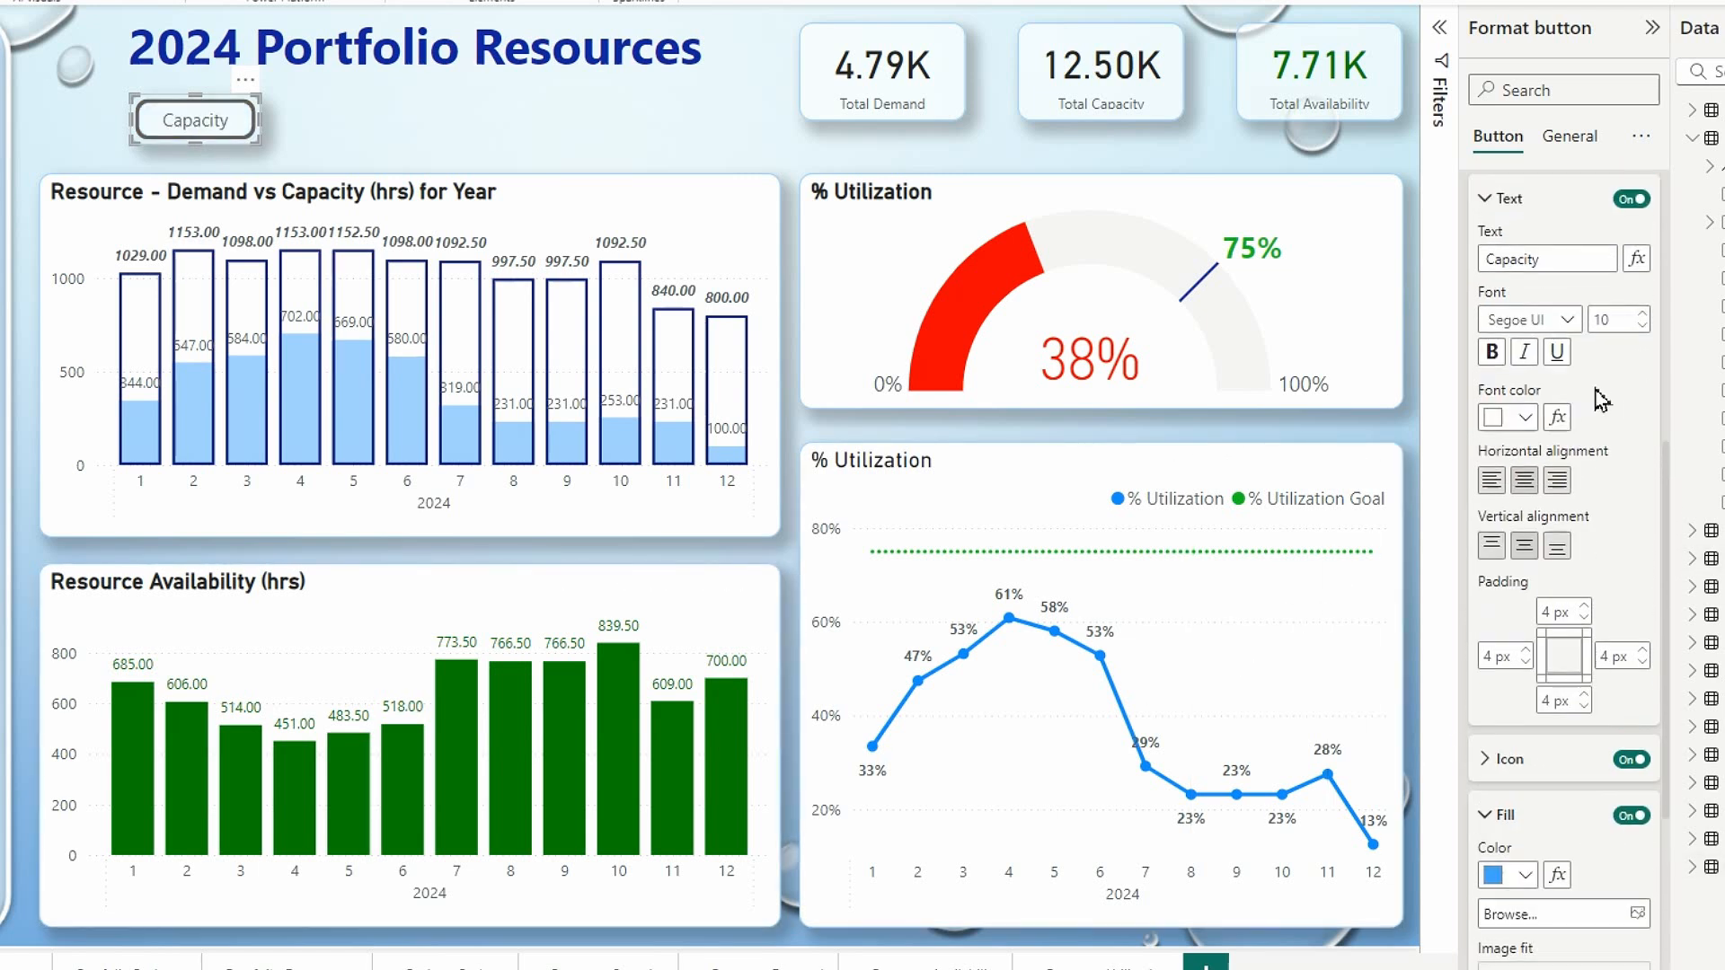
pyautogui.scroll(3, 1599, 548)
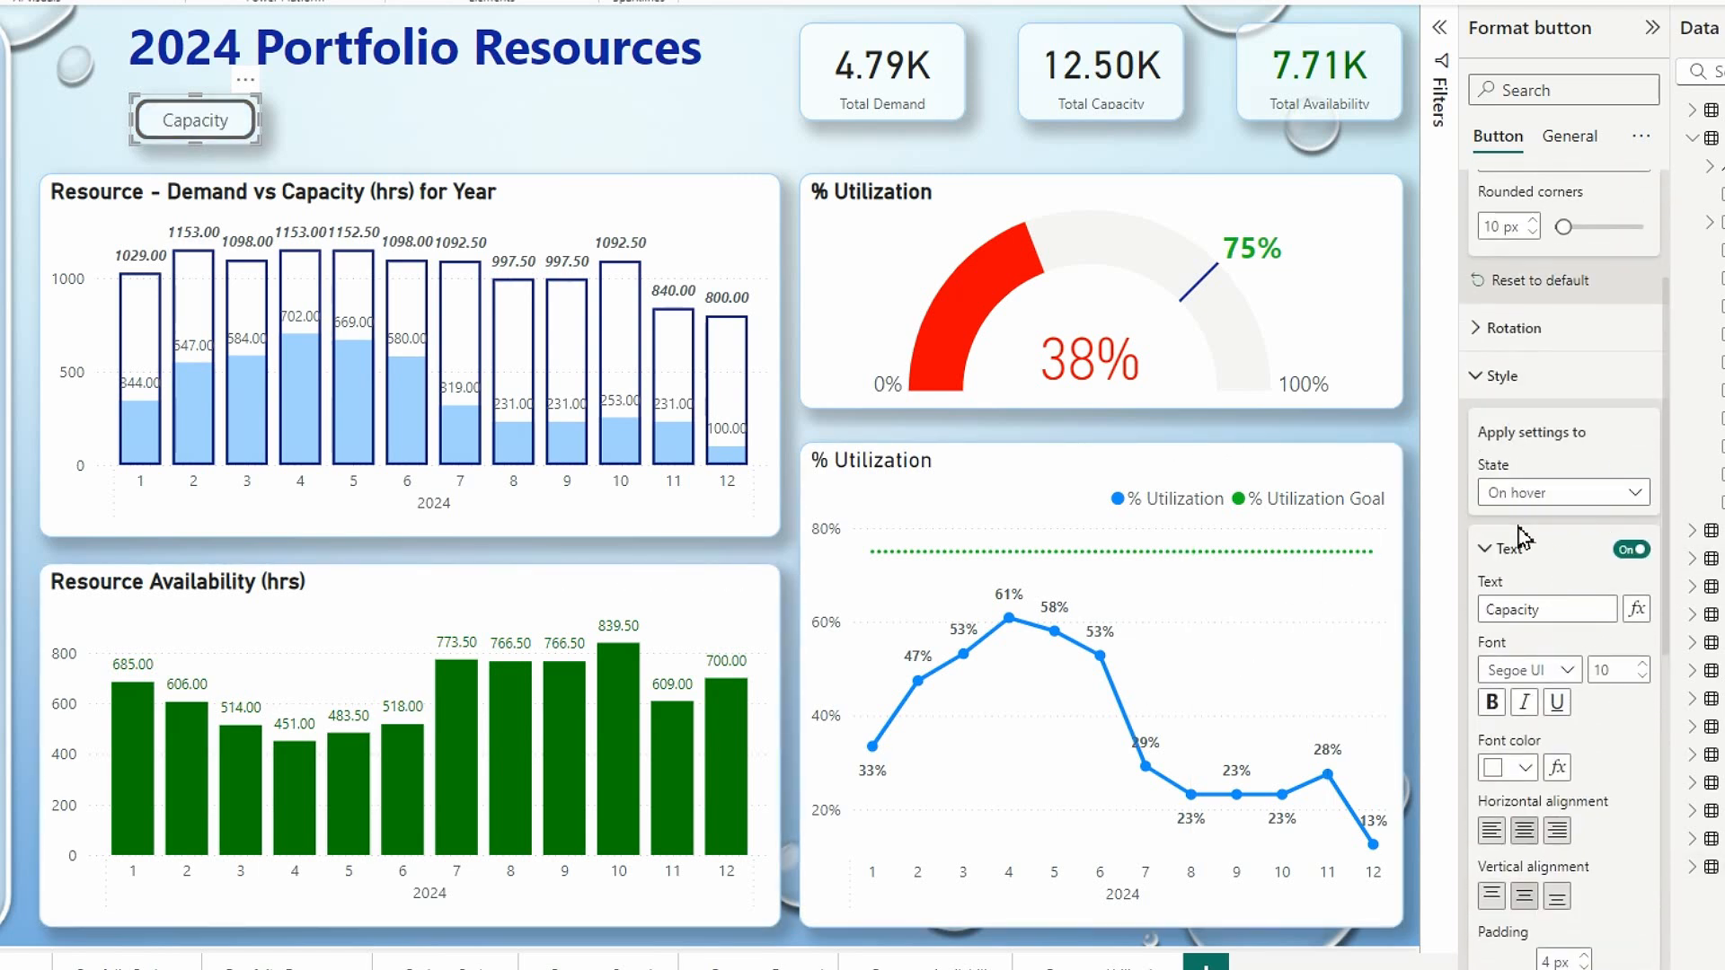
pyautogui.click(1635, 493)
pyautogui.click(1538, 578)
pyautogui.scroll(-2, 1518, 666)
pyautogui.click(1527, 654)
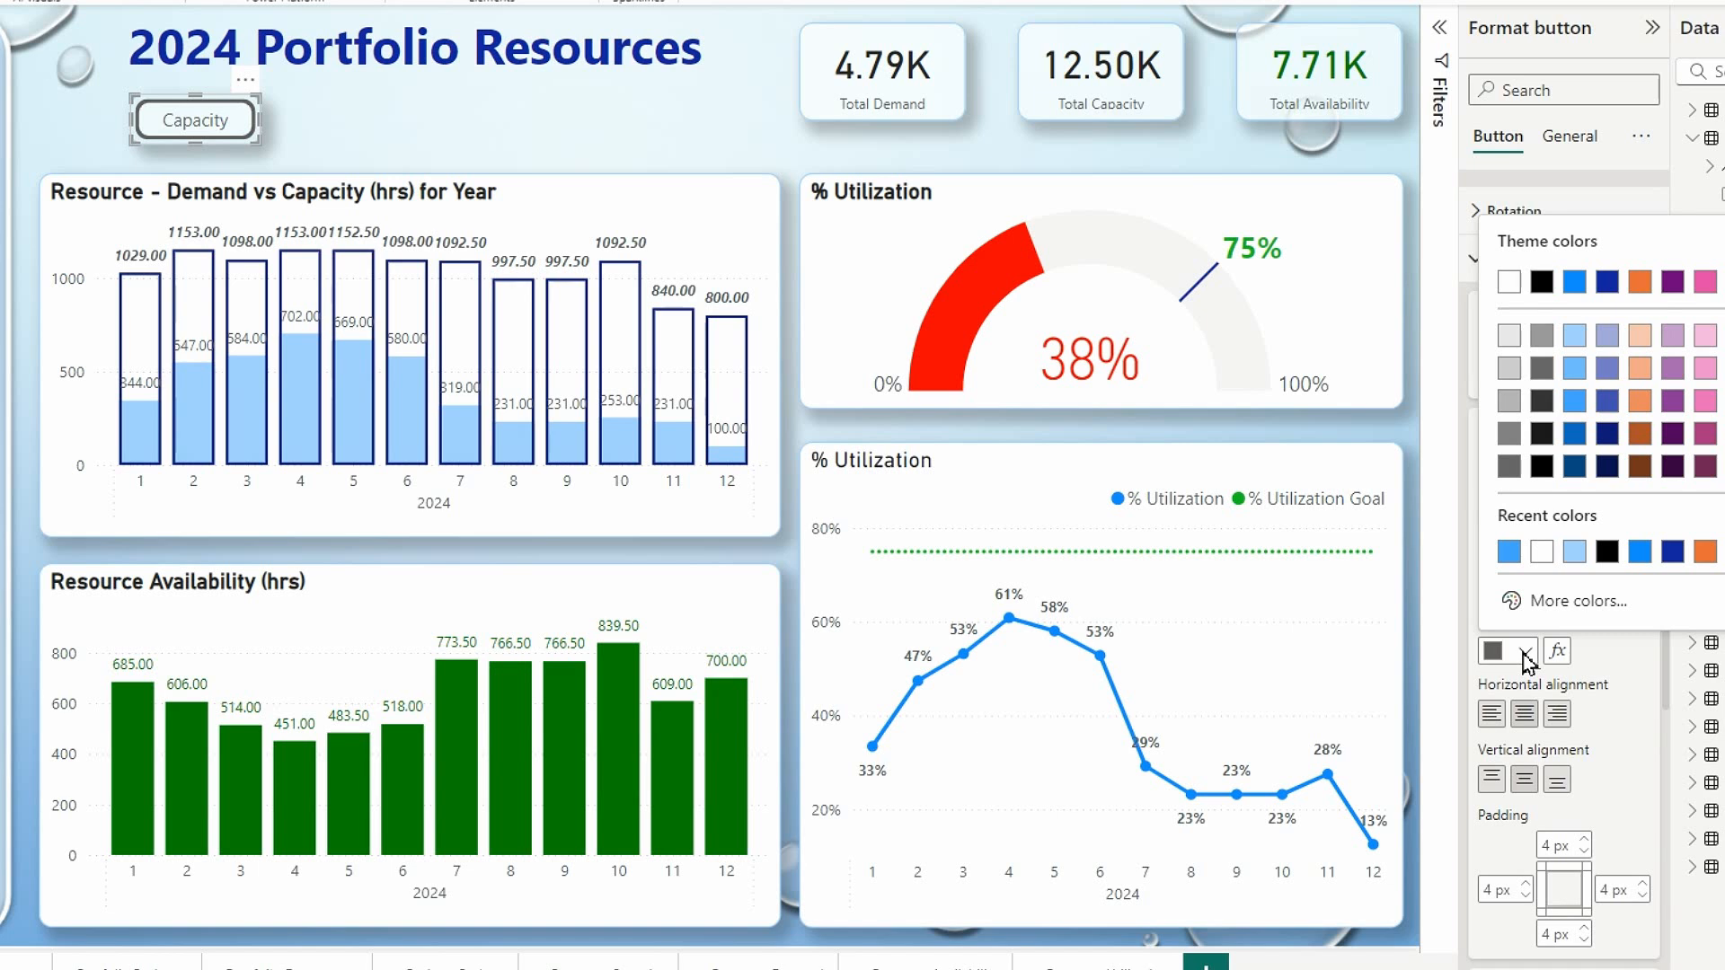
pyautogui.click(1535, 562)
# Step: Give the button's On press fill a custom green color, #12B24C
pyautogui.scroll(-5, 1662, 666)
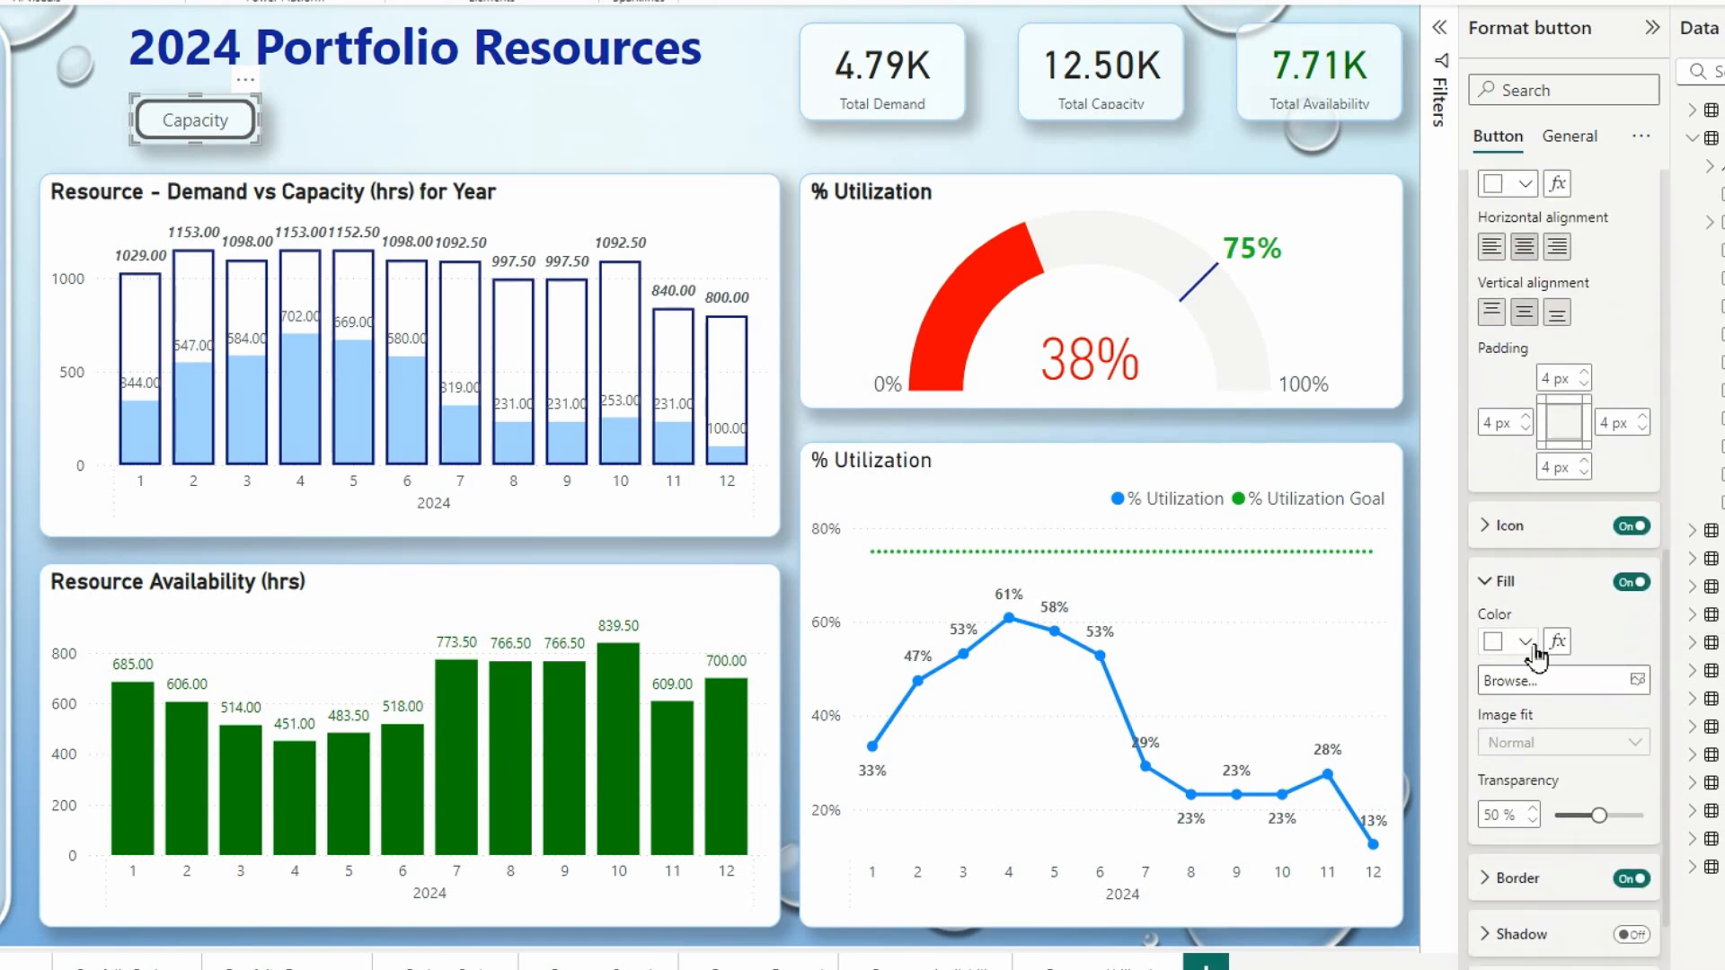
pyautogui.click(1526, 644)
pyautogui.click(1563, 594)
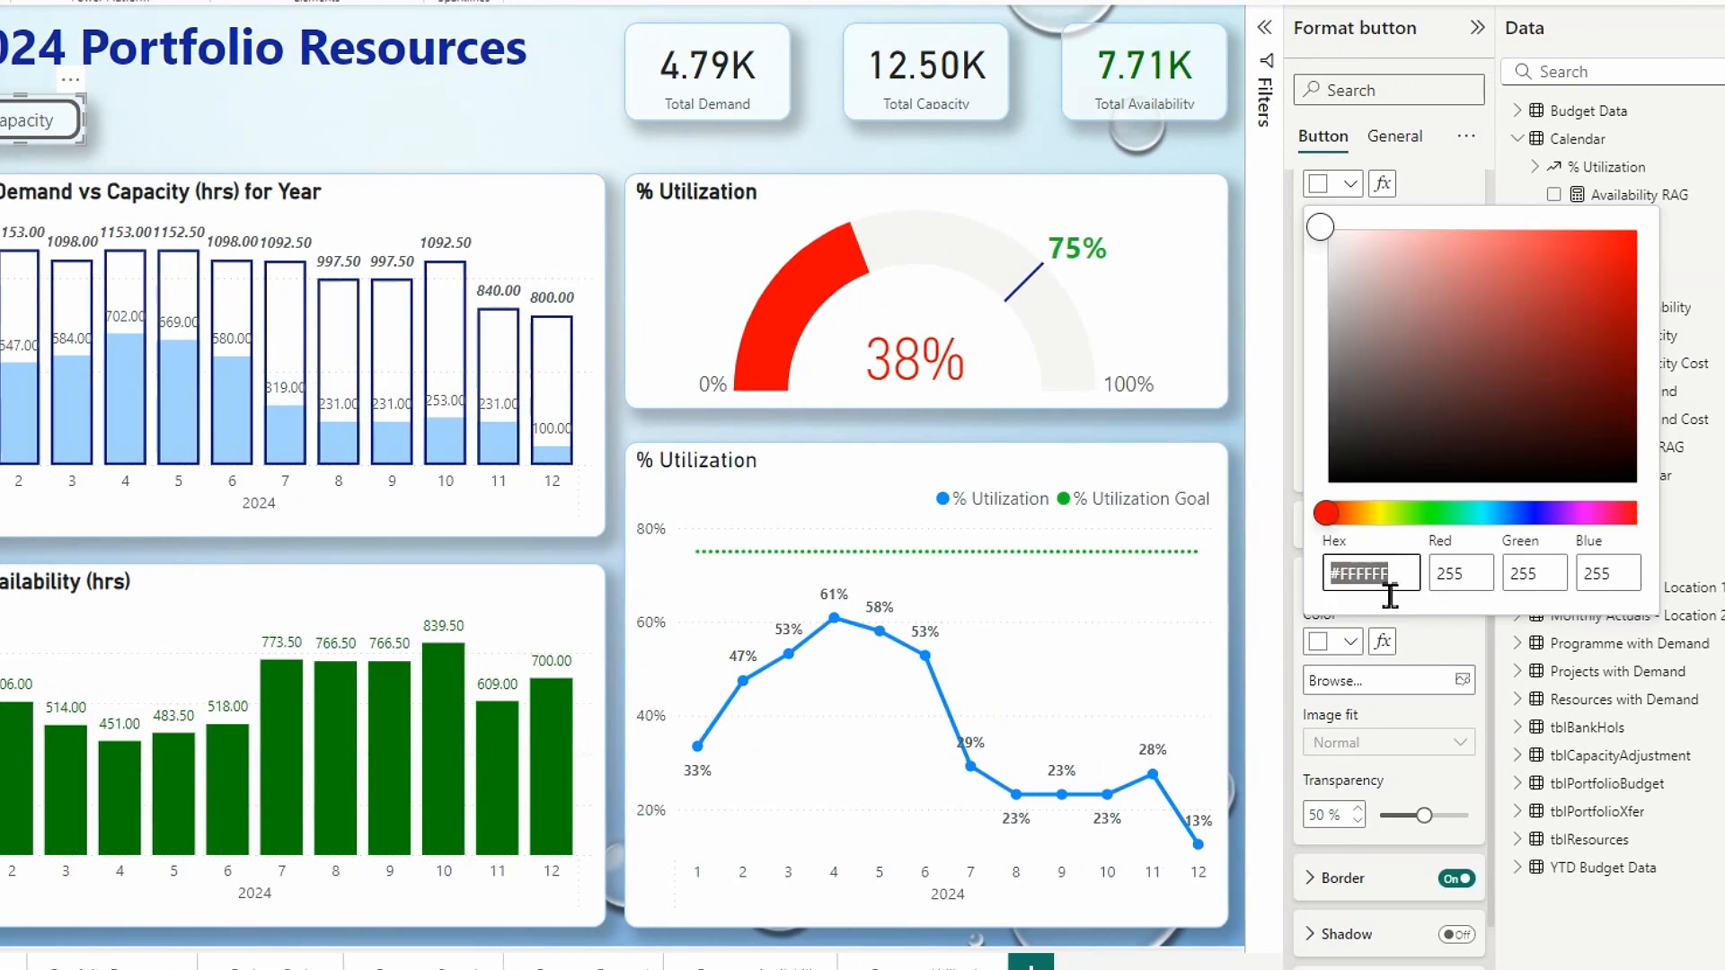
pyautogui.click(1451, 514)
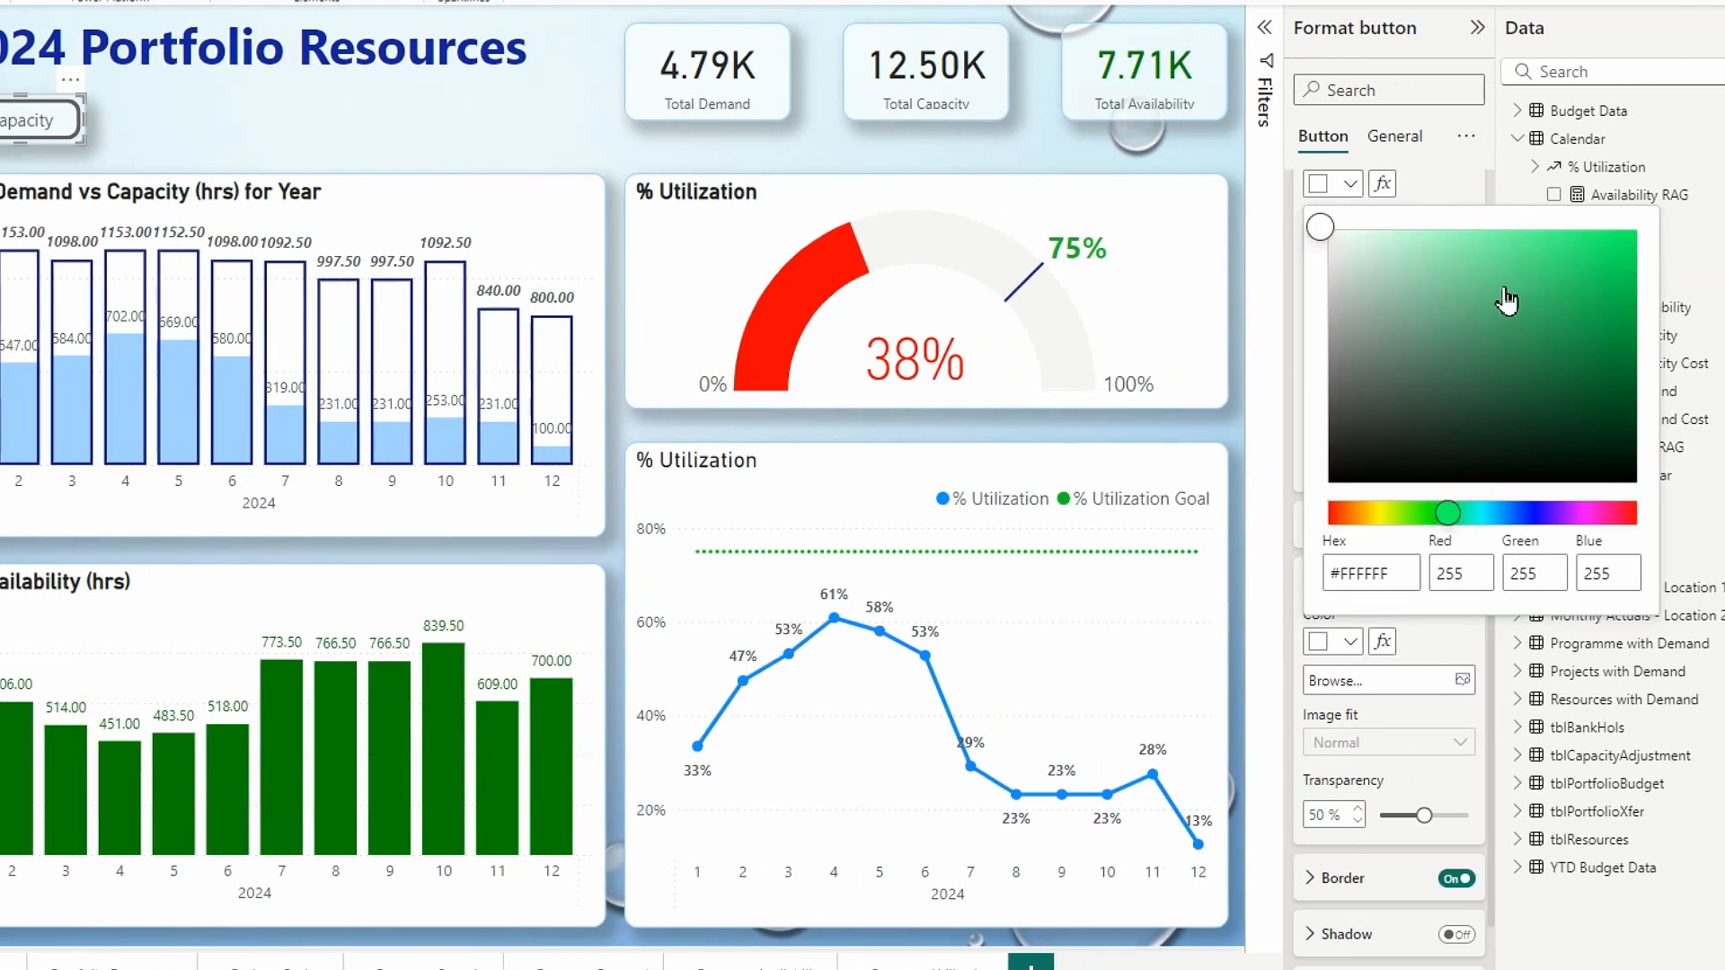
pyautogui.click(1595, 303)
pyautogui.click(1596, 304)
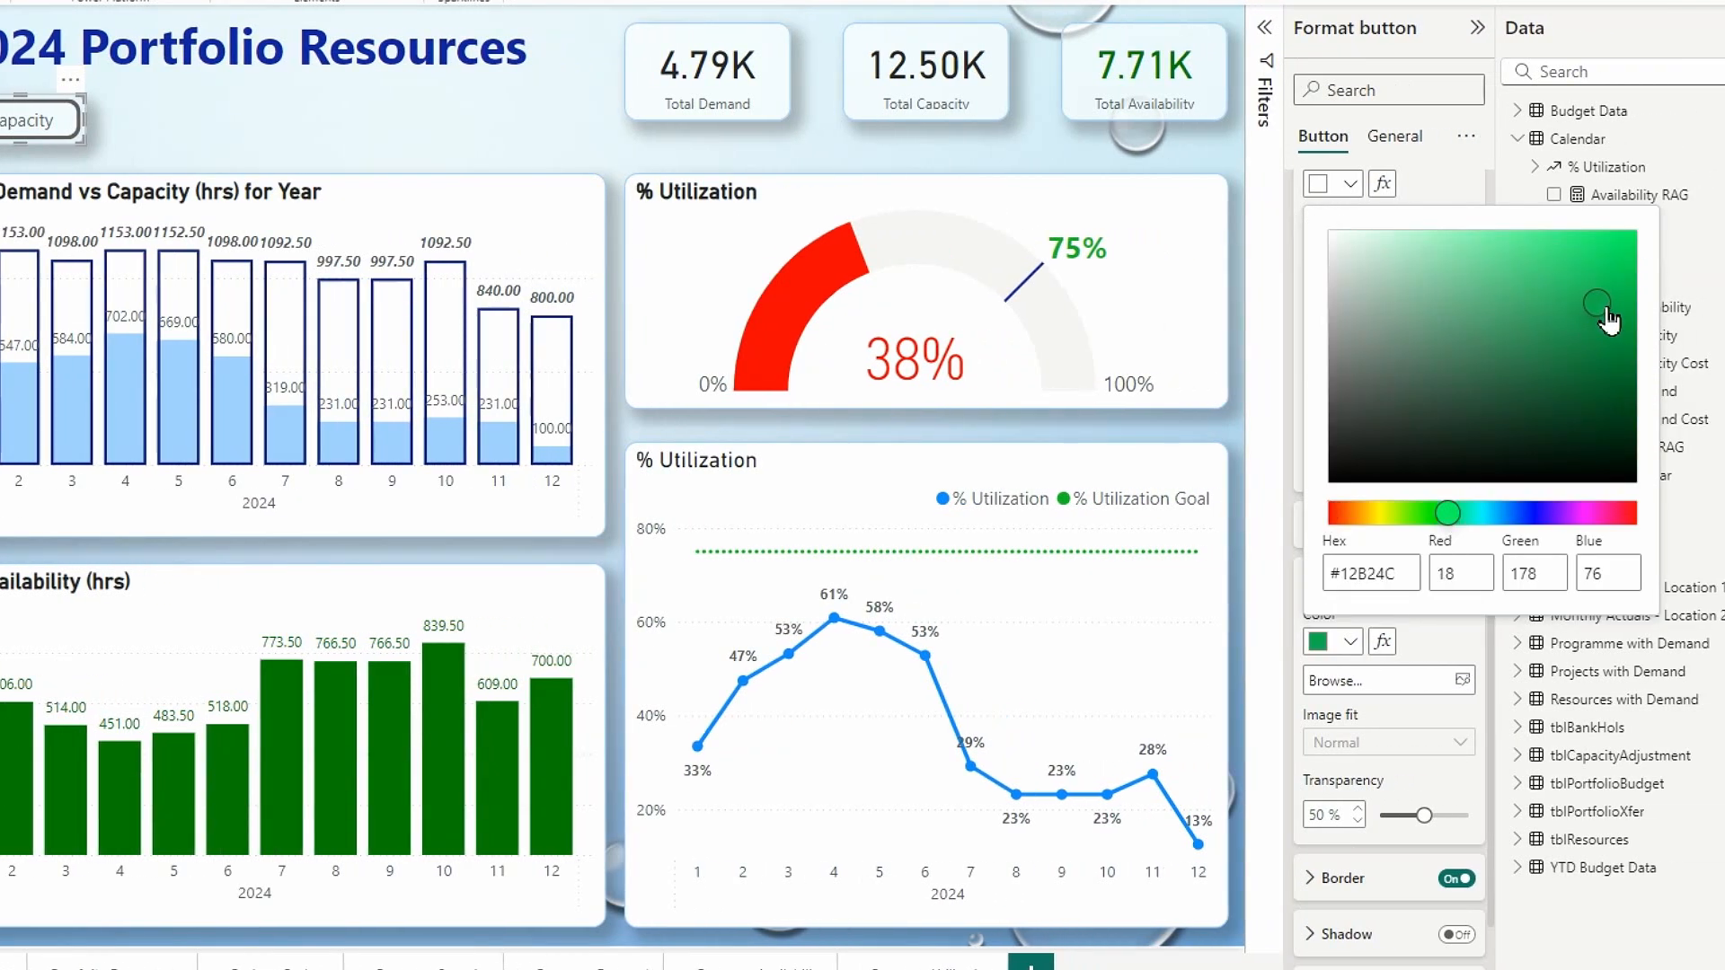
pyautogui.click(1453, 734)
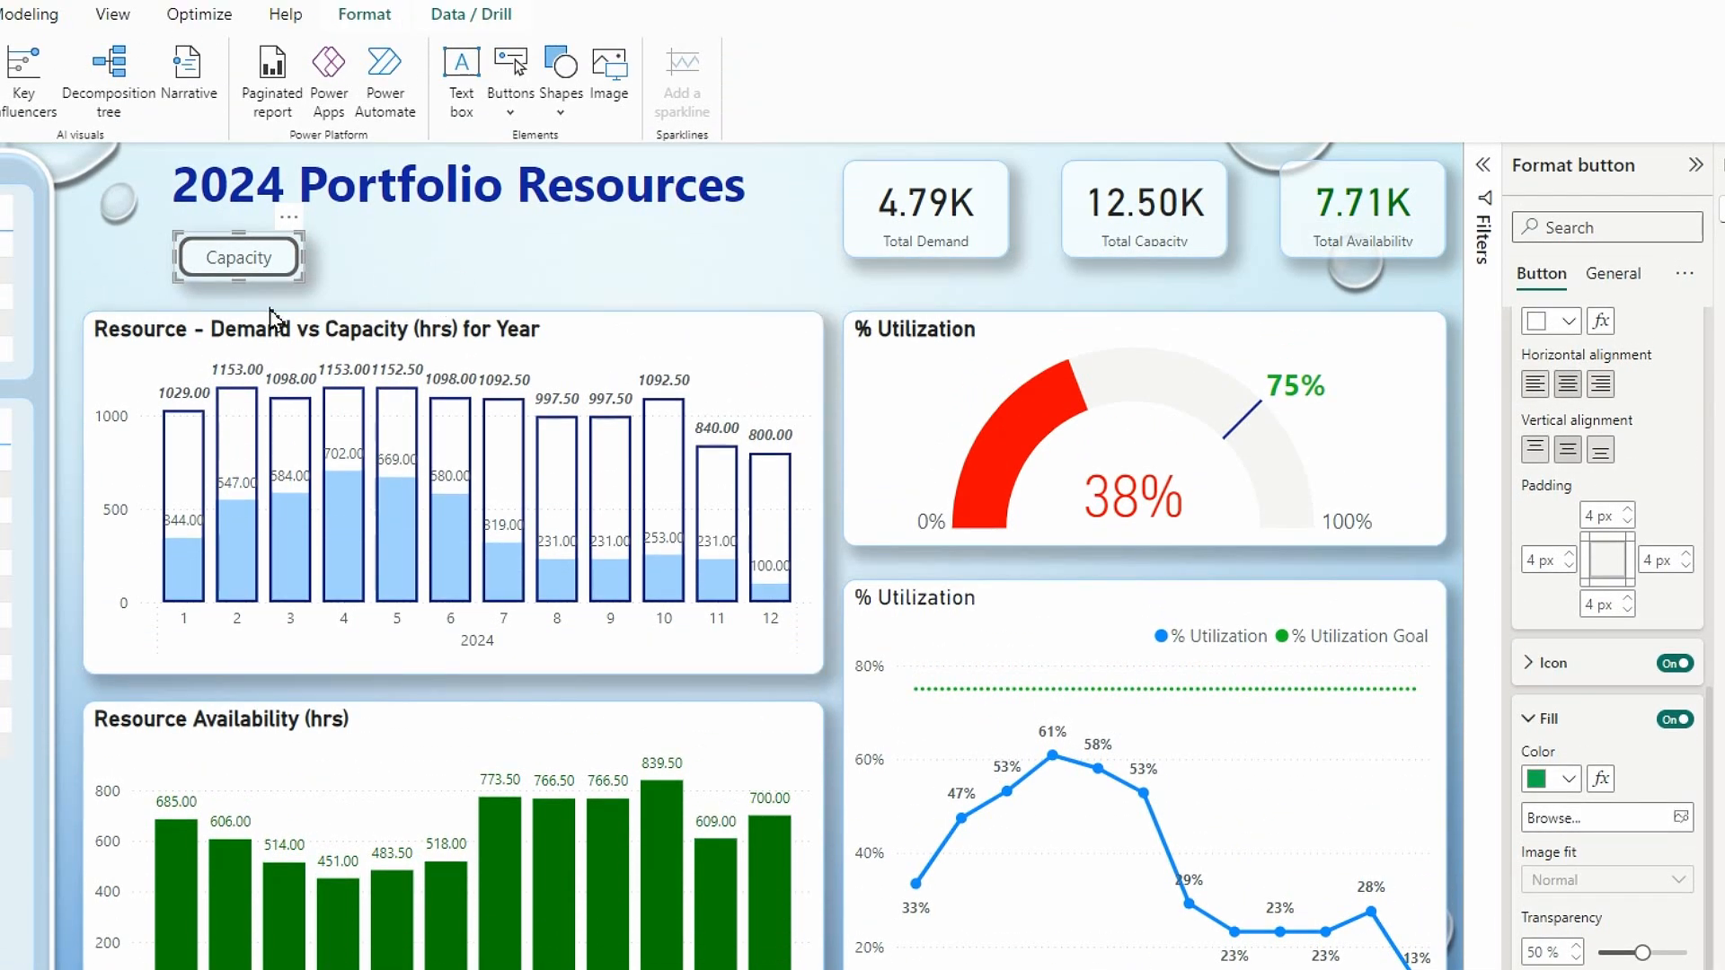
# Step: Make three copies of the formatted Capacity button
pyautogui.hotkey('ctrl', 'c')
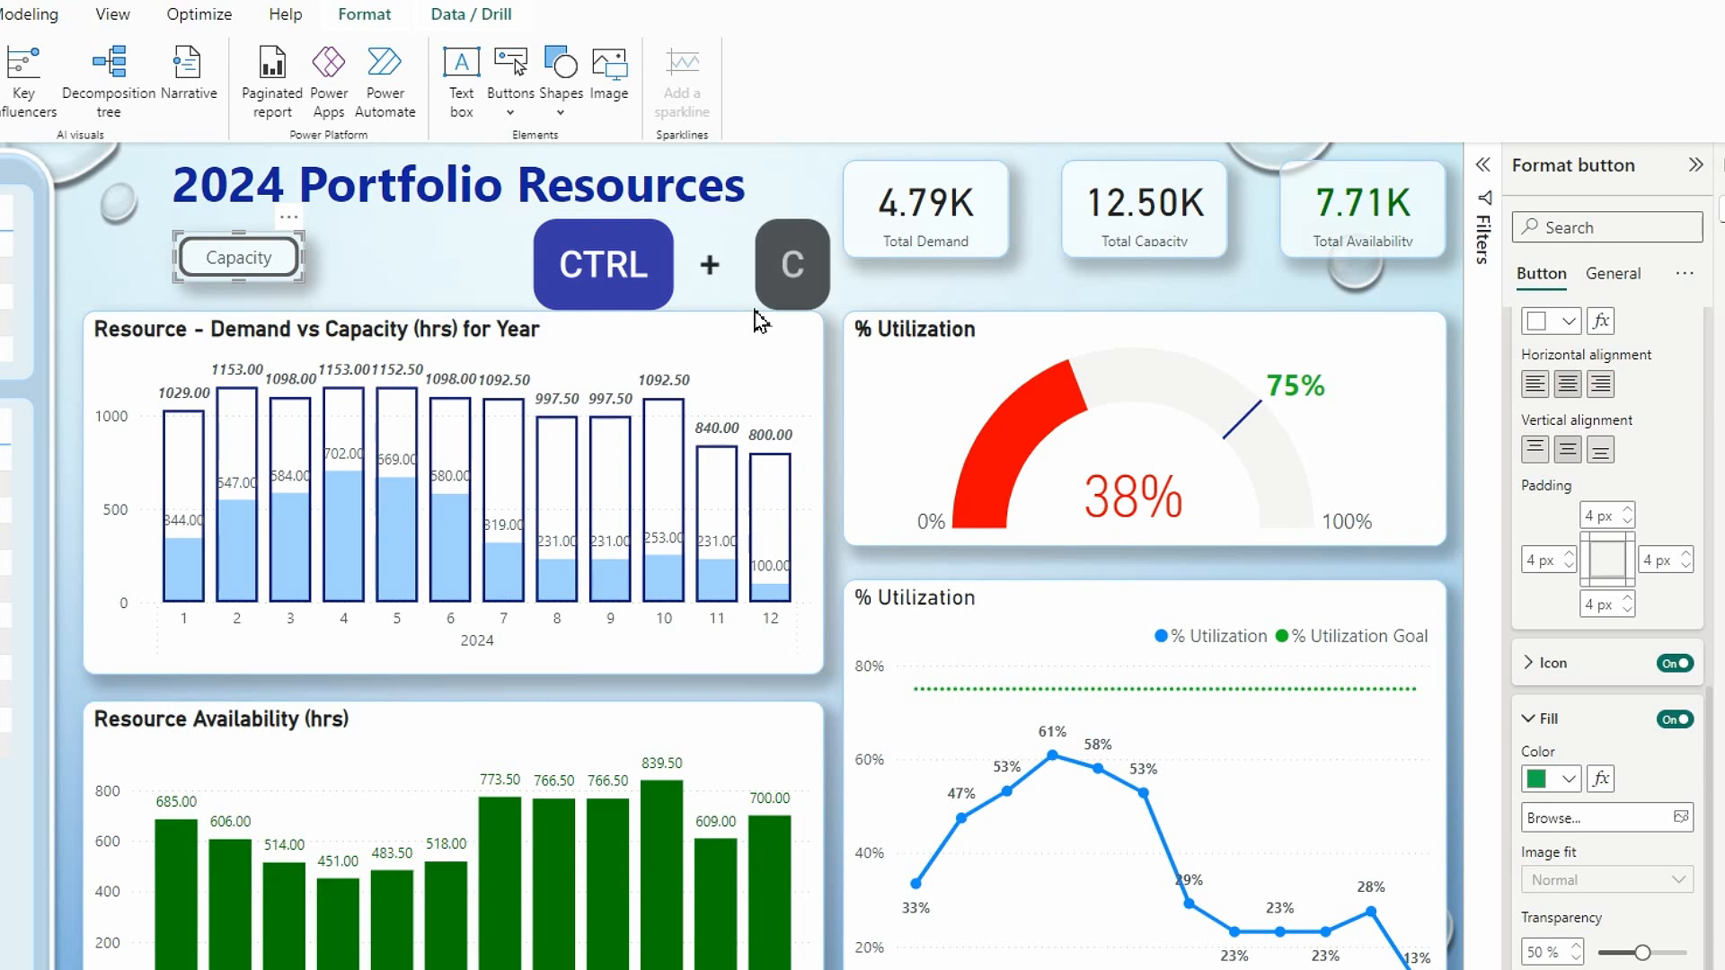
pyautogui.hotkey('ctrl', 'v')
pyautogui.hotkey('ctrl', 'v')
pyautogui.hotkey('ctrl', 'v')
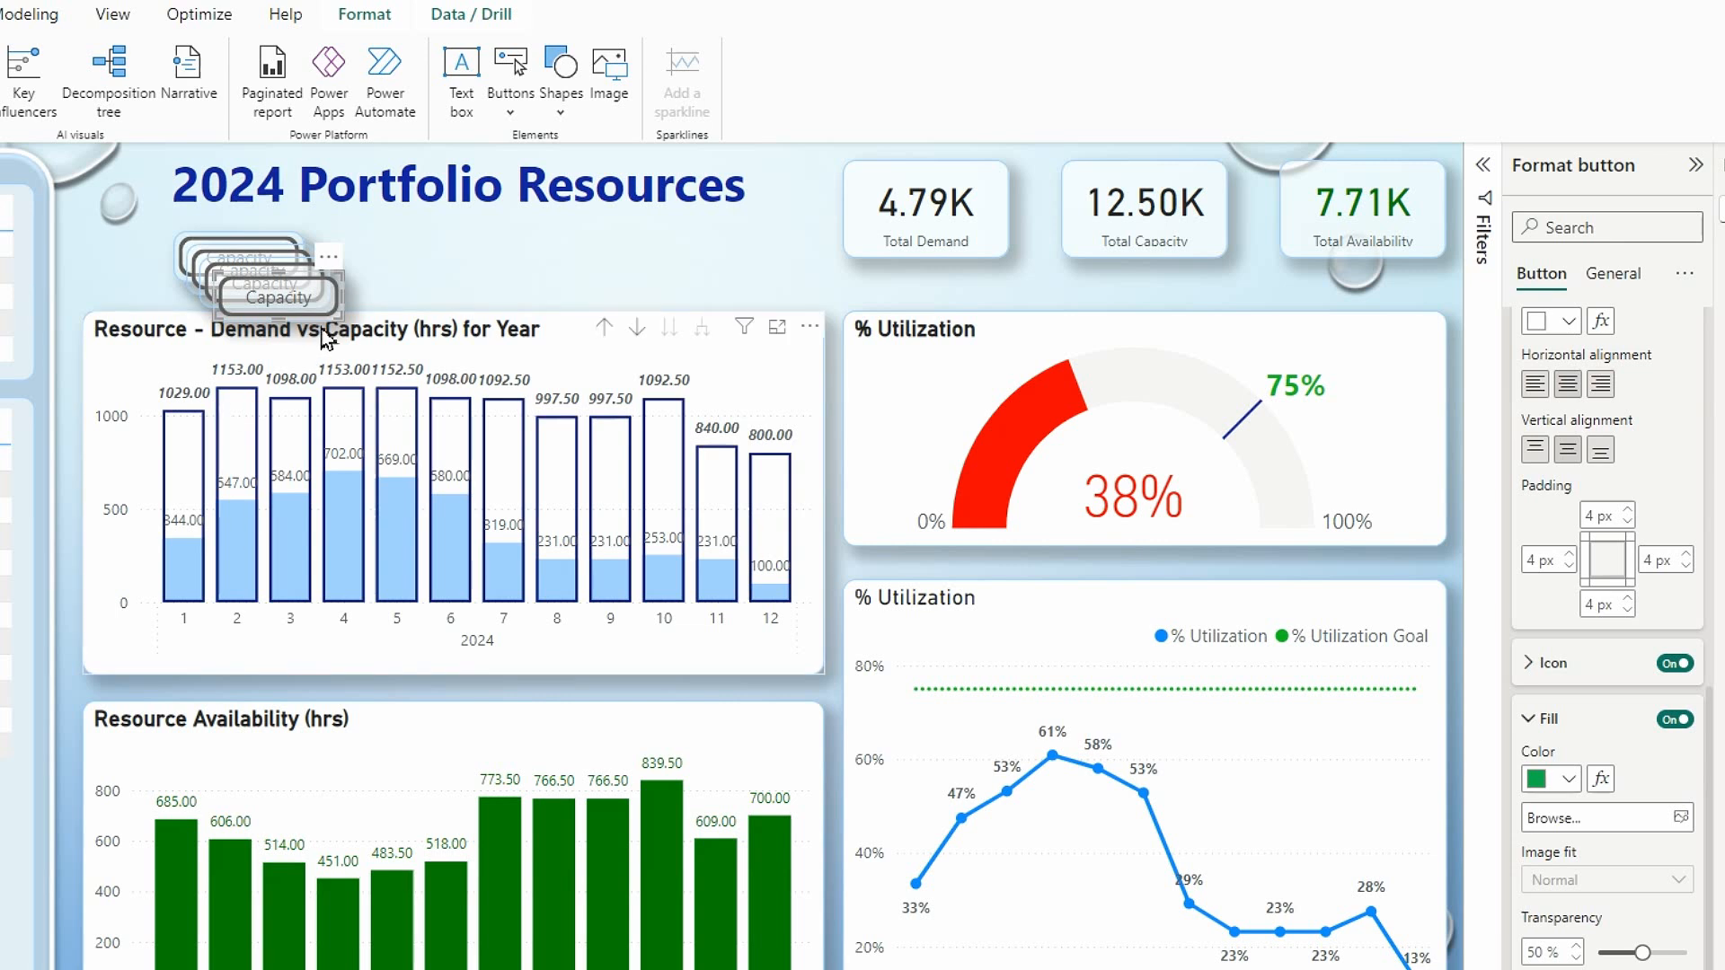
# Step: Arrange the four Capacity buttons in a row beneath the page title, above the Demand vs Capacity chart
pyautogui.moveTo(329, 335); pyautogui.dragTo(782, 295)
pyautogui.moveTo(327, 288); pyautogui.dragTo(598, 290)
pyautogui.moveTo(308, 300); pyautogui.dragTo(541, 290)
pyautogui.click(553, 298)
pyautogui.moveTo(699, 288)
pyautogui.mouseDown()
pyautogui.moveTo(741, 289)
pyautogui.moveTo(716, 290)
pyautogui.mouseUp()
pyautogui.moveTo(278, 287)
pyautogui.mouseDown()
pyautogui.moveTo(260, 289)
pyautogui.moveTo(277, 295)
pyautogui.mouseUp()
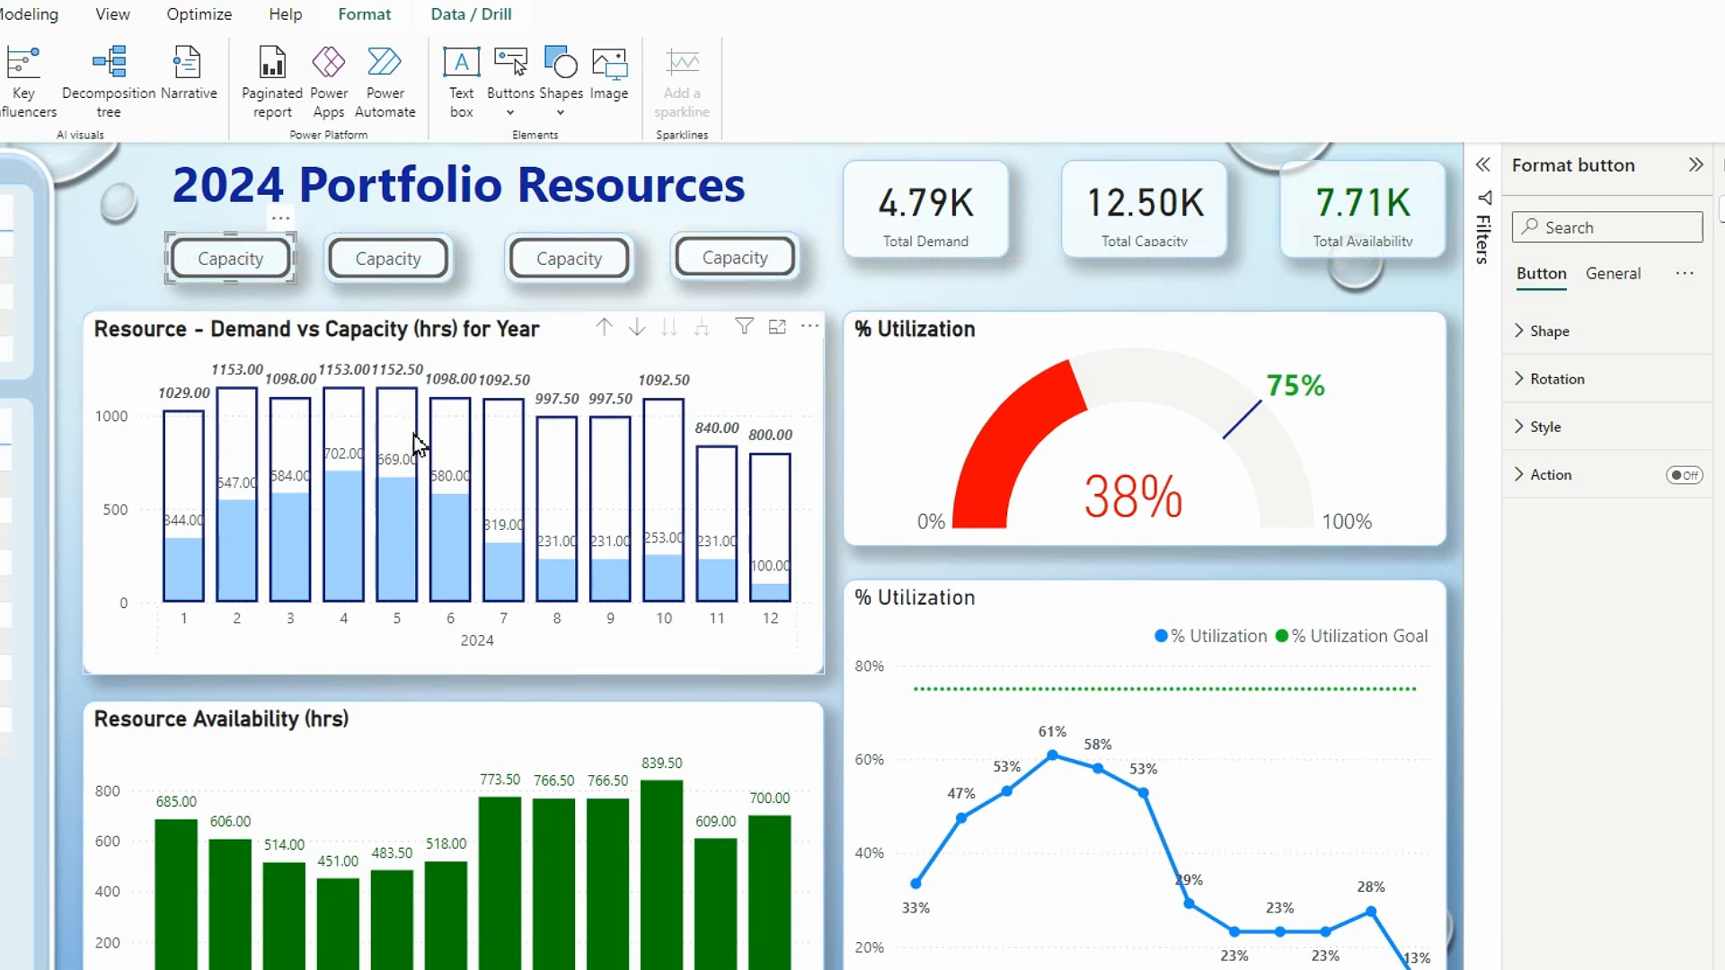
# Step: Distribute all four buttons horizontally so they are evenly spaced, and clear the selection
pyautogui.keyDown('ctrl'); pyautogui.click(415, 270); pyautogui.keyUp('ctrl')
pyautogui.keyDown('ctrl'); pyautogui.click(530, 282); pyautogui.keyUp('ctrl')
pyautogui.keyDown('ctrl'); pyautogui.click(687, 274); pyautogui.keyUp('ctrl')
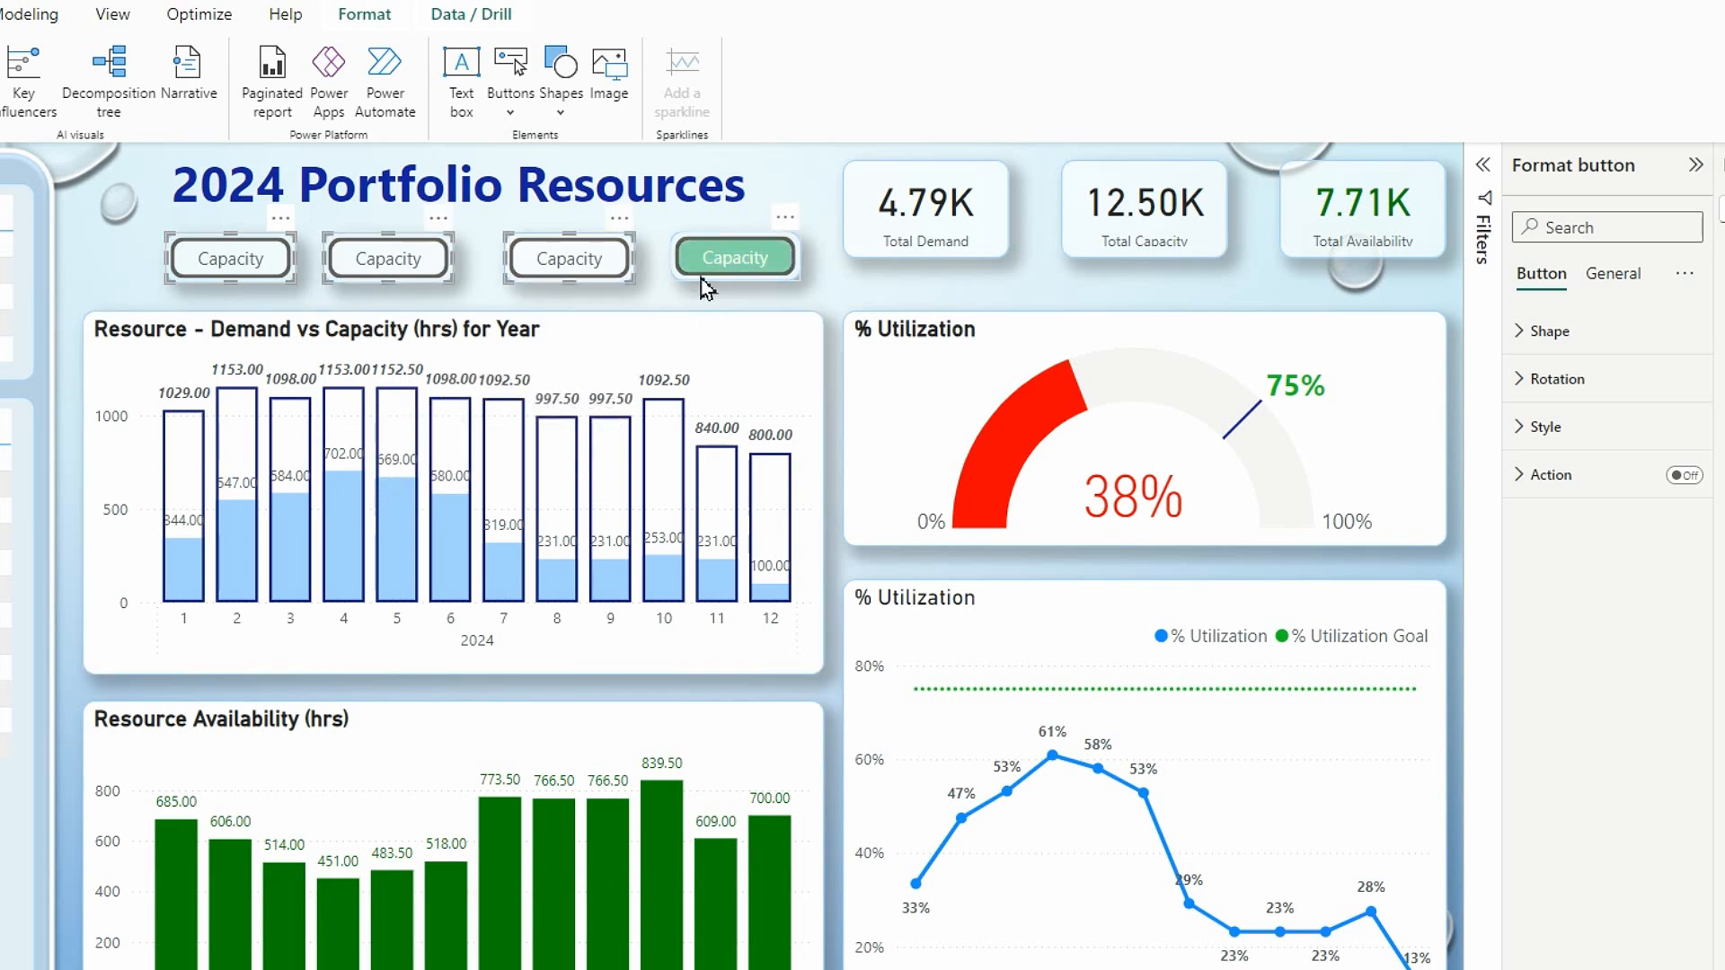
pyautogui.click(364, 14)
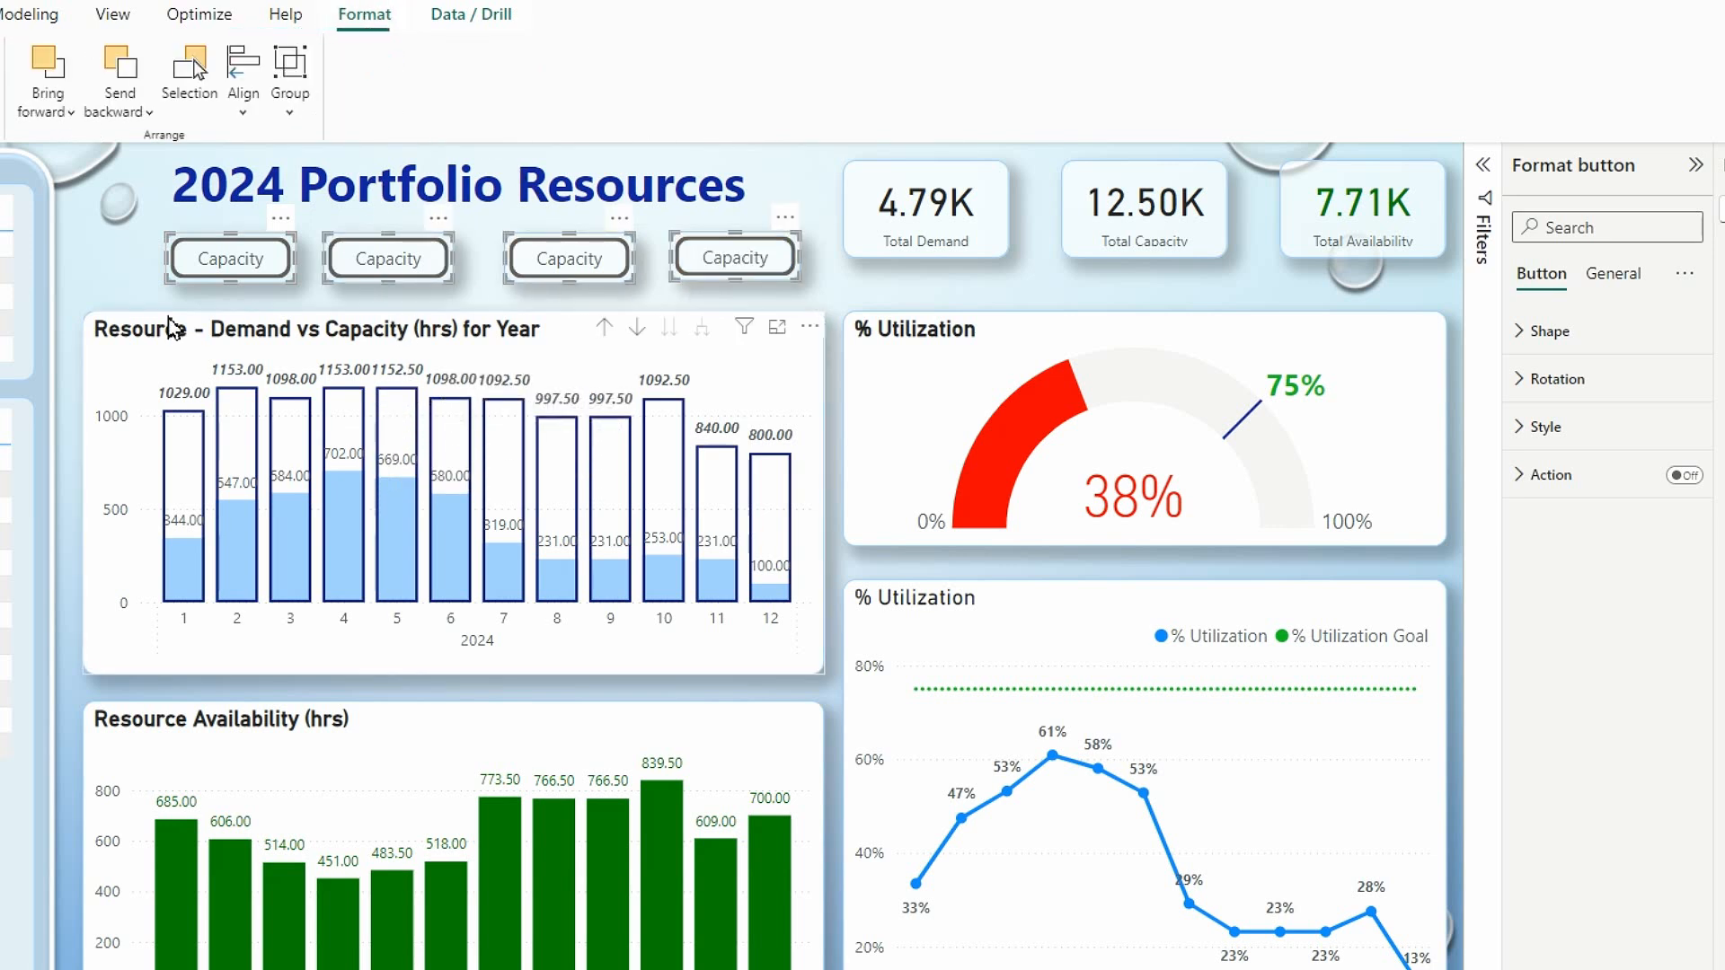
pyautogui.click(243, 106)
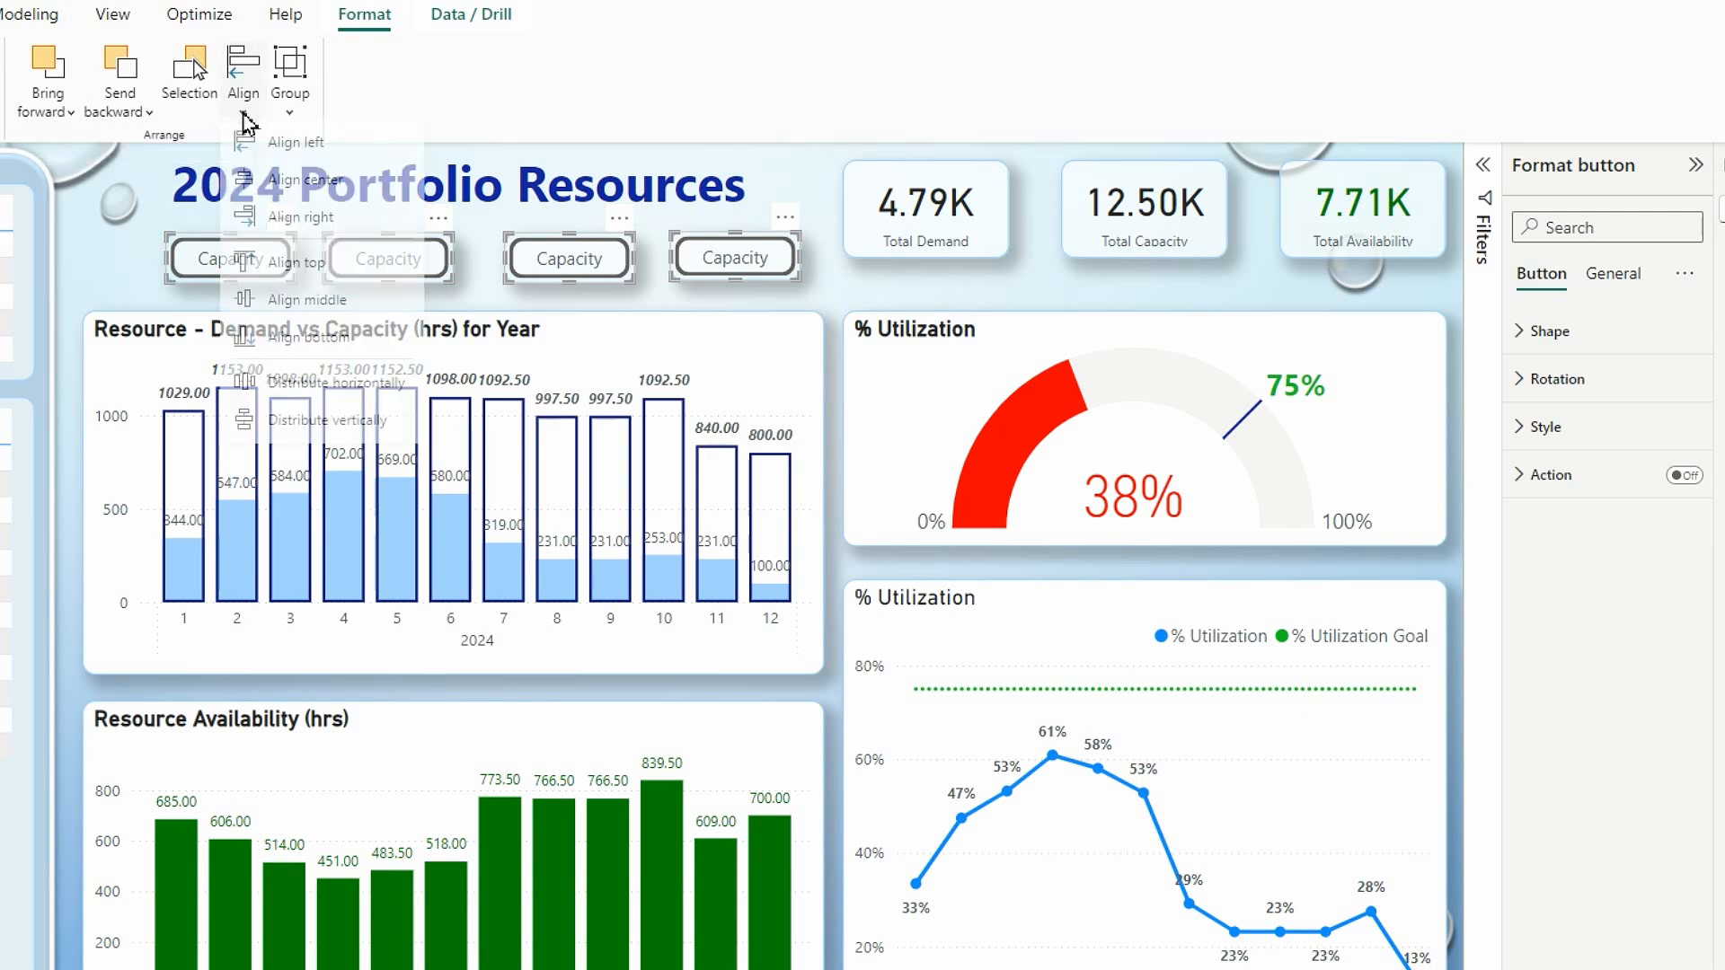
pyautogui.click(310, 392)
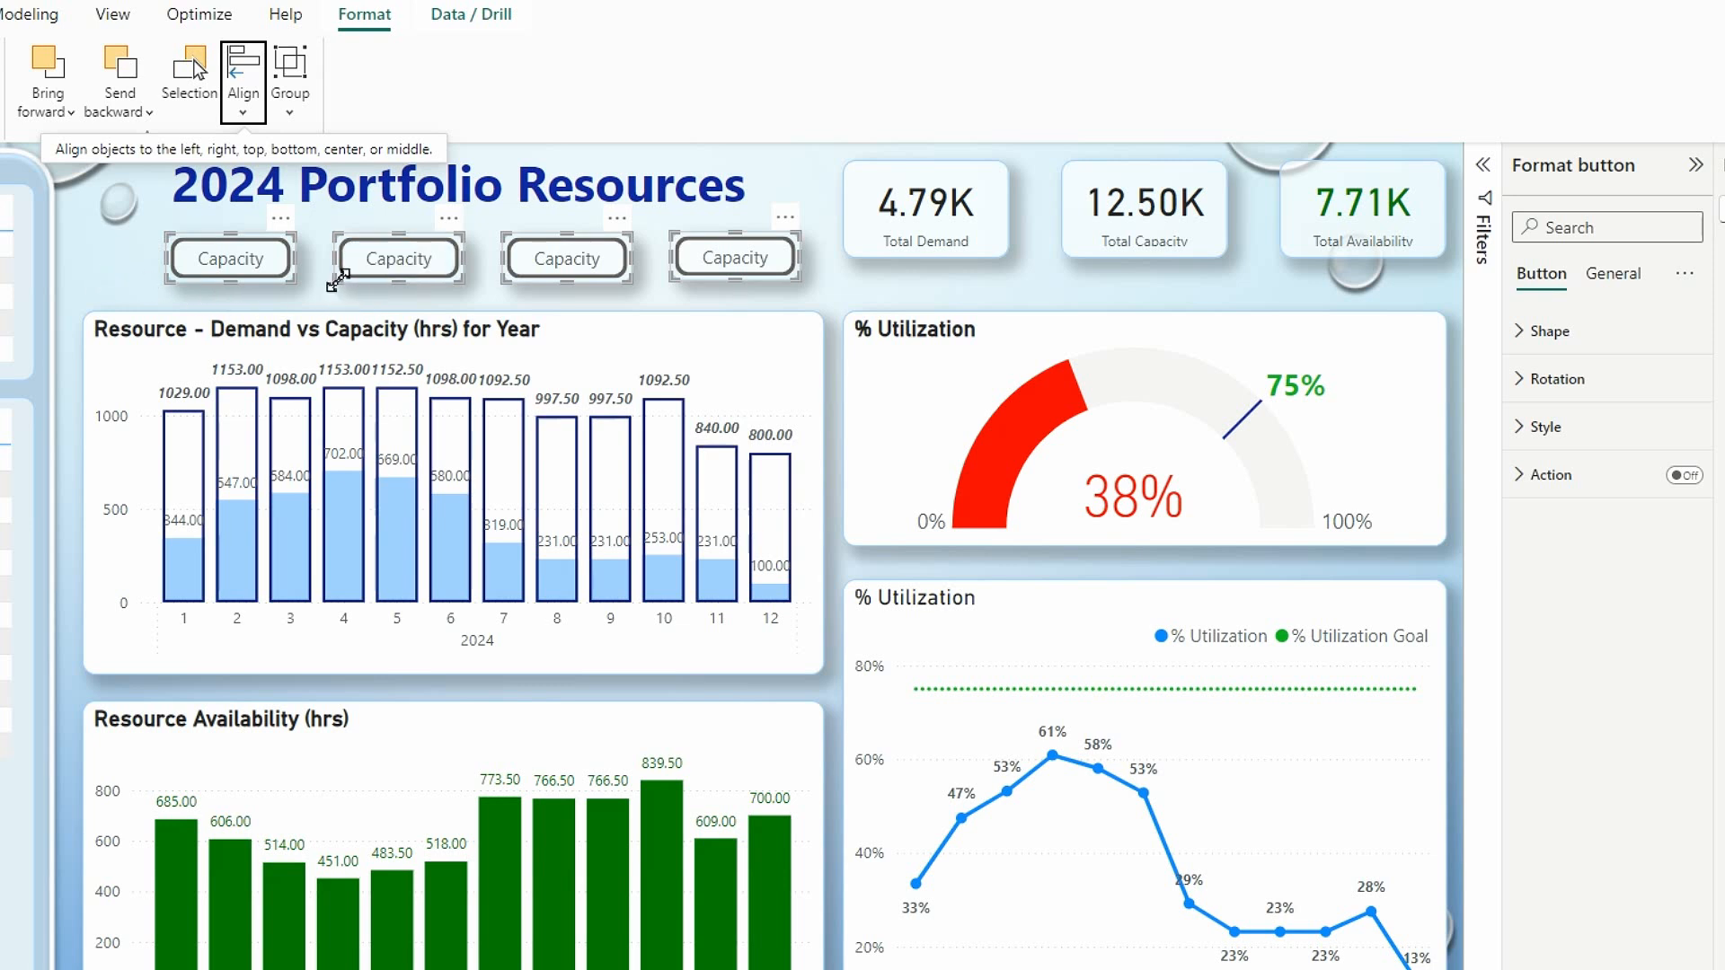
pyautogui.click(131, 267)
# Step: Change the second button's Default state text to Demand
pyautogui.click(396, 265)
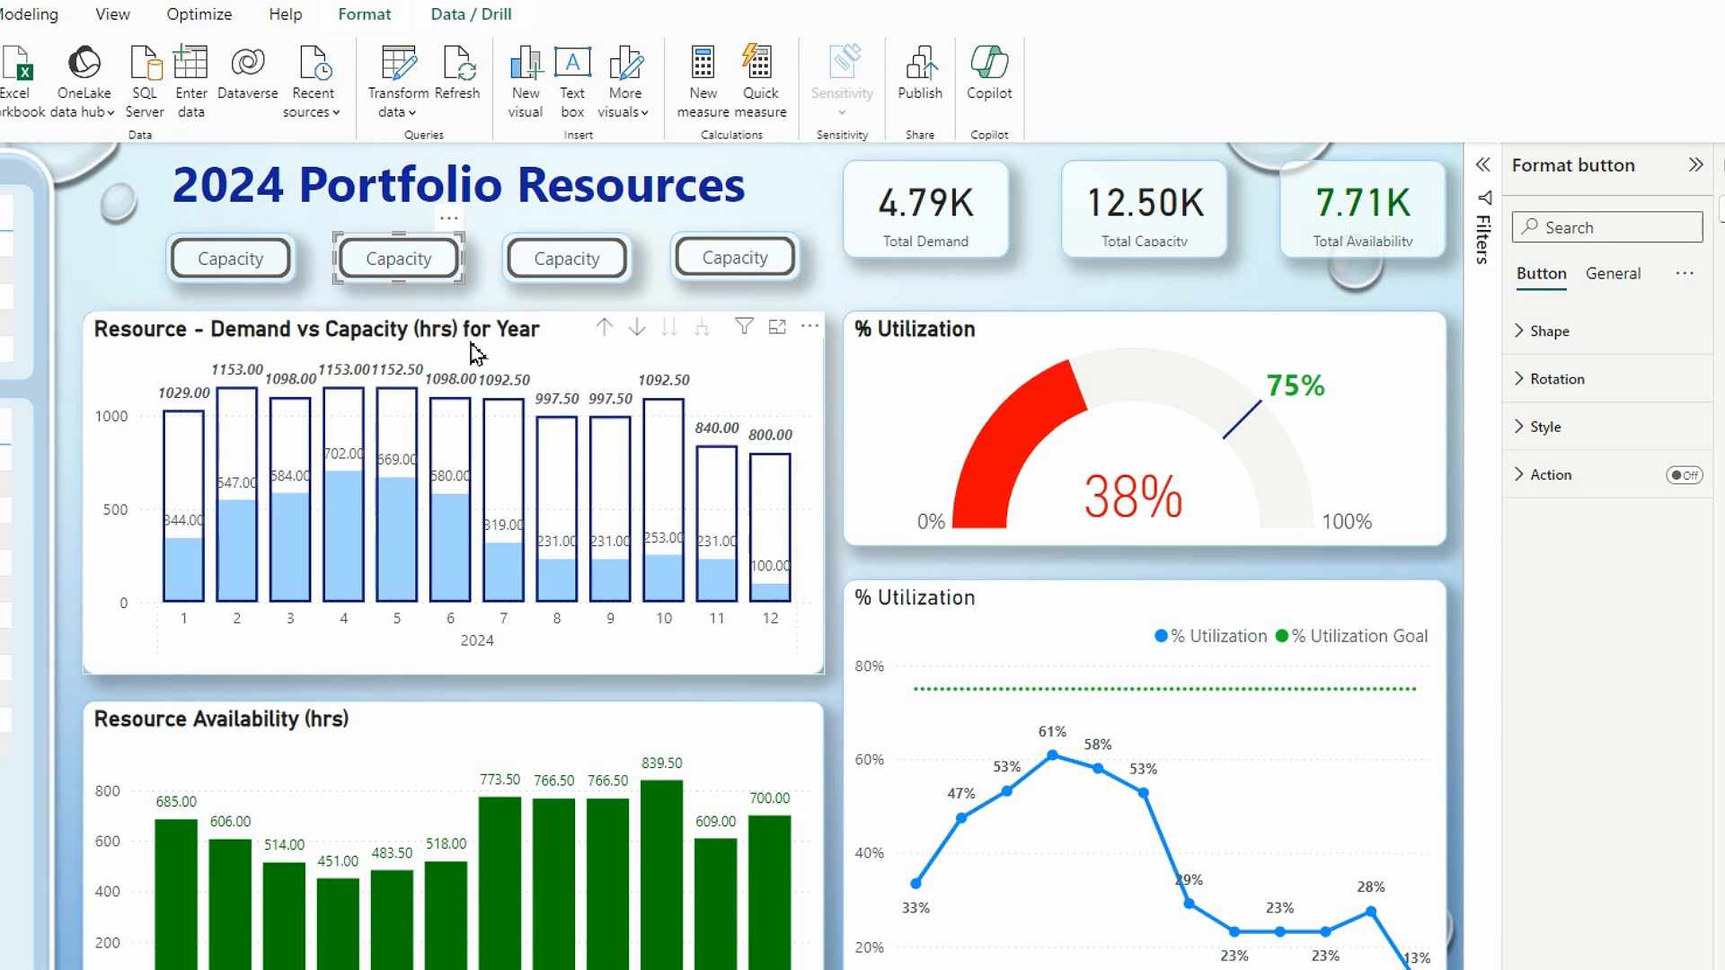
pyautogui.click(1532, 432)
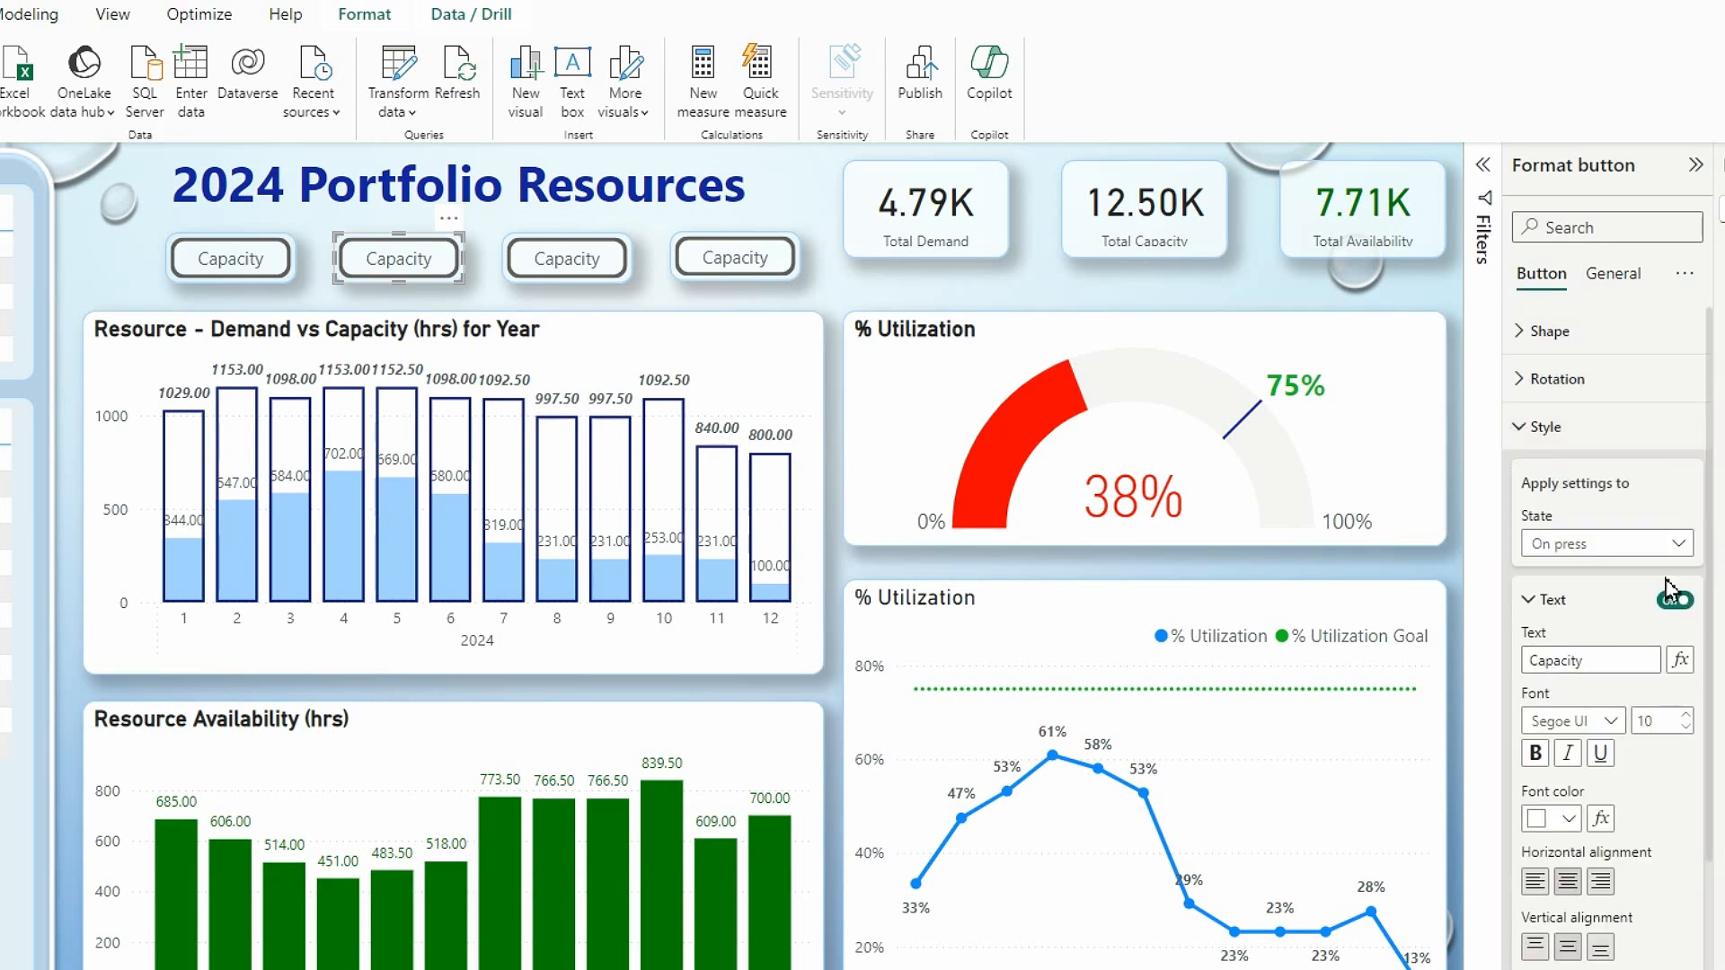
pyautogui.click(1683, 546)
pyautogui.click(1602, 578)
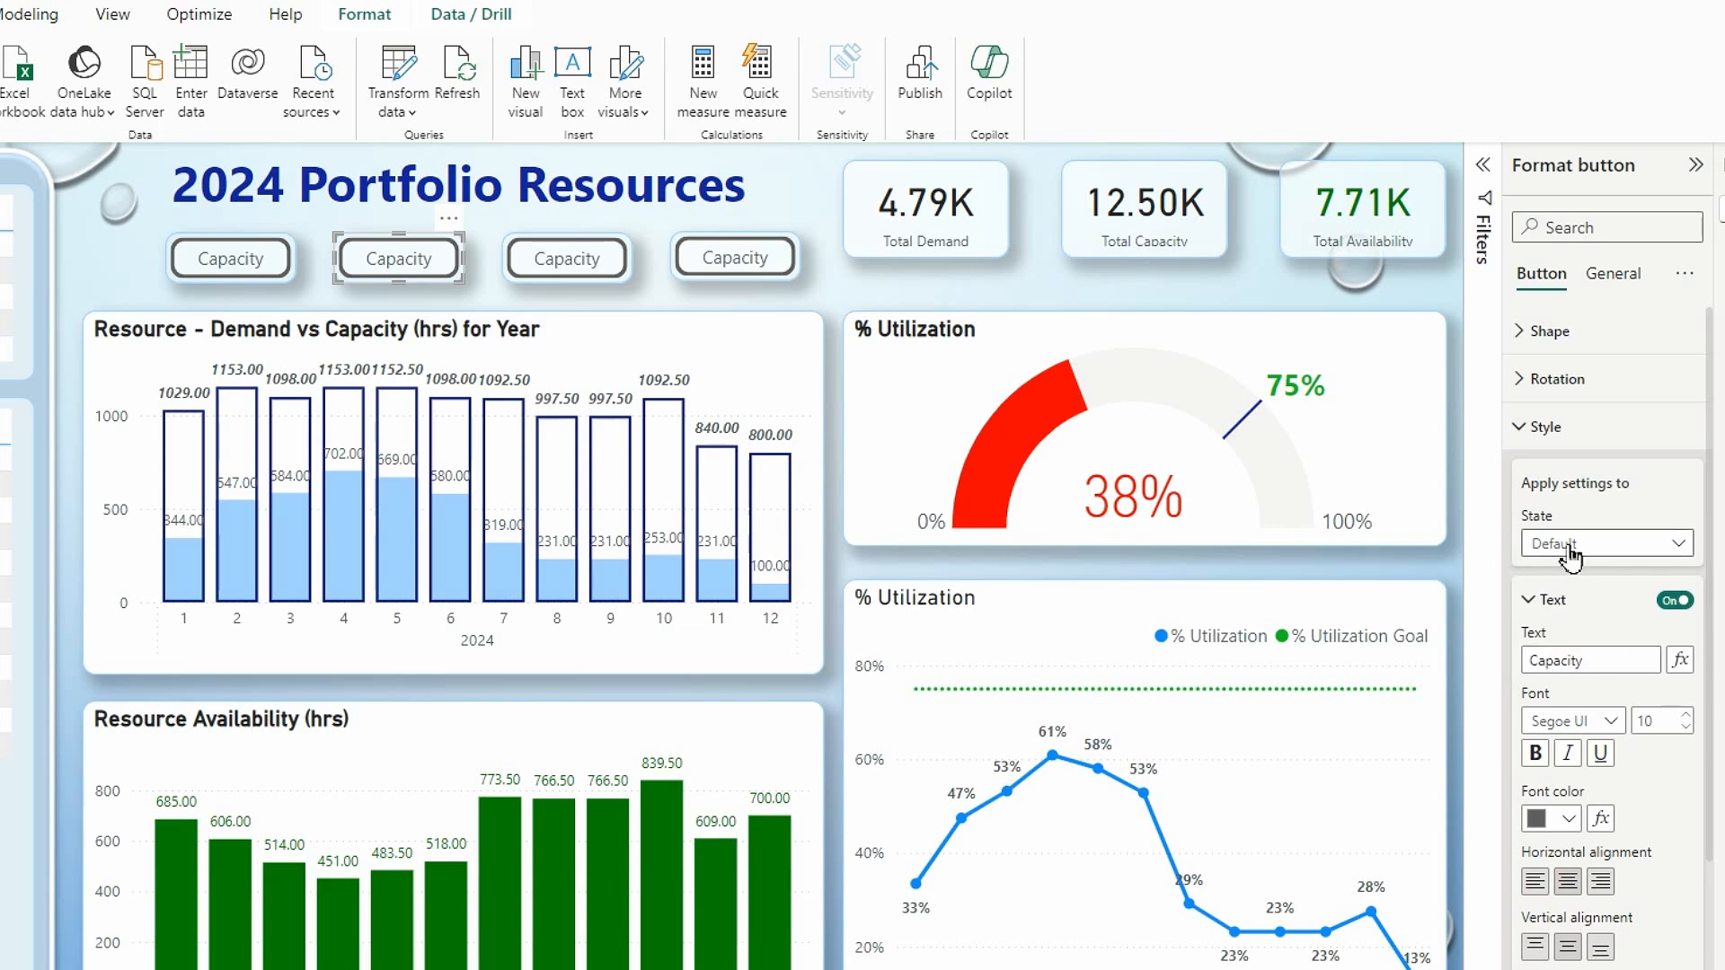
pyautogui.moveTo(1597, 665); pyautogui.dragTo(1502, 667)
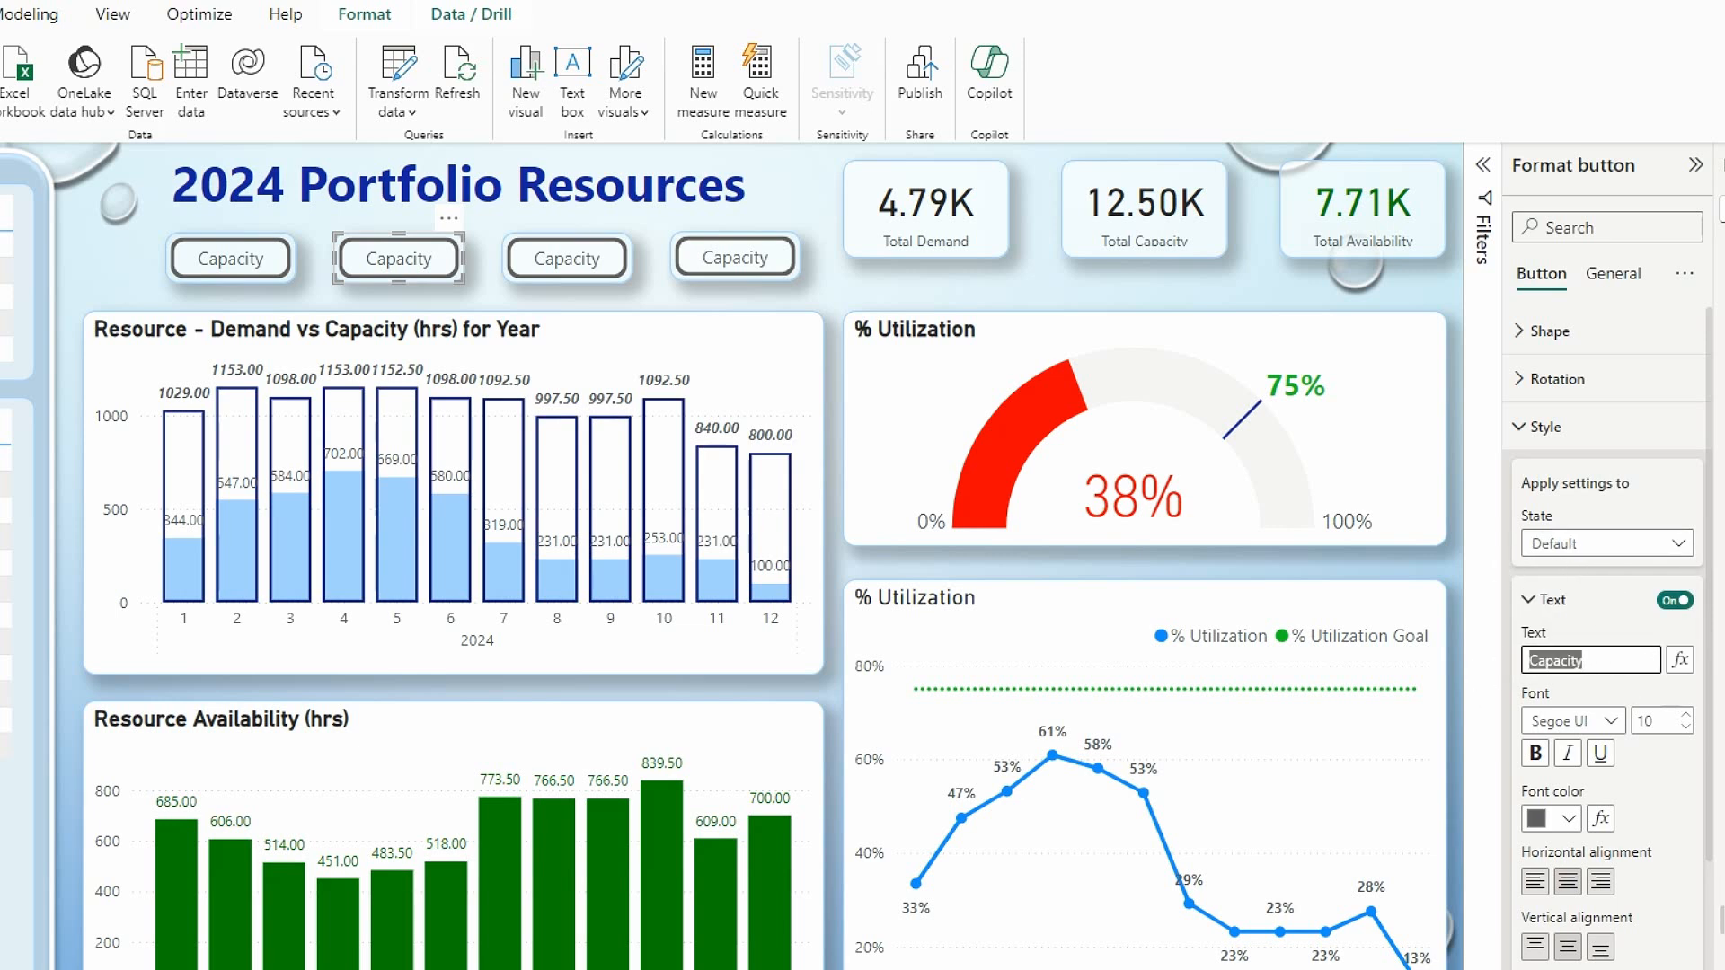
pyautogui.write('D')
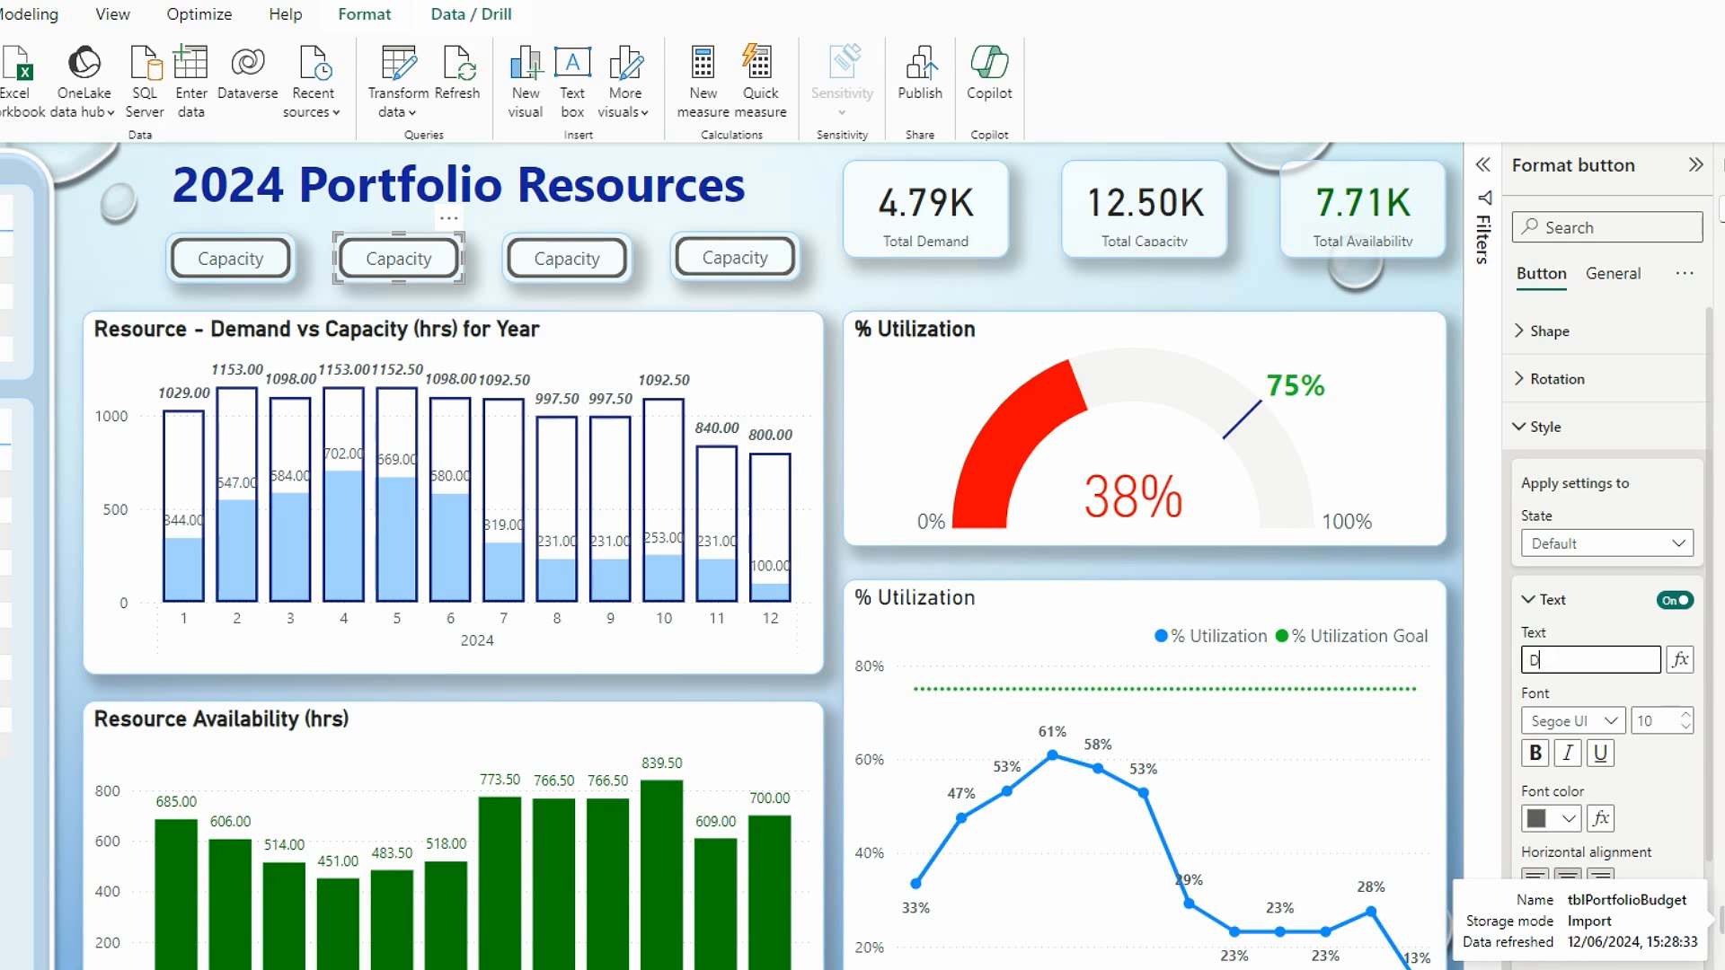
pyautogui.write('emand')
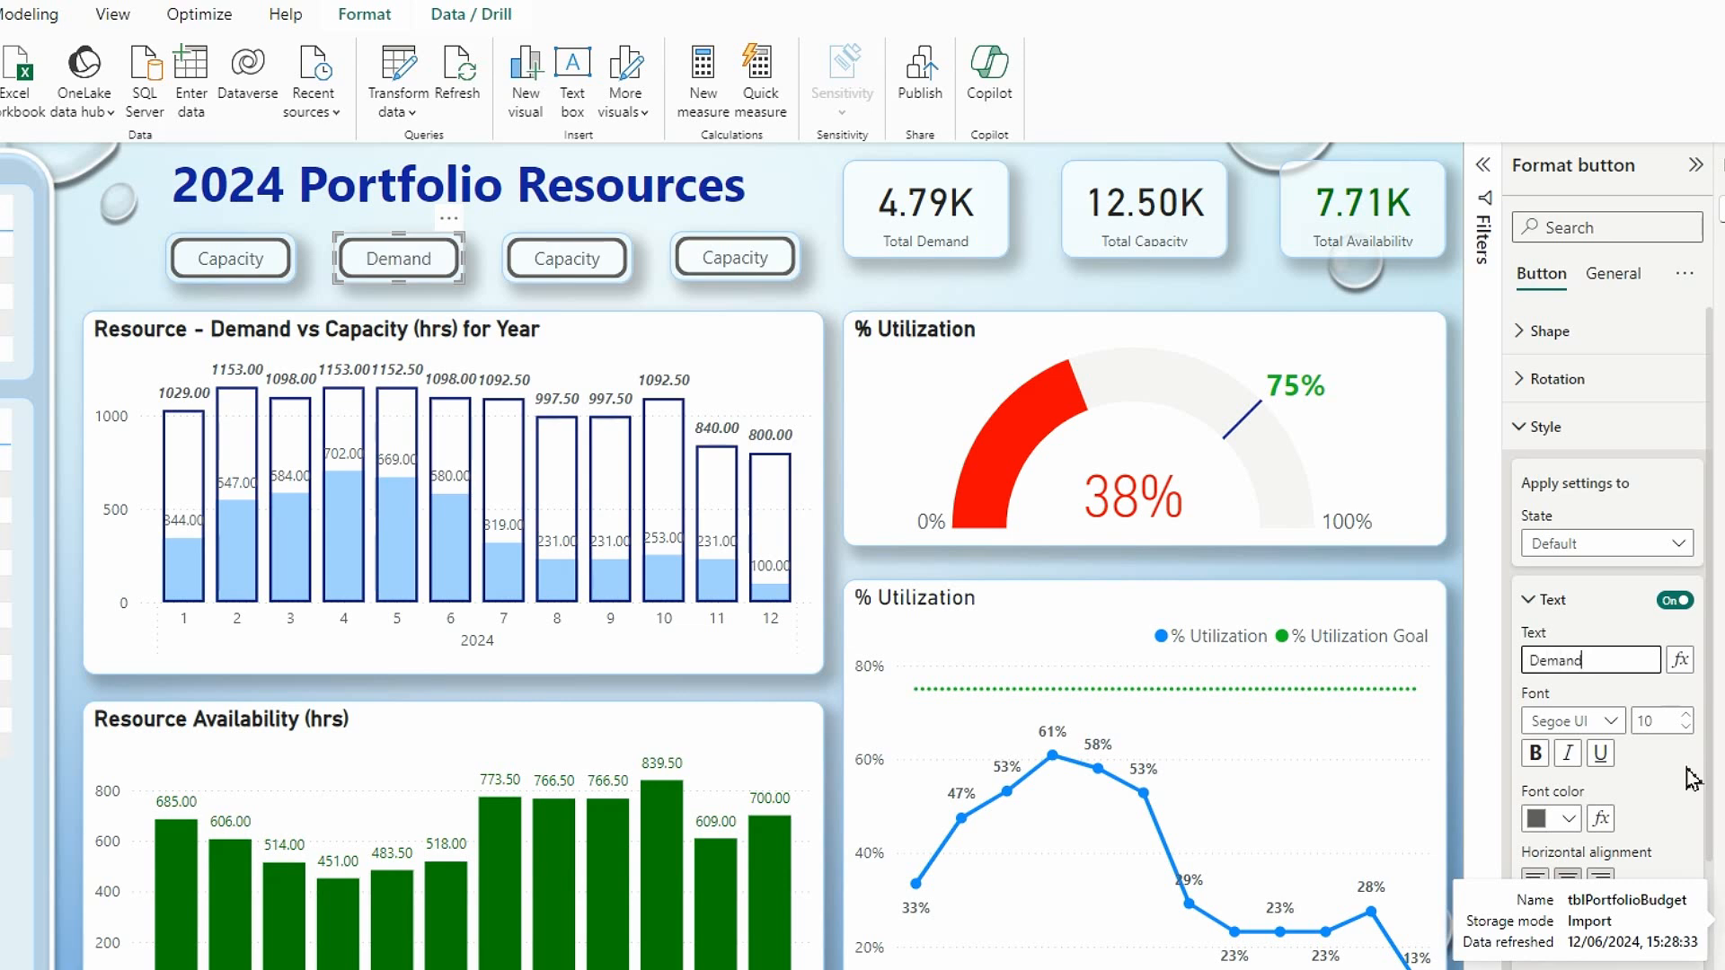
pyautogui.click(1629, 624)
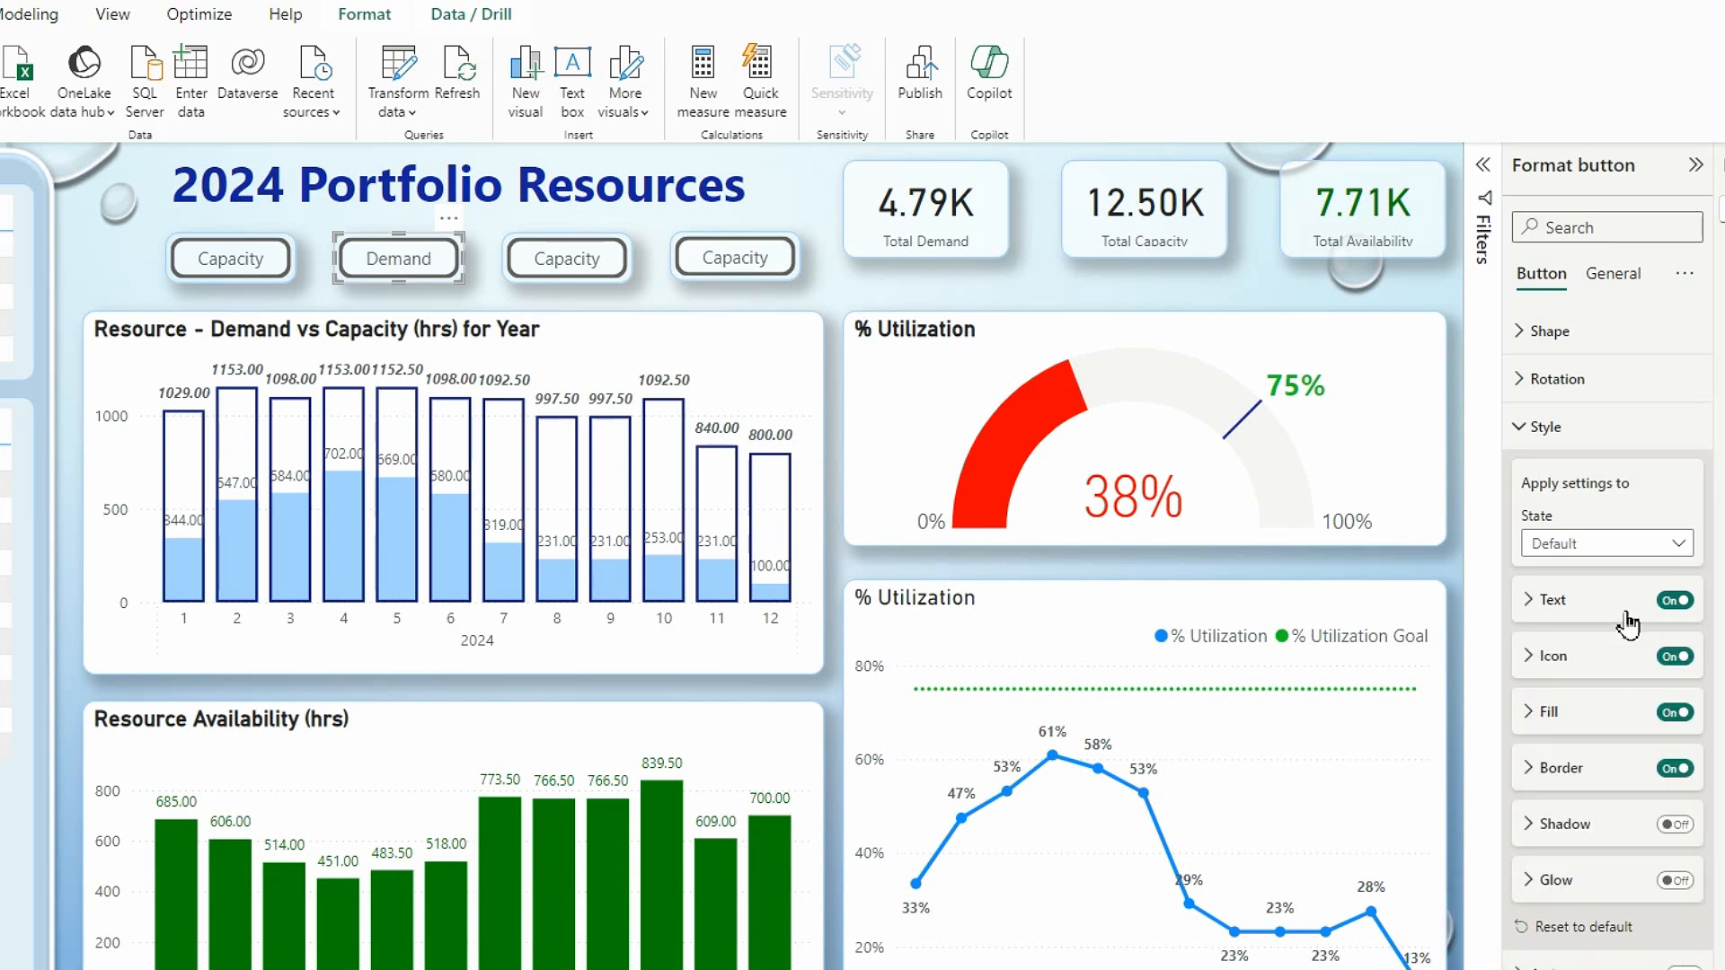
# Step: Change the third button's Default state text to Availability
pyautogui.click(602, 274)
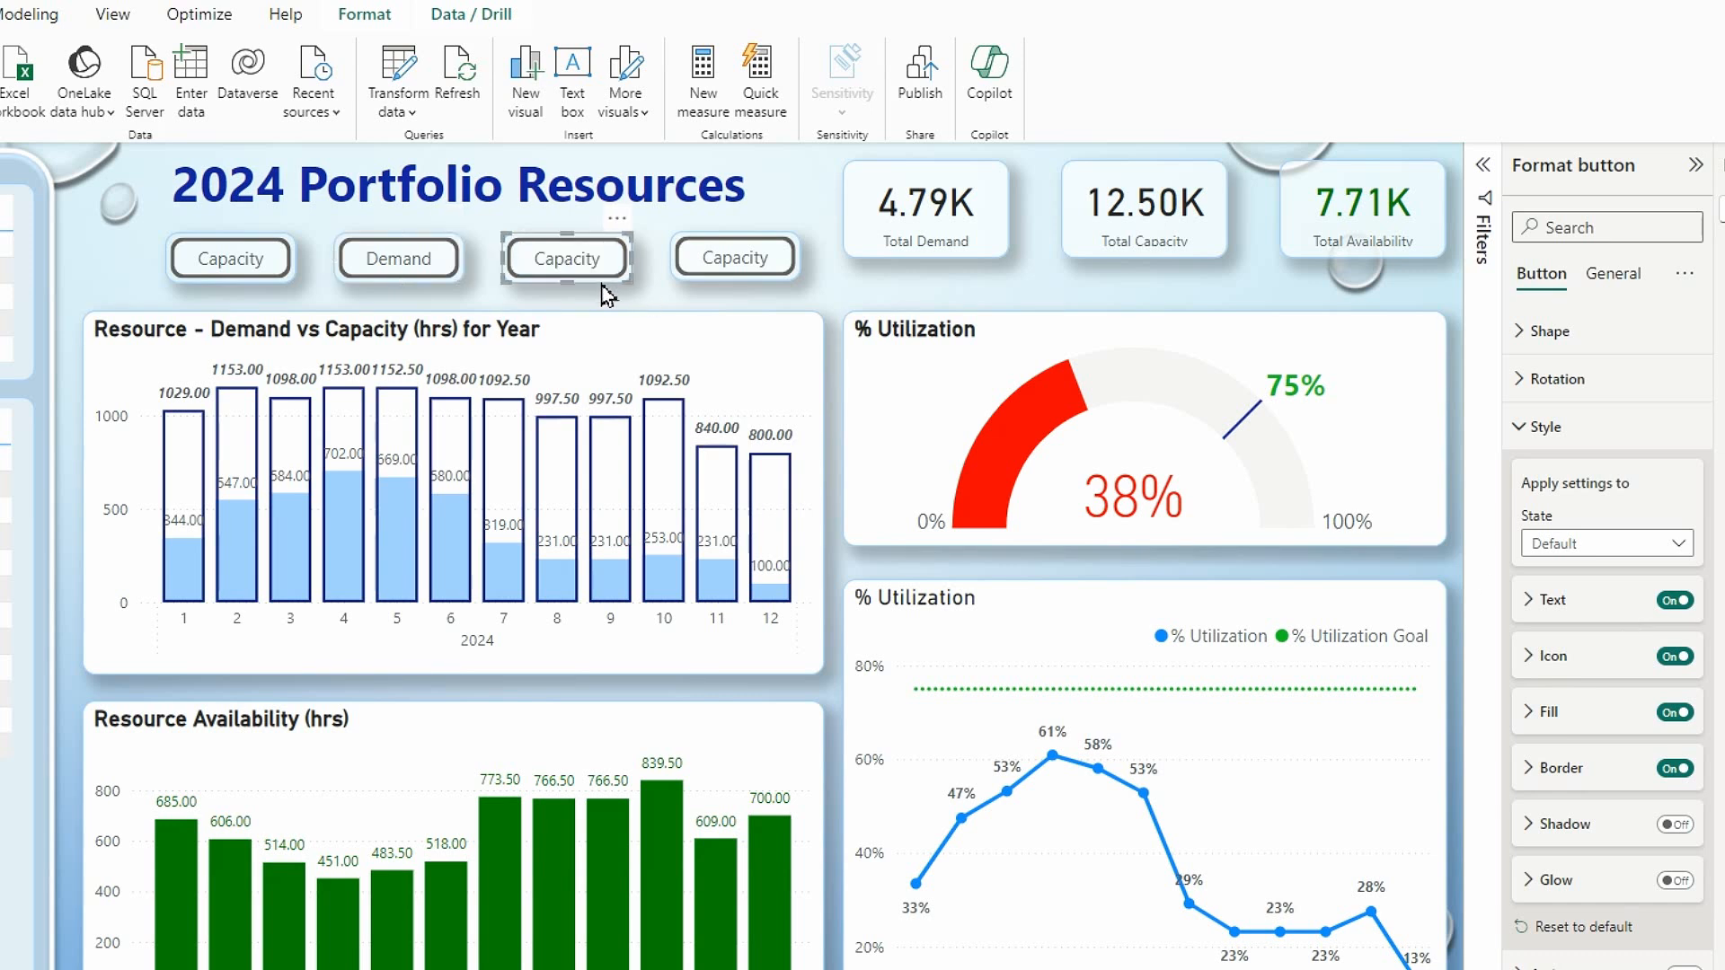
pyautogui.click(1535, 616)
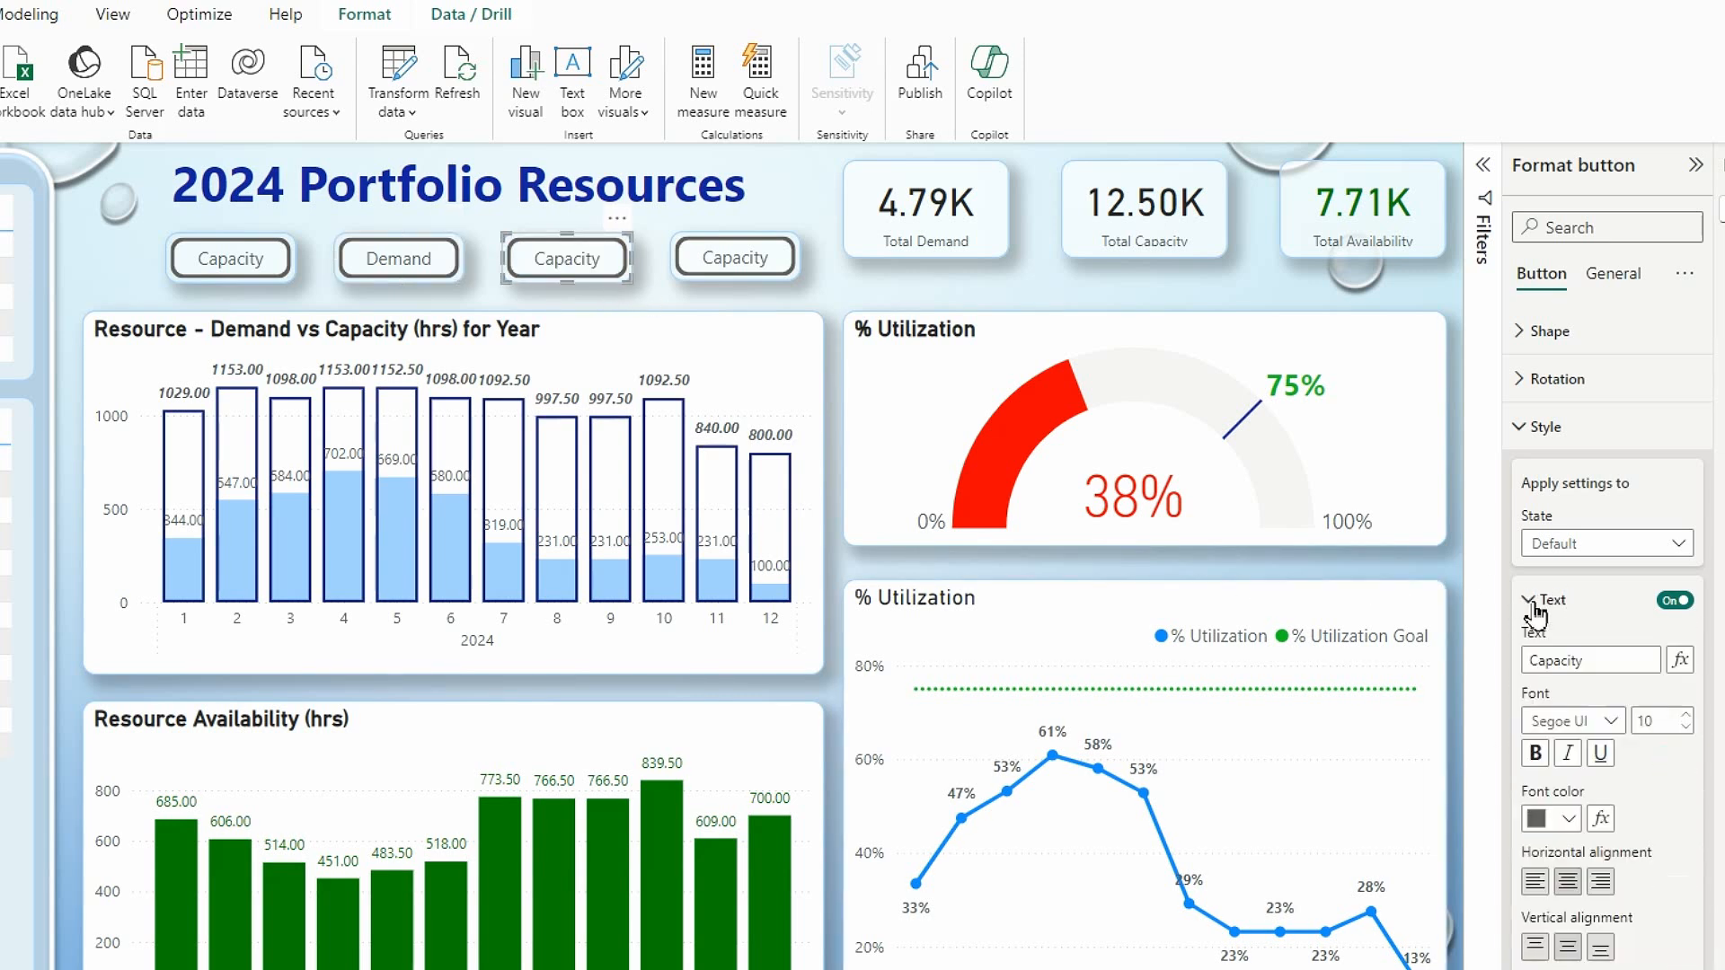
pyautogui.doubleClick(1608, 660)
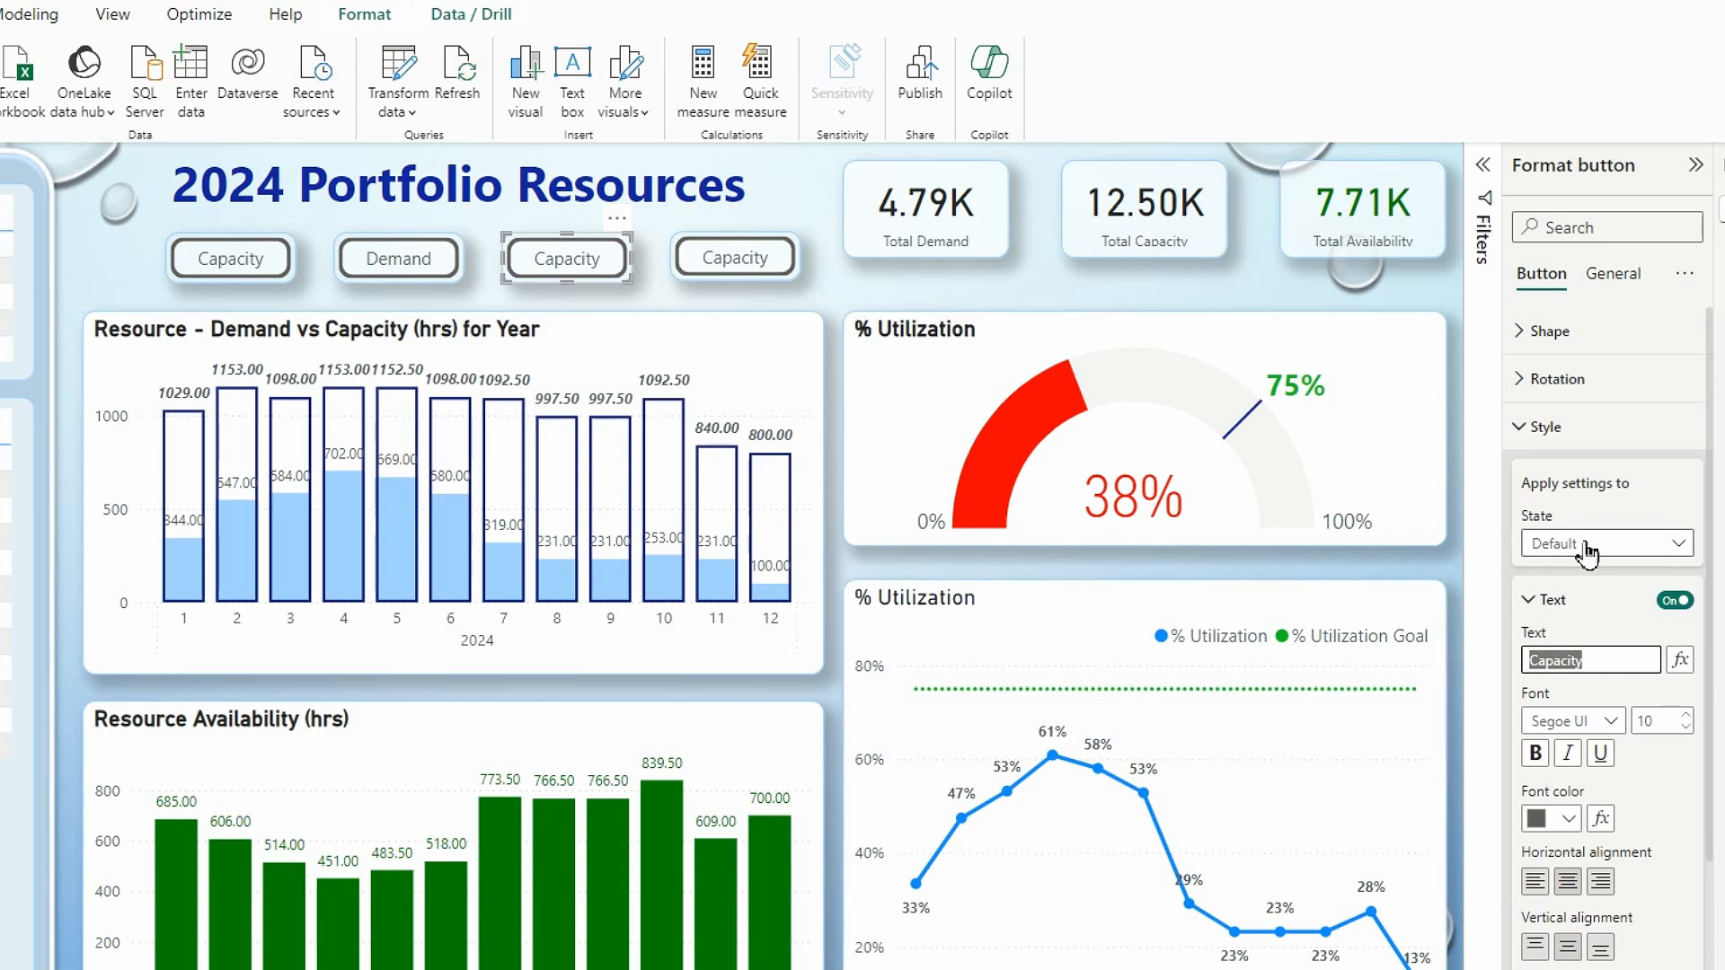
pyautogui.write('vailabil')
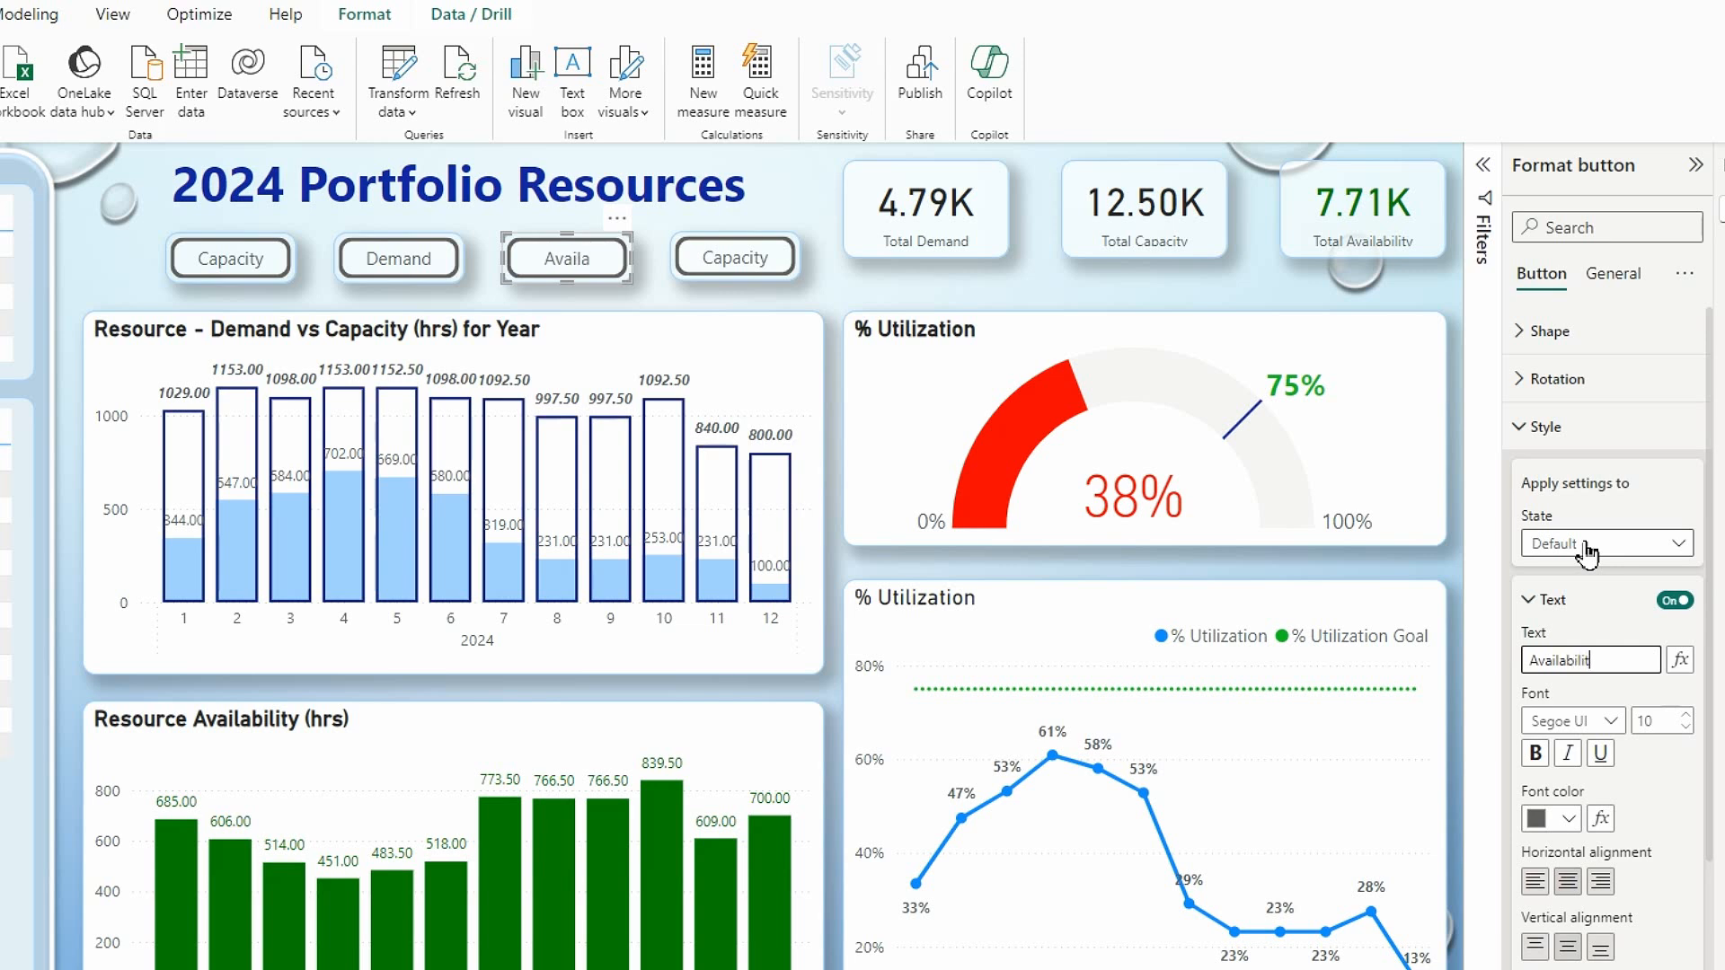
# Step: Change the fourth button's Default state text to Utilization
pyautogui.click(789, 286)
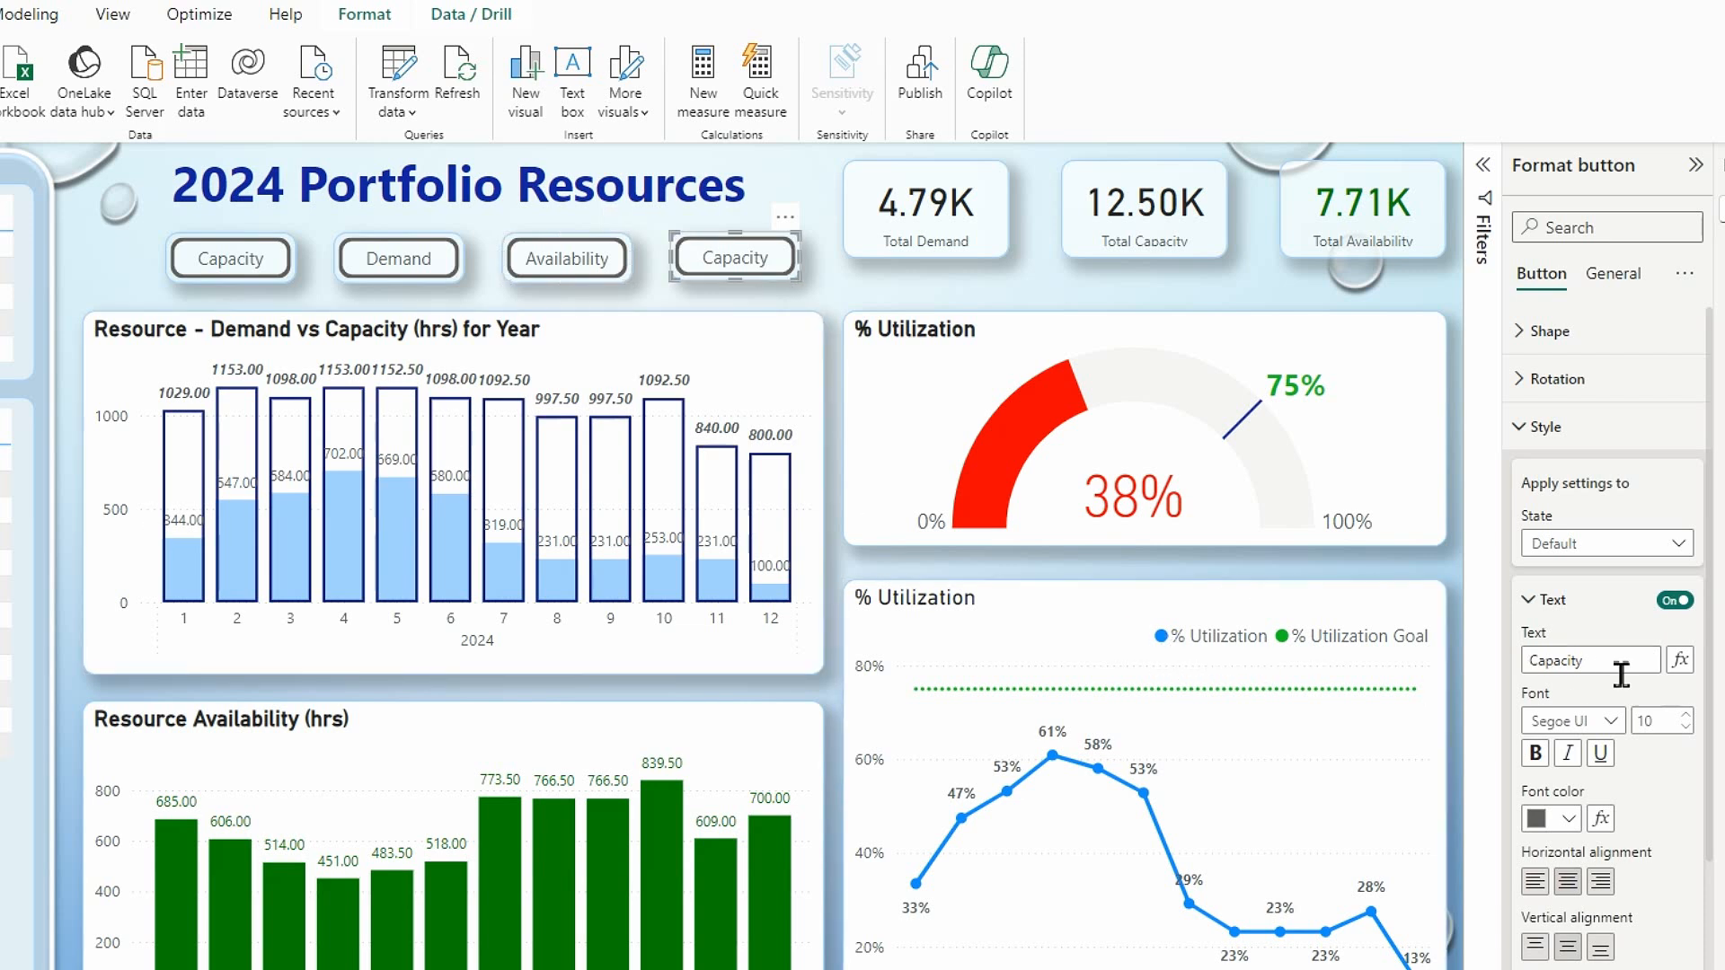
pyautogui.moveTo(1621, 671); pyautogui.dragTo(1475, 665)
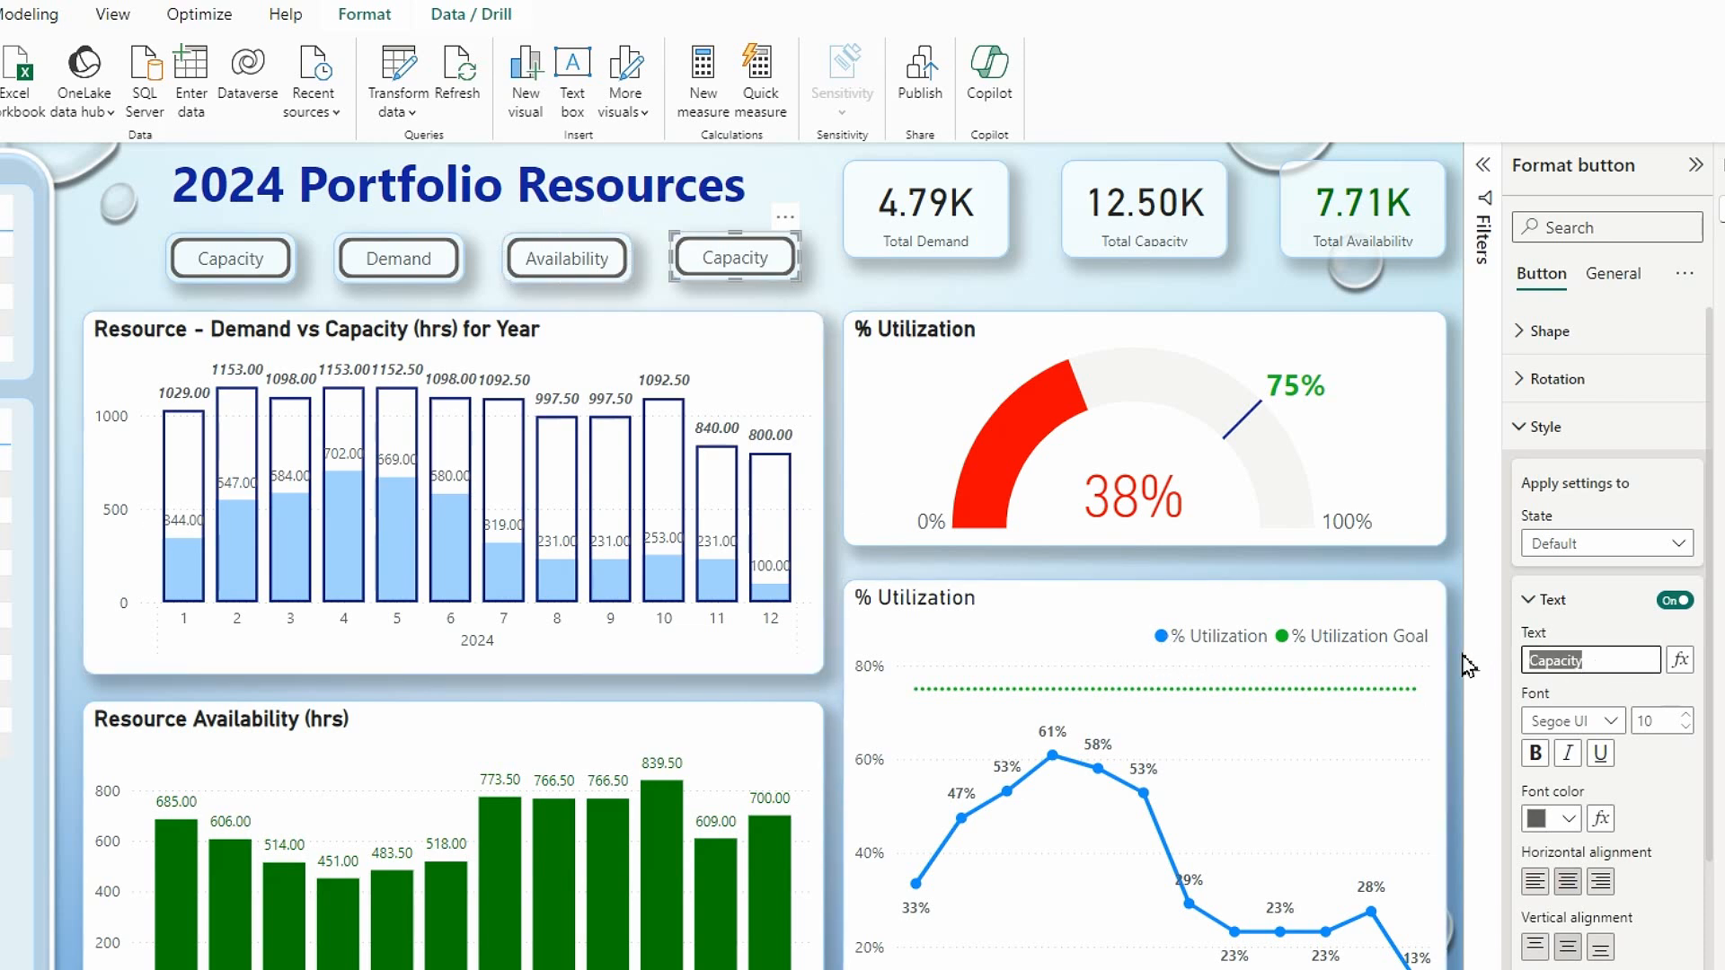
pyautogui.write('Utilization')
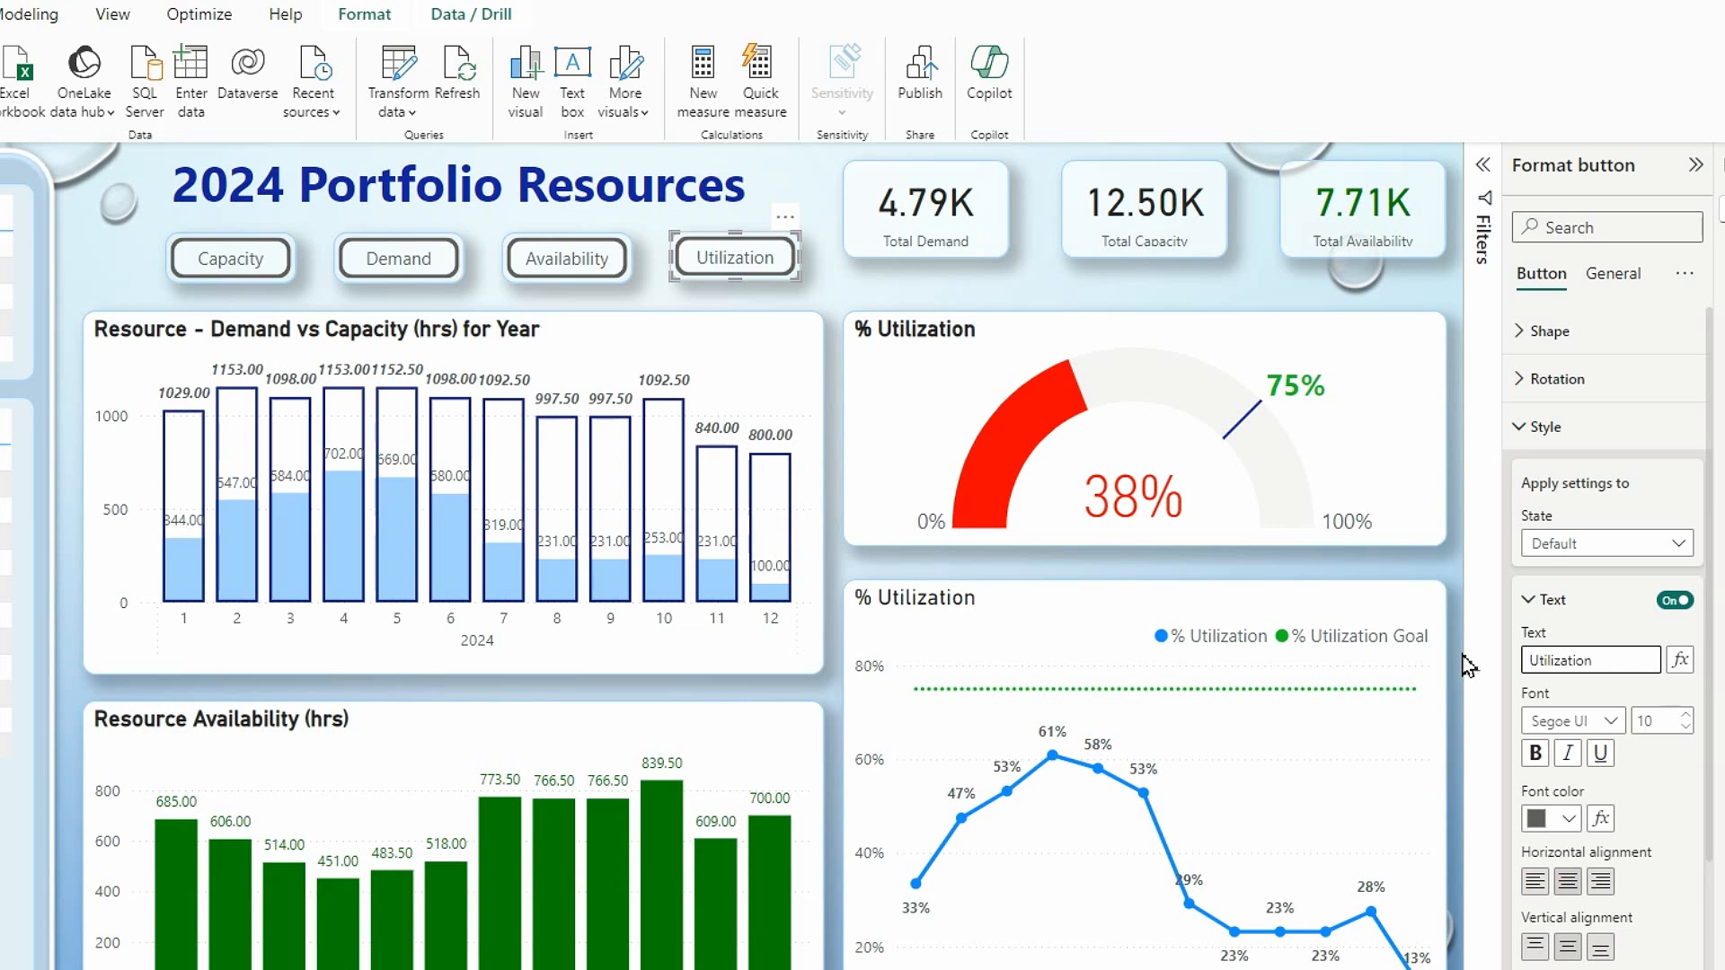
pyautogui.click(1690, 795)
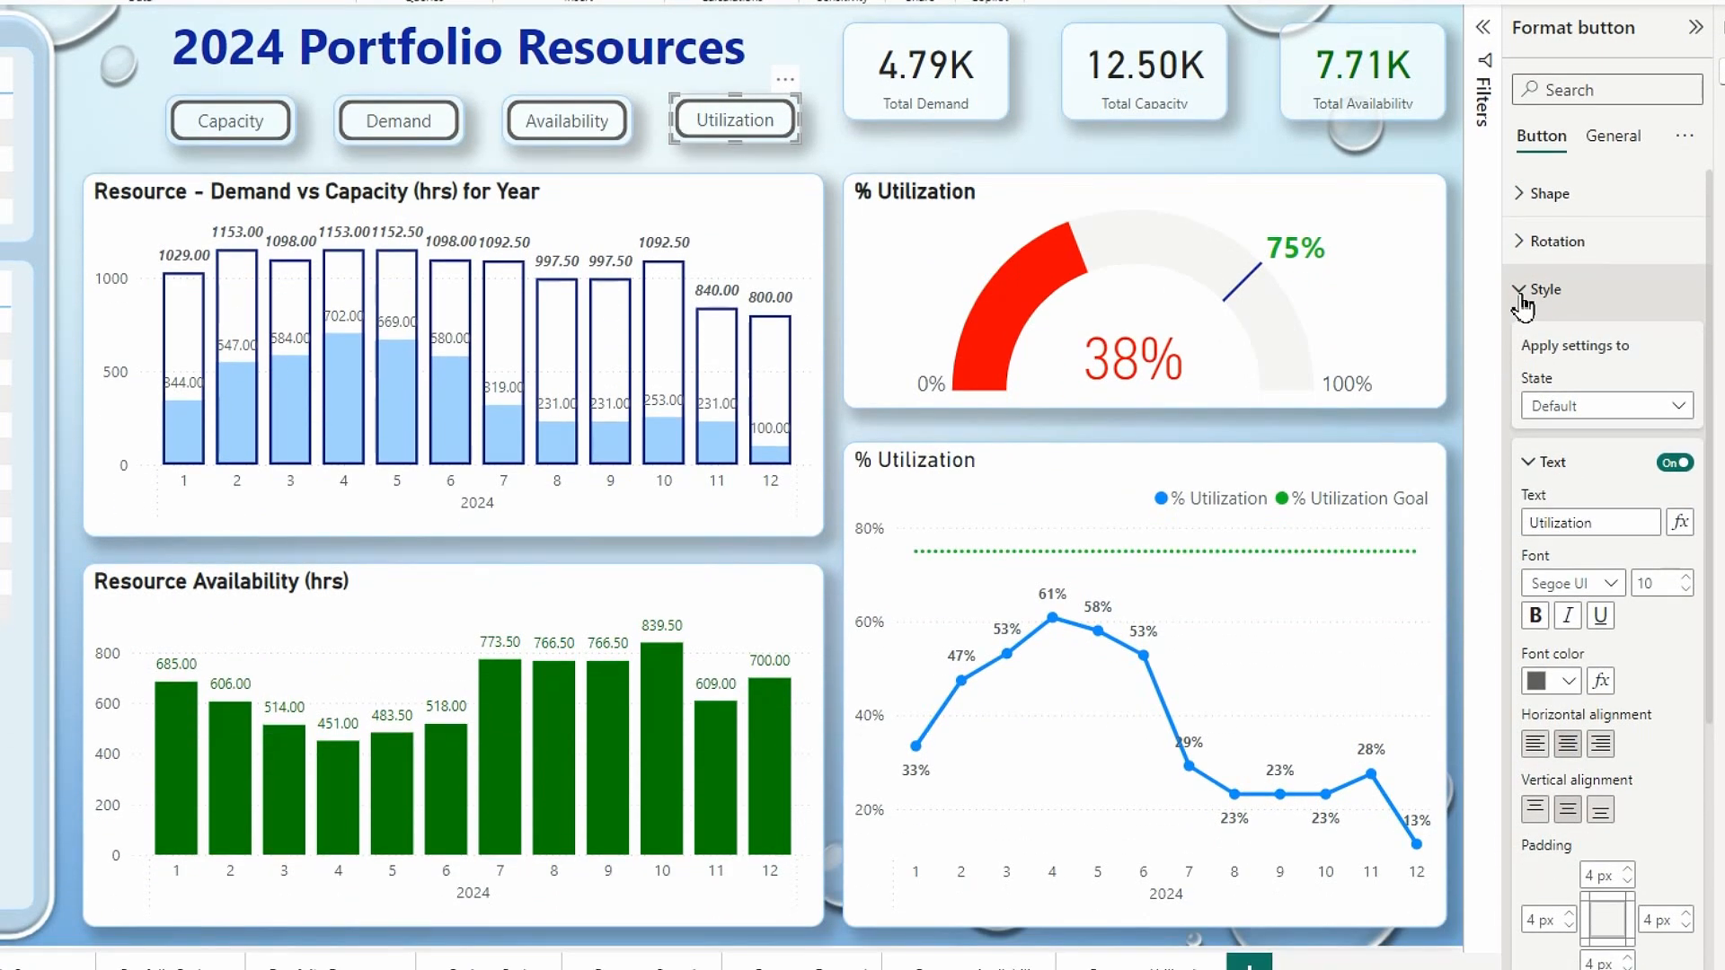
# Step: Enable the Utilization button's action and set it to Page navigation with Resource Utilization as the destination
pyautogui.click(1537, 391)
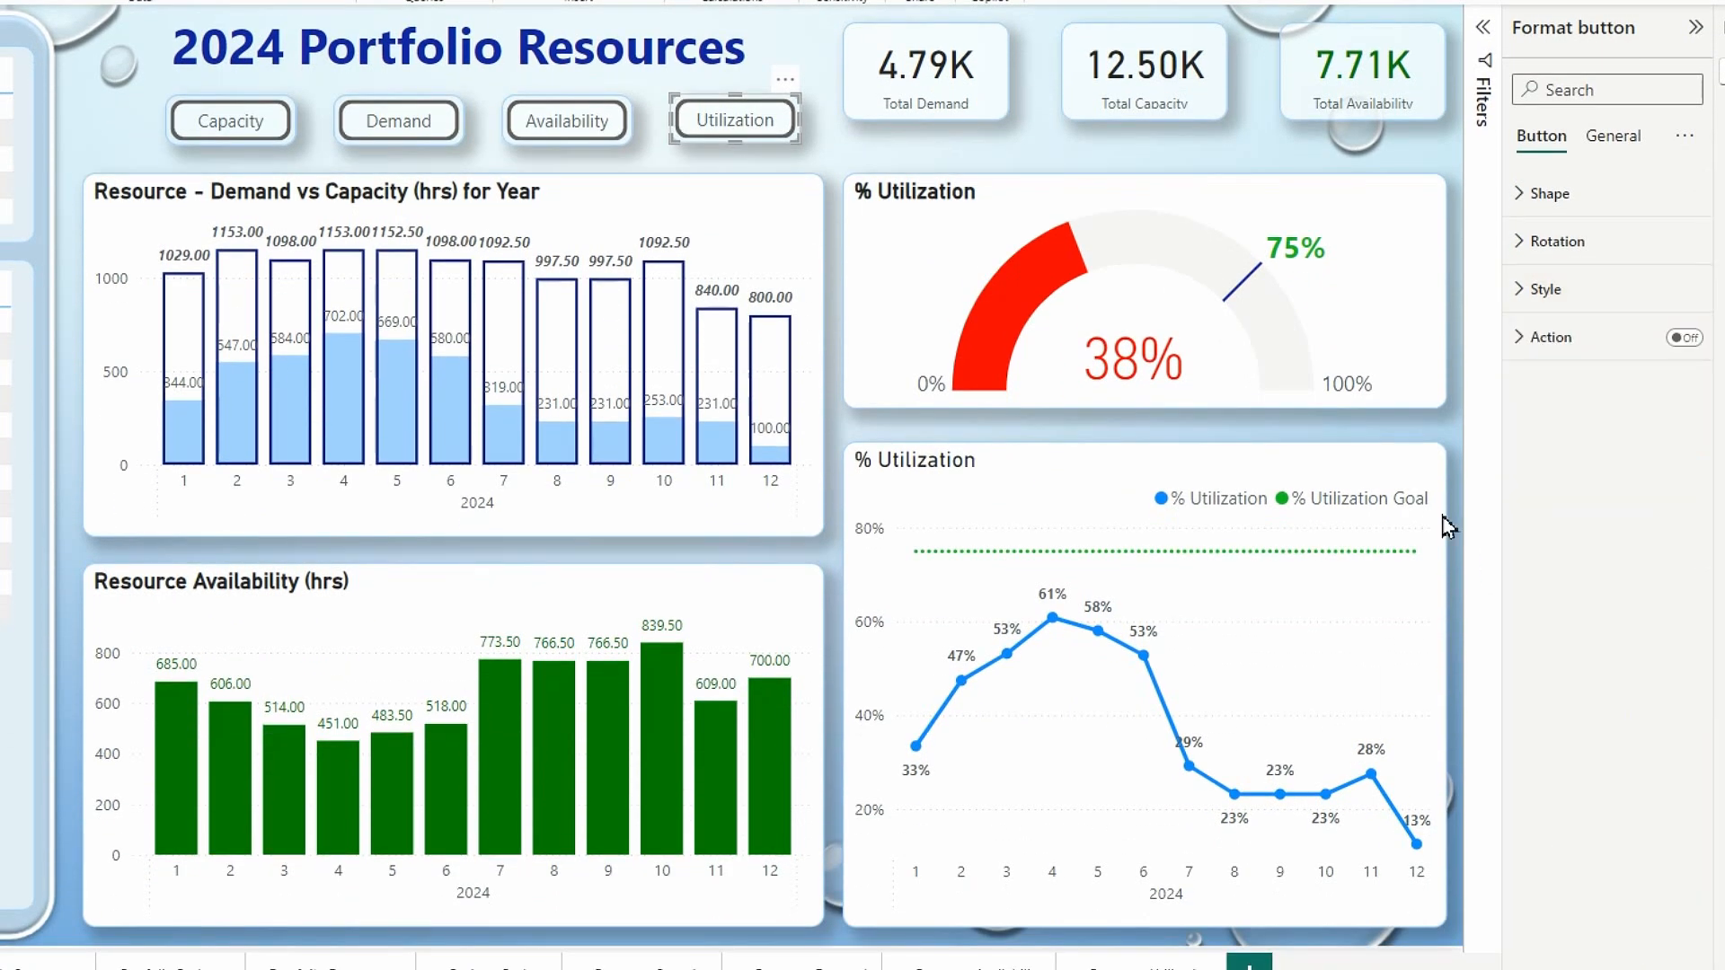
pyautogui.click(1685, 337)
pyautogui.click(1530, 340)
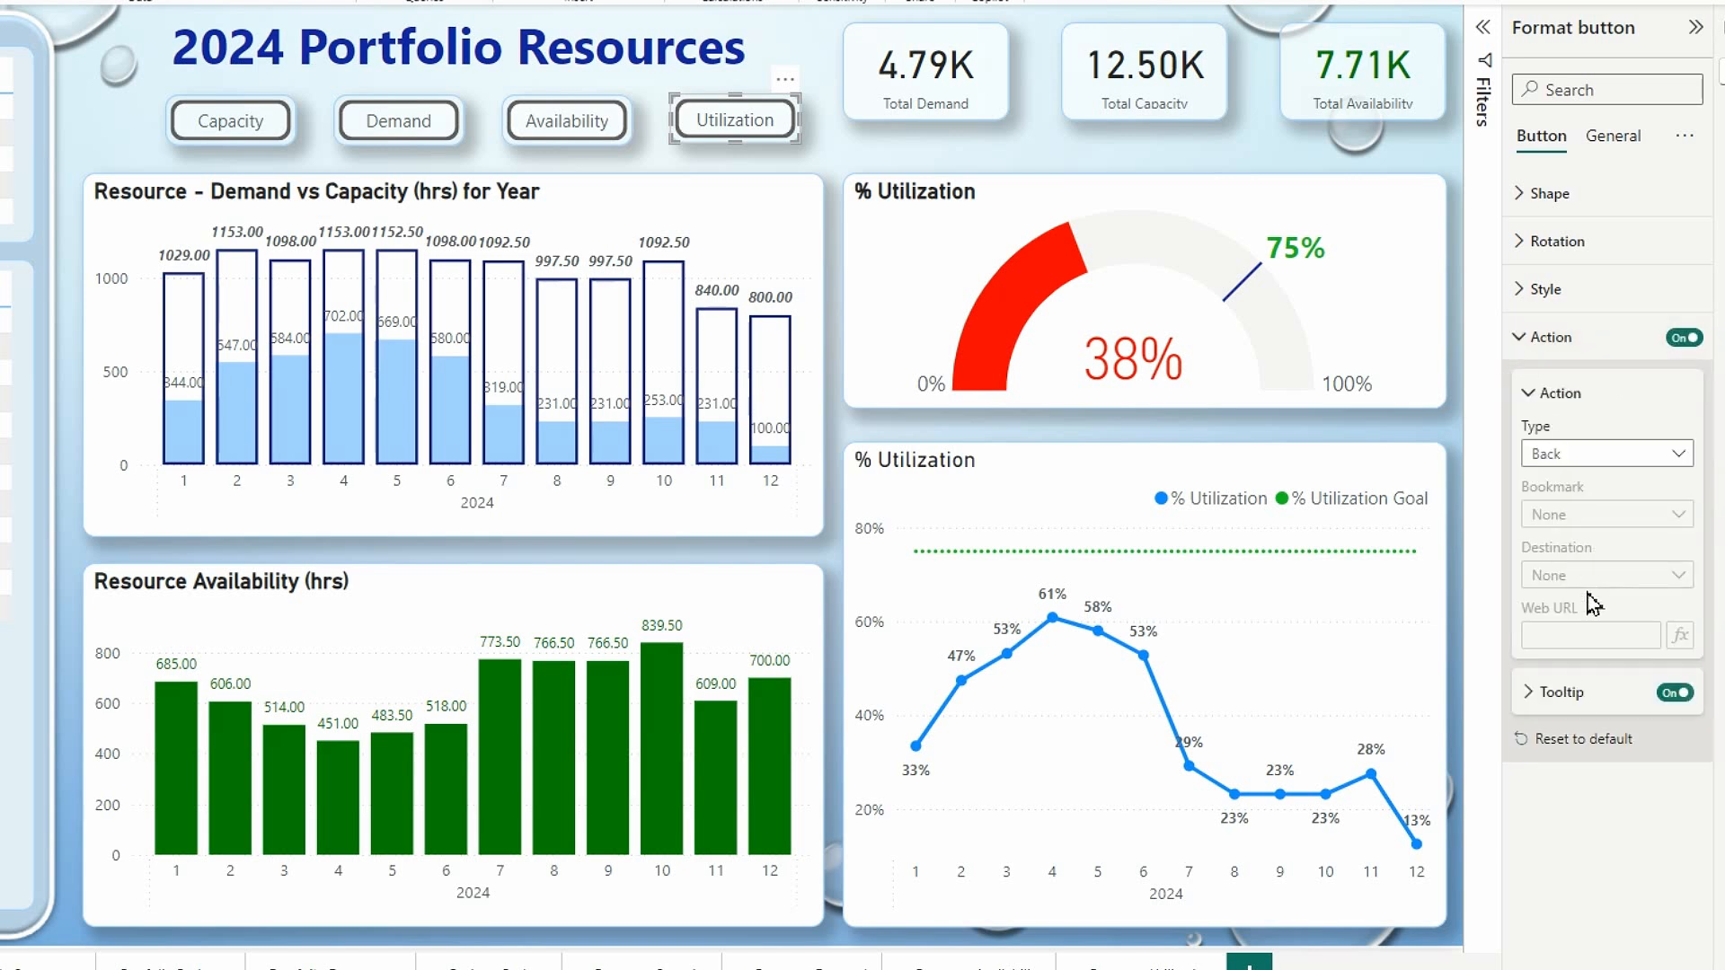
pyautogui.click(1677, 454)
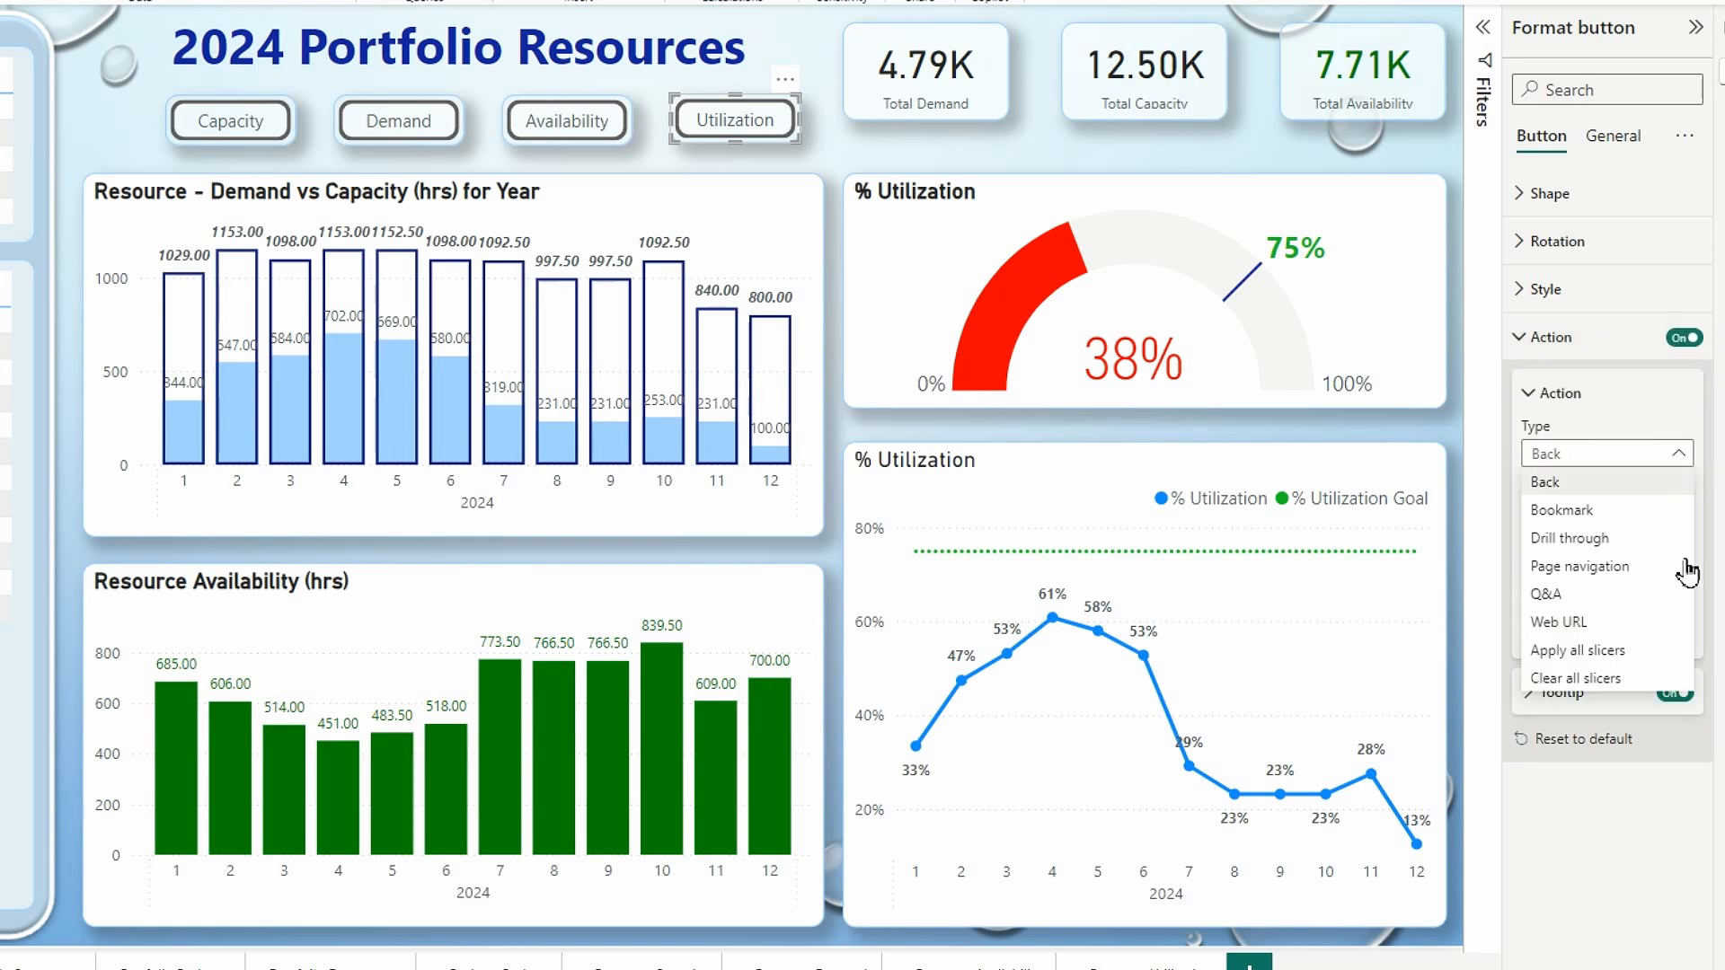
pyautogui.click(1563, 567)
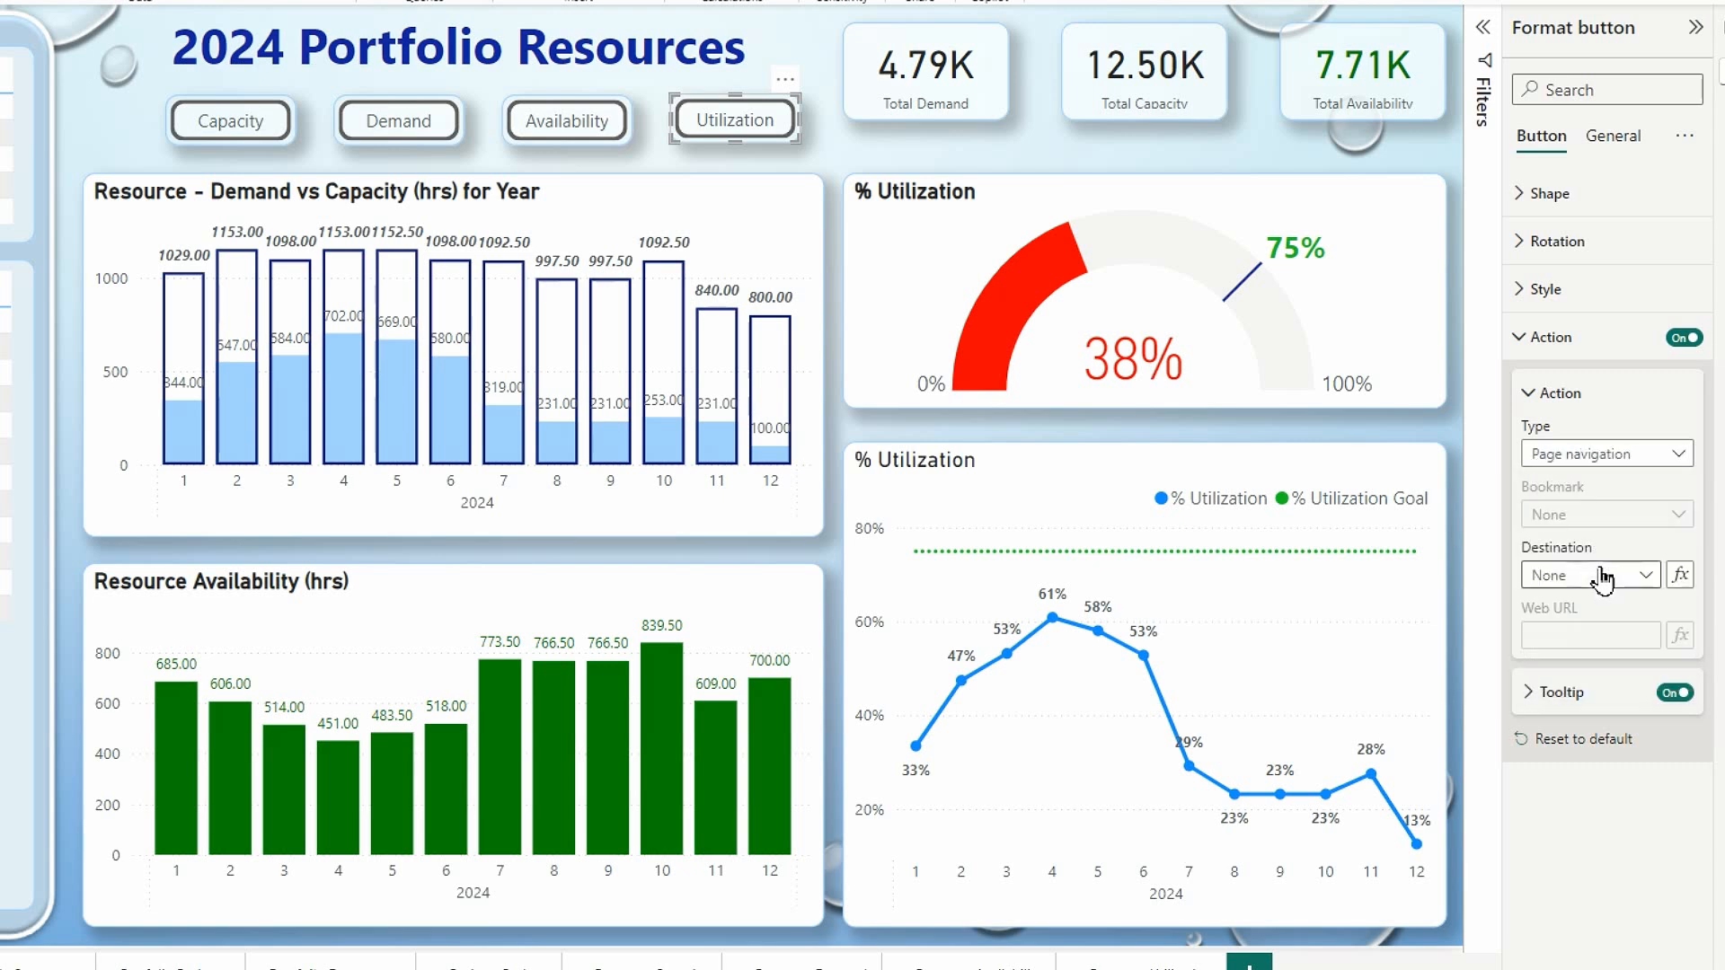
pyautogui.click(1647, 595)
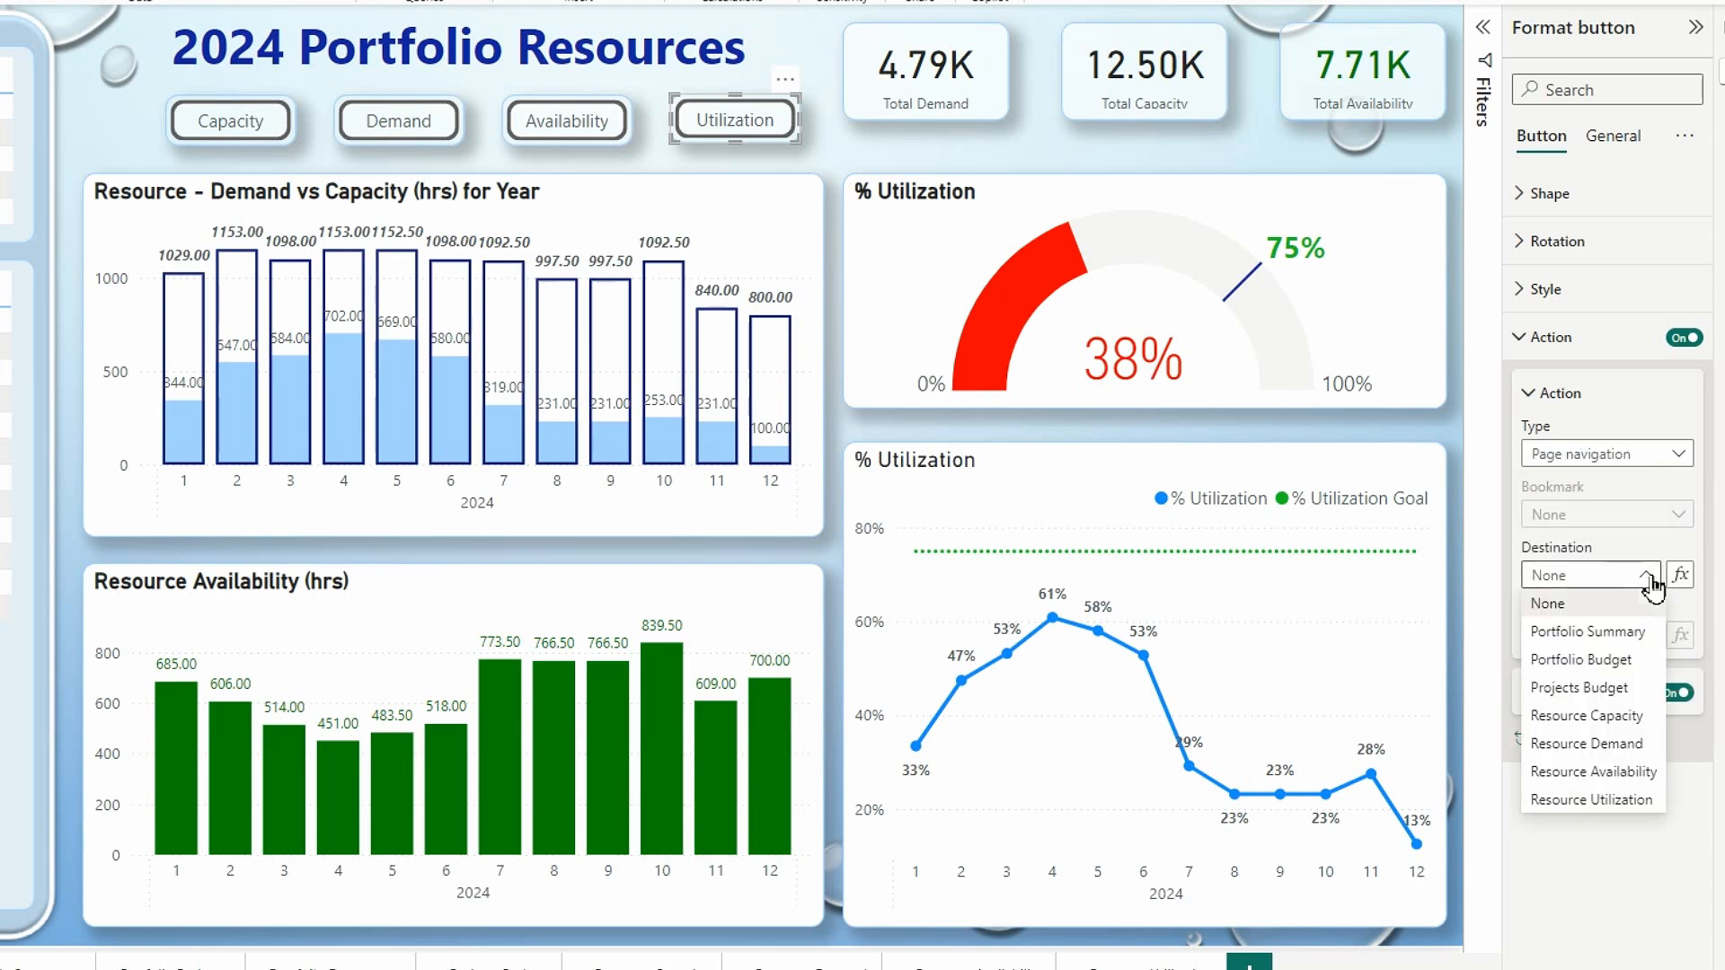
pyautogui.click(1564, 801)
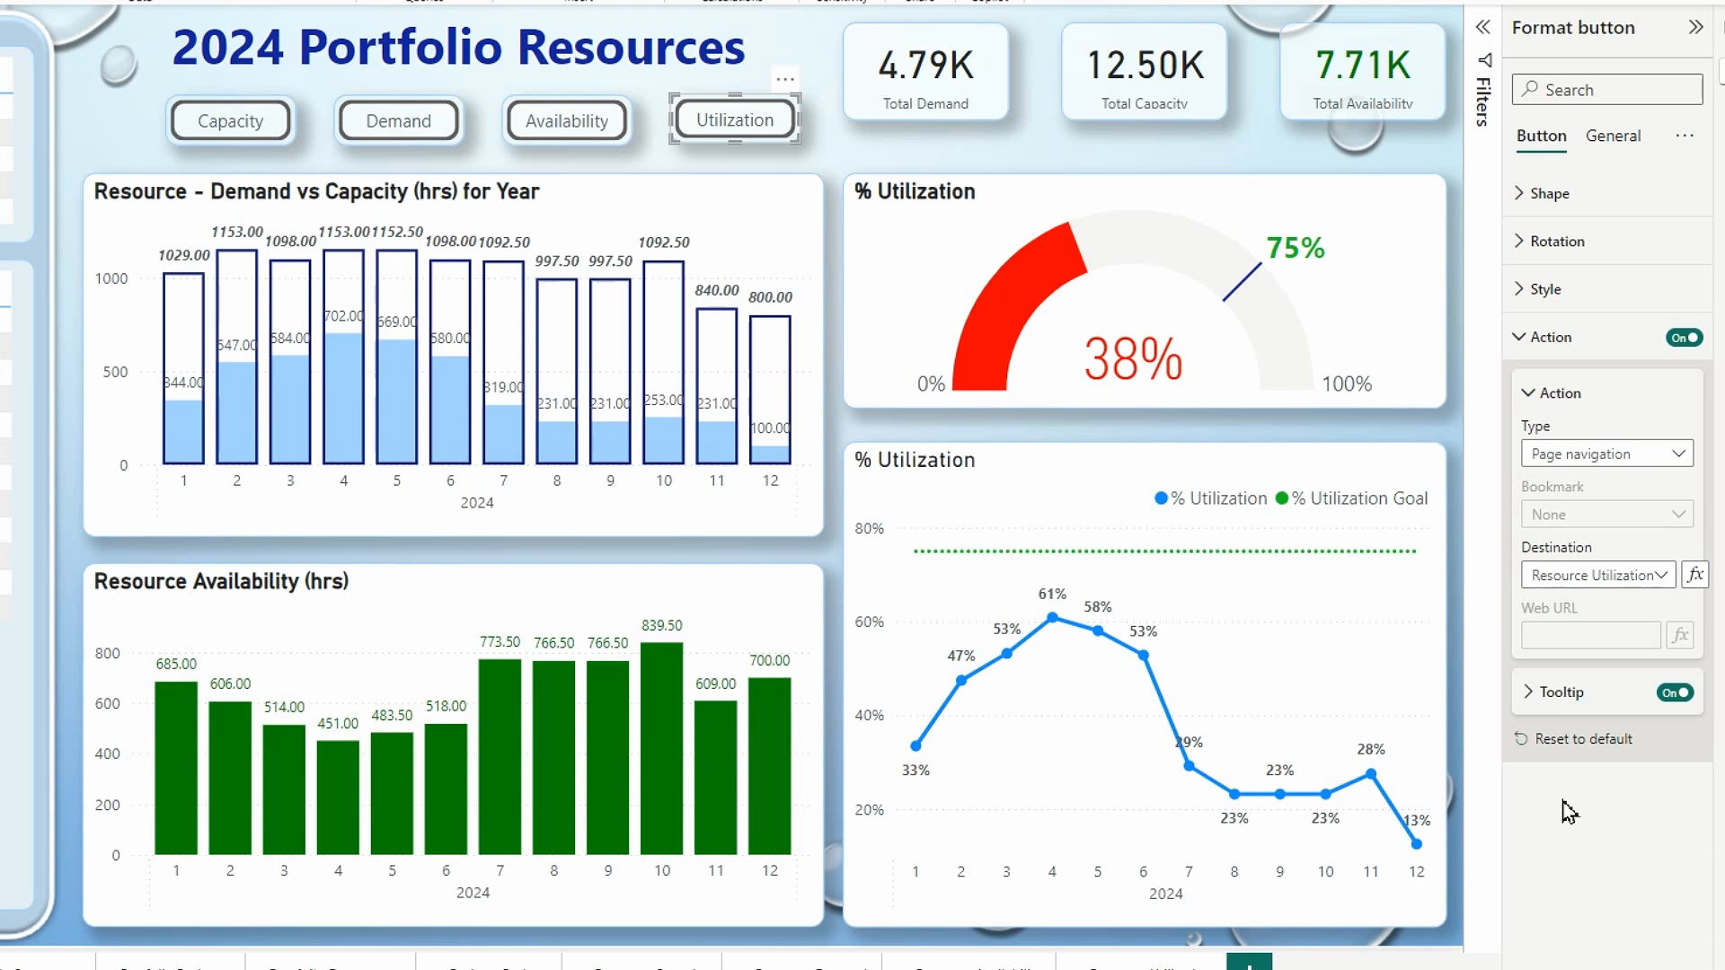
# Step: Enable the Availability button's action and set it to Page navigation with Resource Availability as the destination
pyautogui.click(622, 144)
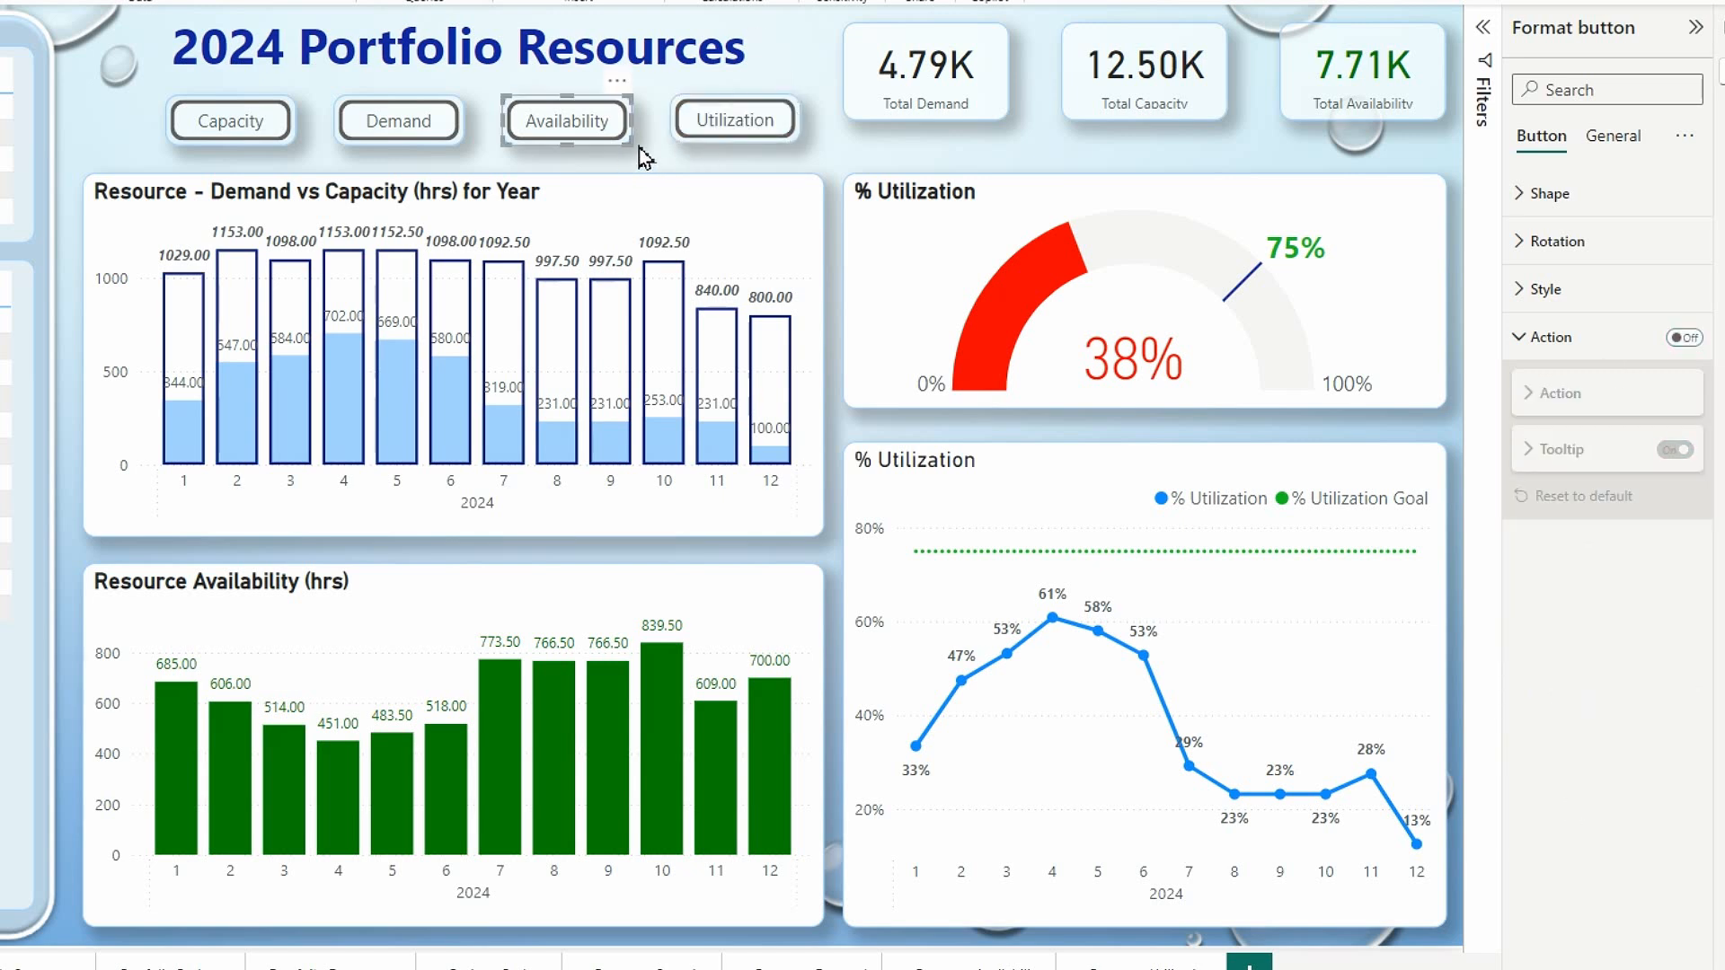
pyautogui.click(1686, 338)
pyautogui.click(1679, 453)
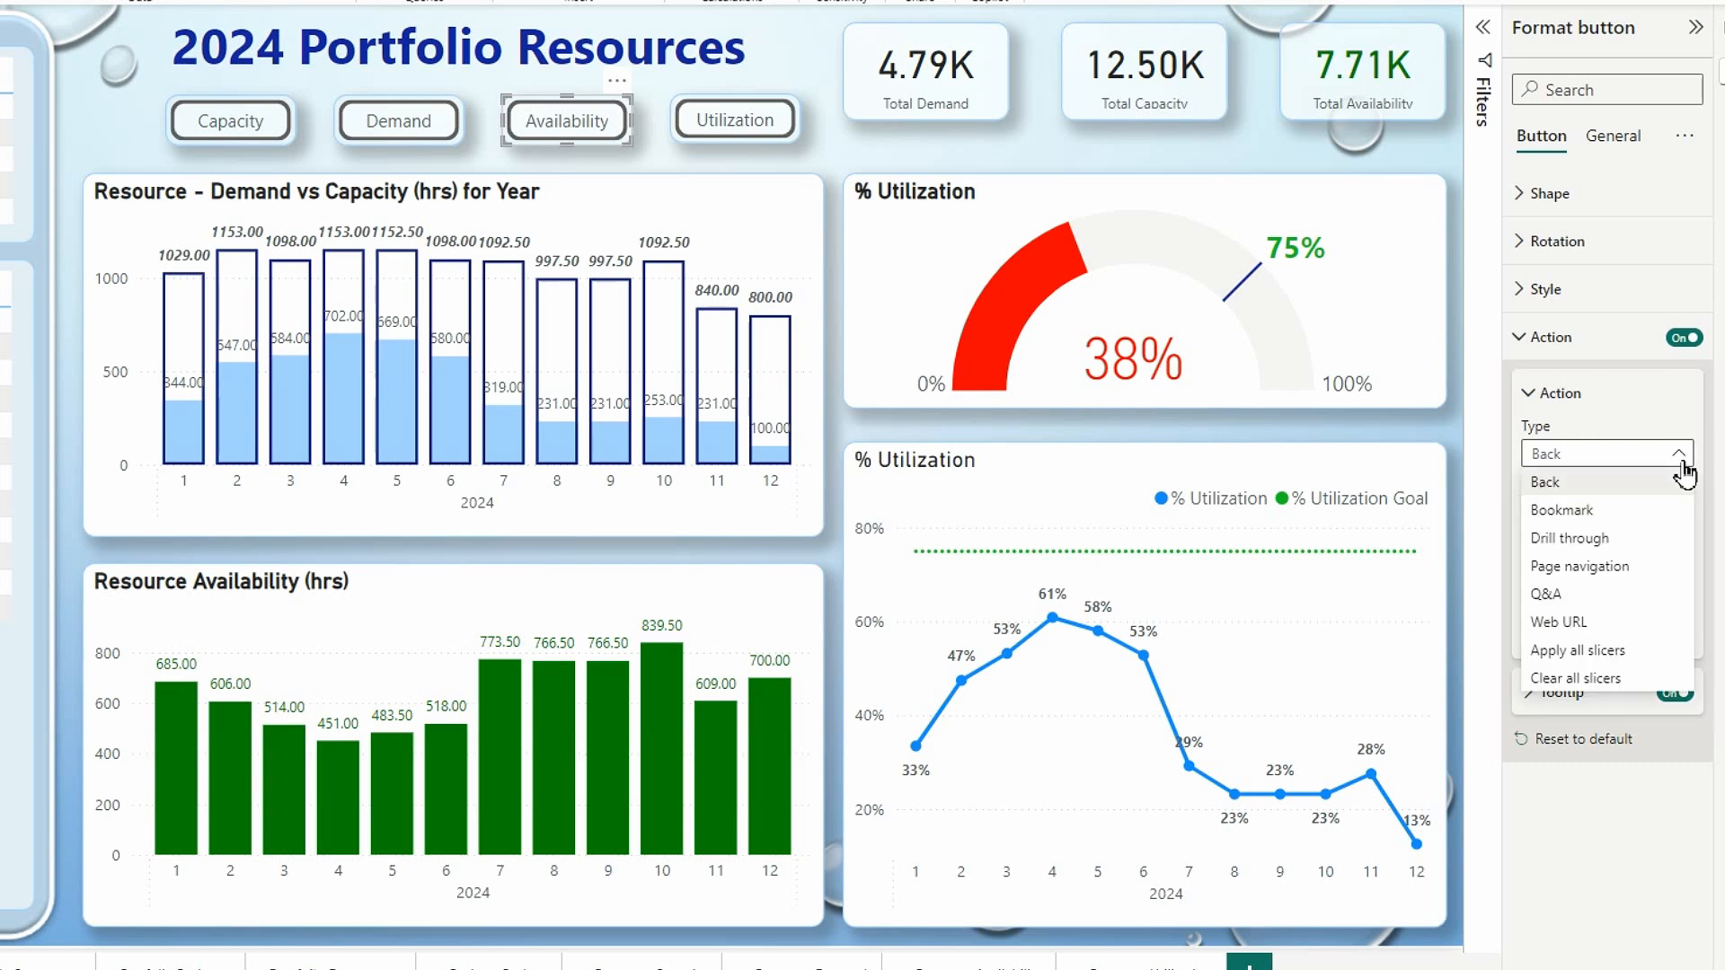
pyautogui.click(1604, 571)
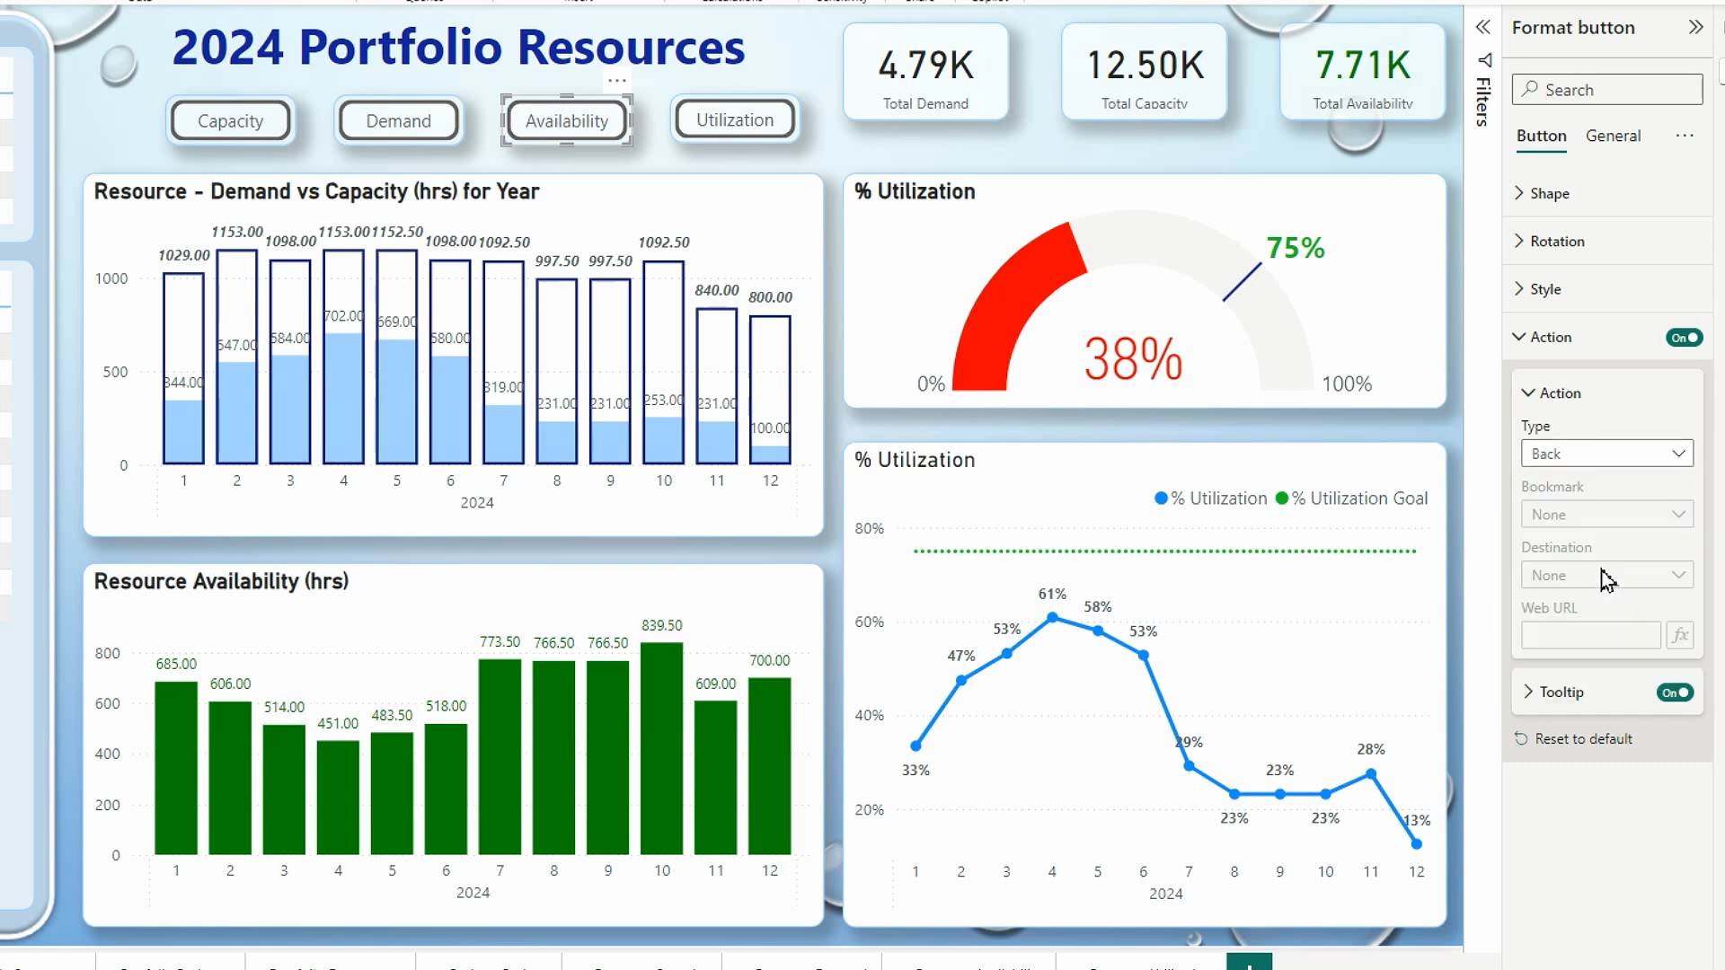
pyautogui.click(1646, 575)
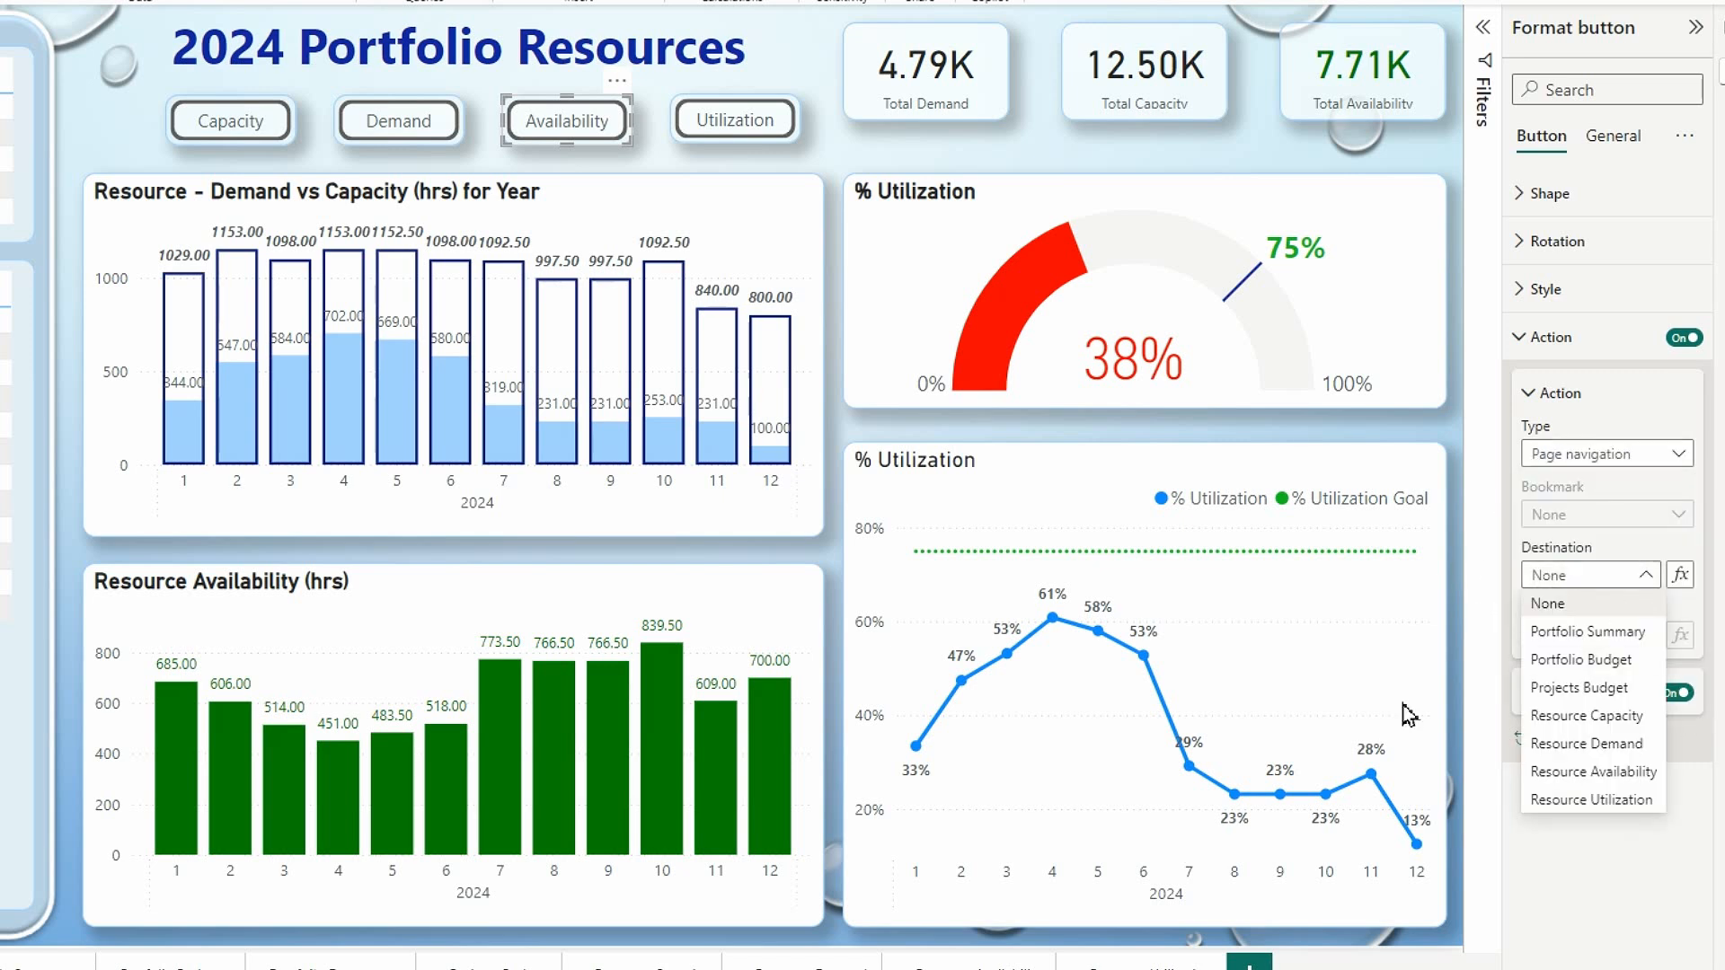
pyautogui.click(1546, 775)
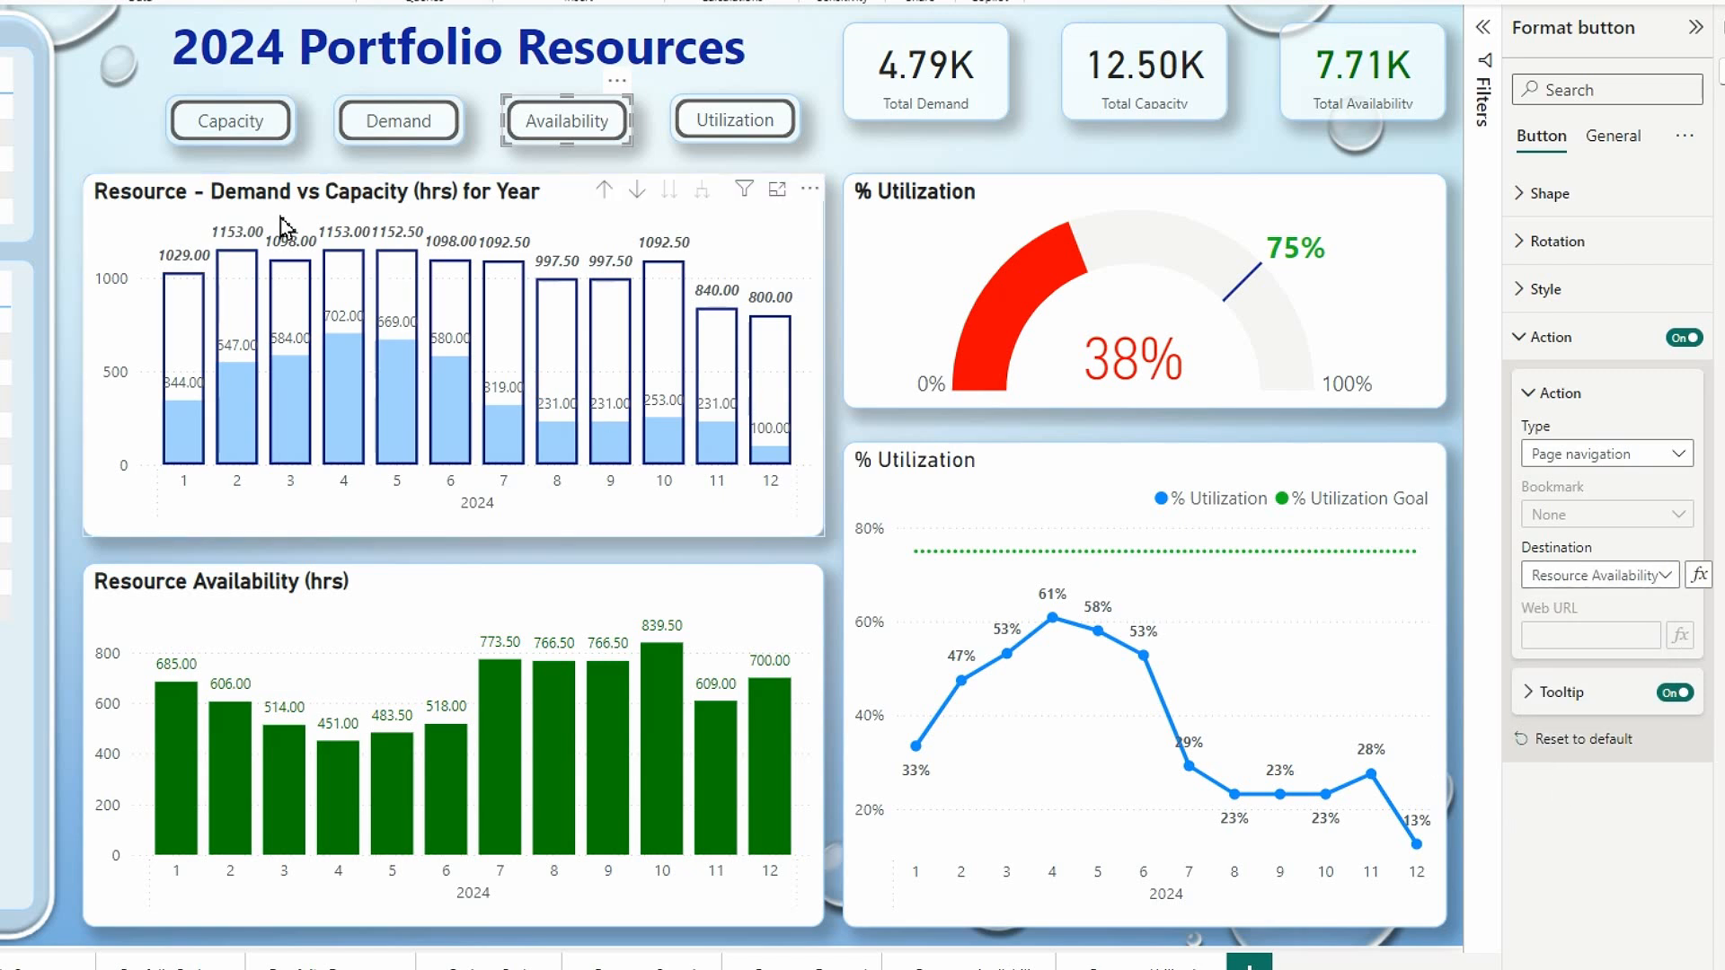
# Step: Enable the Demand button's action and set it to Page navigation with Resource Demand as the destination
pyautogui.click(453, 141)
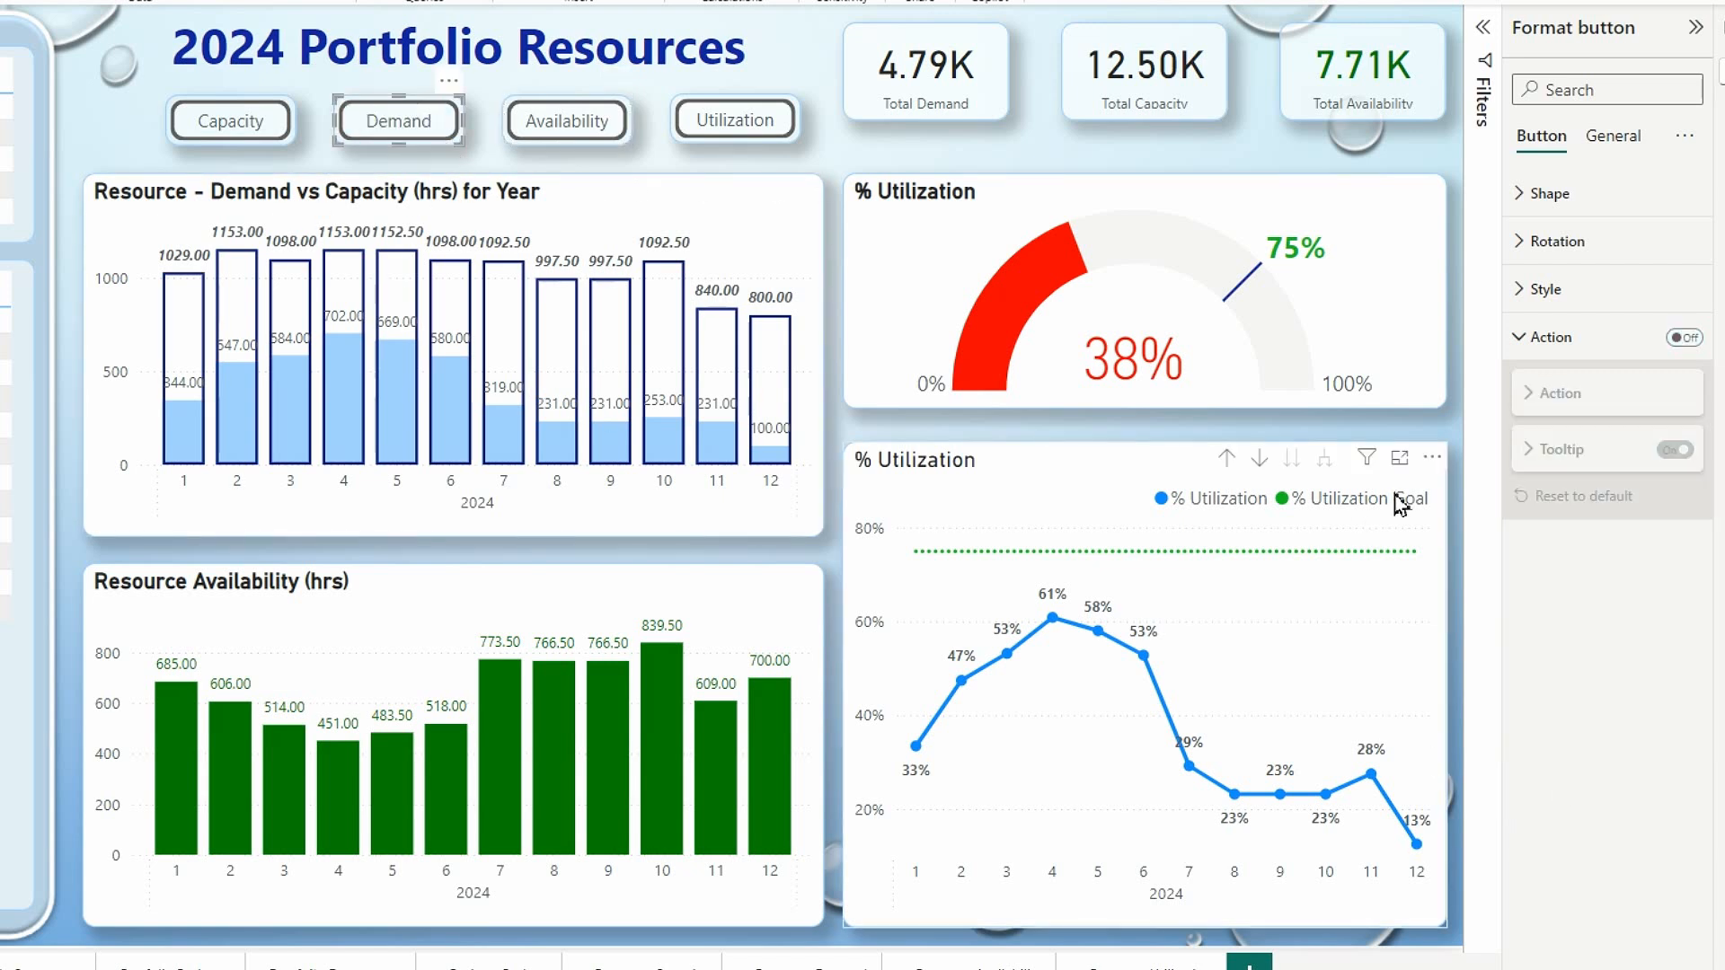
pyautogui.click(1684, 337)
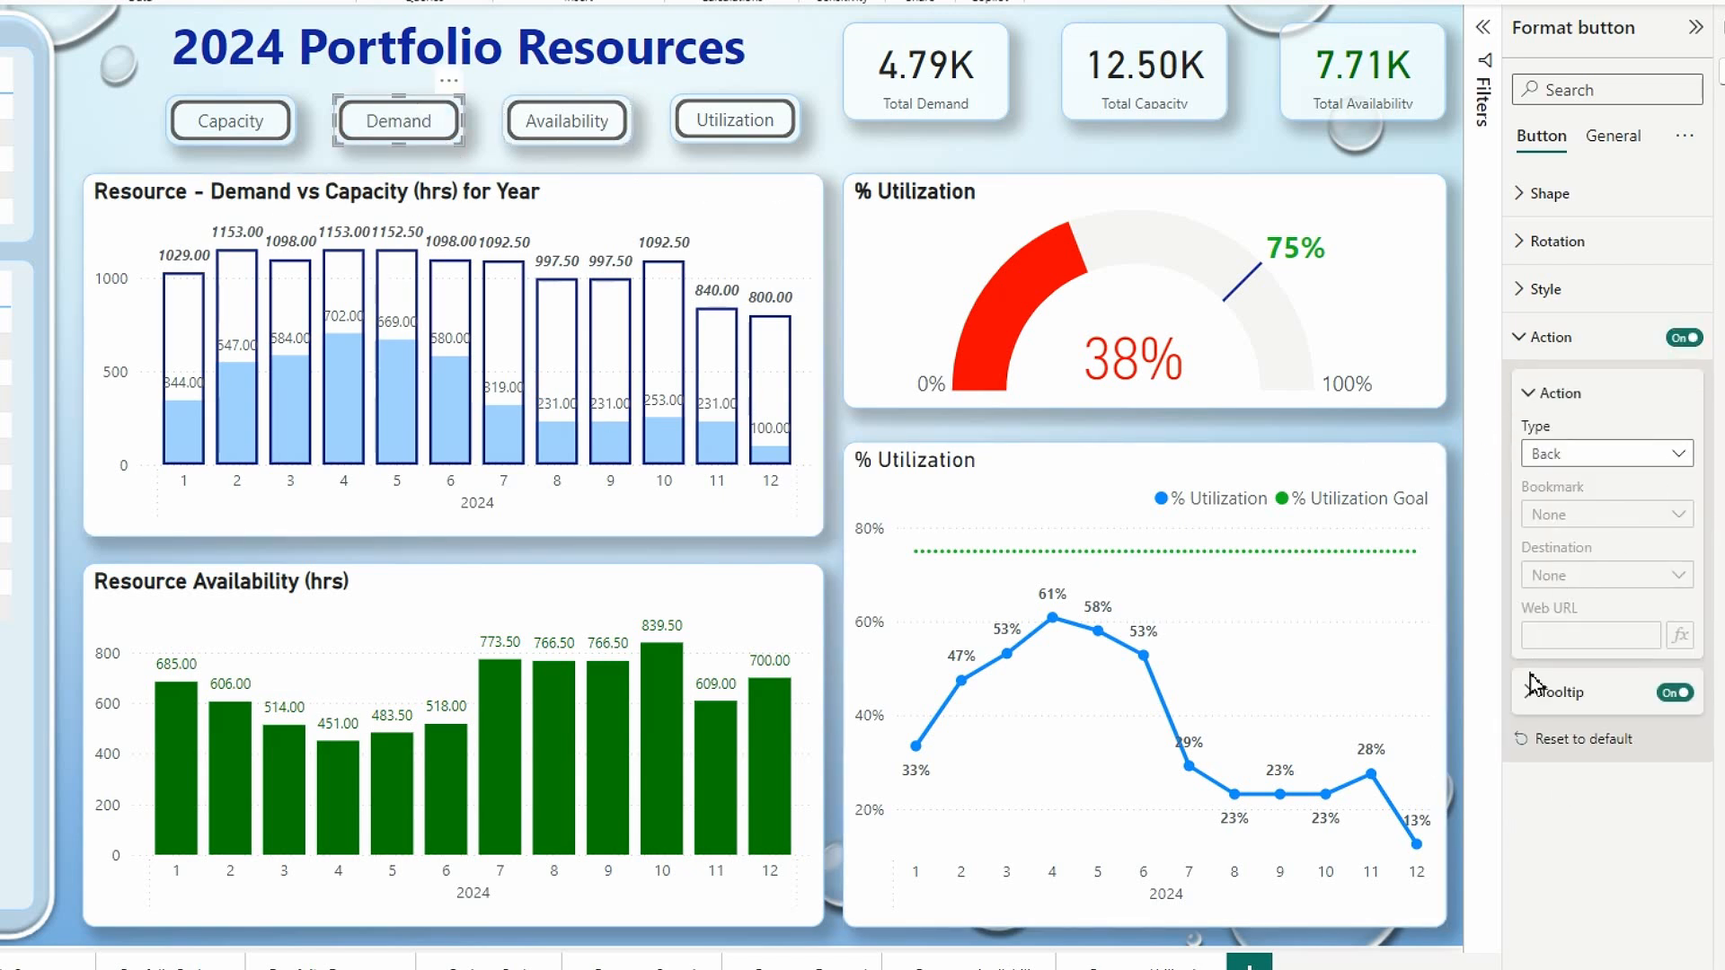
pyautogui.click(1678, 454)
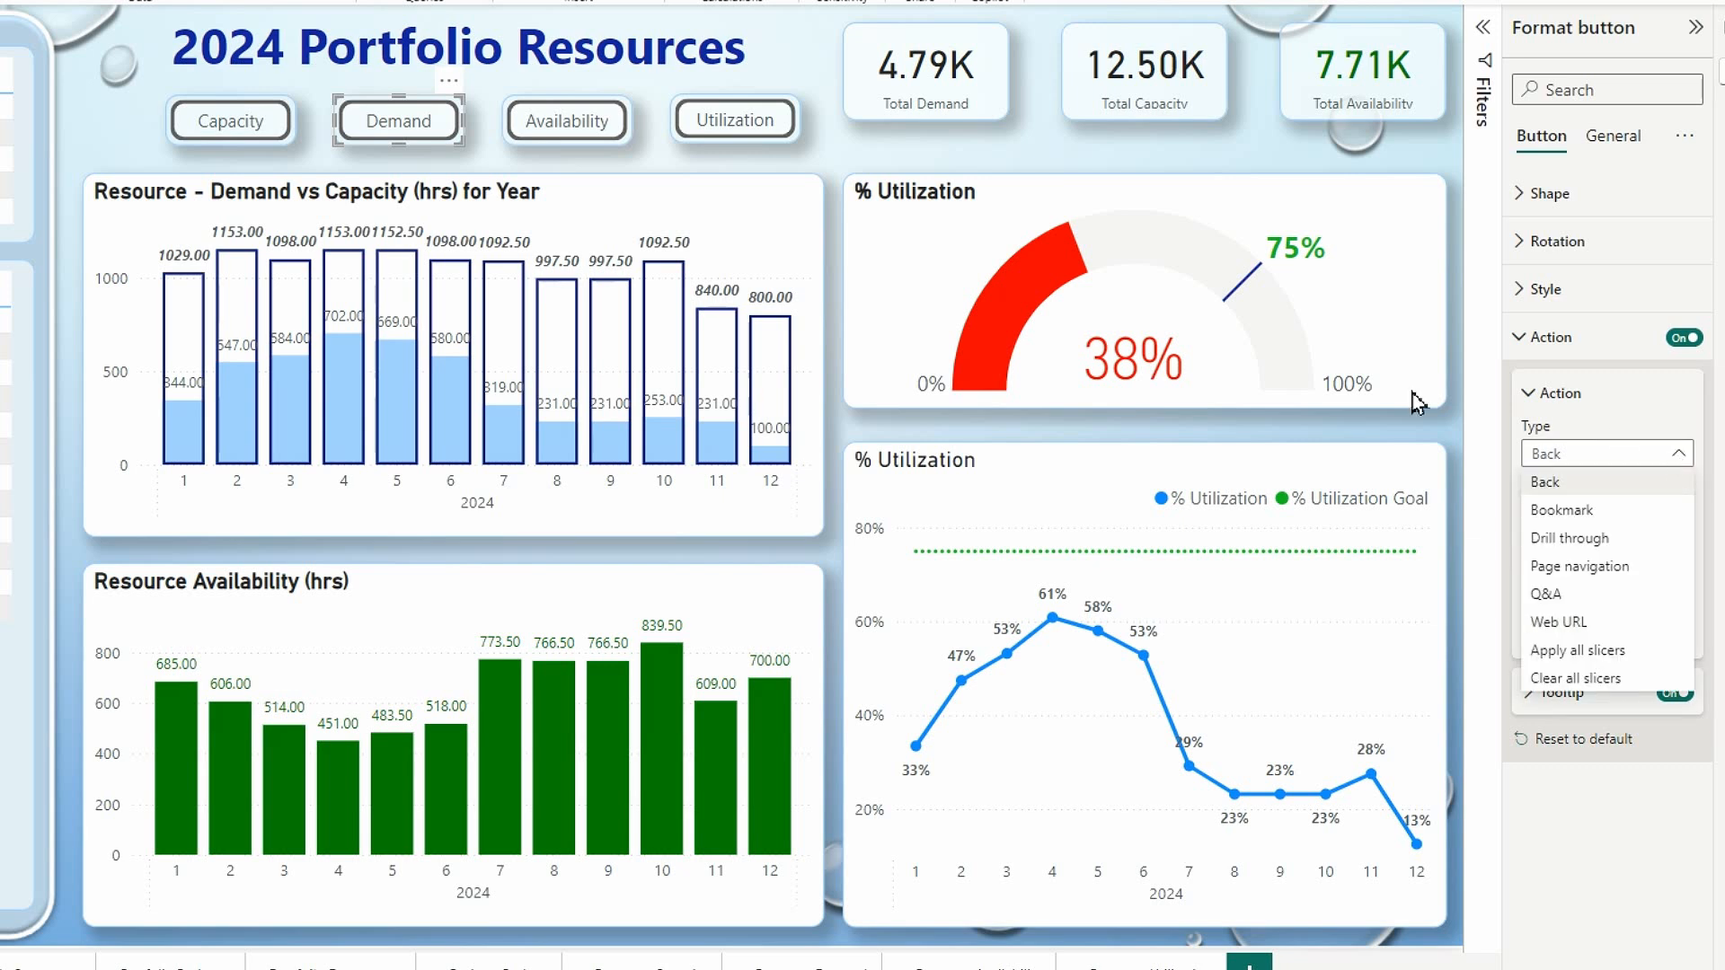
pyautogui.click(1580, 568)
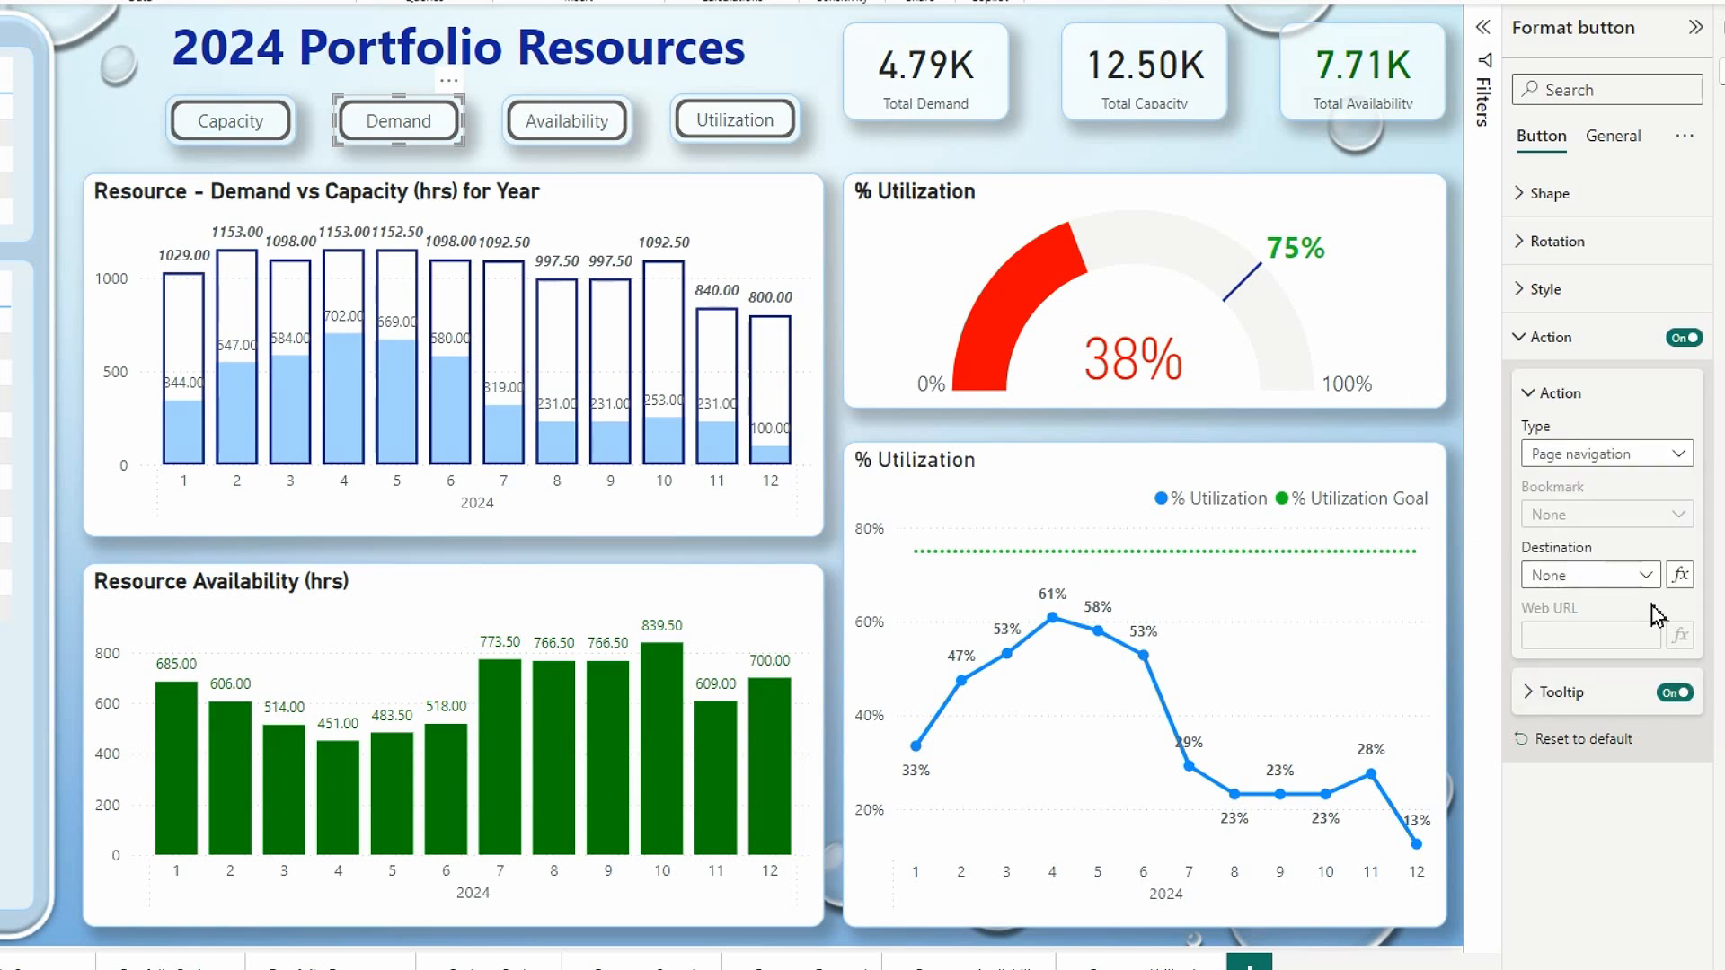
pyautogui.click(1650, 576)
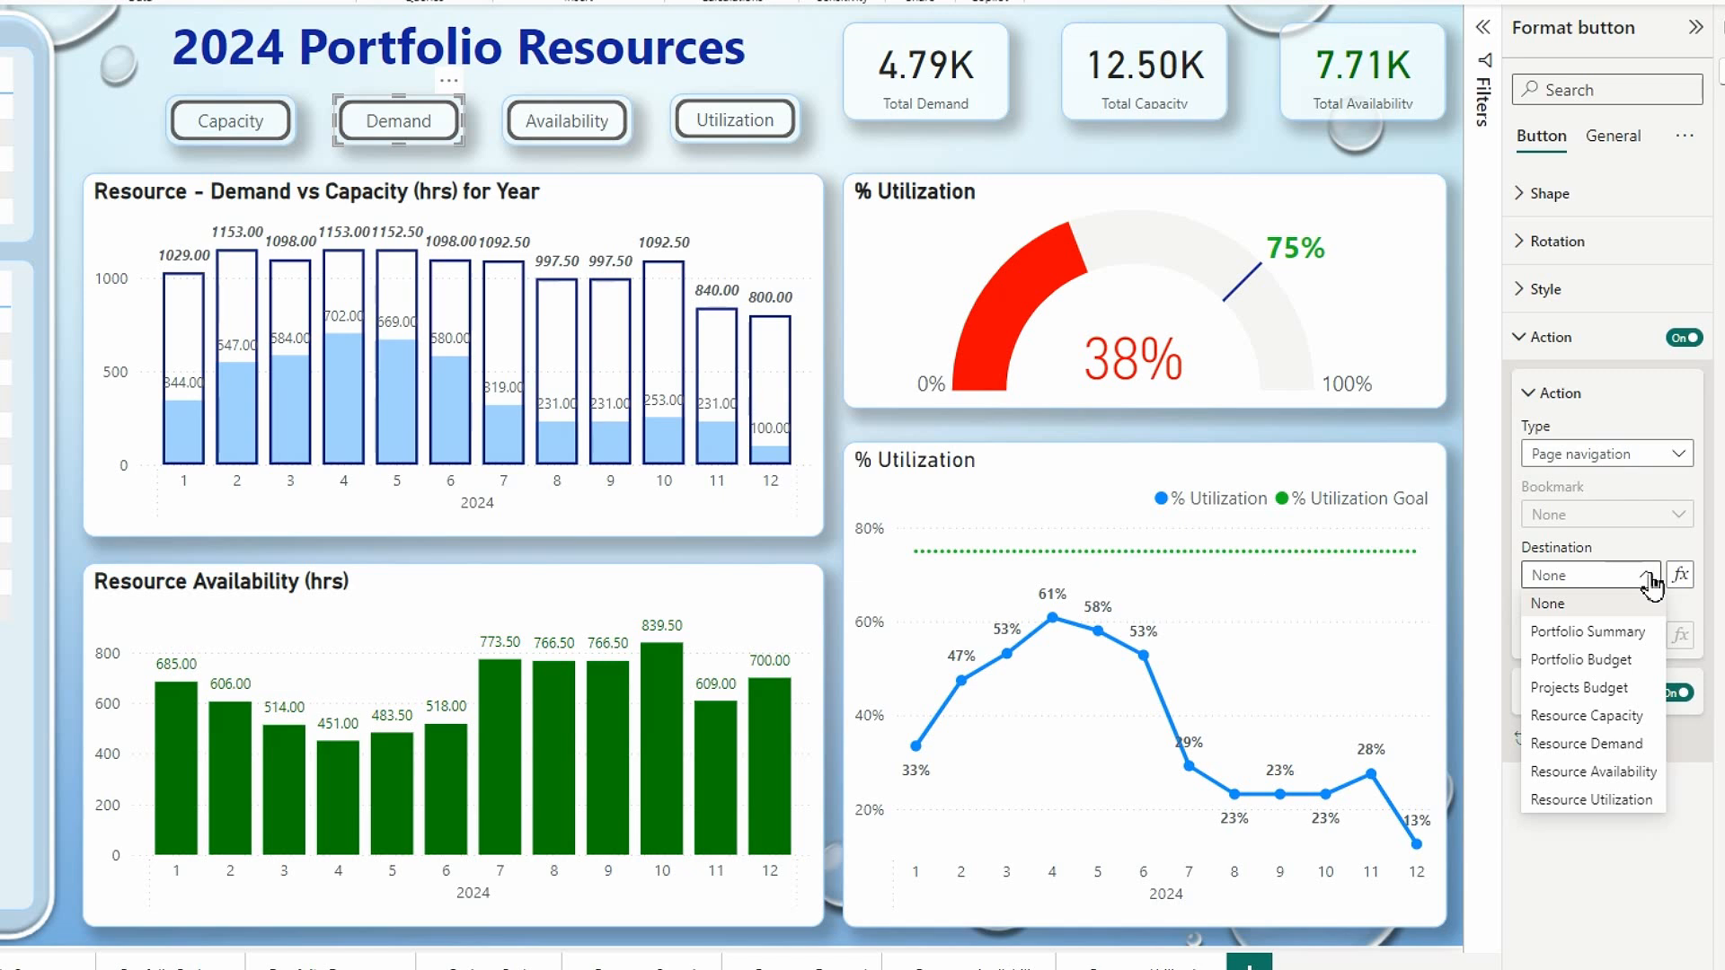
pyautogui.click(1595, 744)
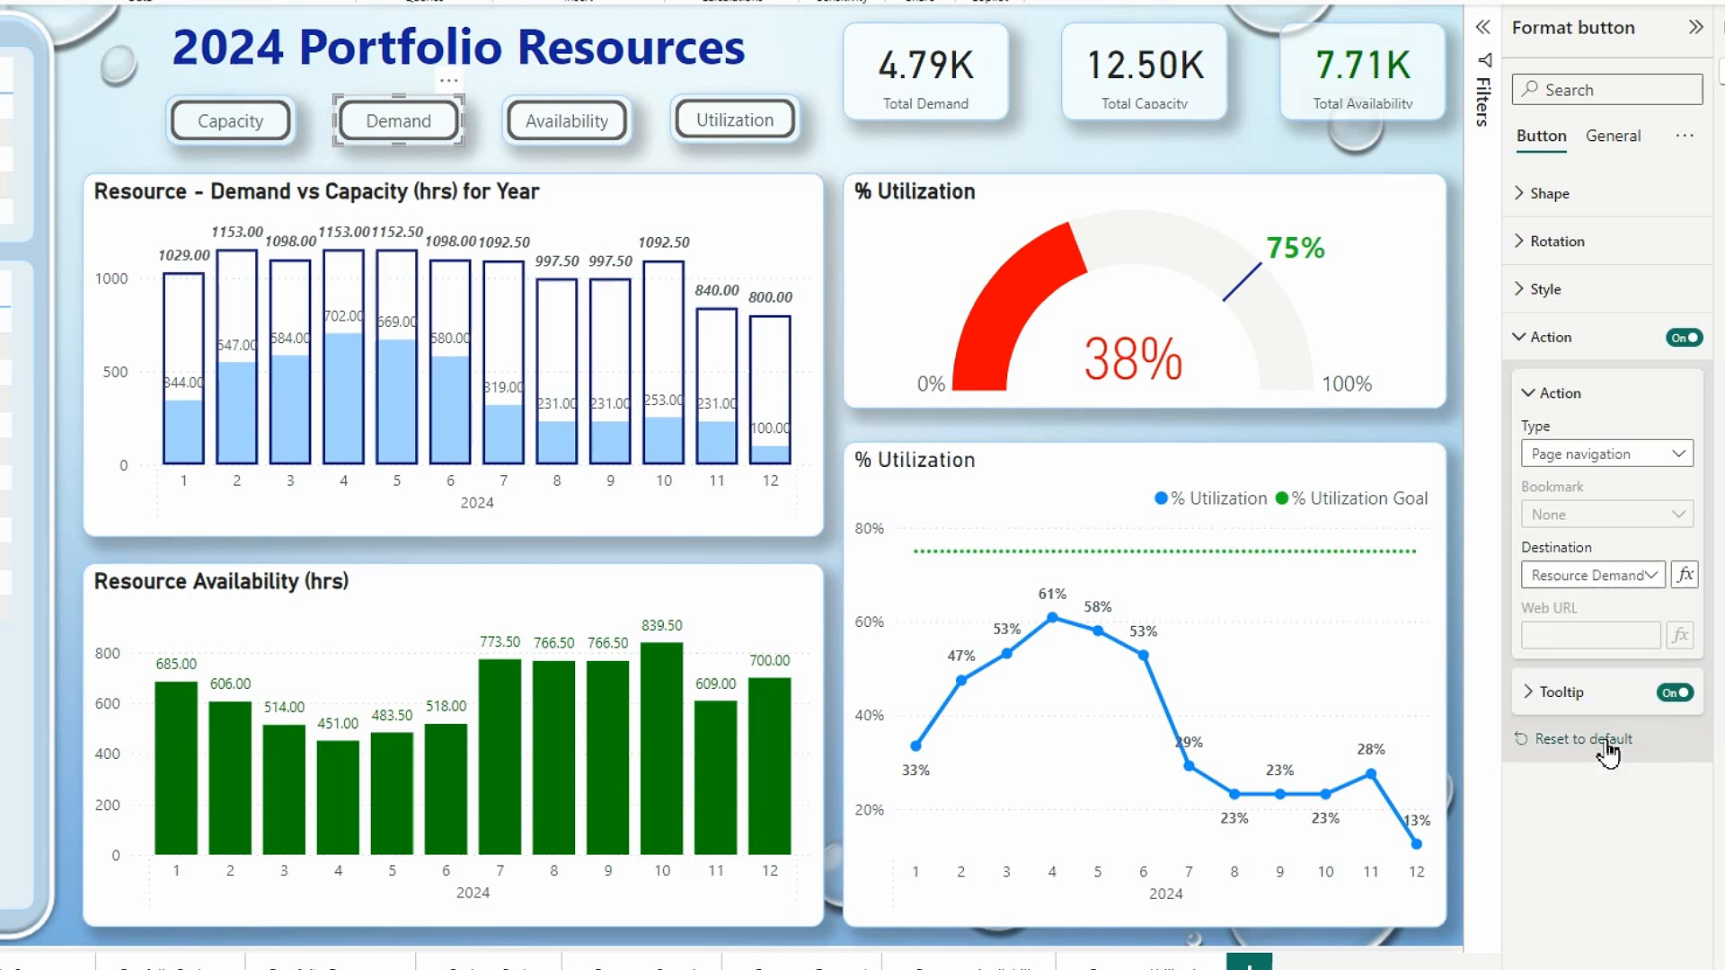
# Step: Enable the Capacity button's action, set it to Page navigation with Resource Capacity as the destination, and clear the selection
pyautogui.click(287, 140)
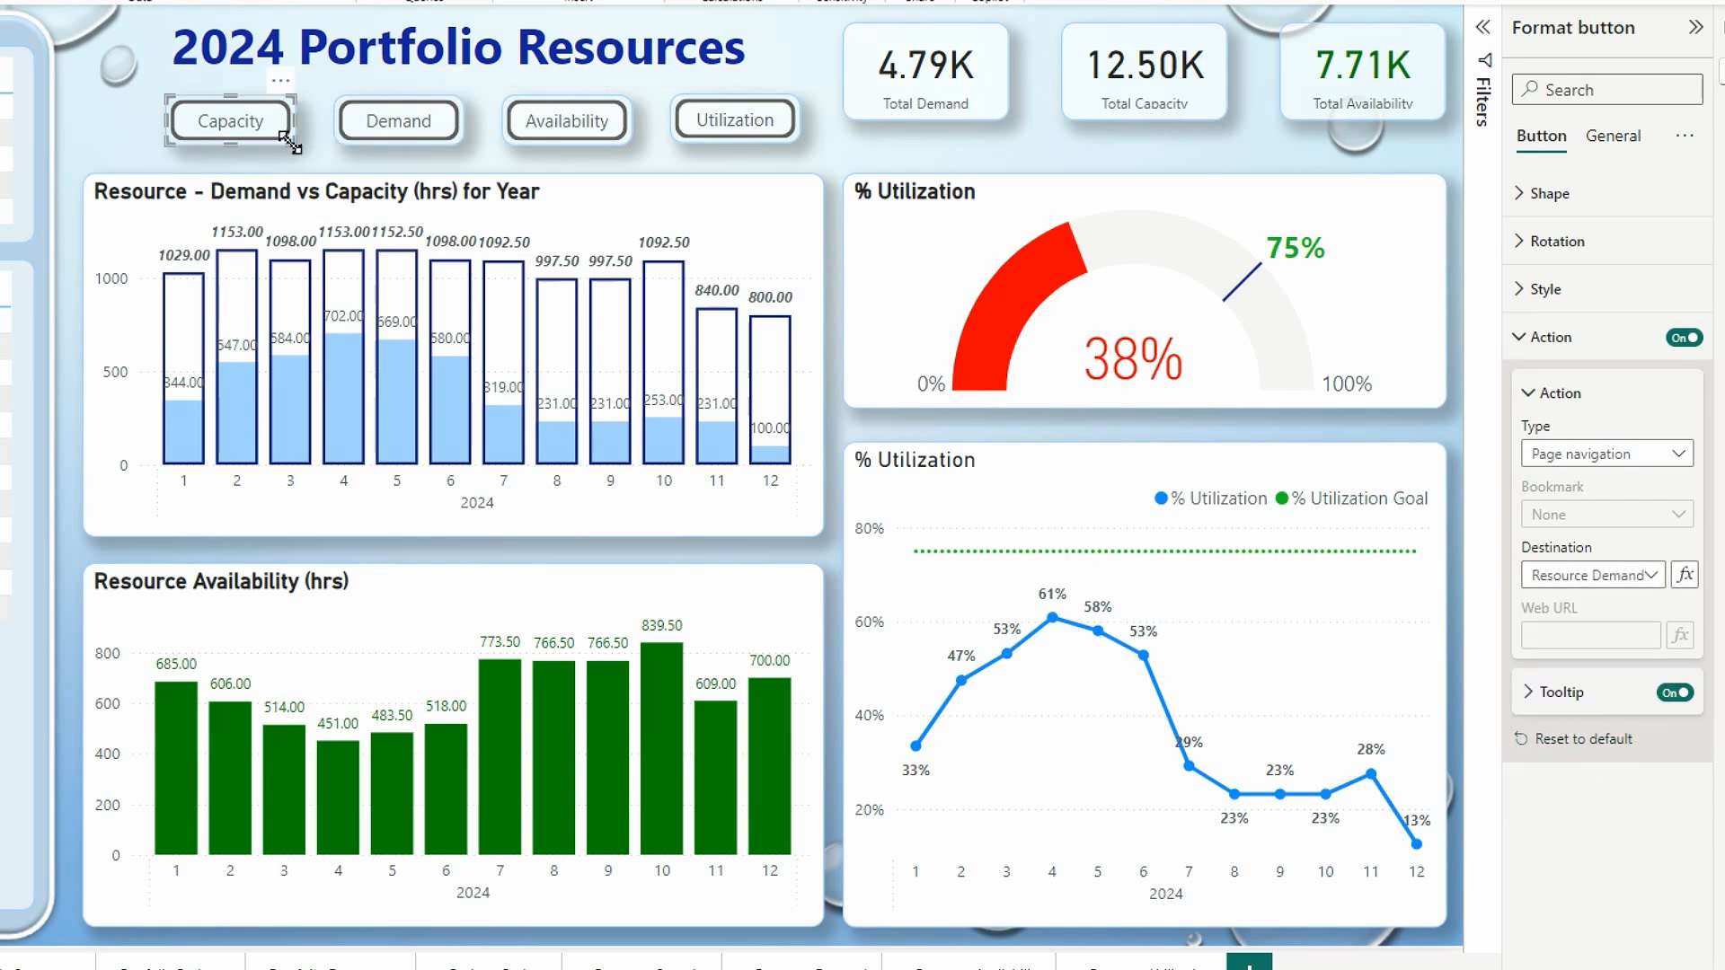
pyautogui.click(1689, 341)
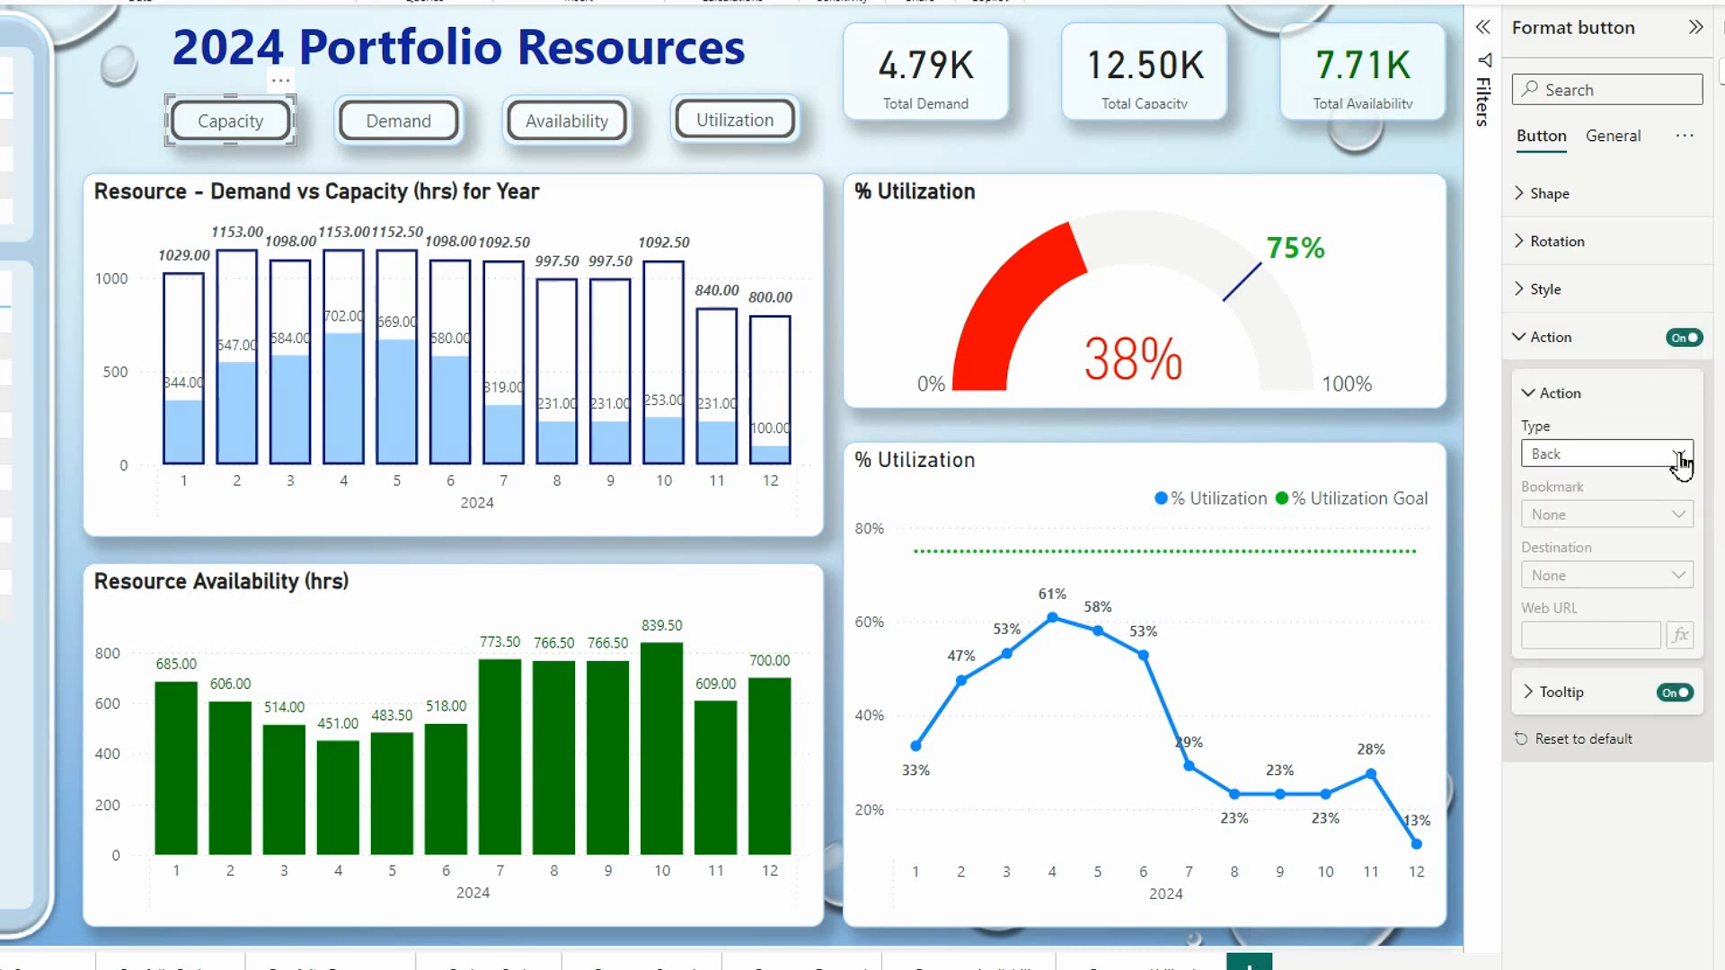
pyautogui.click(1674, 455)
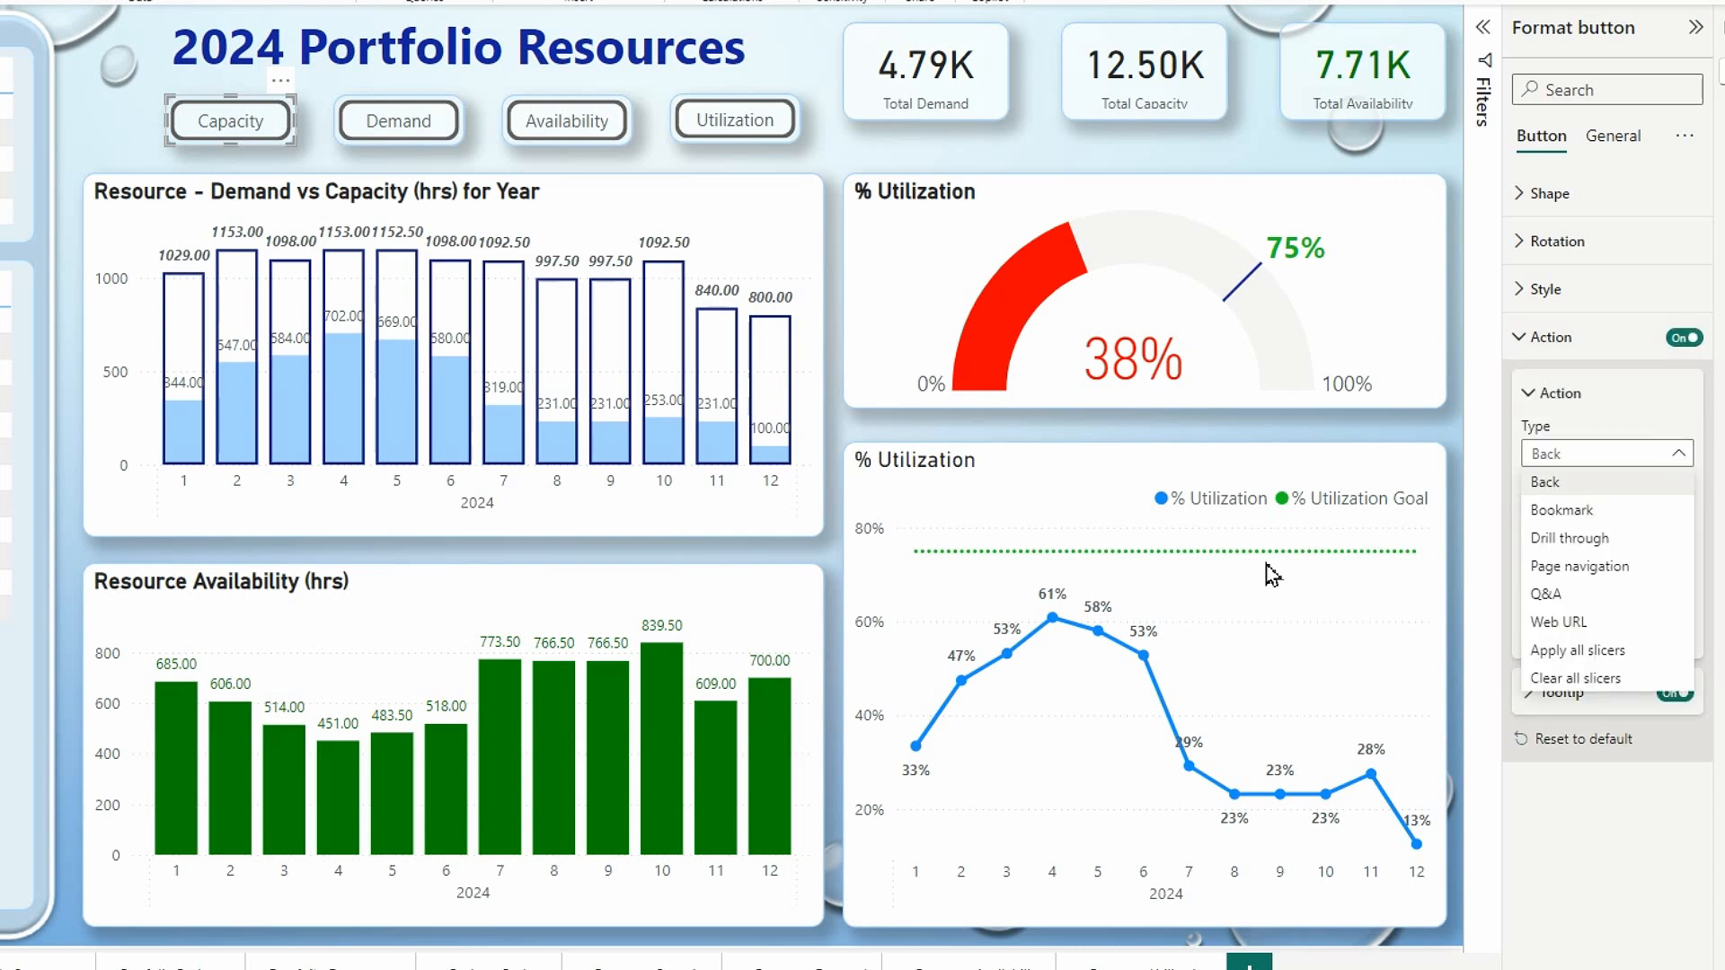
pyautogui.click(1591, 574)
pyautogui.click(1643, 578)
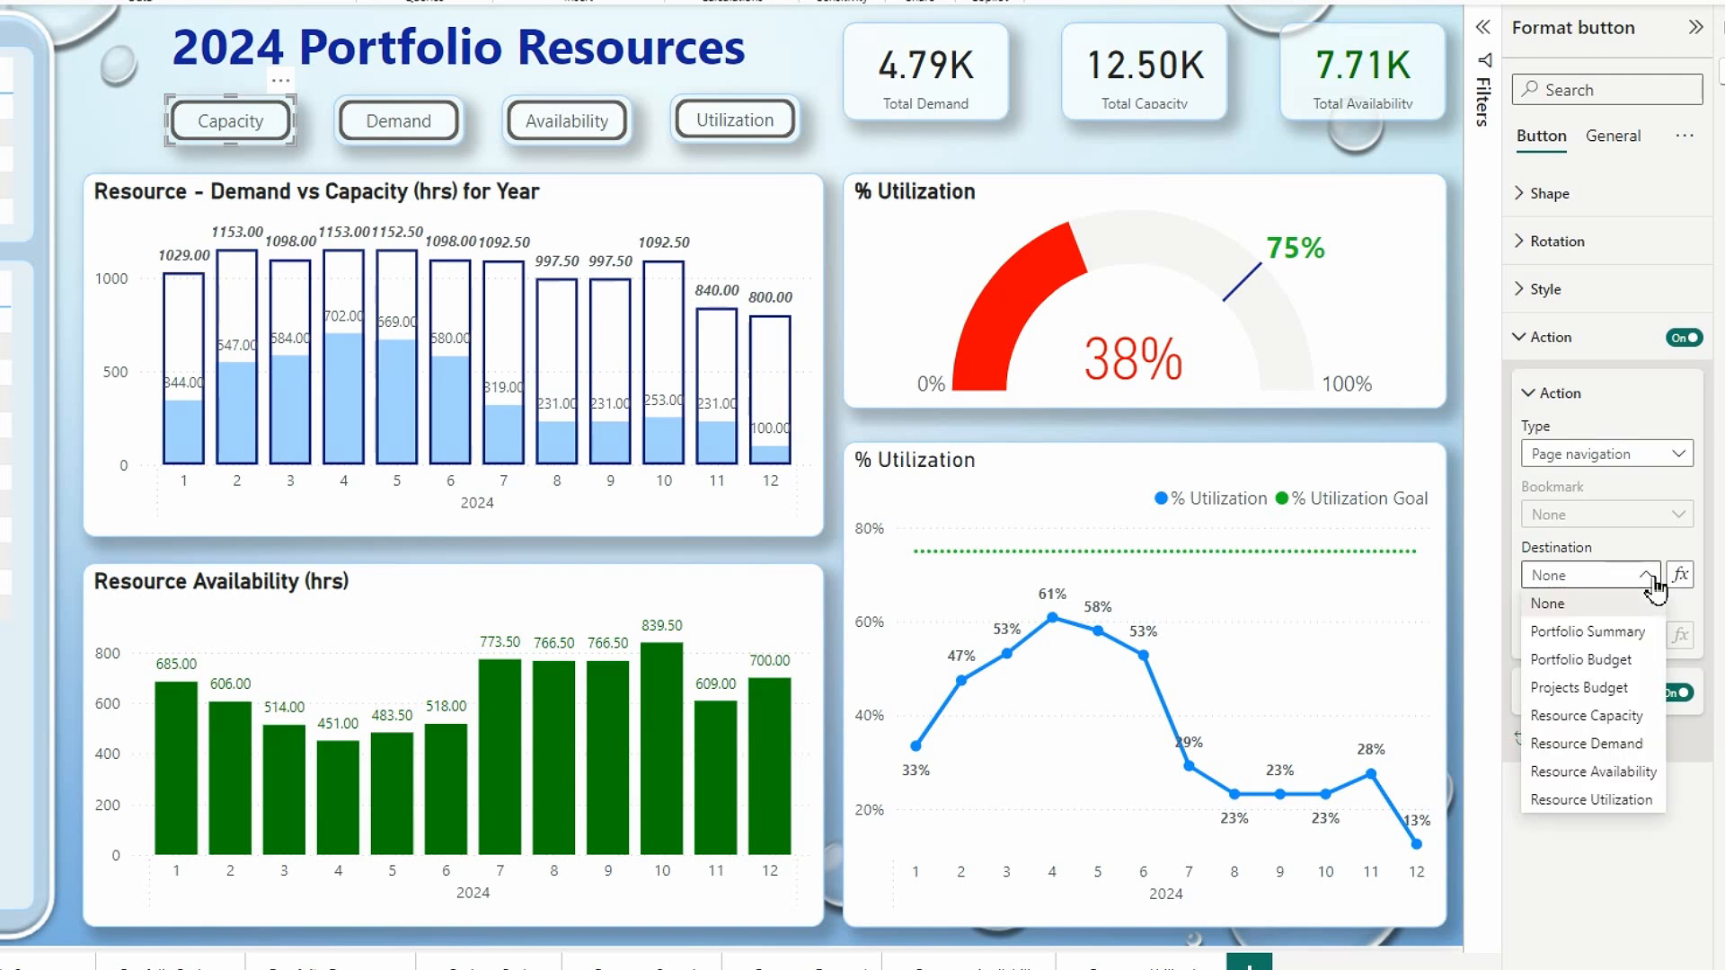
pyautogui.click(1572, 716)
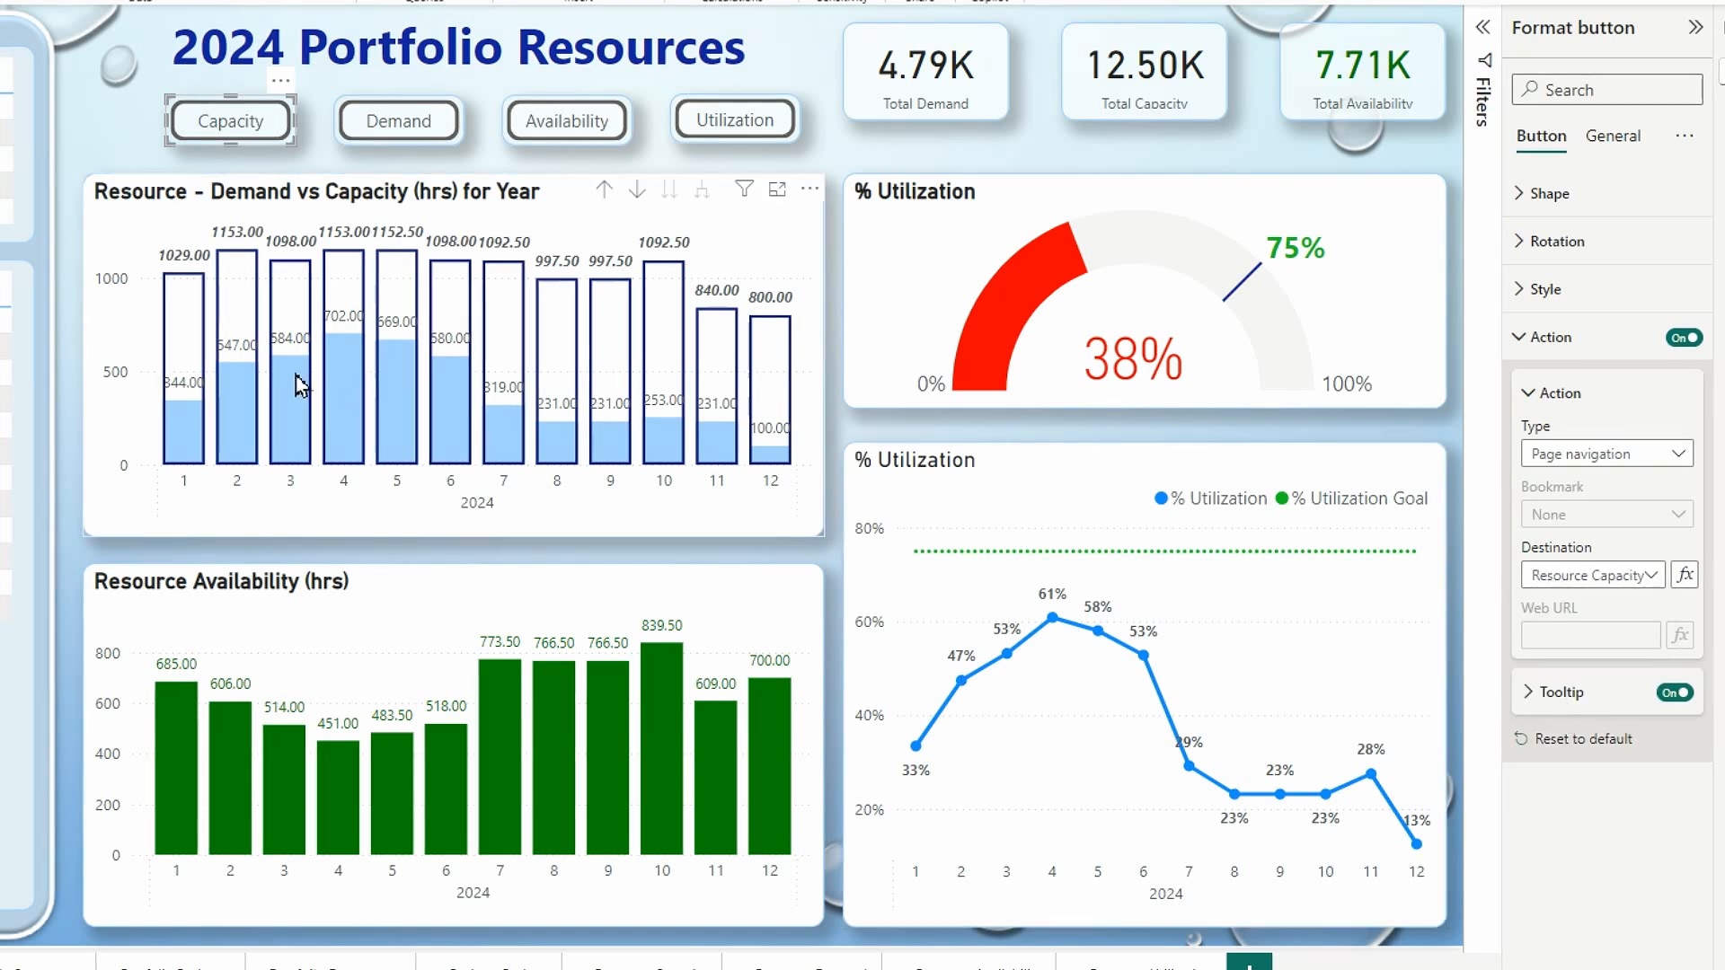
pyautogui.click(113, 141)
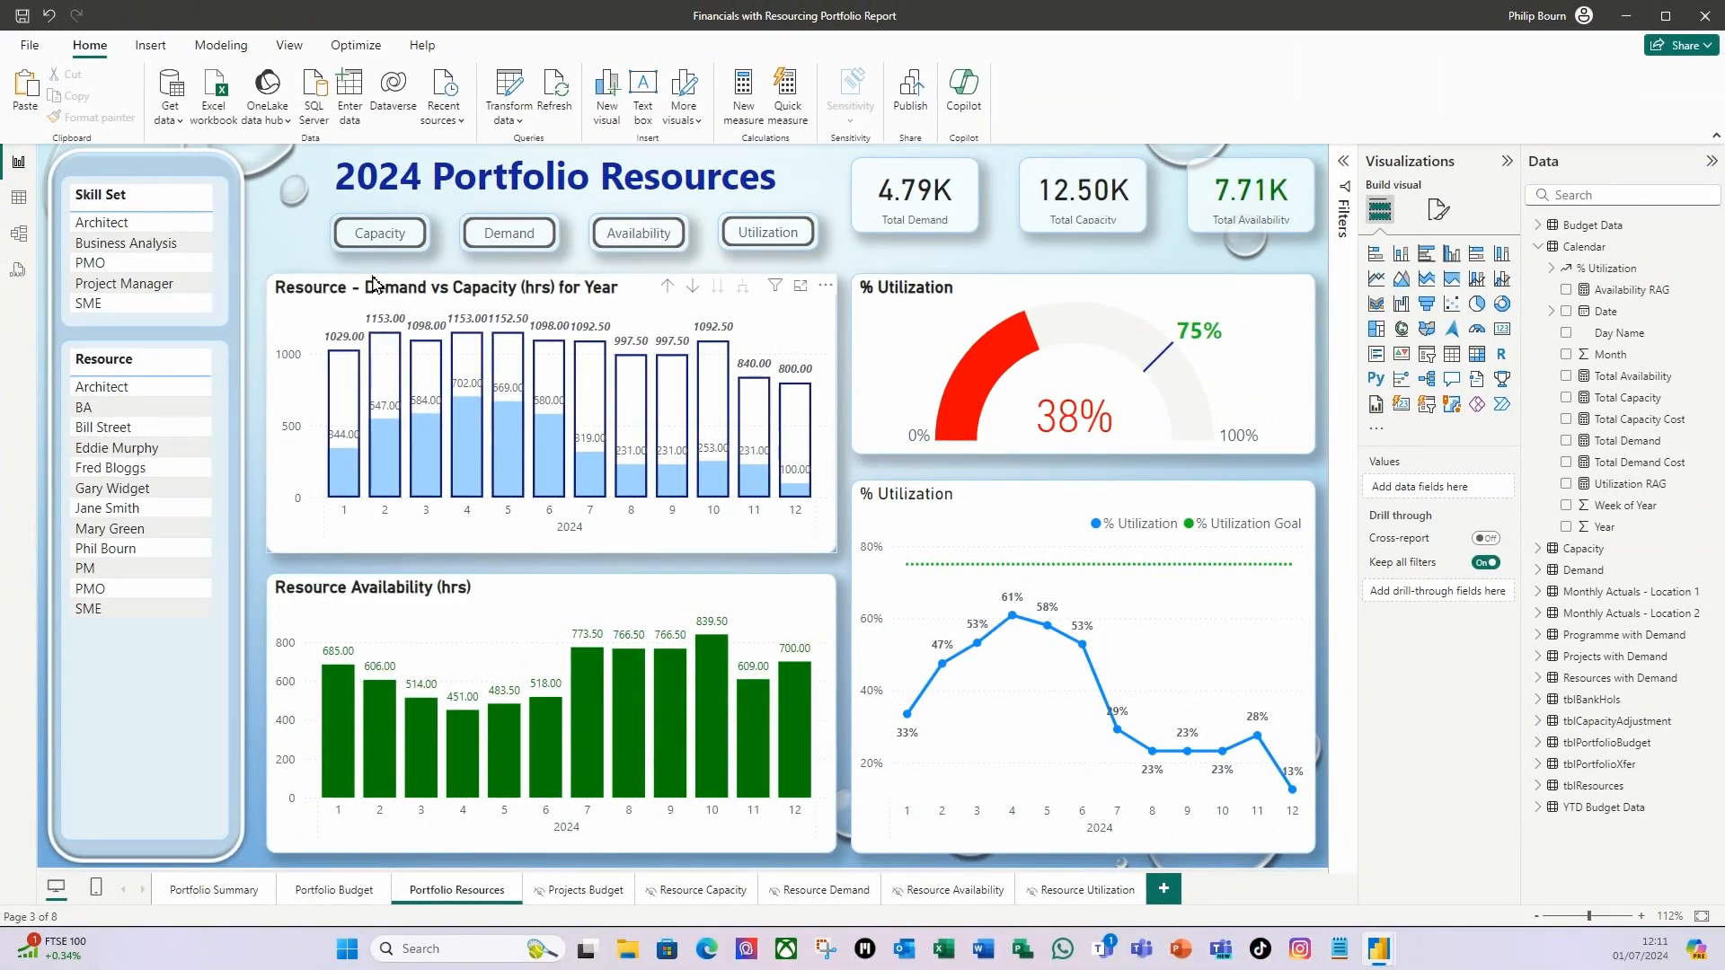
# Step: Test the Capacity button's page navigation, return to Portfolio Resources, and test cross-filtering by month 1 in the Demand vs Capacity chart
pyautogui.keyDown('ctrl'); pyautogui.click(407, 245); pyautogui.keyUp('ctrl')
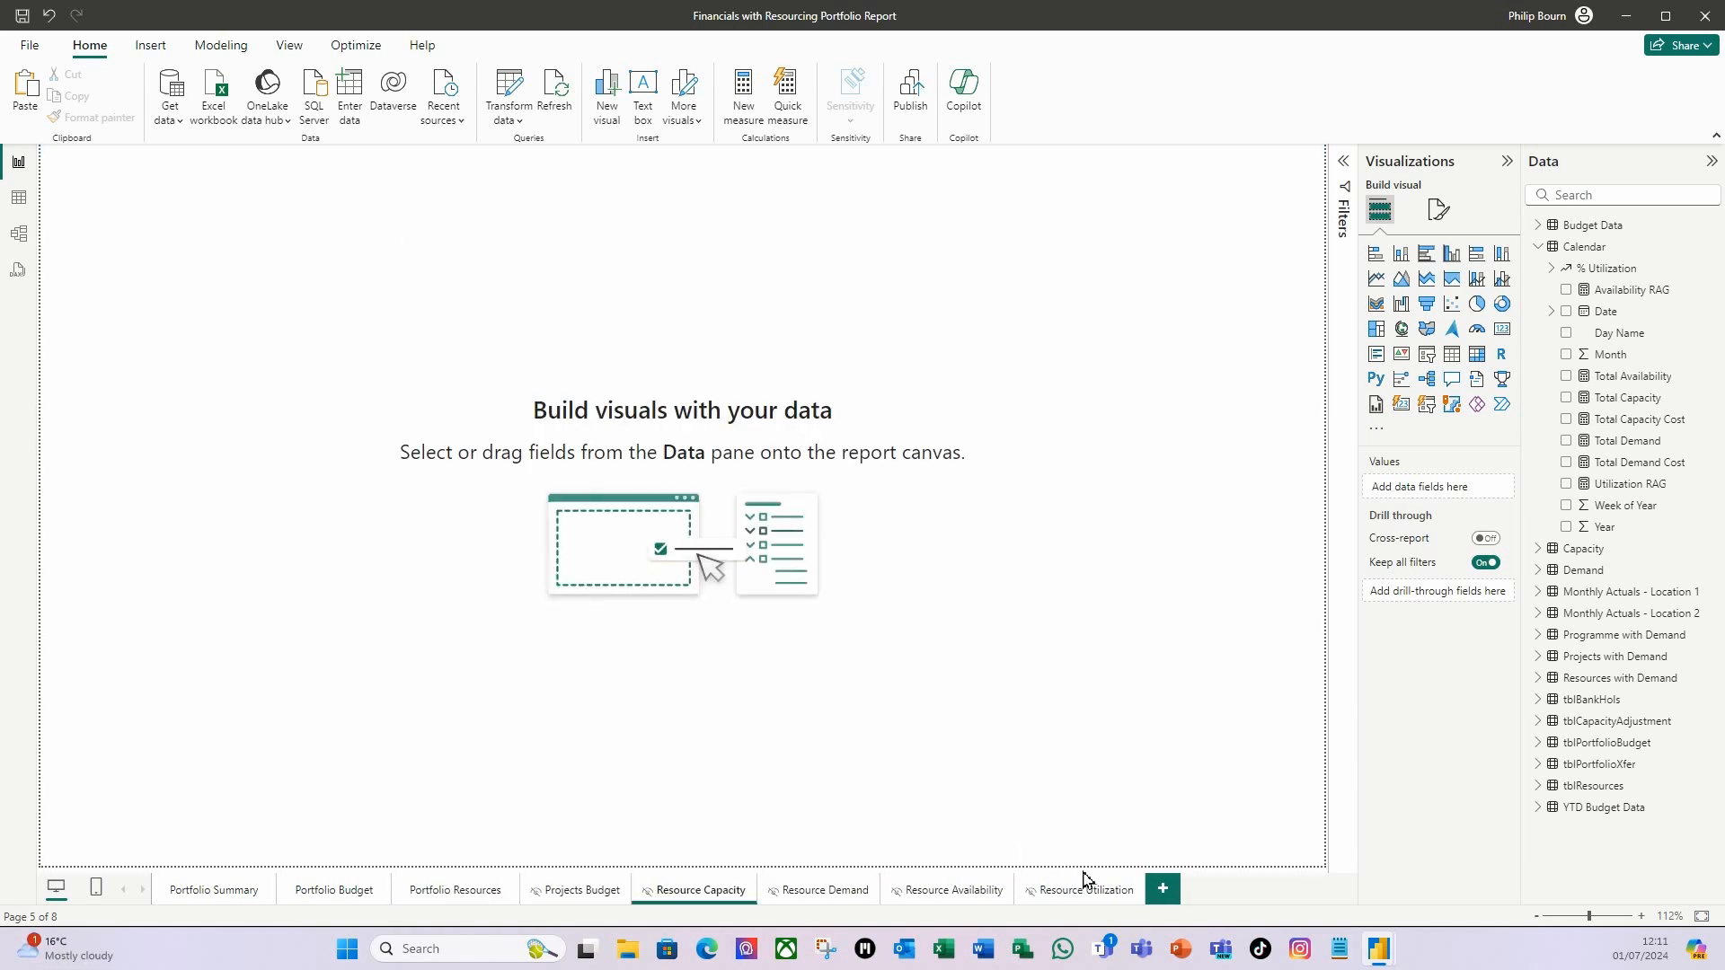
pyautogui.click(458, 891)
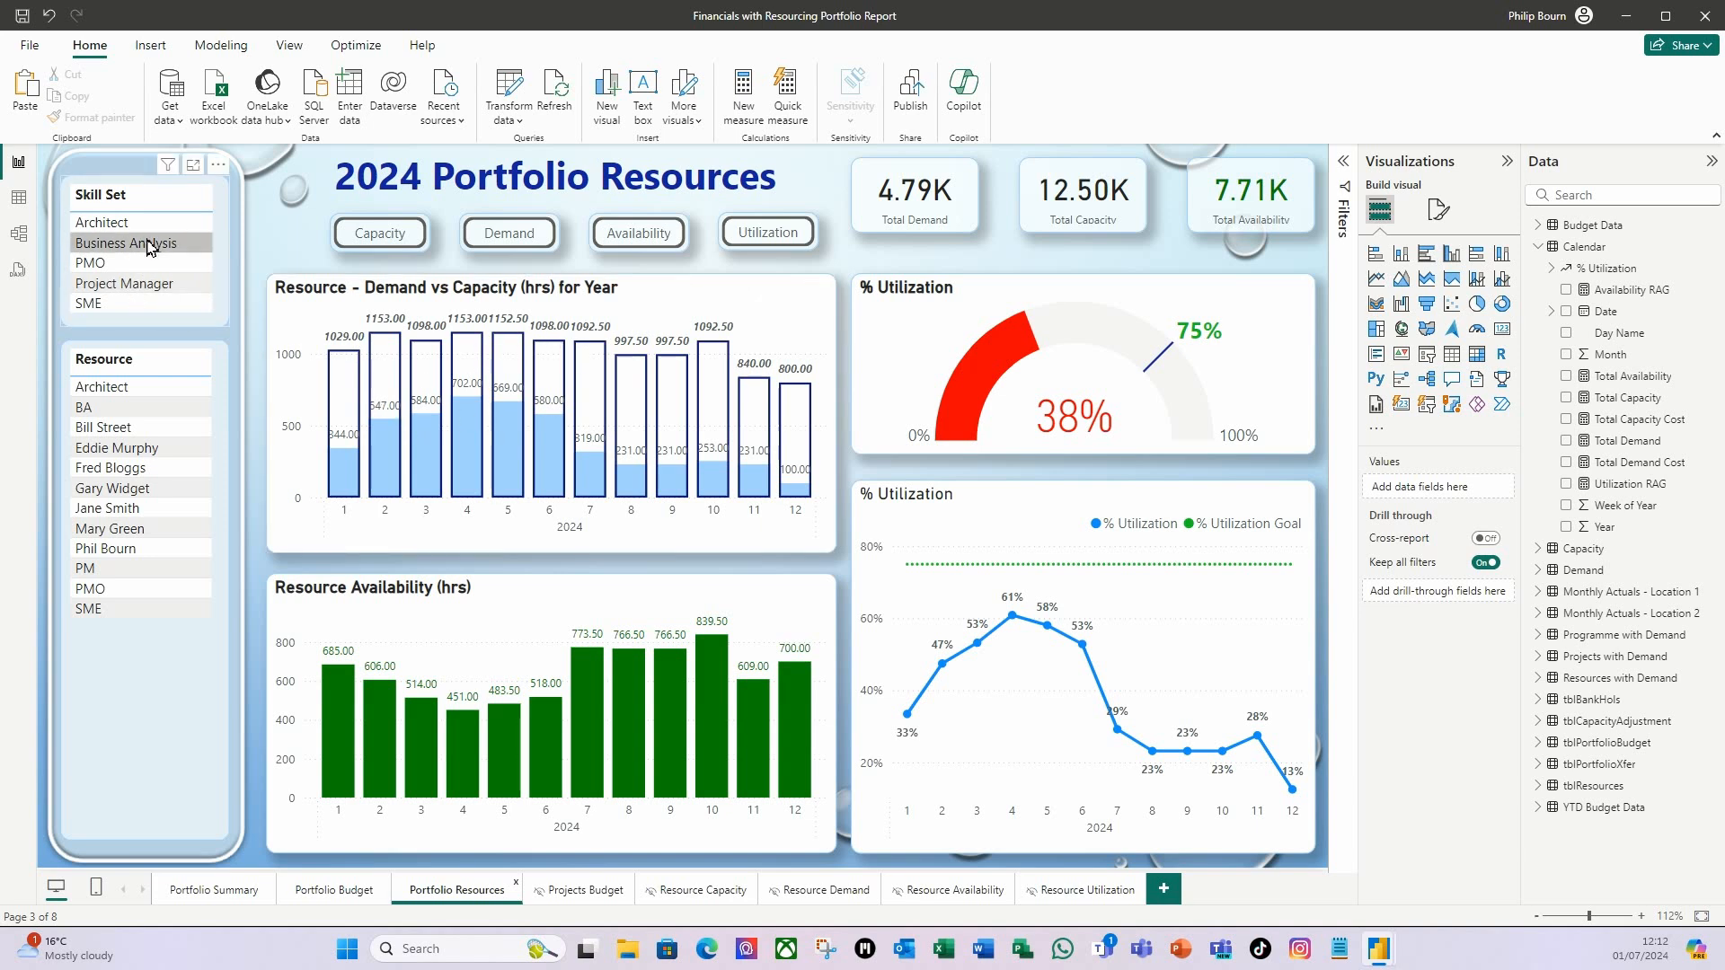
pyautogui.click(347, 440)
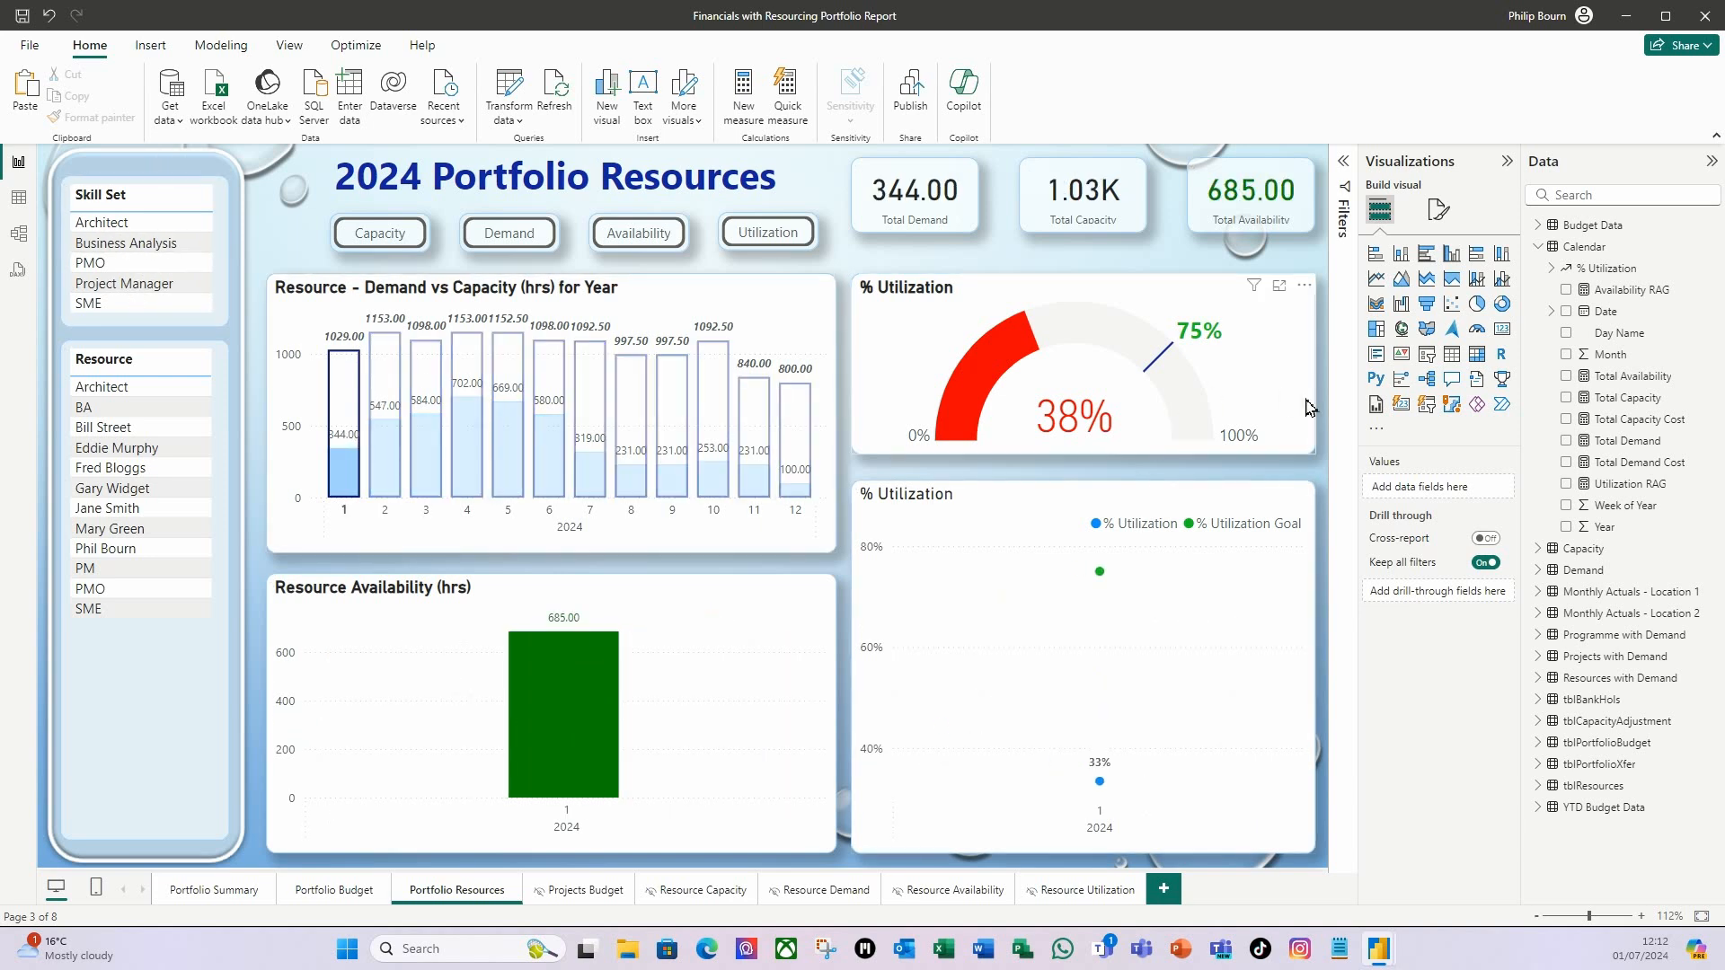
pyautogui.click(351, 482)
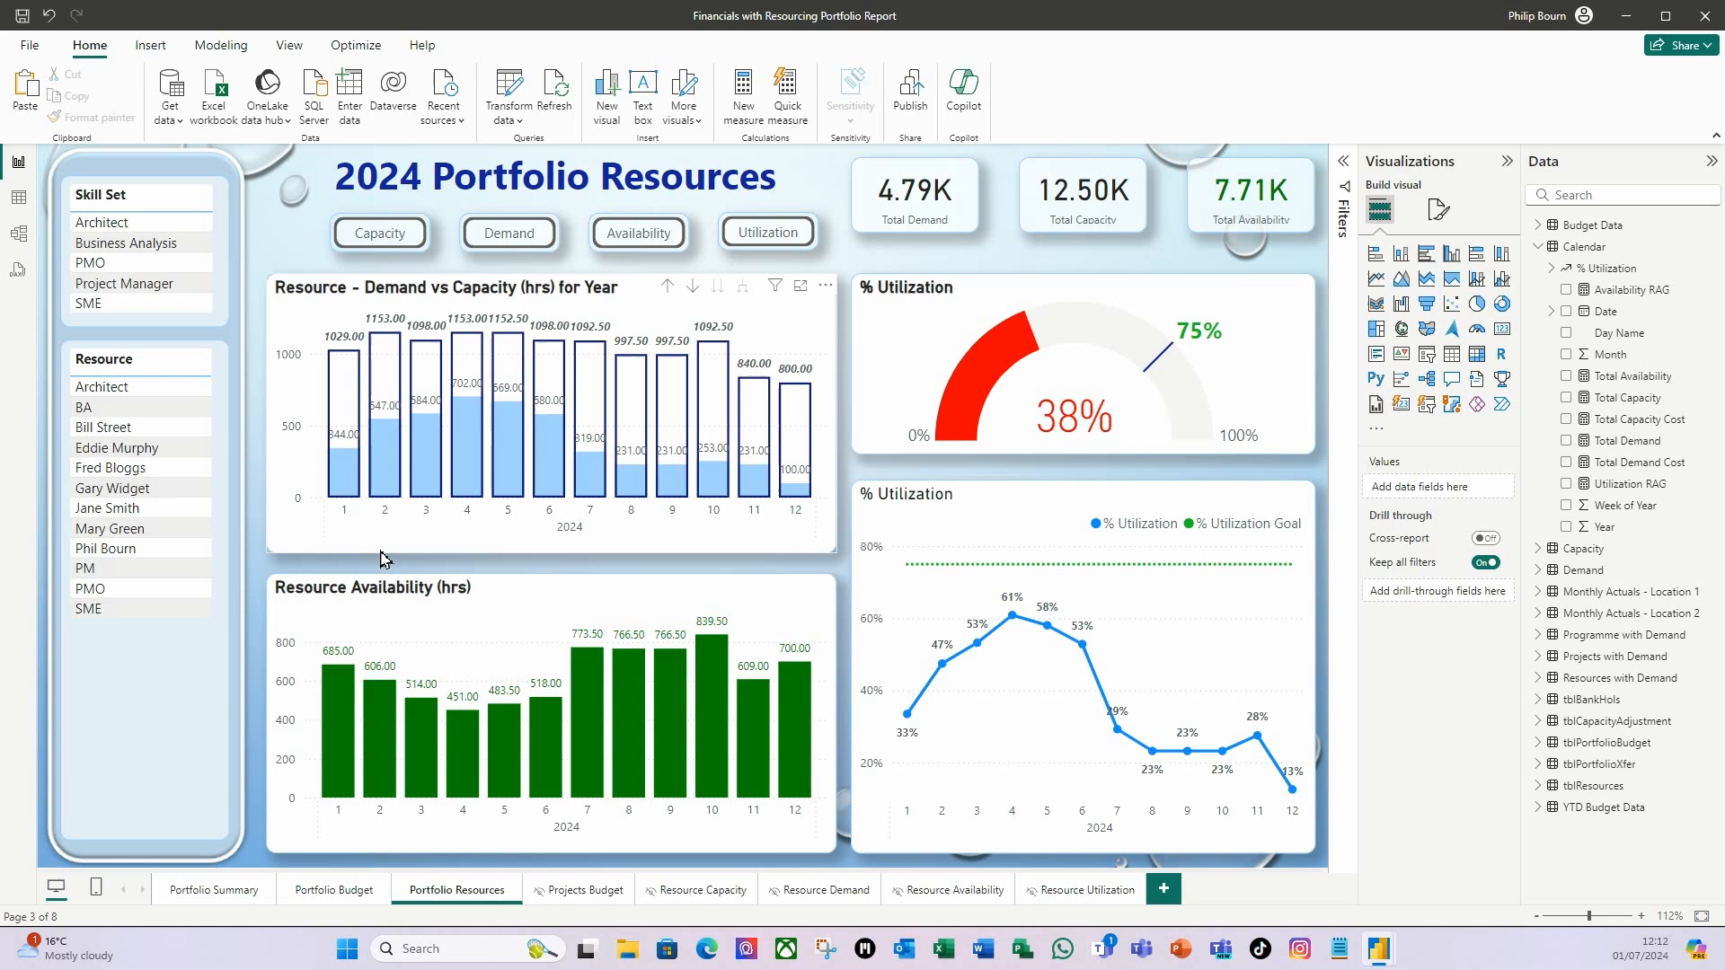
# Step: Turn on Edit interactions for the Skill Set table, and select the Resource table to show its interactions with the other visuals
pyautogui.click(125, 191)
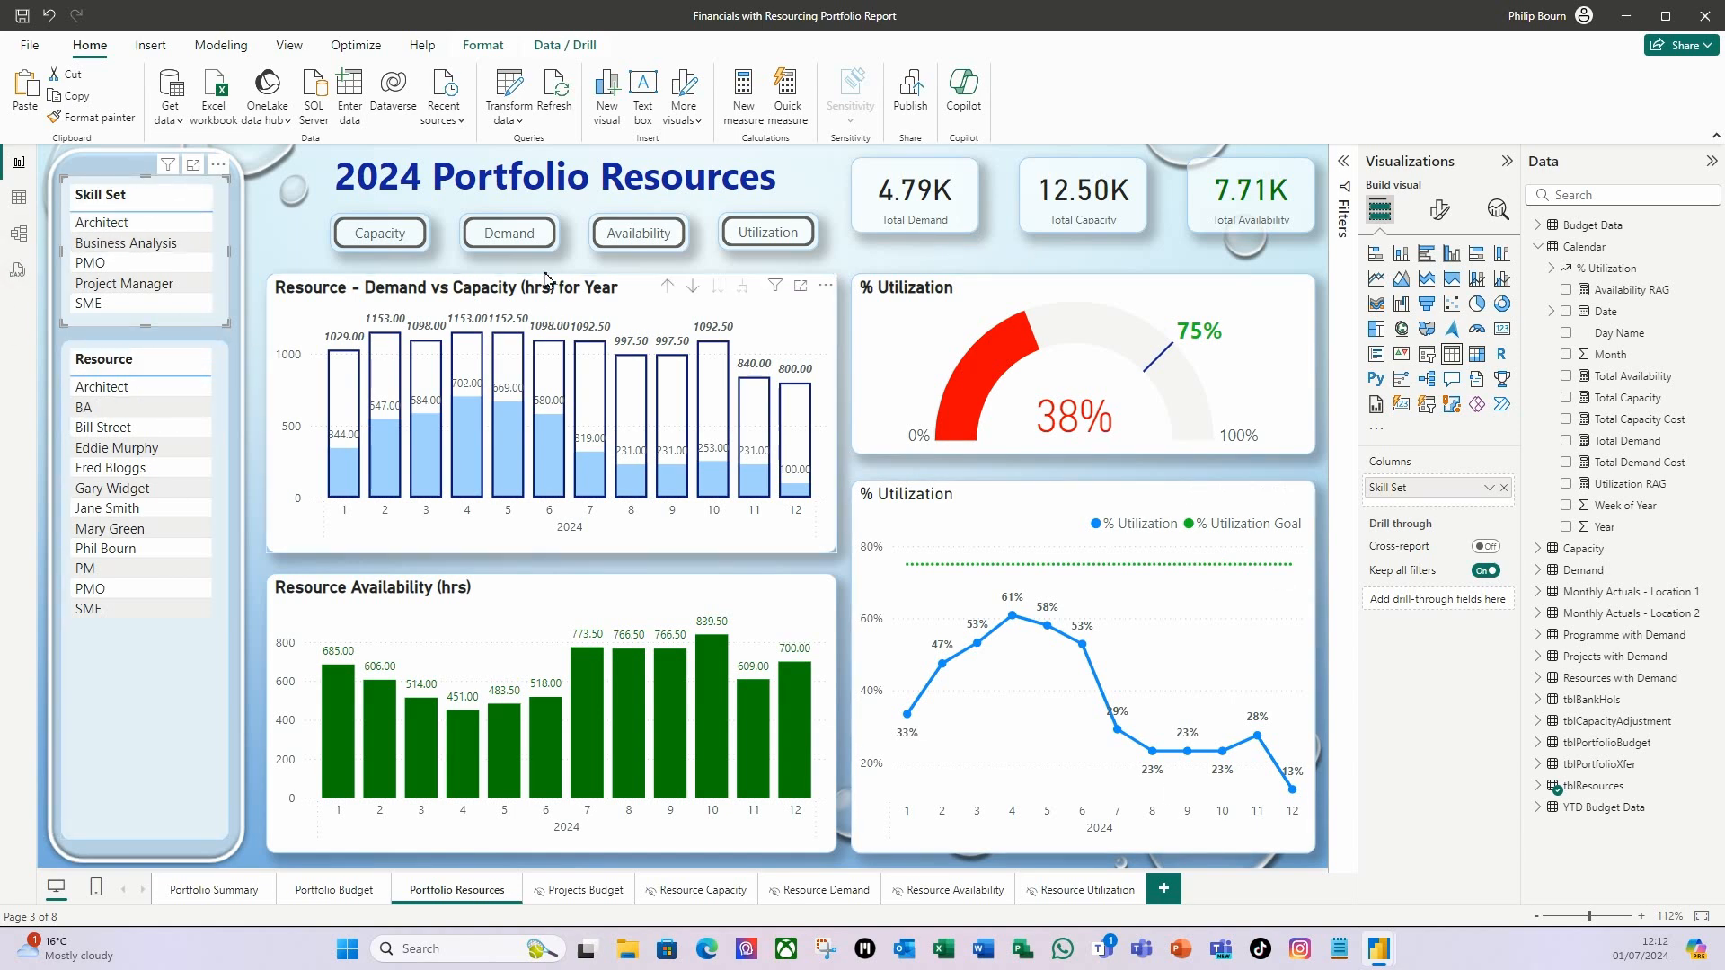
pyautogui.click(490, 56)
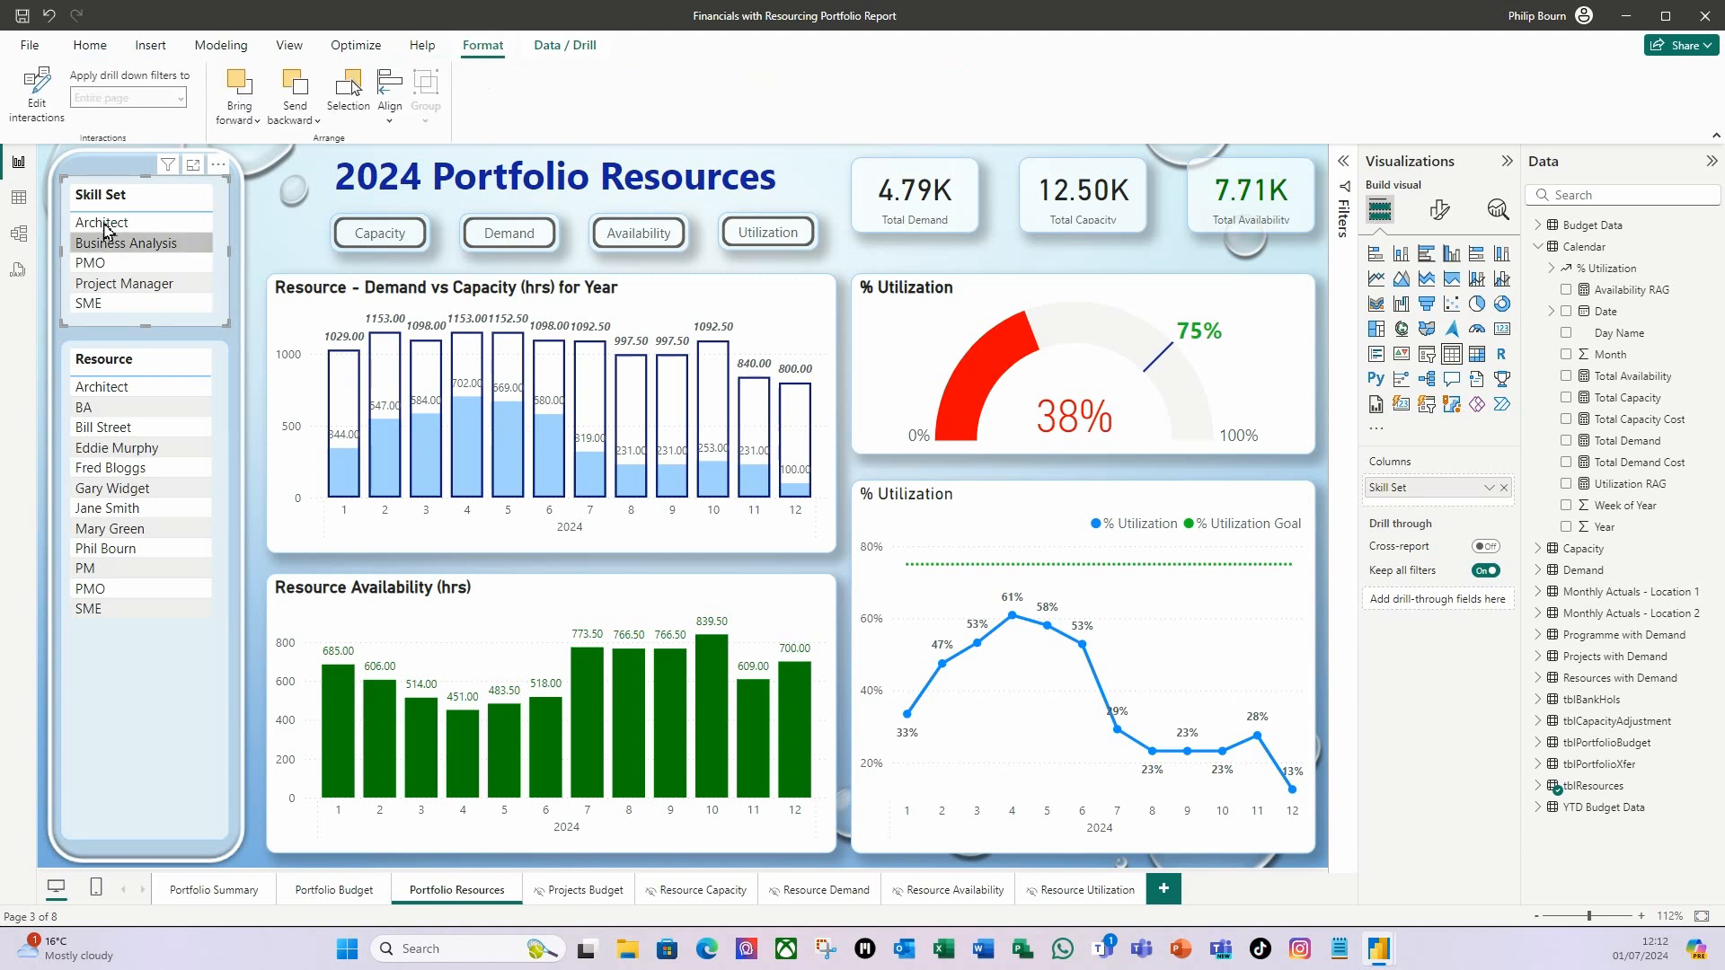
pyautogui.click(36, 110)
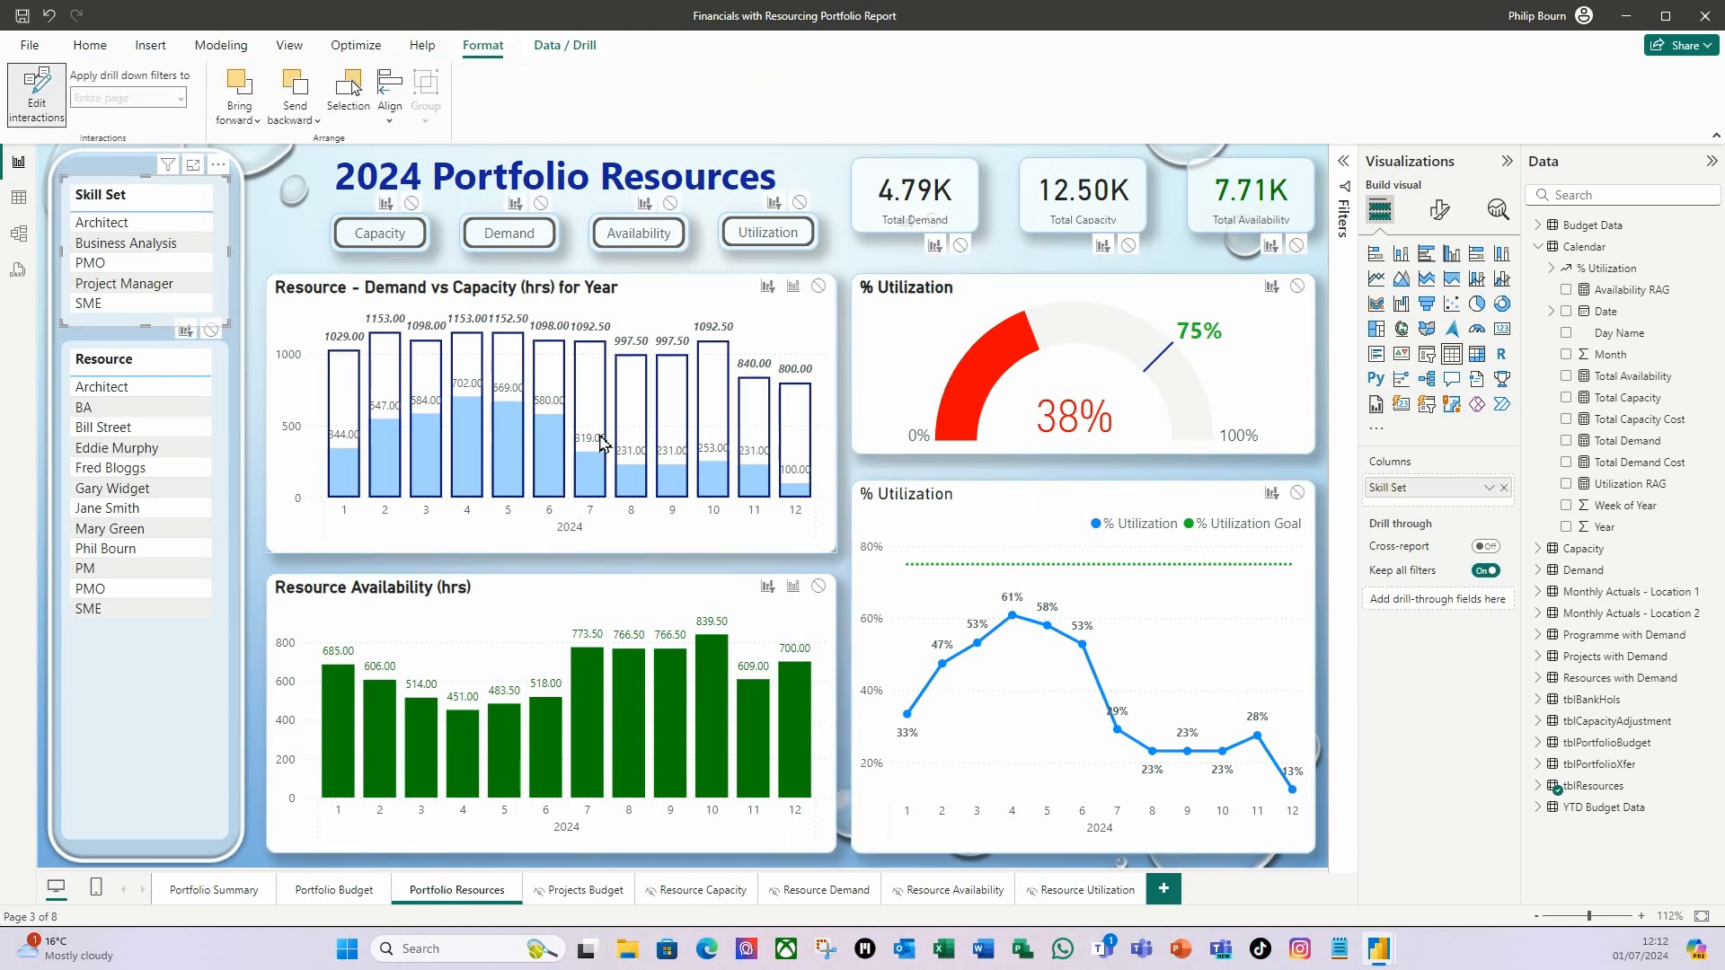
pyautogui.click(169, 354)
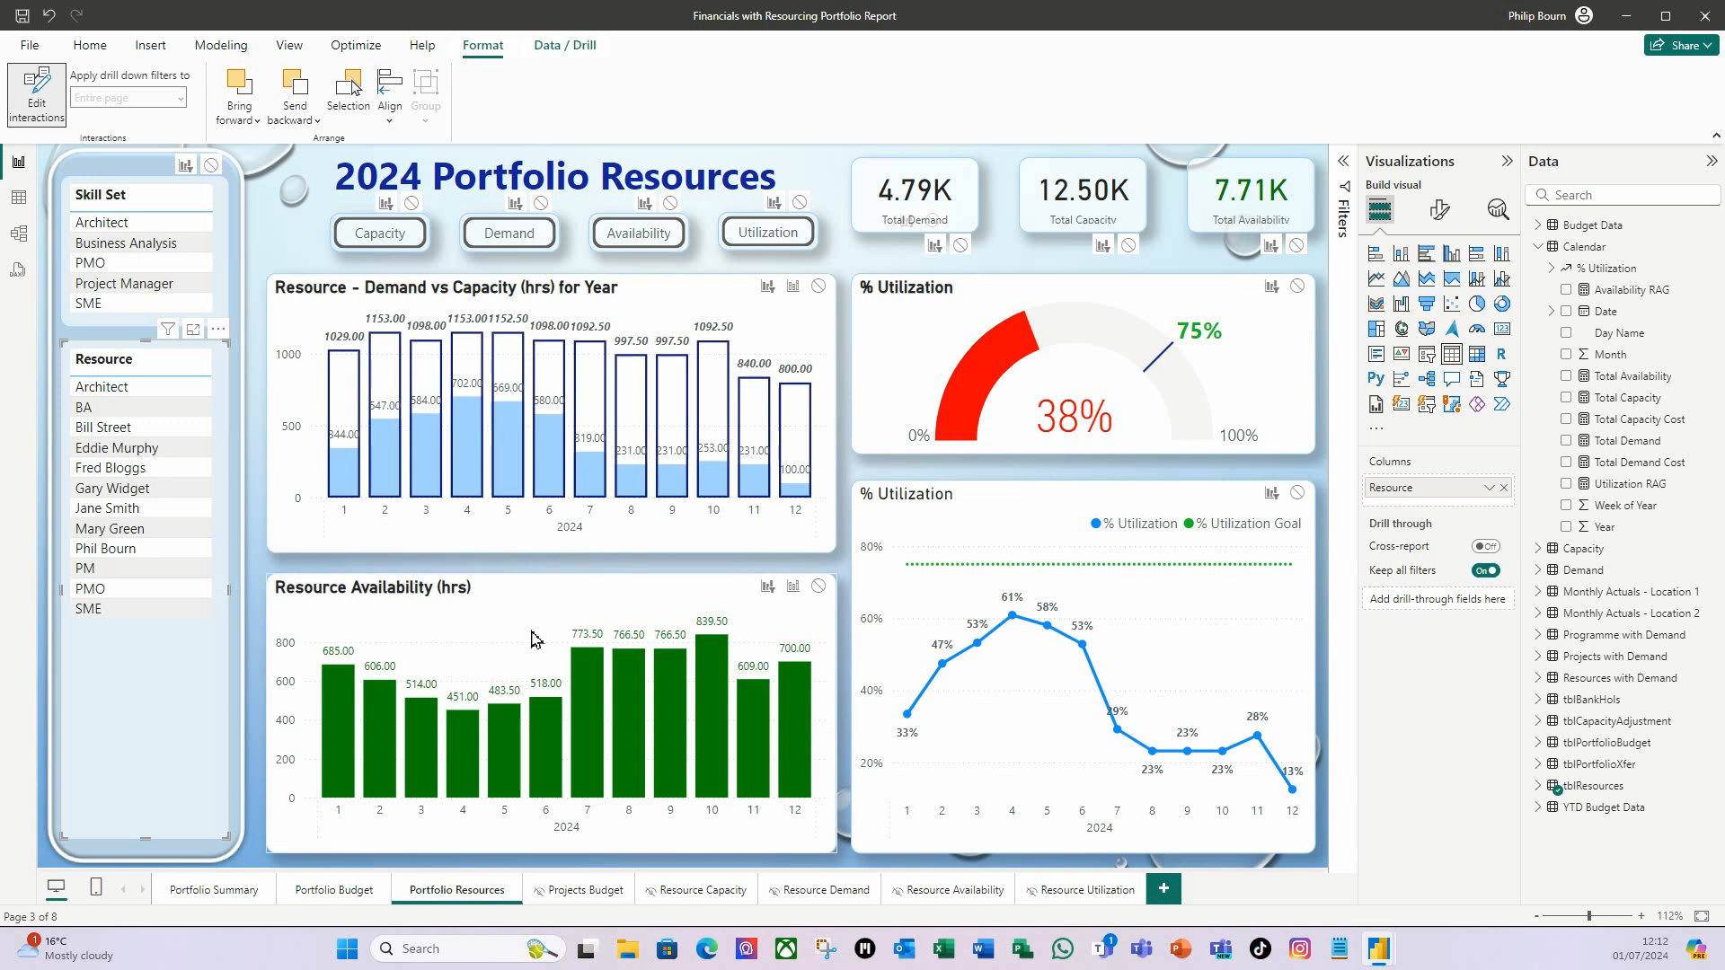
# Step: Set the Resource Availability chart to filter the % Utilization gauge, and turn off Edit interactions
pyautogui.click(661, 288)
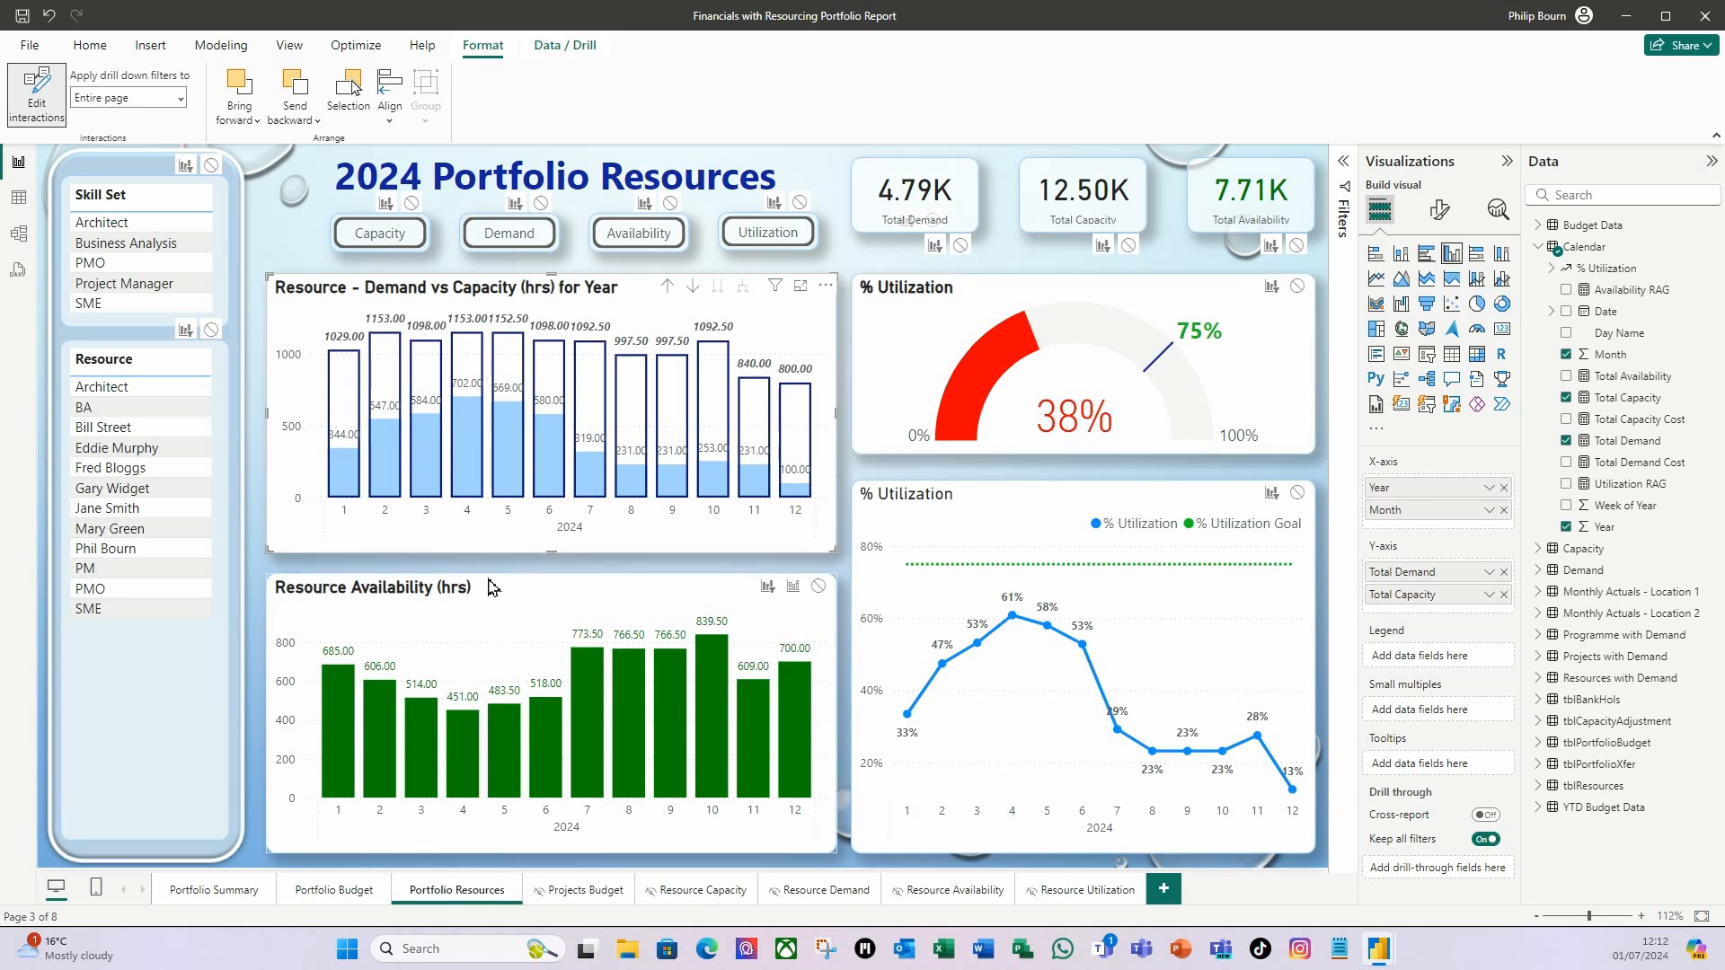
pyautogui.click(532, 591)
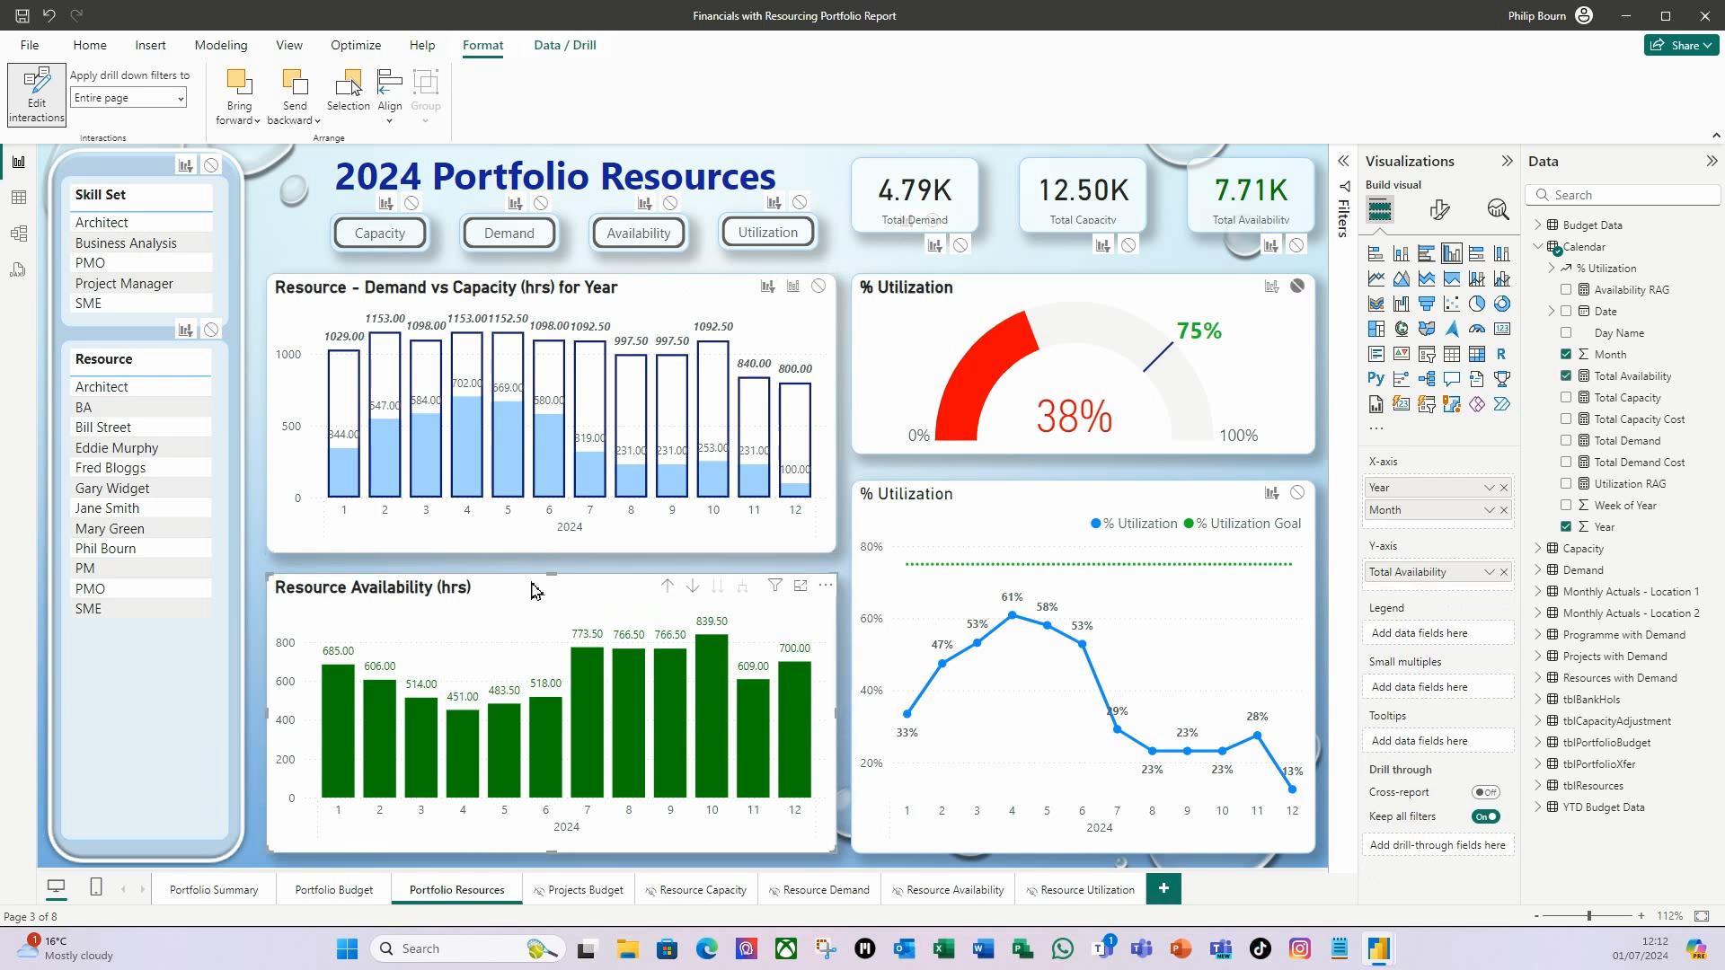
pyautogui.click(1272, 287)
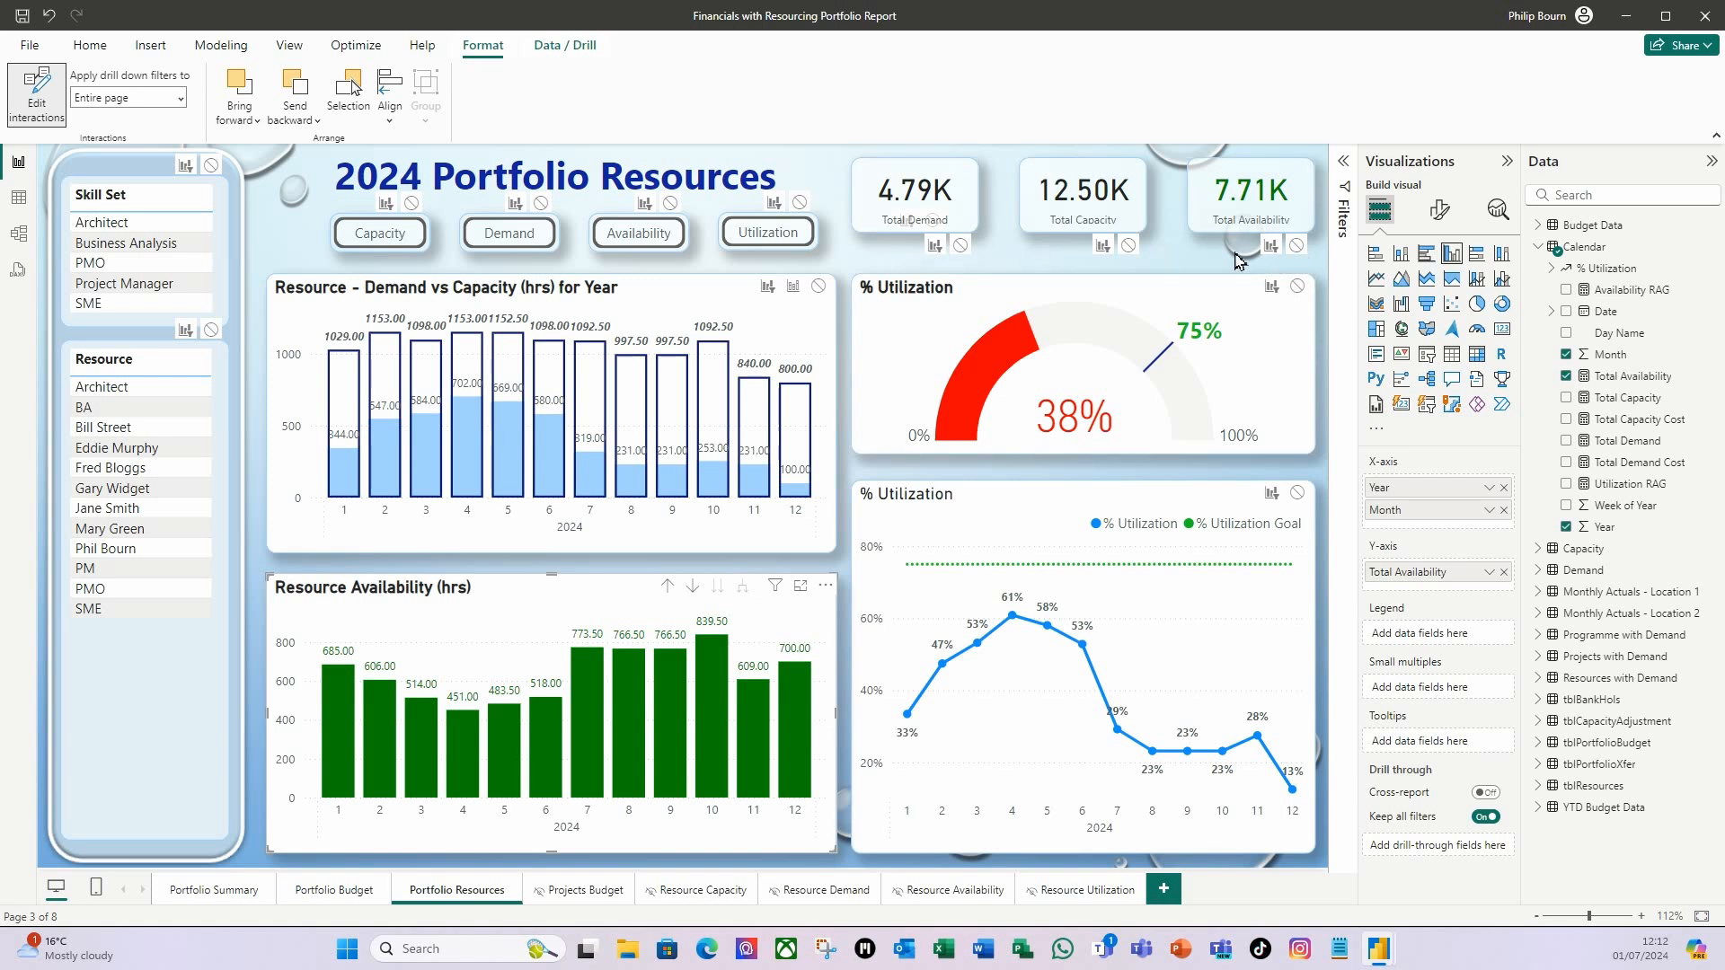
pyautogui.click(36, 101)
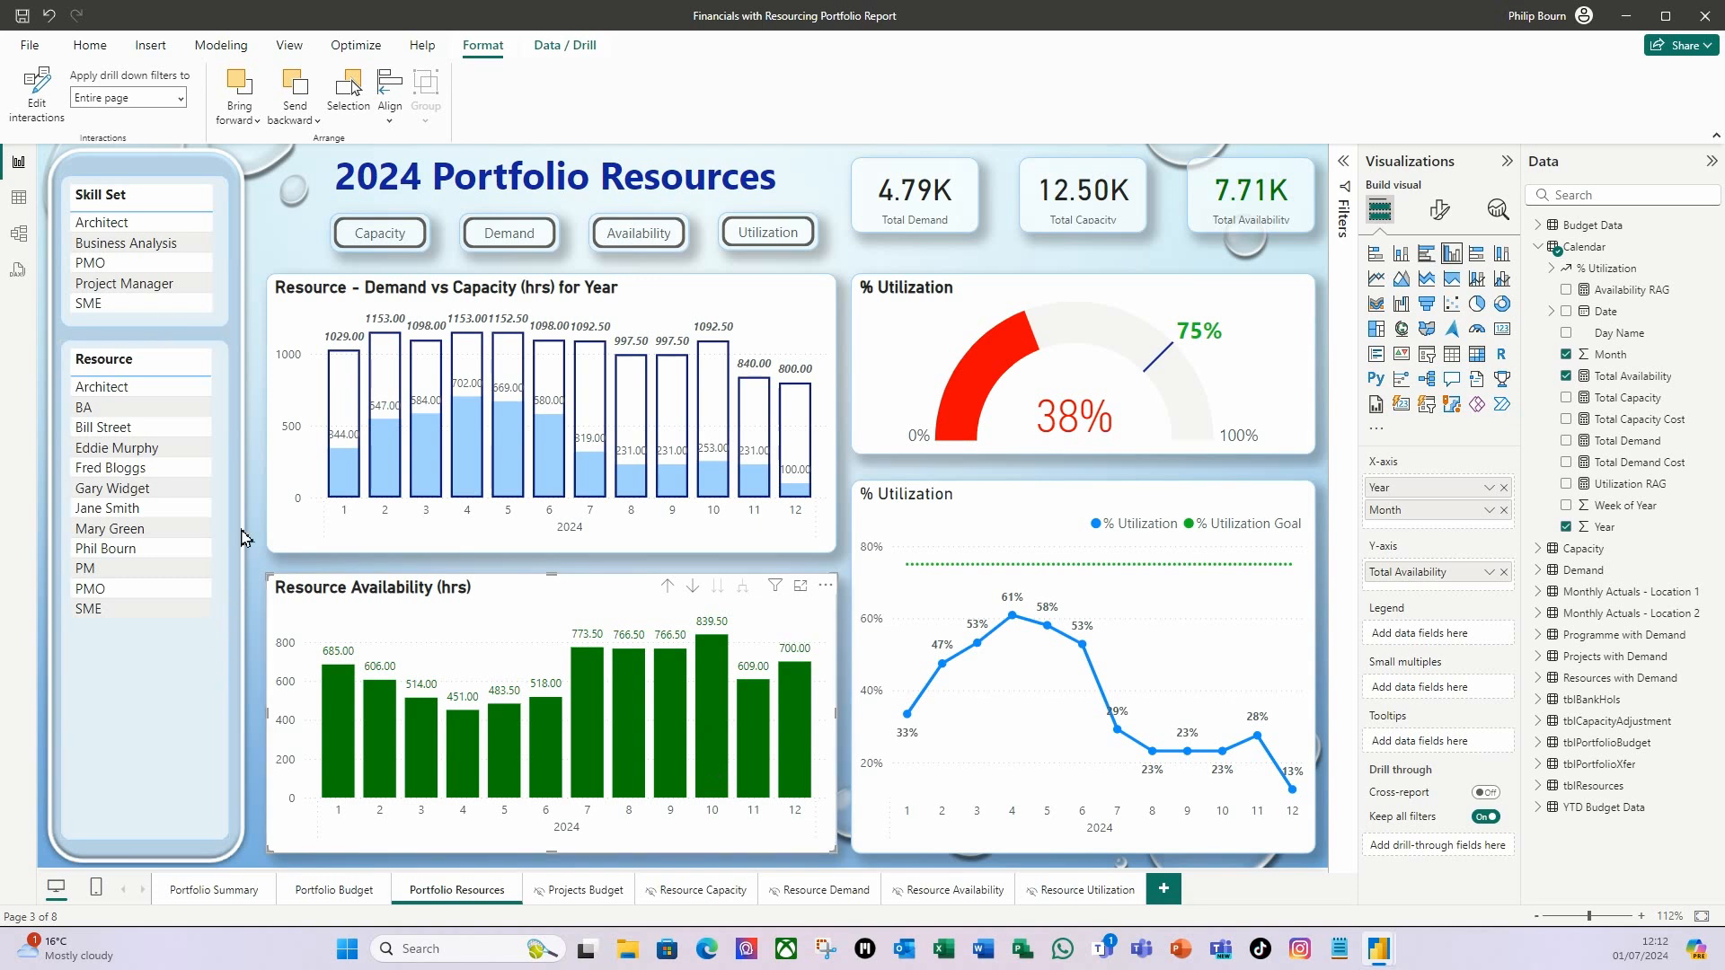
# Step: Test cross-filtering by months 1 to 5 together and by month 3 alone in the Demand vs Capacity chart, and clear the selection
pyautogui.click(345, 483)
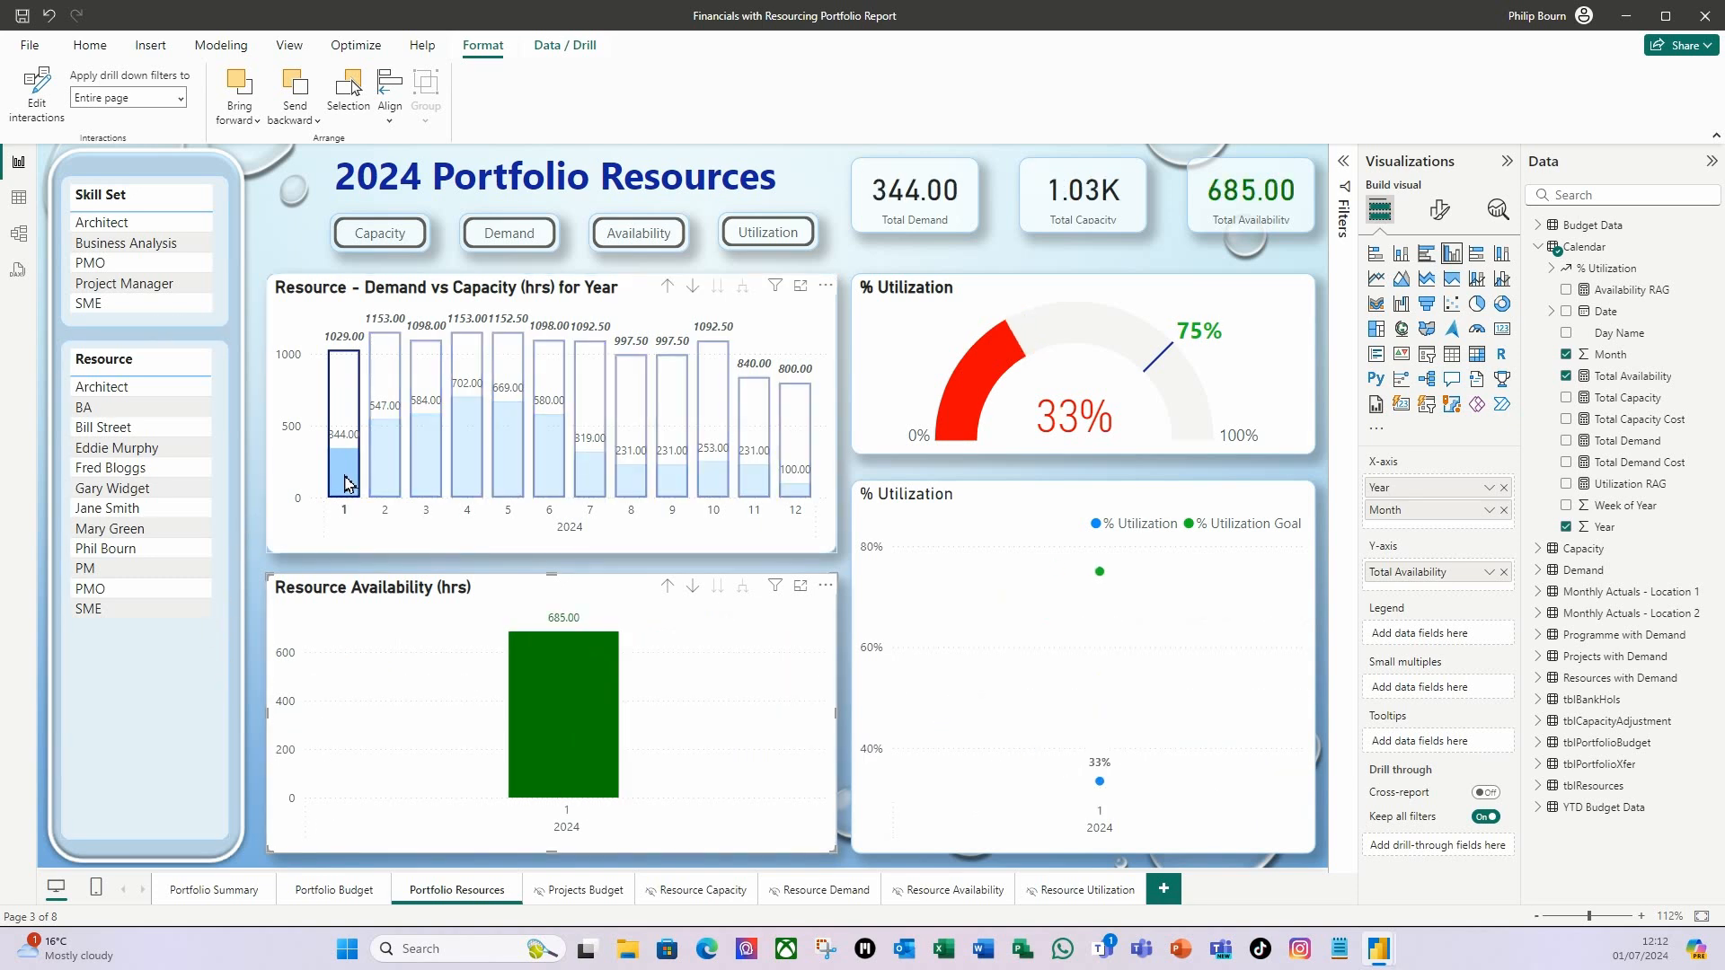
pyautogui.keyDown('ctrl'); pyautogui.click(382, 488); pyautogui.keyUp('ctrl')
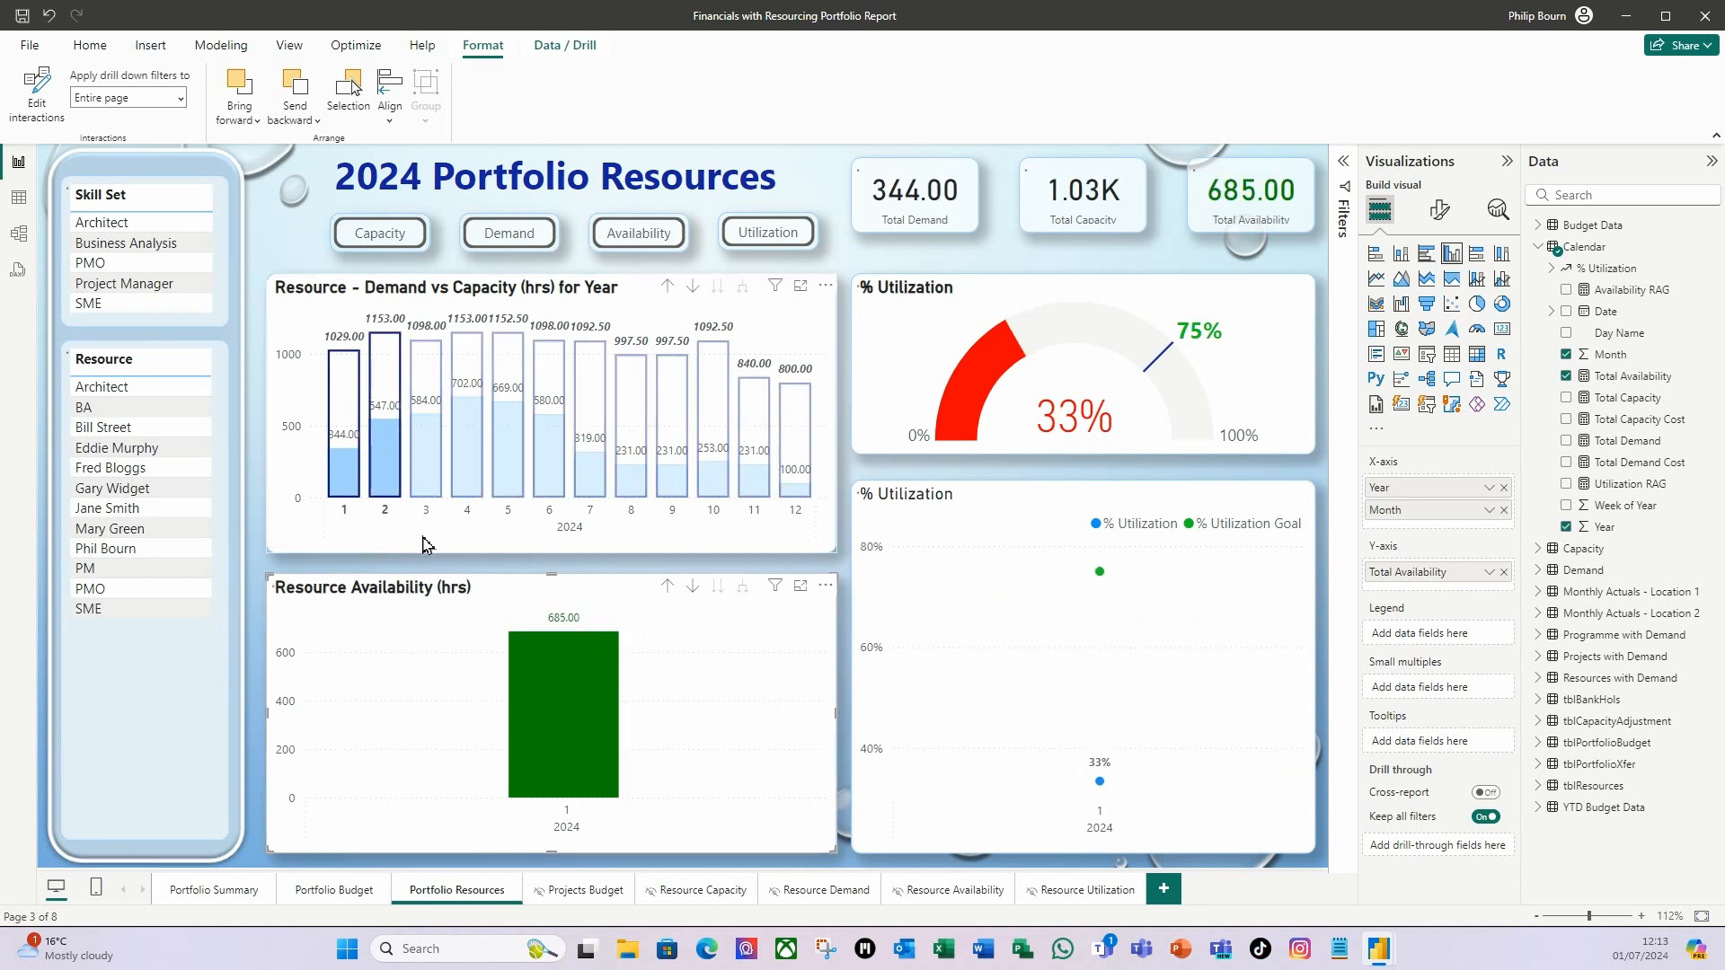
pyautogui.keyDown('ctrl'); pyautogui.click(426, 485); pyautogui.keyUp('ctrl')
pyautogui.keyDown('ctrl'); pyautogui.click(485, 478); pyautogui.keyUp('ctrl')
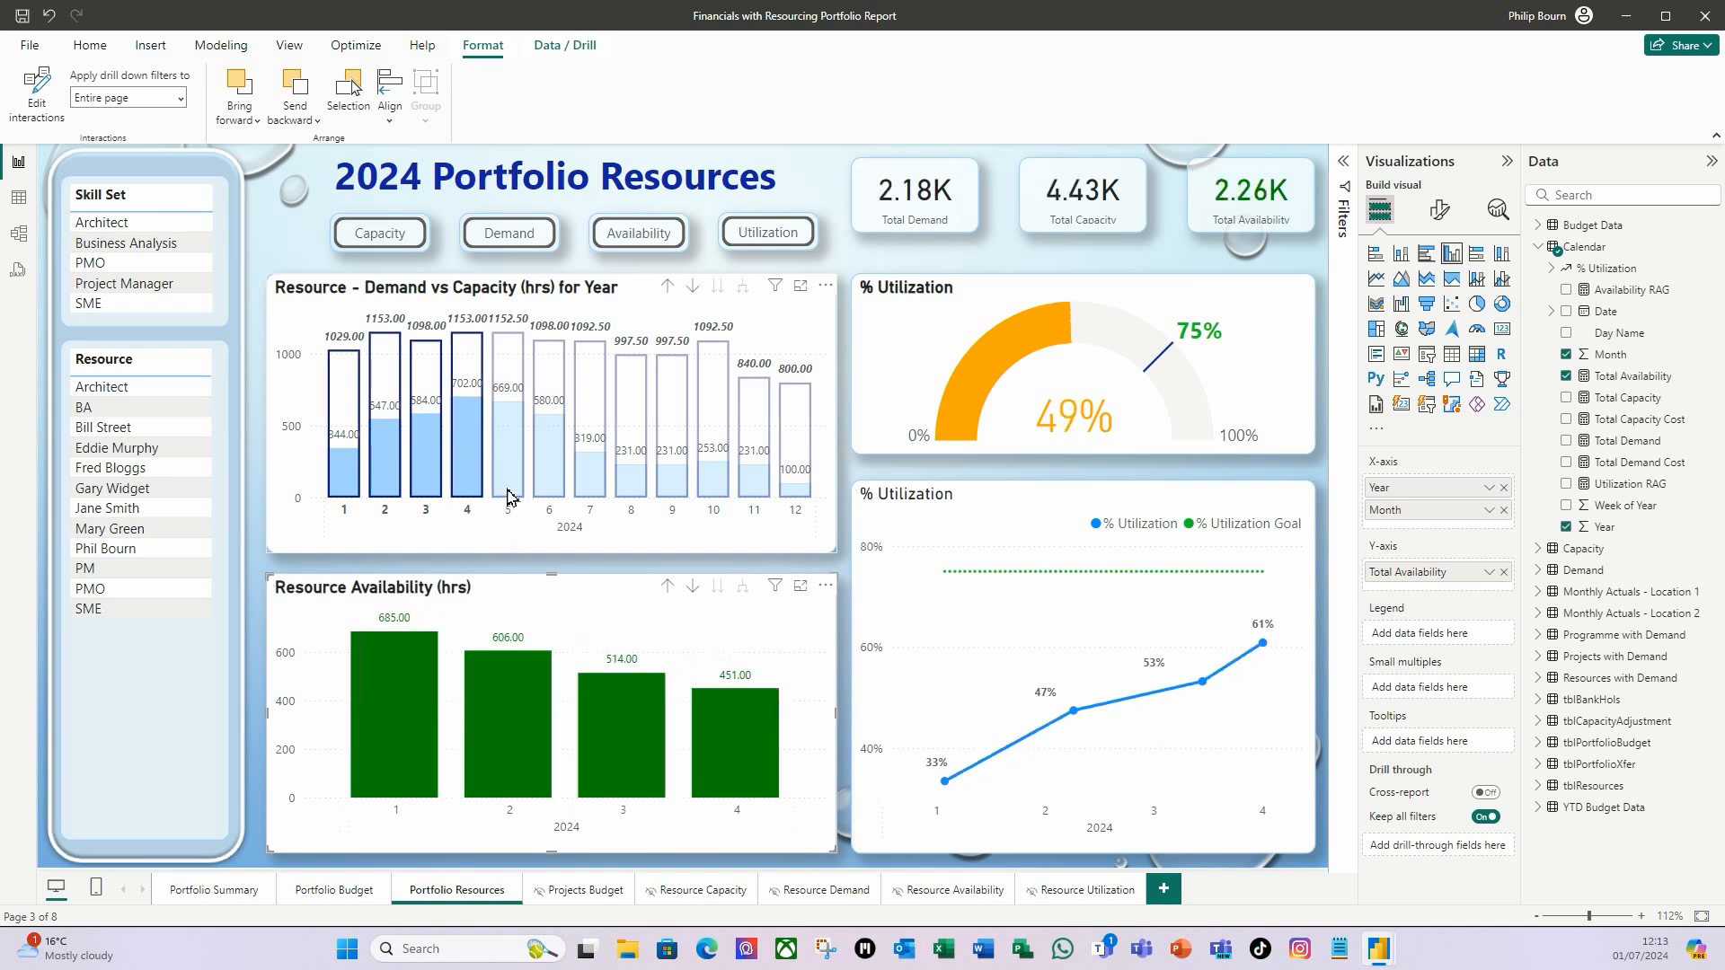
pyautogui.keyDown('ctrl'); pyautogui.click(508, 487); pyautogui.keyUp('ctrl')
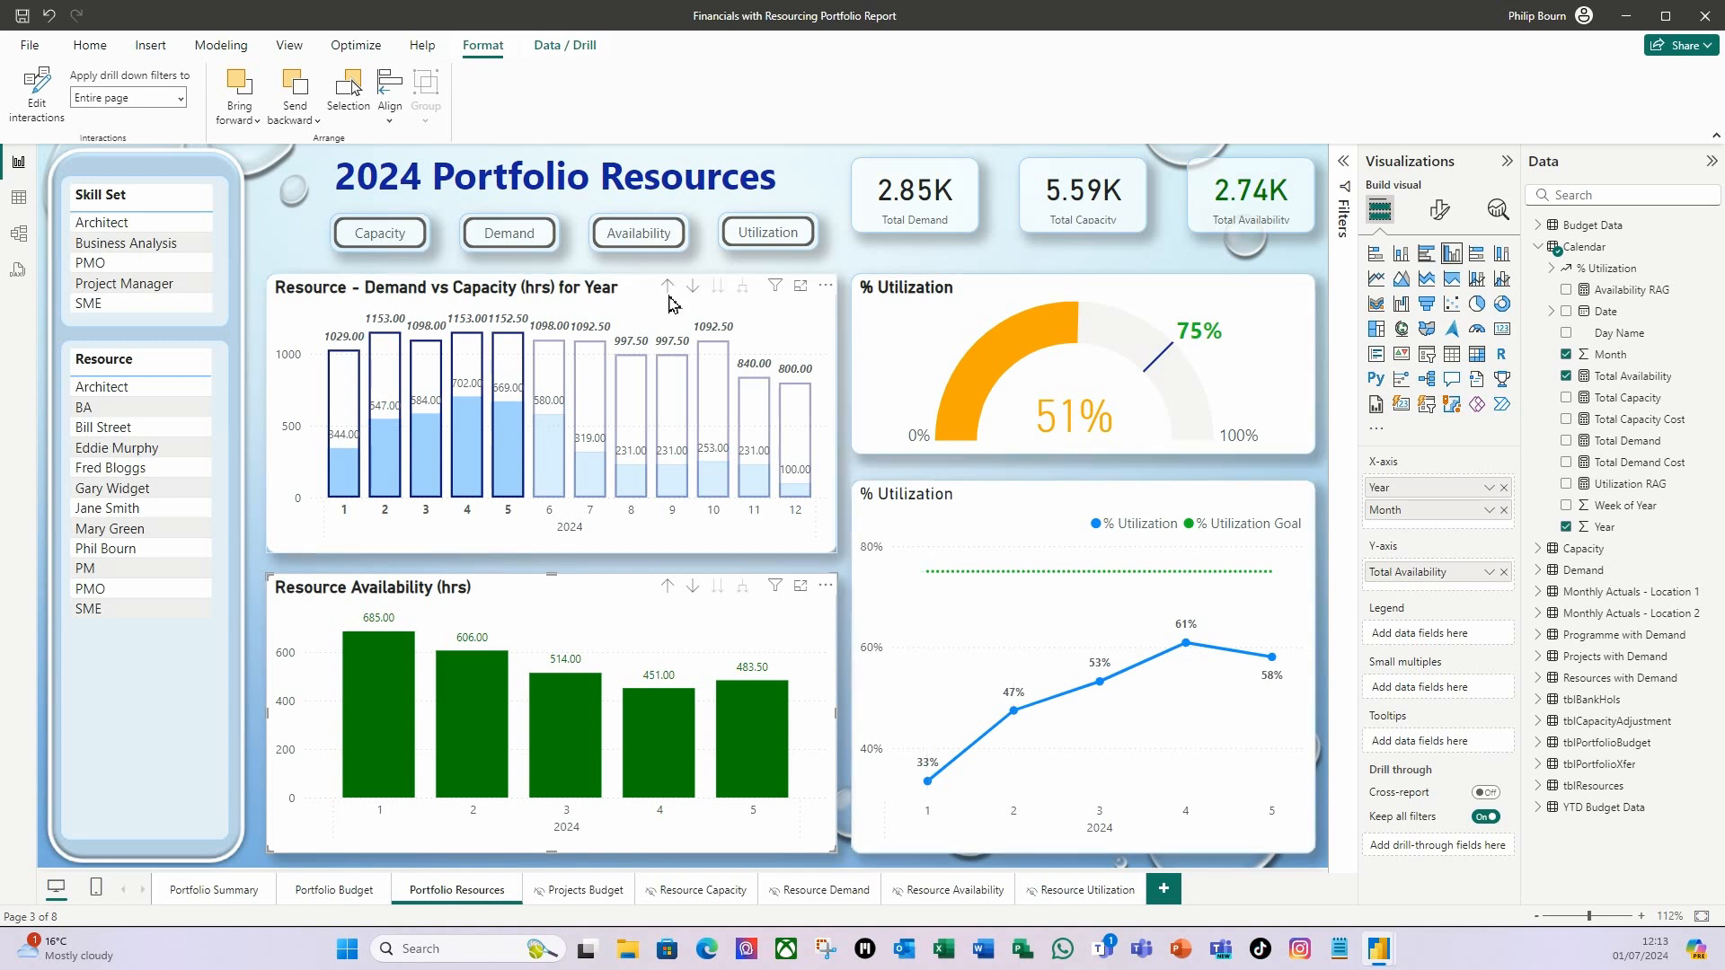
pyautogui.click(426, 468)
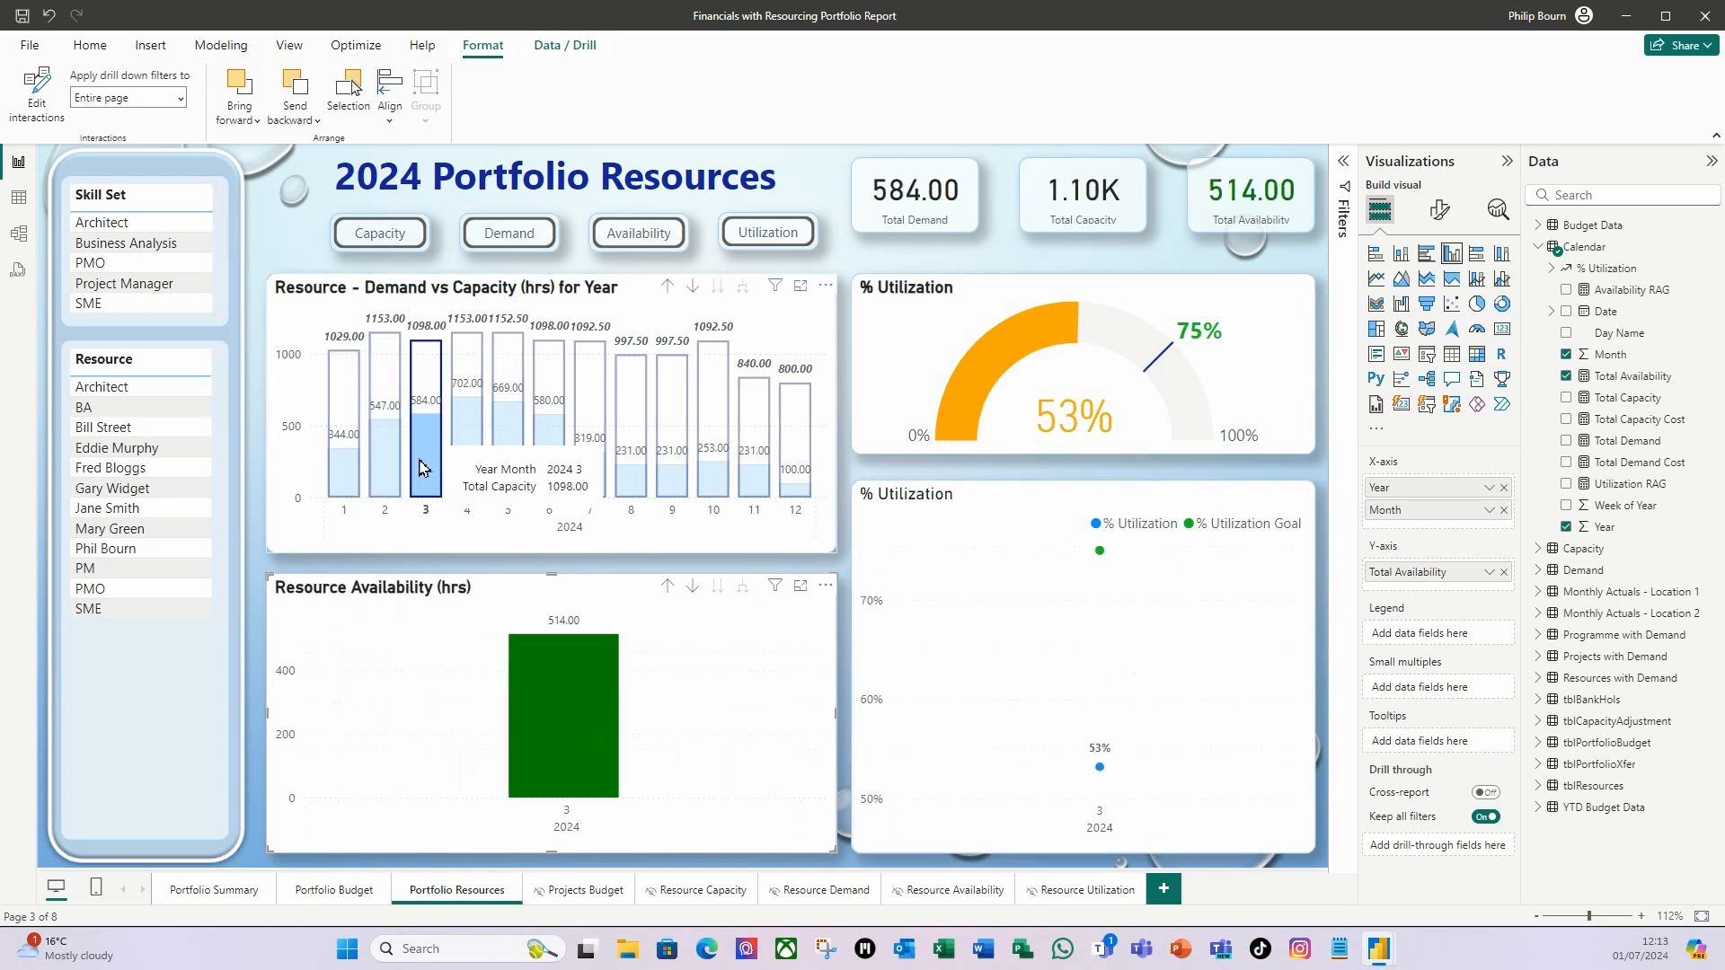
pyautogui.click(423, 484)
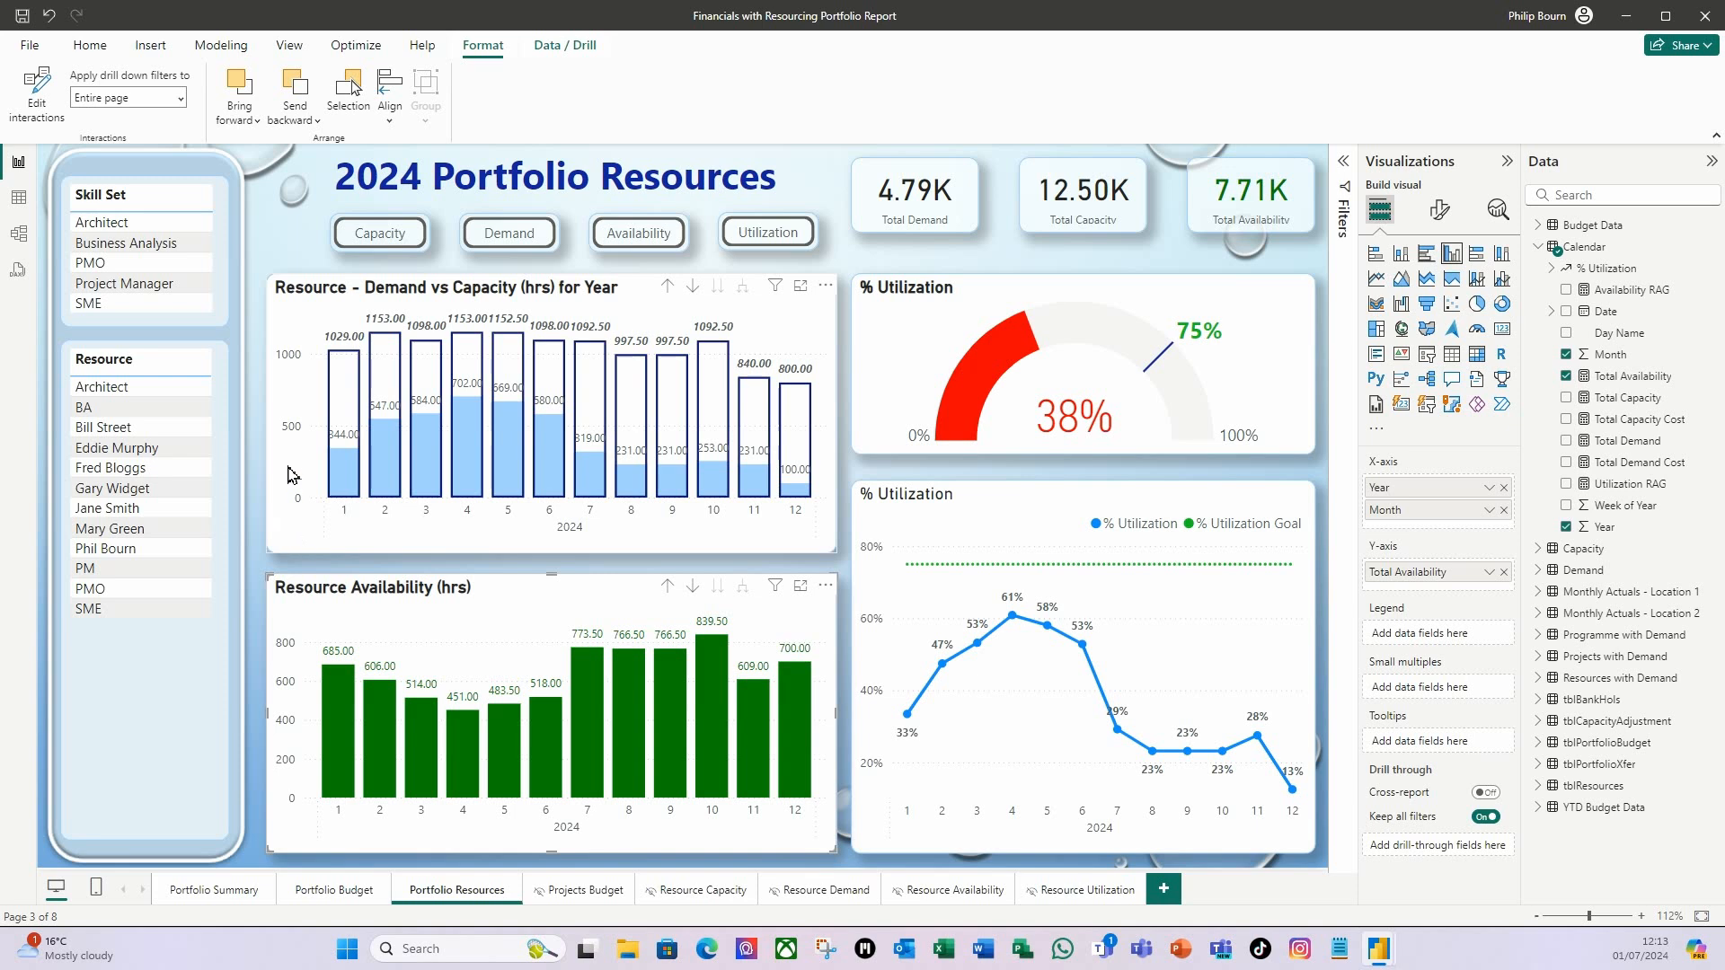
# Step: Turn on Edit interactions and set the % Utilization line chart to filter the Demand vs Capacity and Resource Availability charts
pyautogui.click(36, 83)
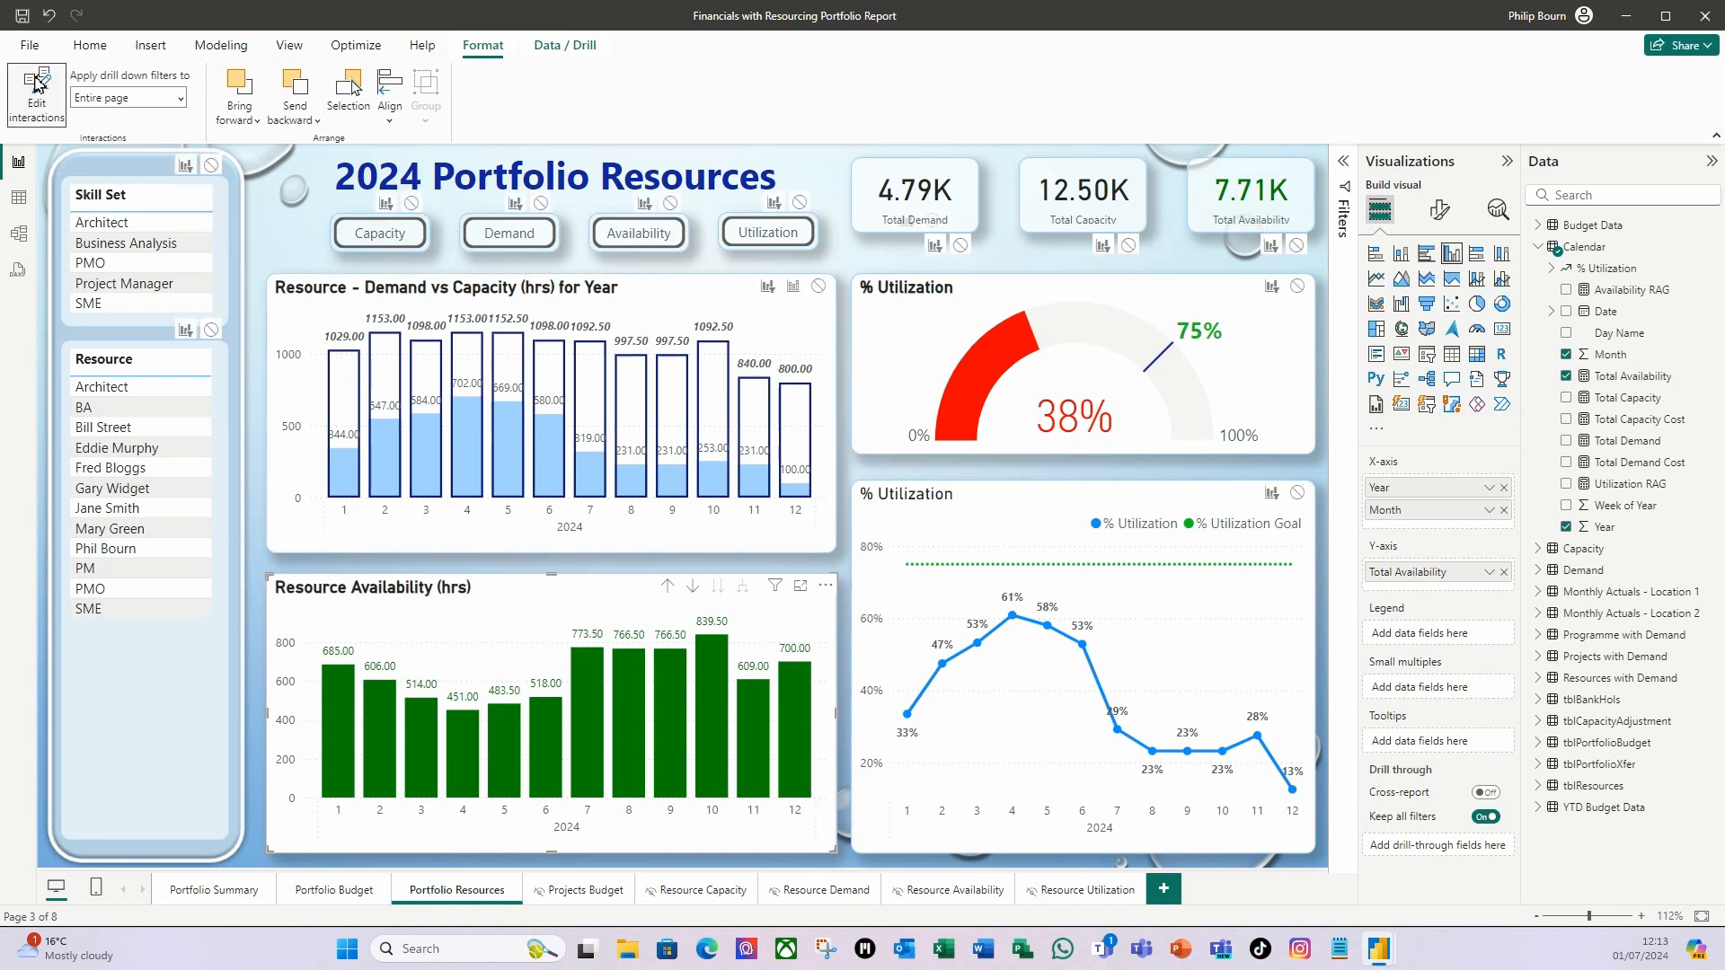
pyautogui.click(991, 286)
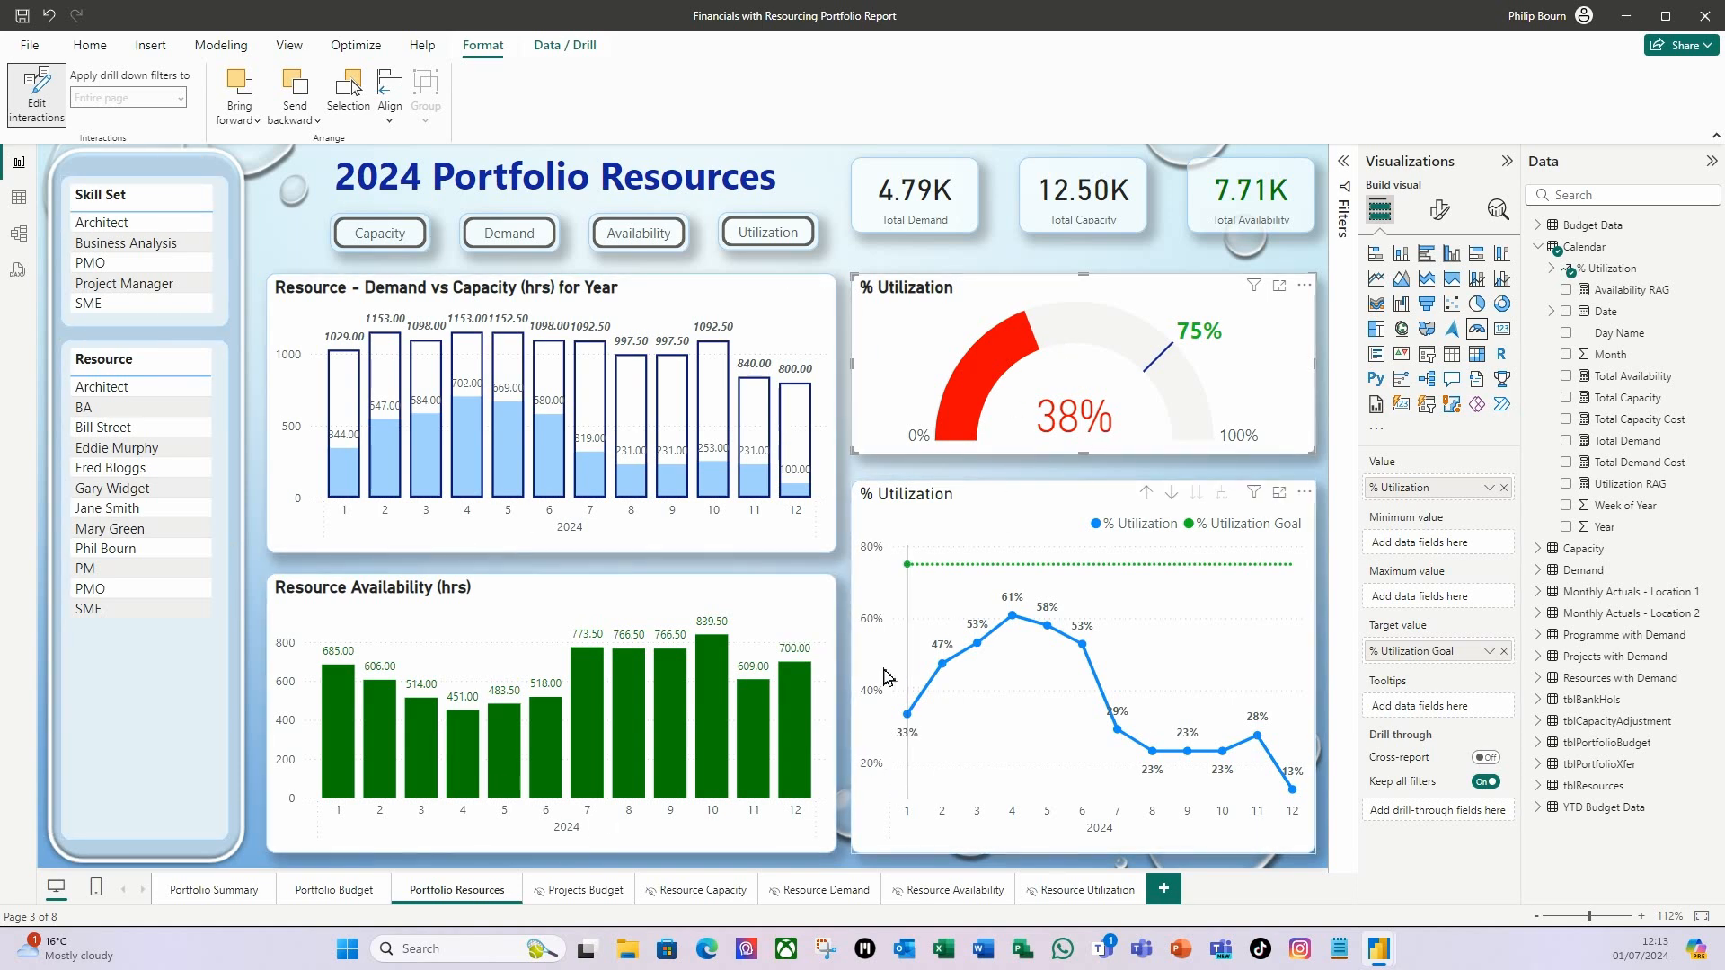
pyautogui.click(1029, 497)
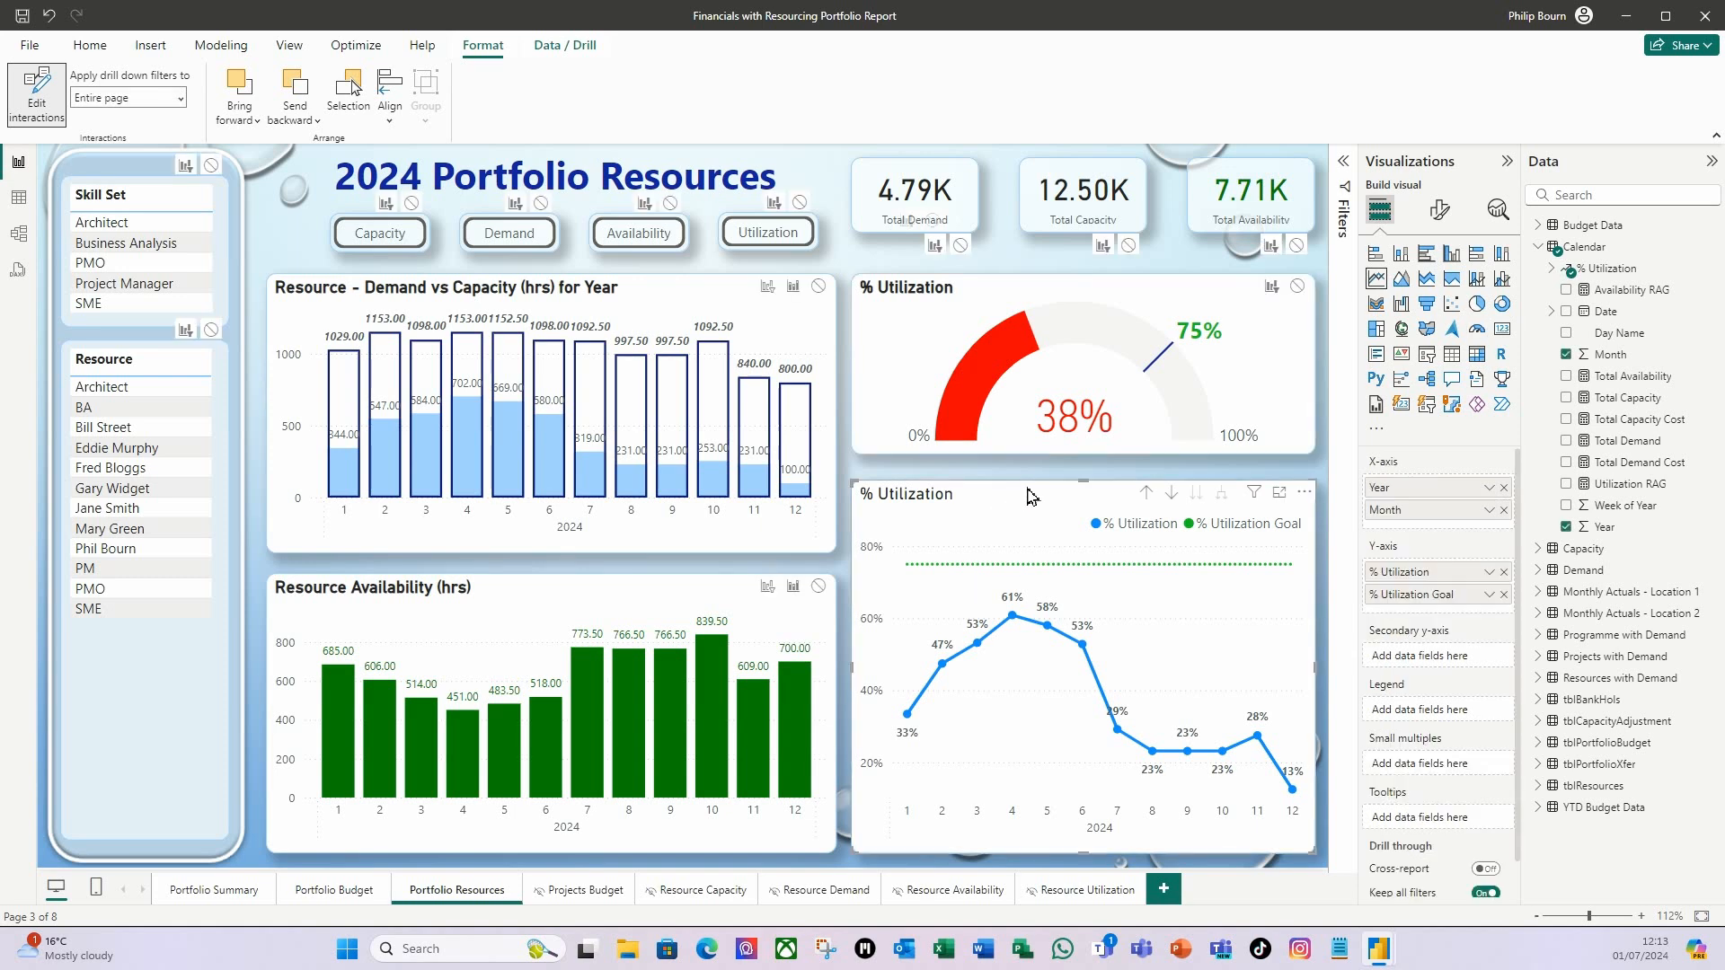
pyautogui.click(819, 287)
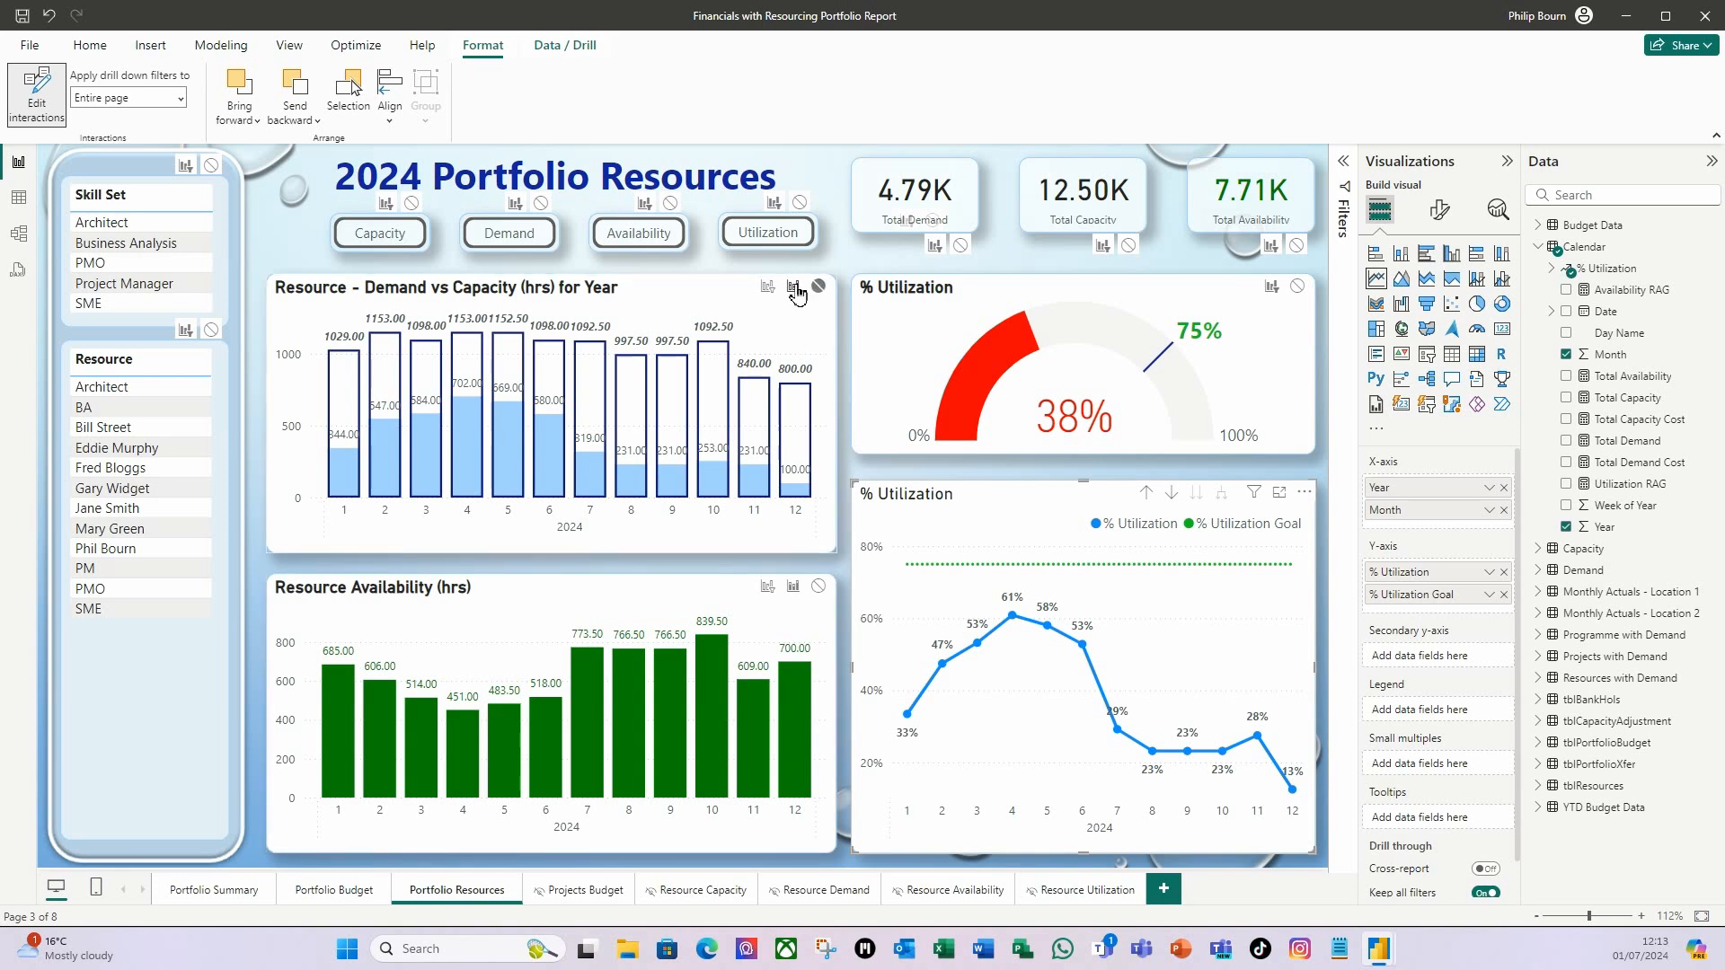
pyautogui.click(772, 590)
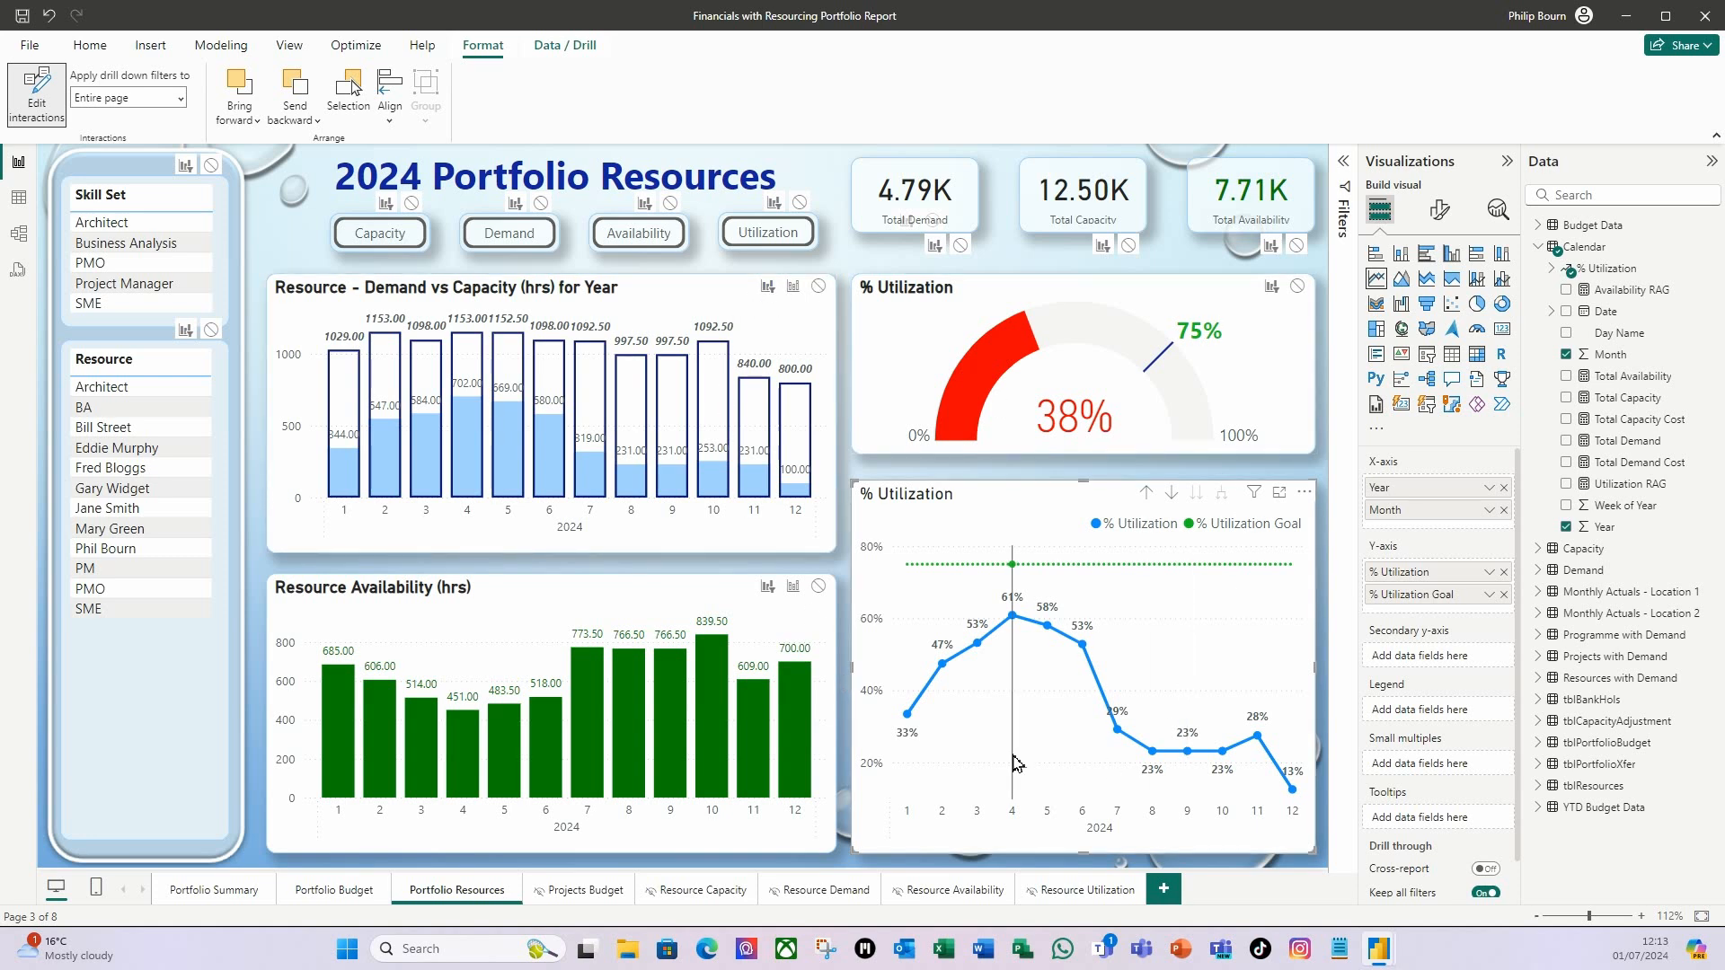
# Step: Test cross-filtering by month 4 and by month 2 in the % Utilization line chart, and clear the selection
pyautogui.click(1013, 618)
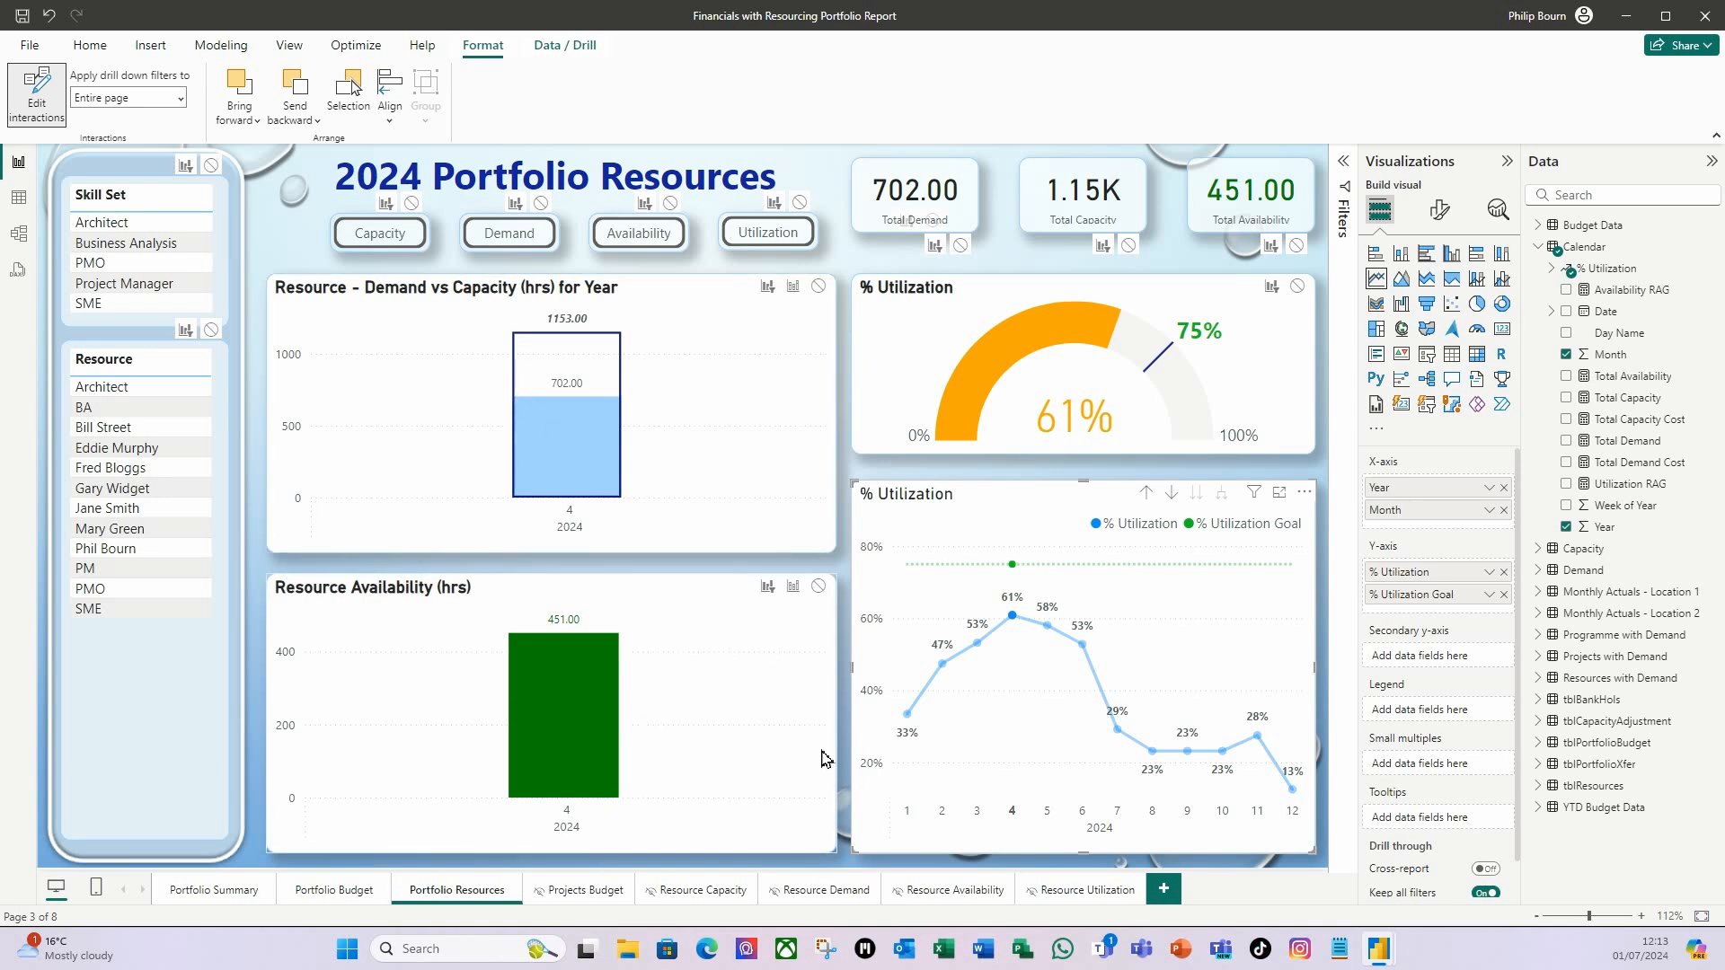
pyautogui.moveTo(931, 680)
pyautogui.click(942, 664)
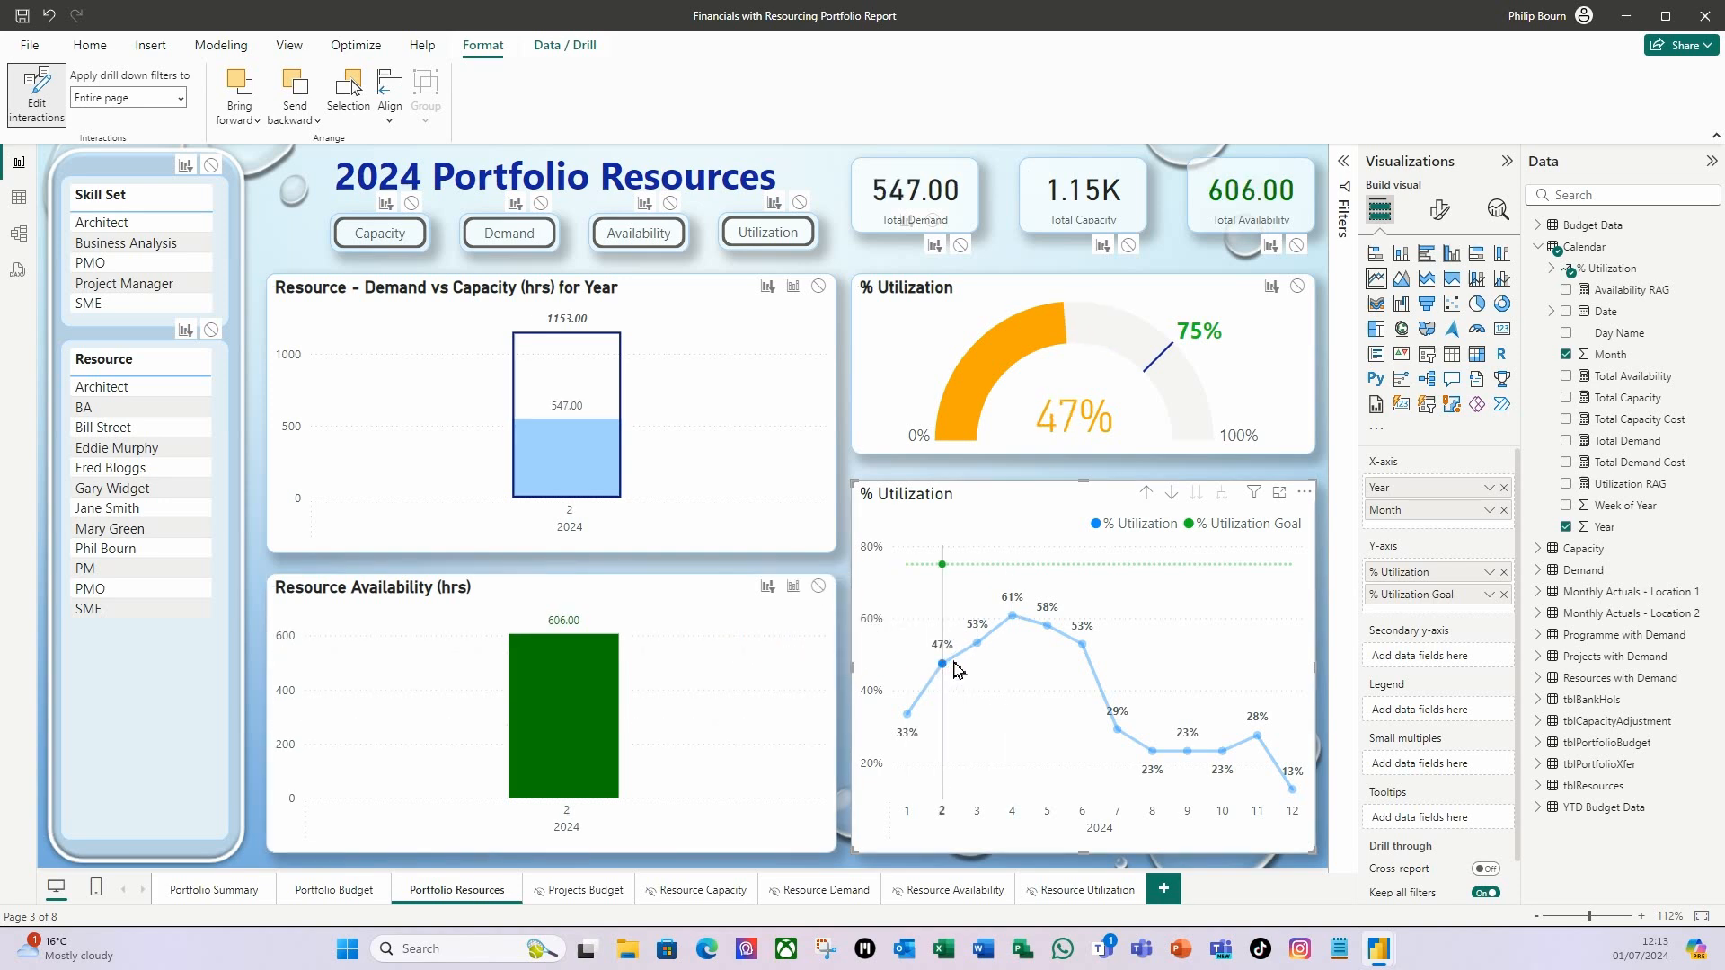
pyautogui.click(904, 718)
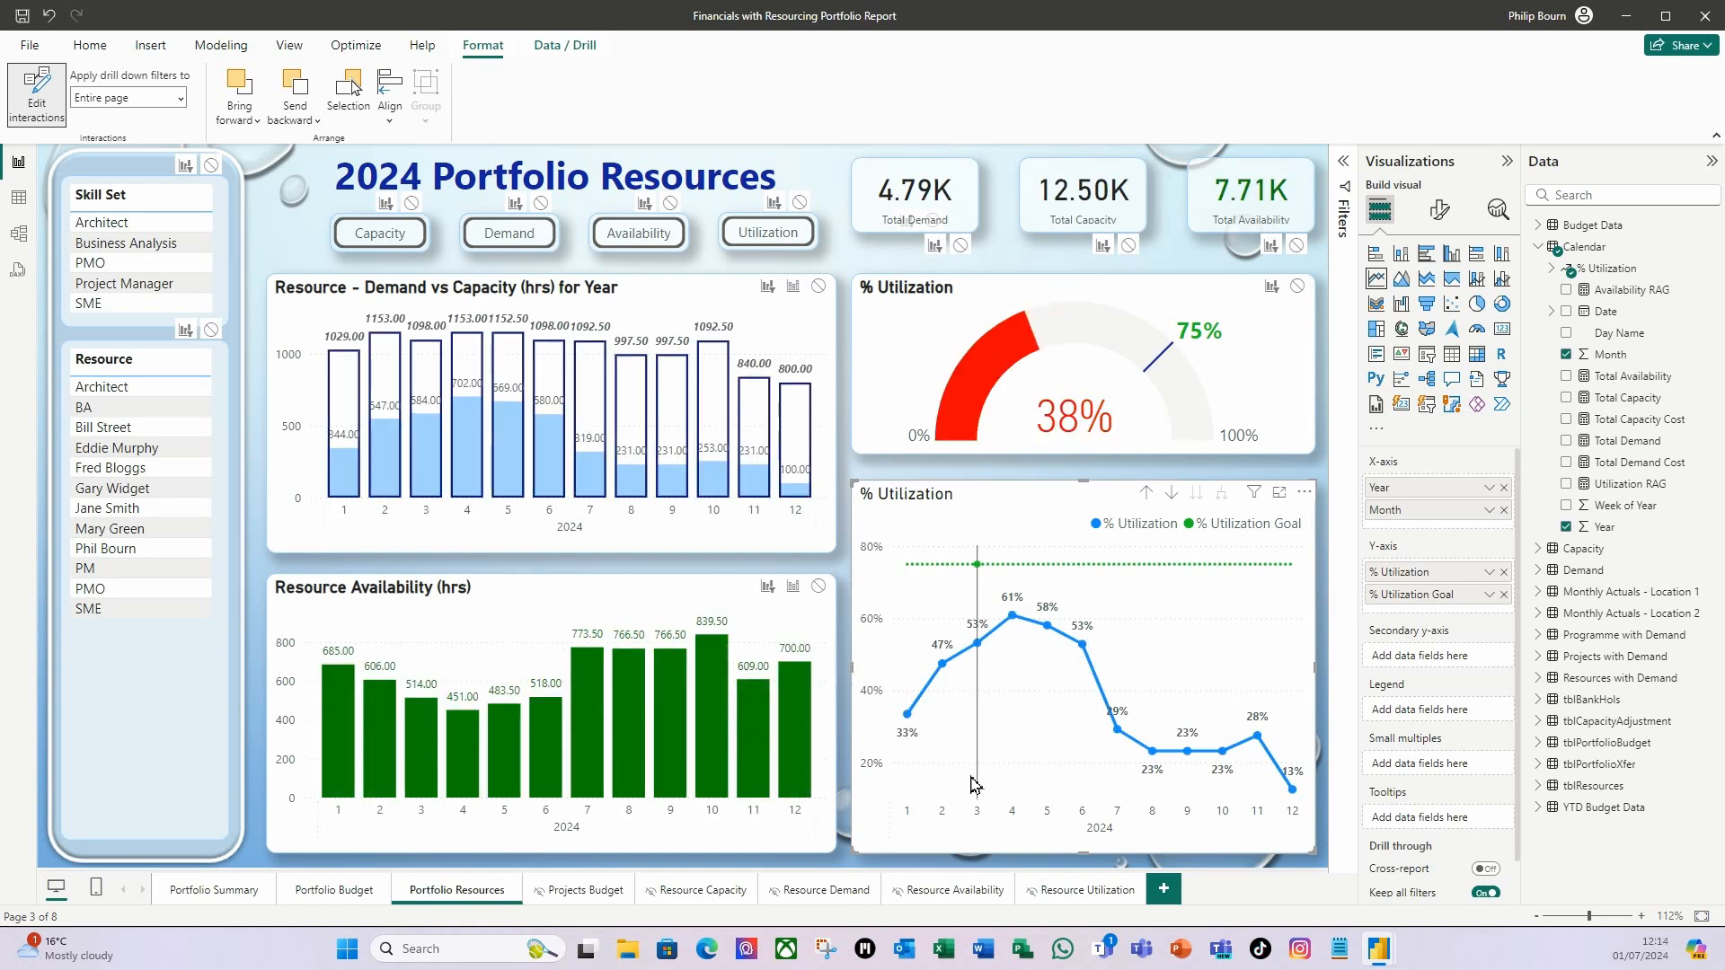
# Step: Test cross-filtering by months 1 to 5 together in the % Utilization line chart, clear the selection, and turn off Edit interactions
pyautogui.click(1015, 619)
pyautogui.keyDown('ctrl'); pyautogui.click(1046, 625); pyautogui.keyUp('ctrl')
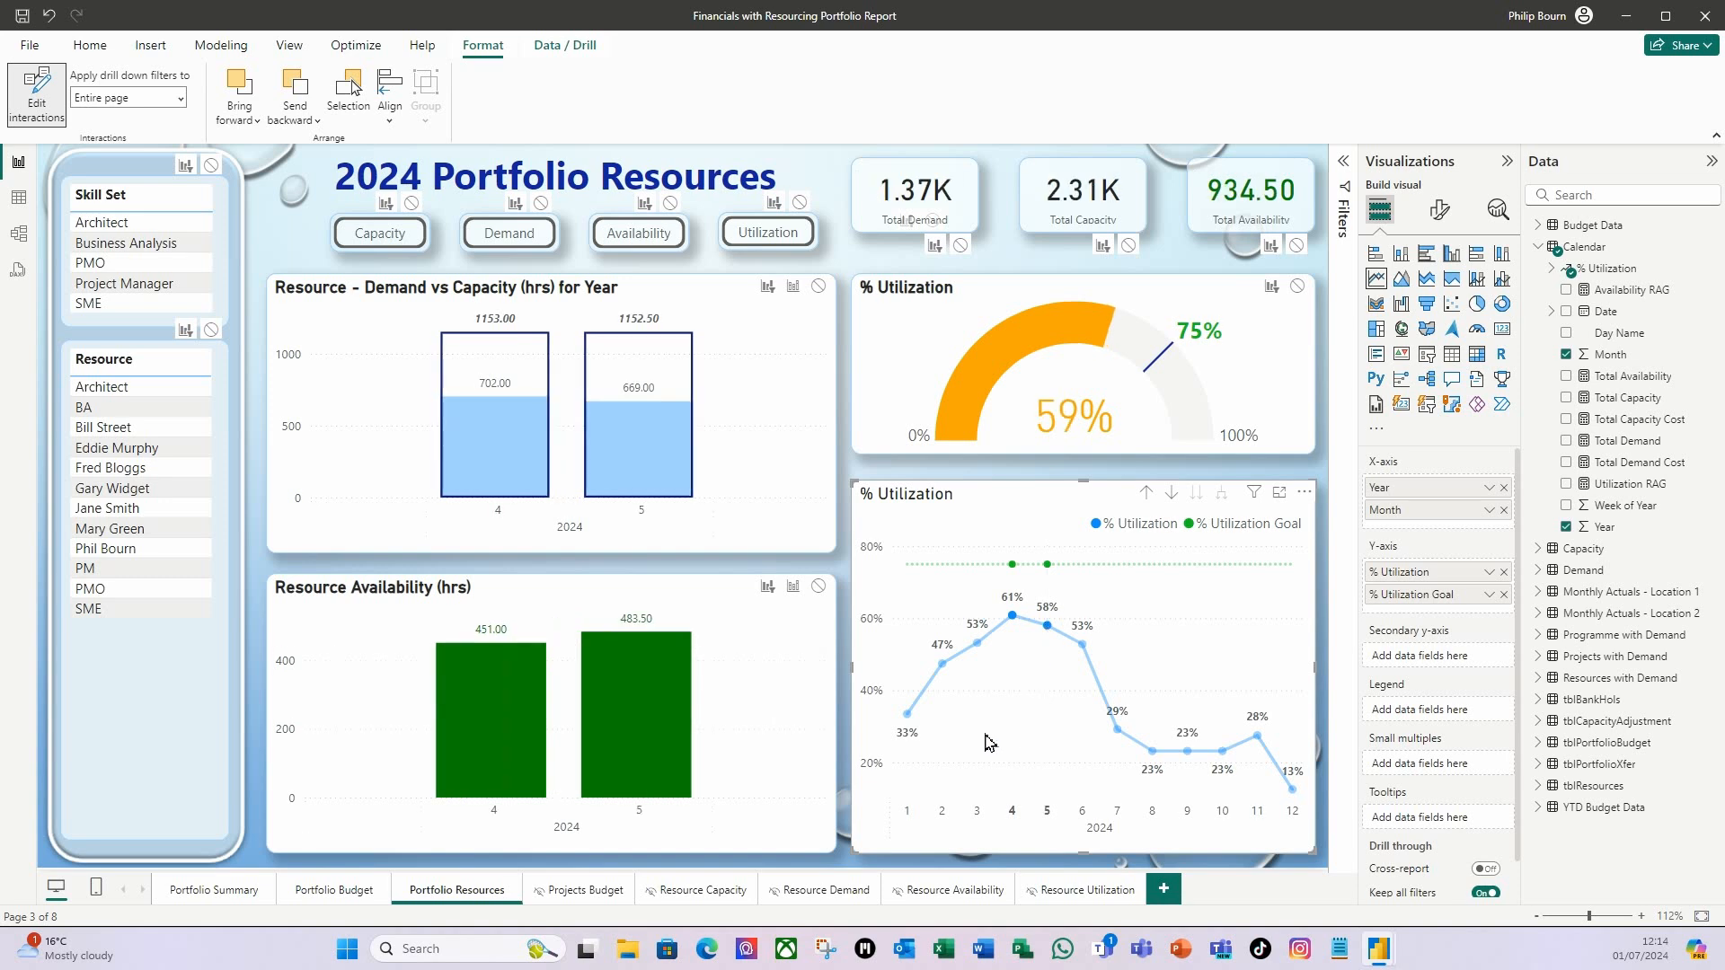
pyautogui.keyDown('ctrl'); pyautogui.click(977, 654); pyautogui.keyUp('ctrl')
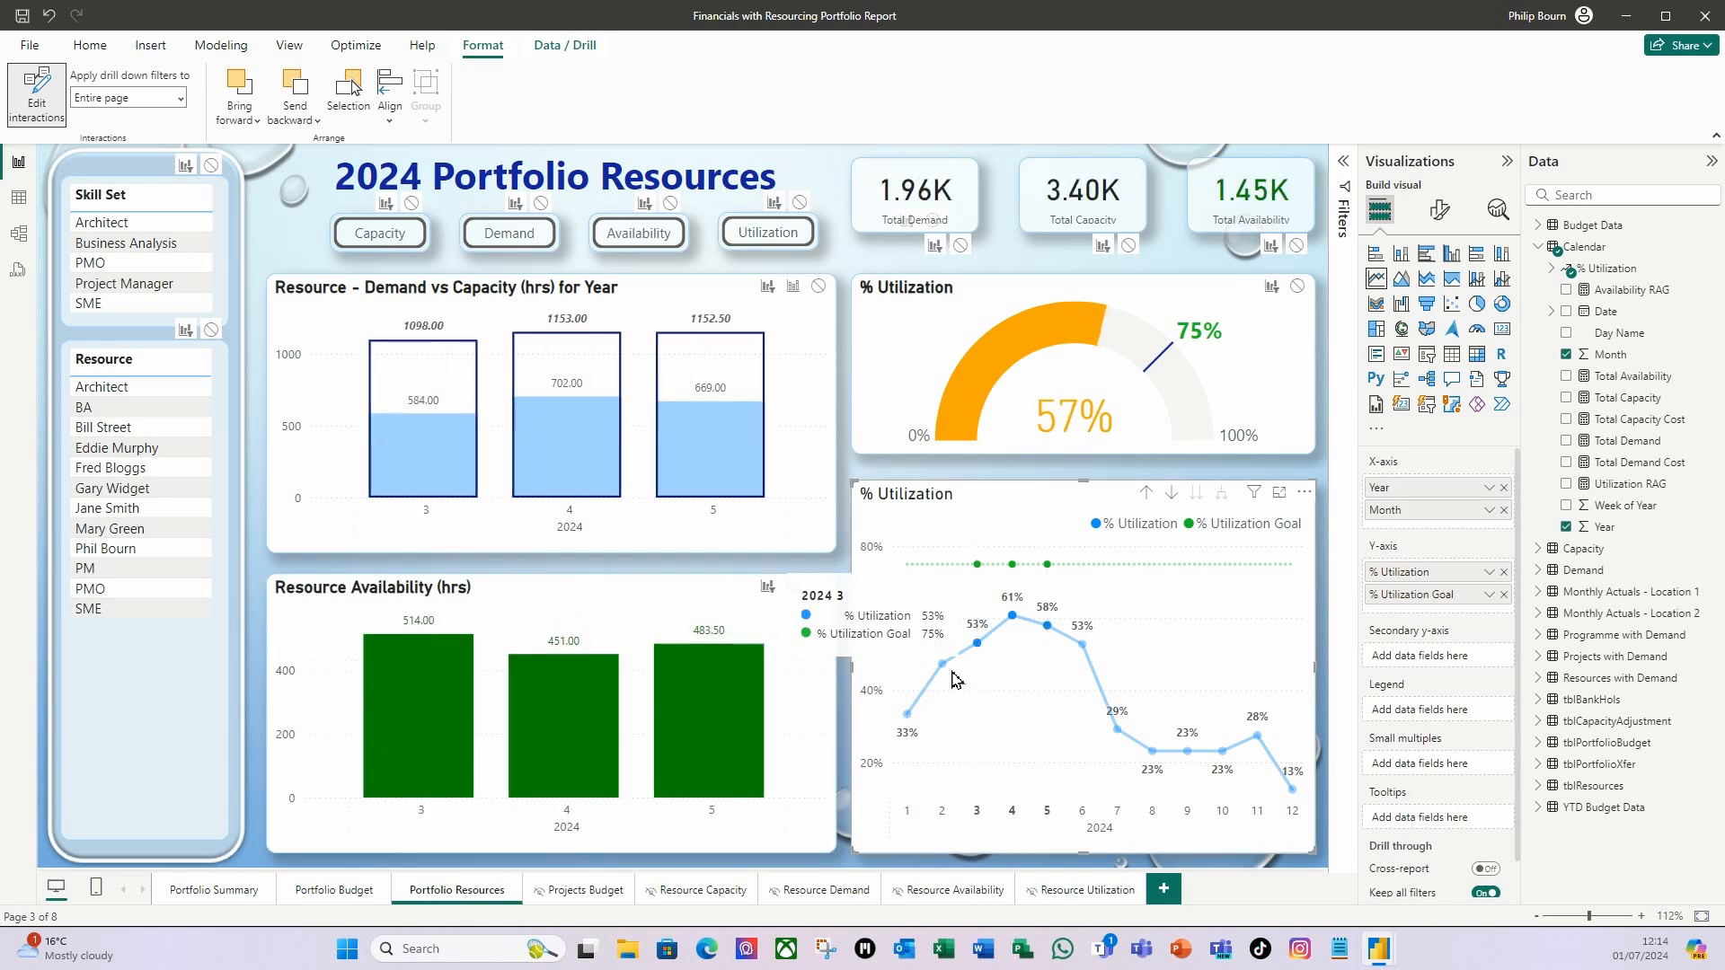
pyautogui.keyDown('ctrl'); pyautogui.click(943, 672); pyautogui.keyUp('ctrl')
pyautogui.keyDown('ctrl'); pyautogui.click(907, 716); pyautogui.keyUp('ctrl')
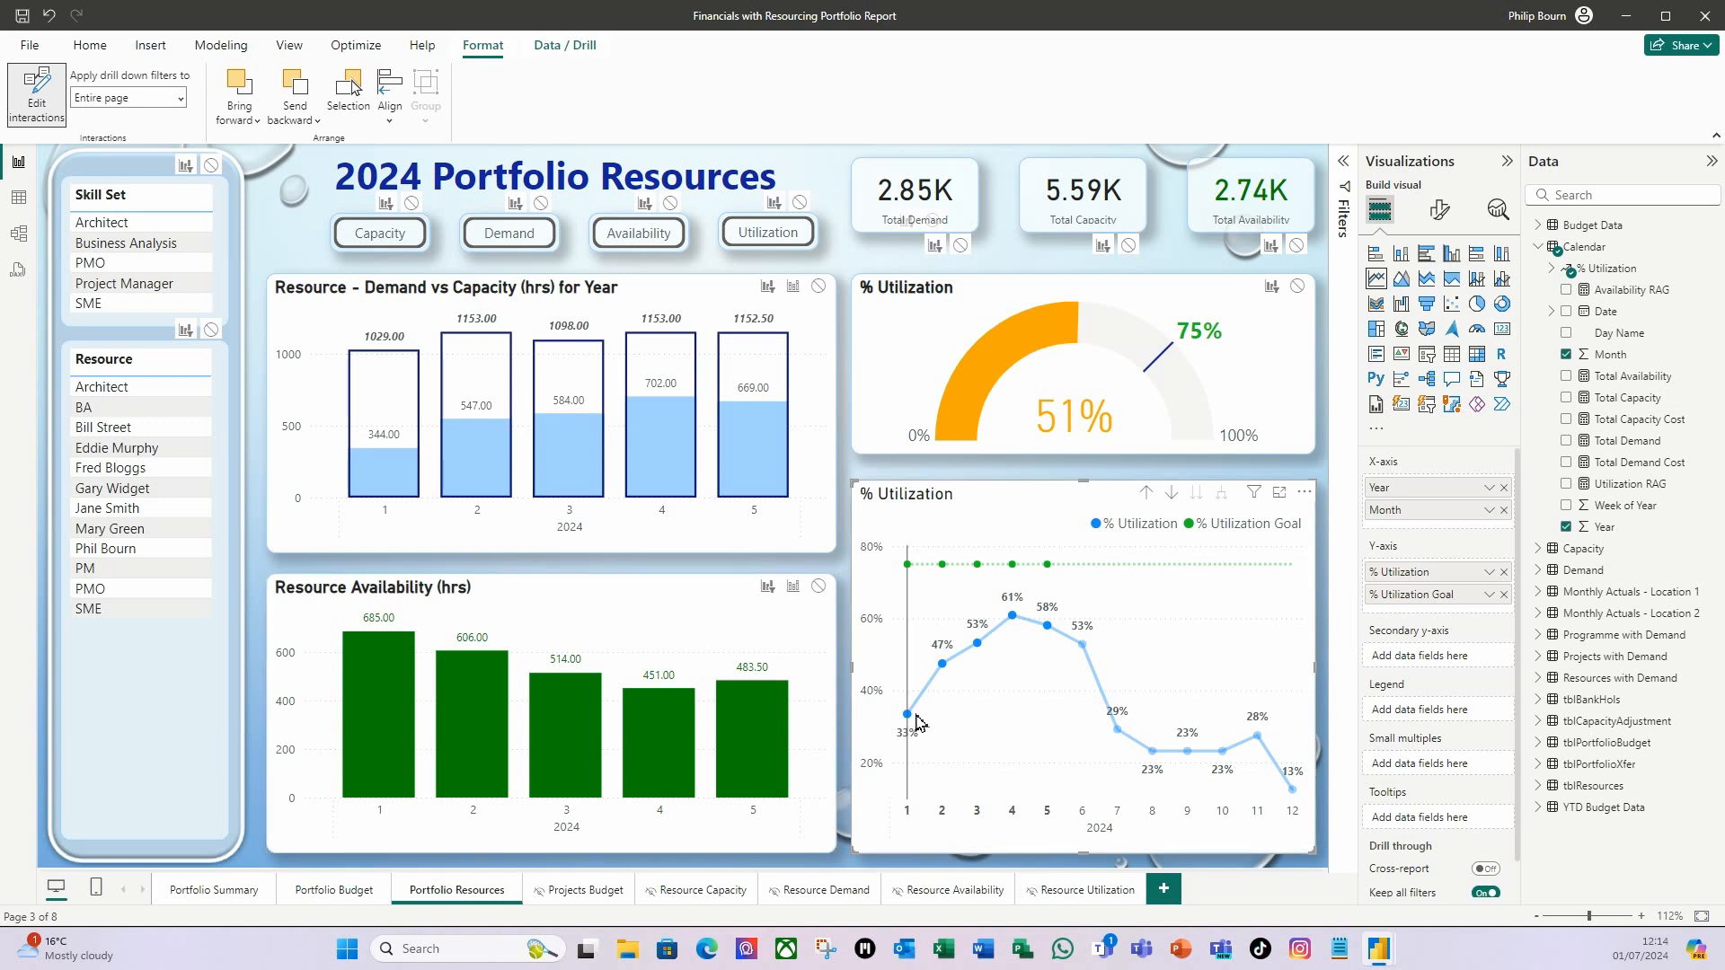
pyautogui.click(907, 716)
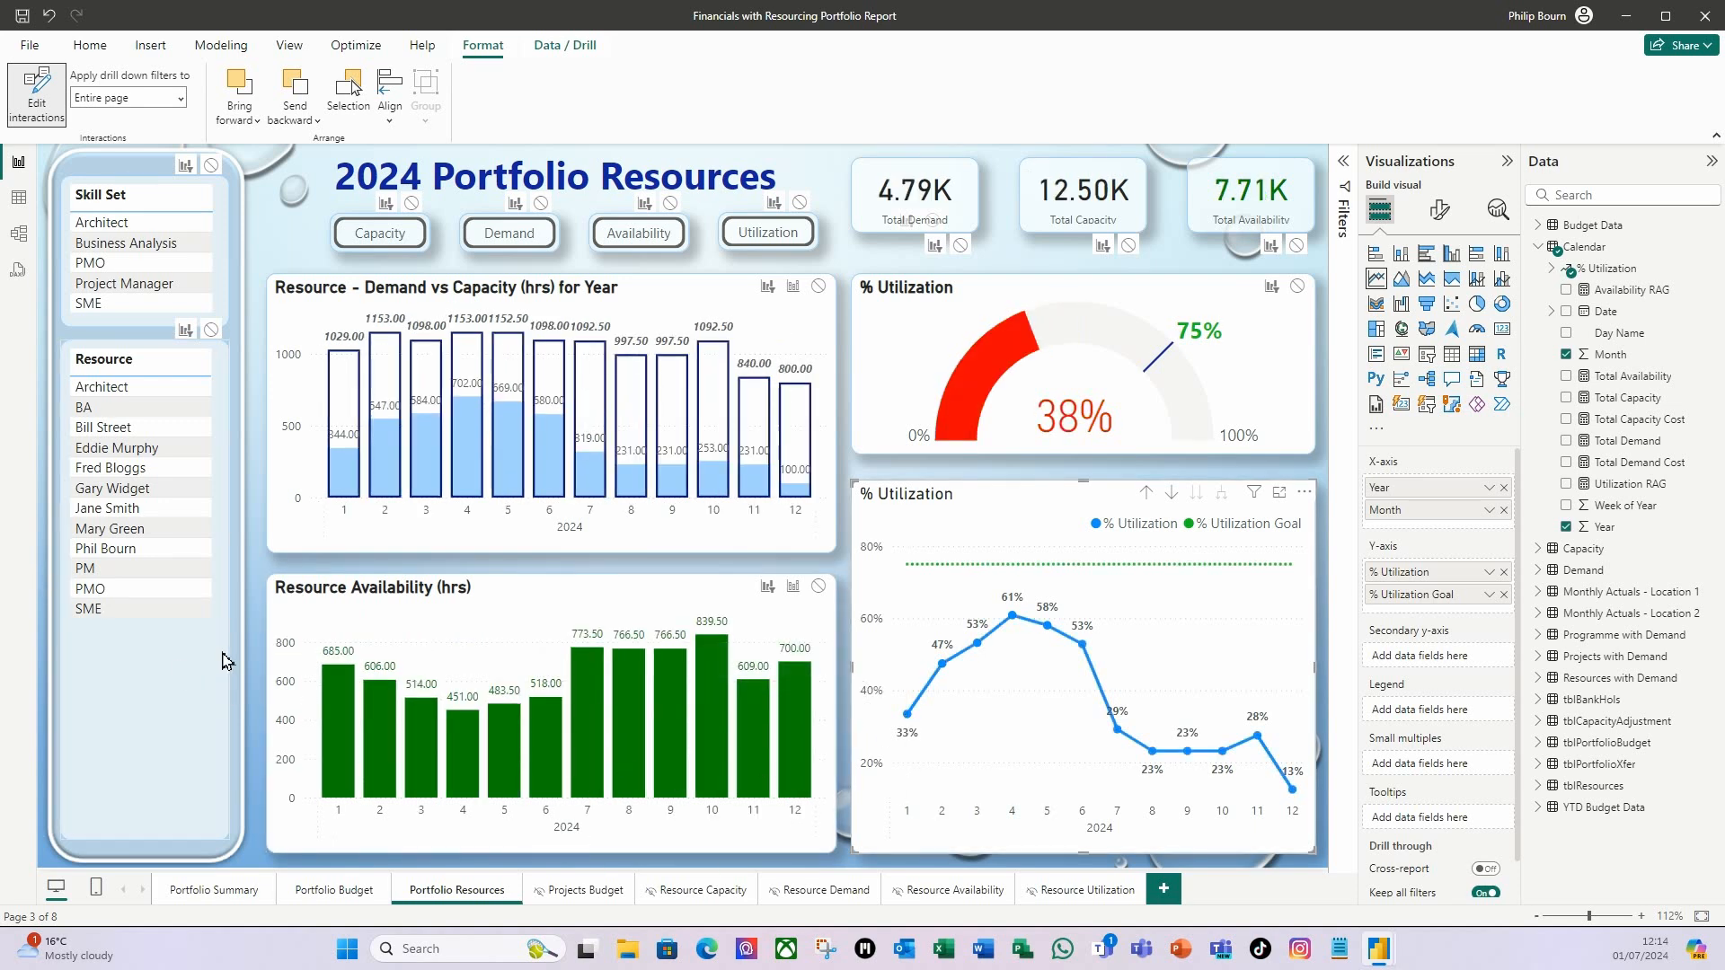
pyautogui.click(42, 101)
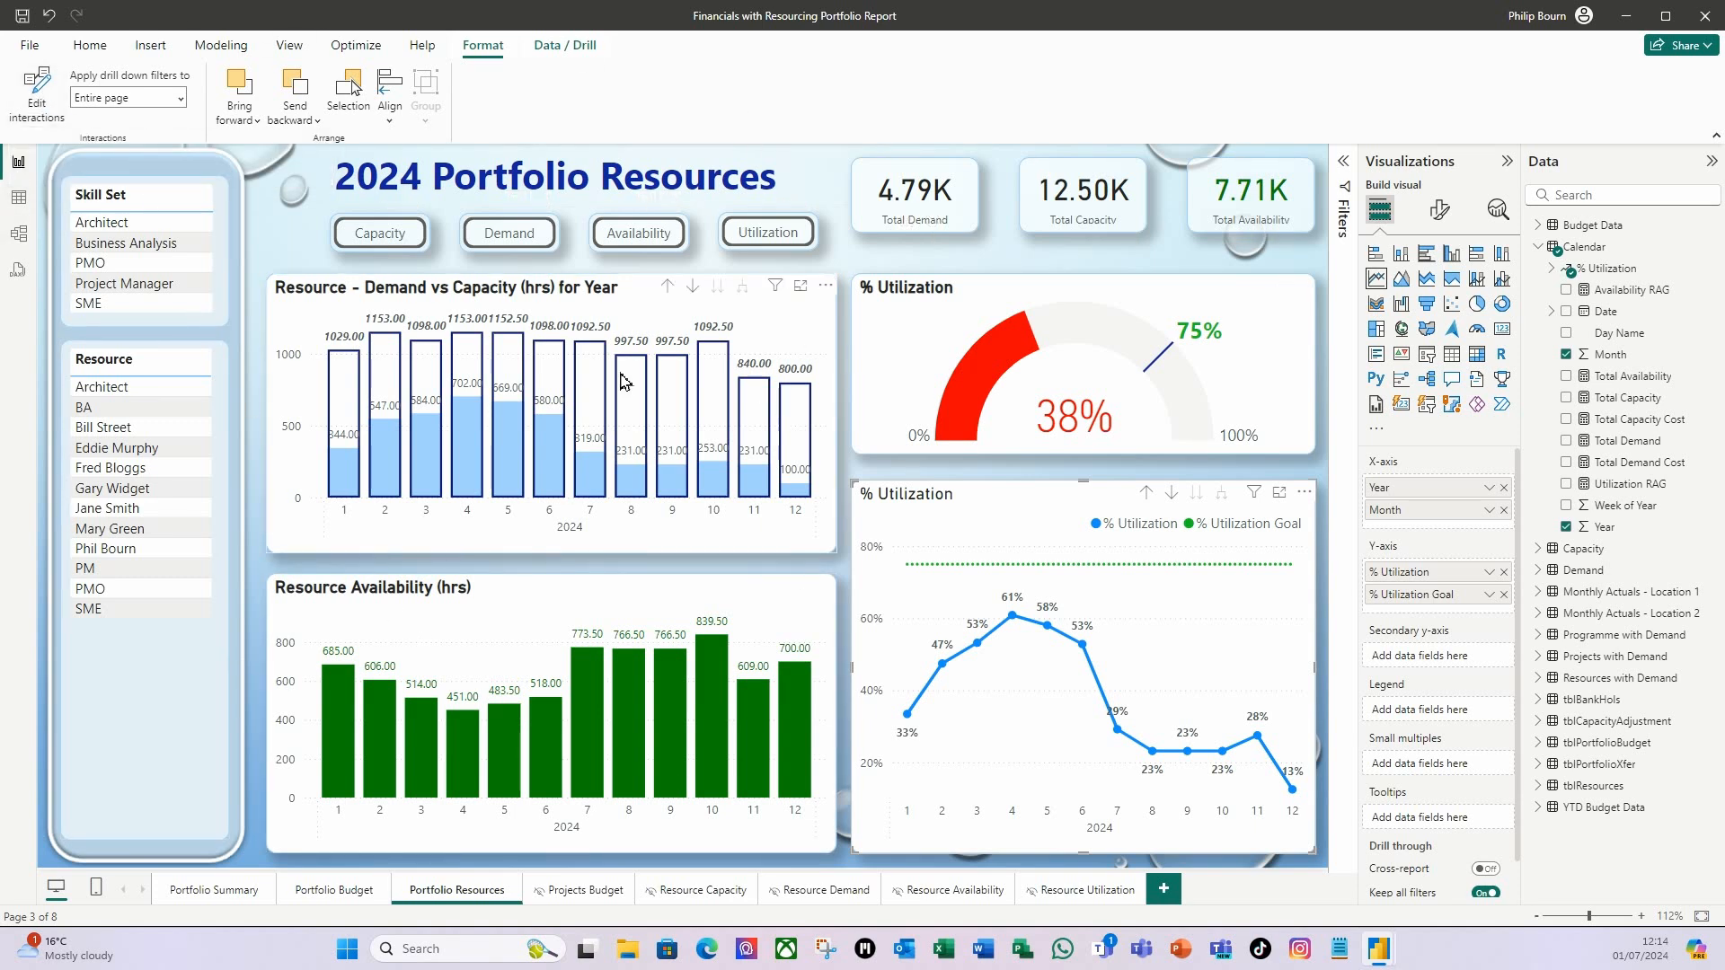
# Step: Align the Capacity, Demand, Availability and Utilization buttons by their top edges, and clear the selection
pyautogui.click(753, 260)
pyautogui.moveTo(753, 261); pyautogui.dragTo(752, 253)
pyautogui.click(405, 254)
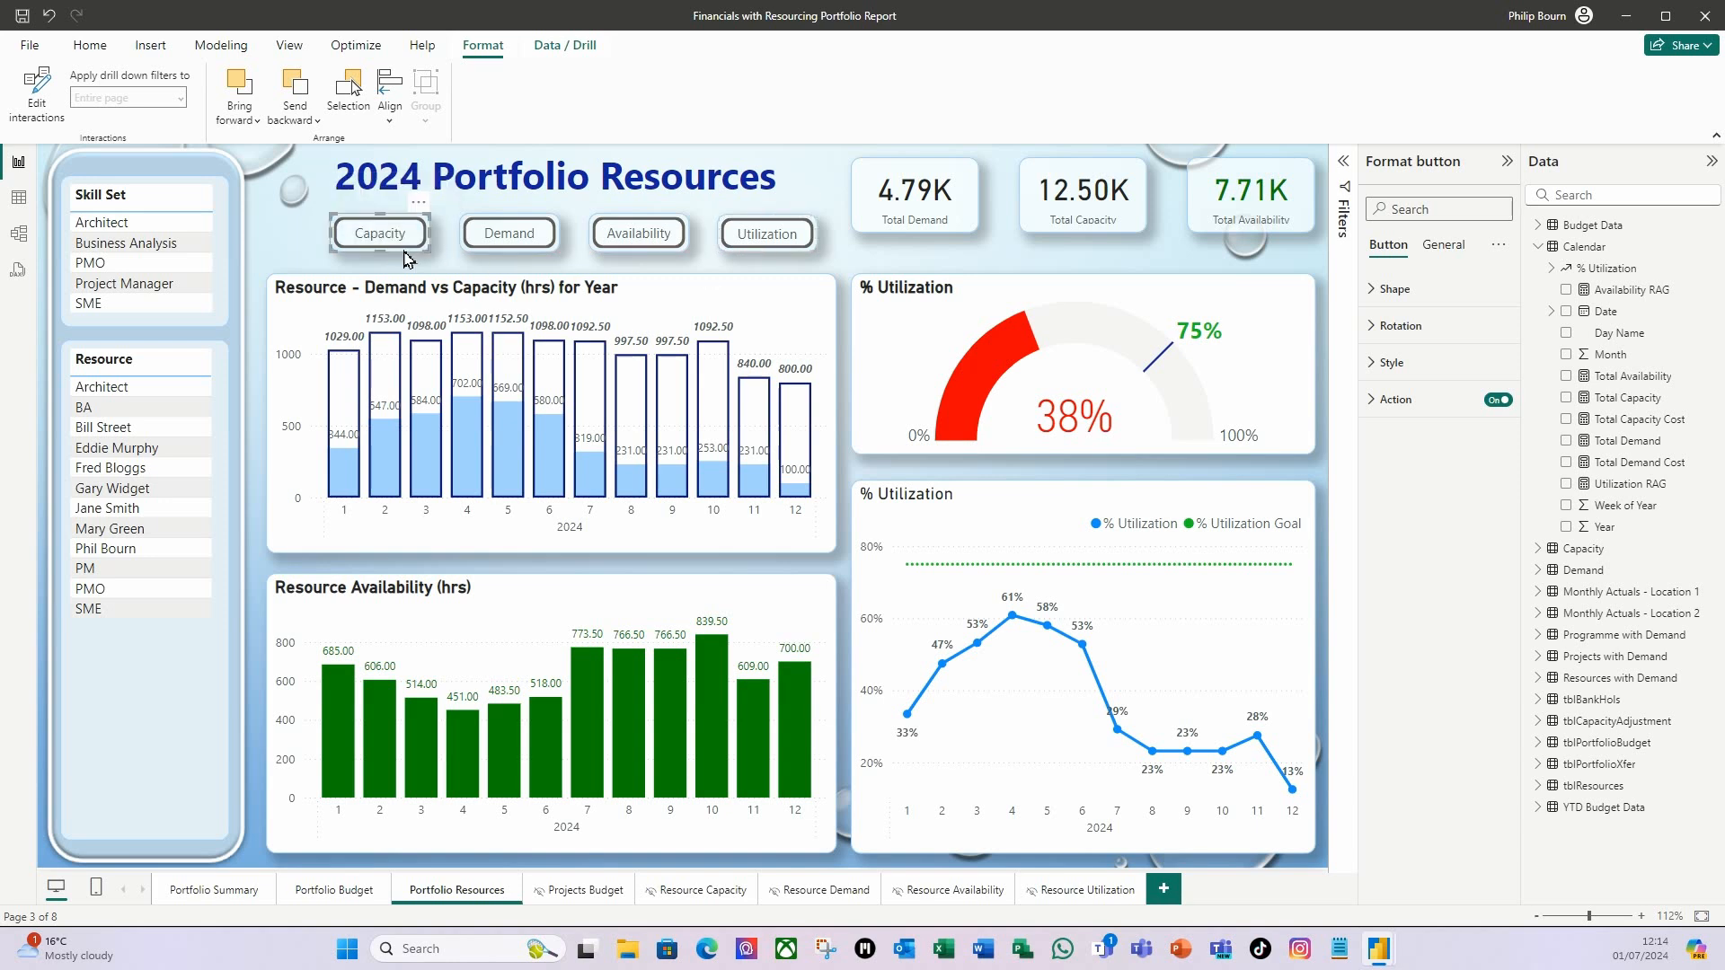
pyautogui.keyDown('ctrl'); pyautogui.click(508, 244); pyautogui.keyUp('ctrl')
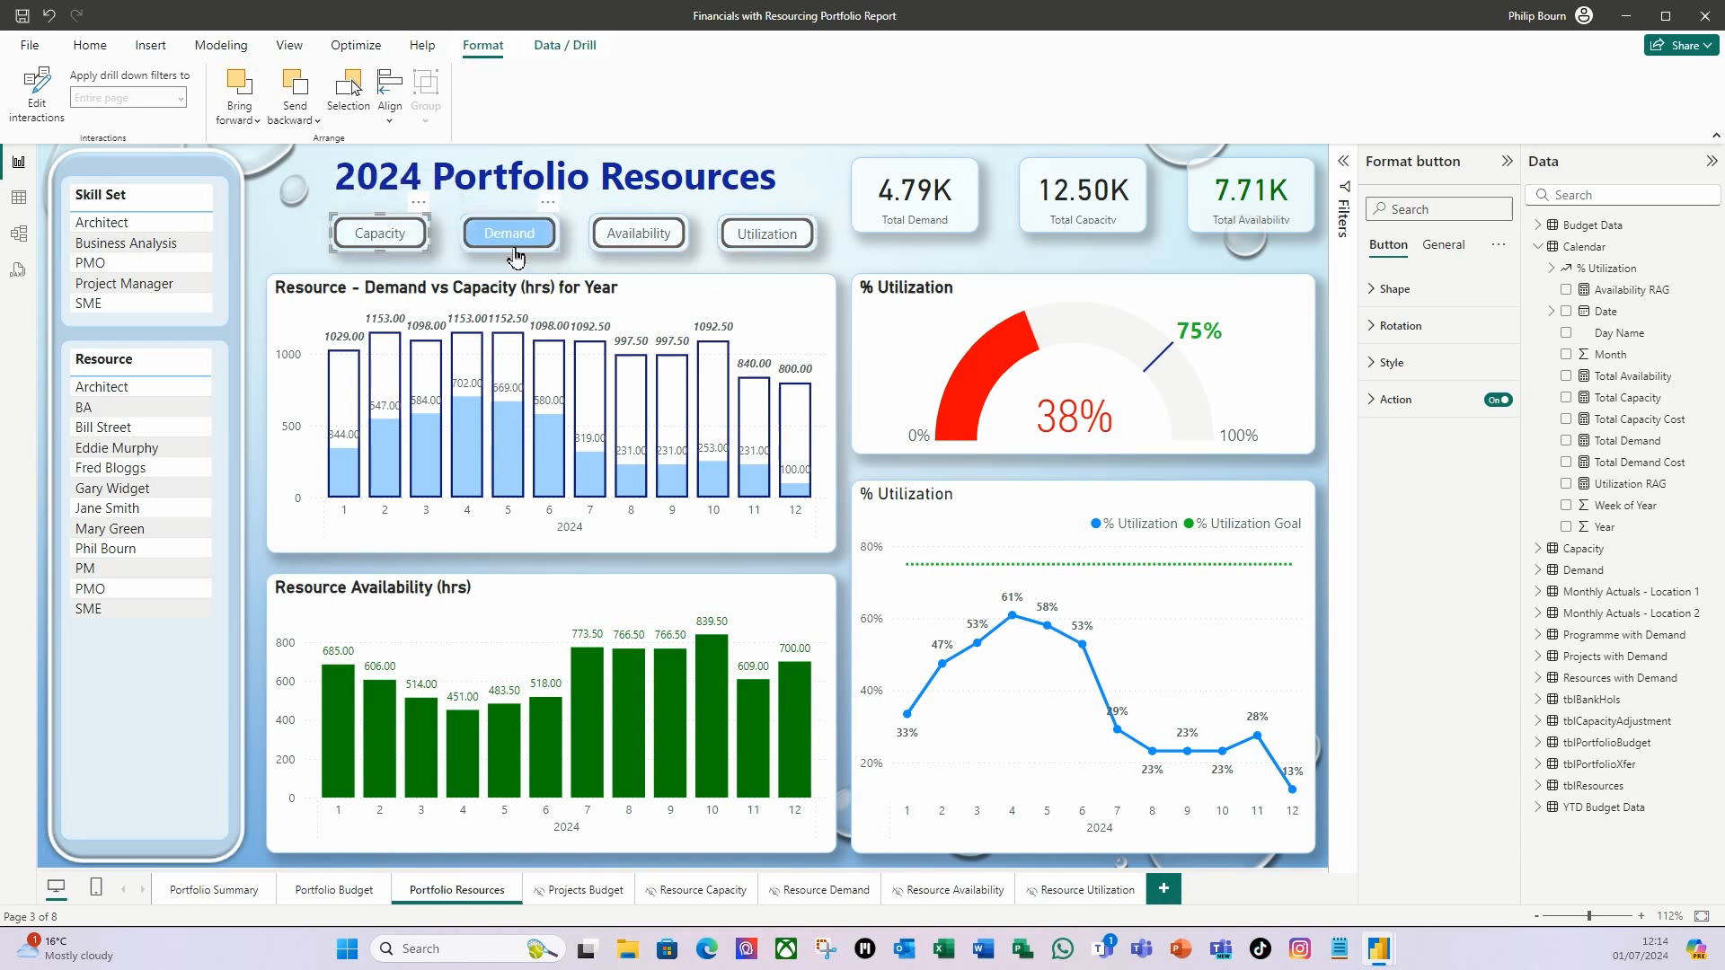
pyautogui.keyDown('ctrl'); pyautogui.click(638, 245); pyautogui.keyUp('ctrl')
pyautogui.keyDown('ctrl'); pyautogui.click(766, 242); pyautogui.keyUp('ctrl')
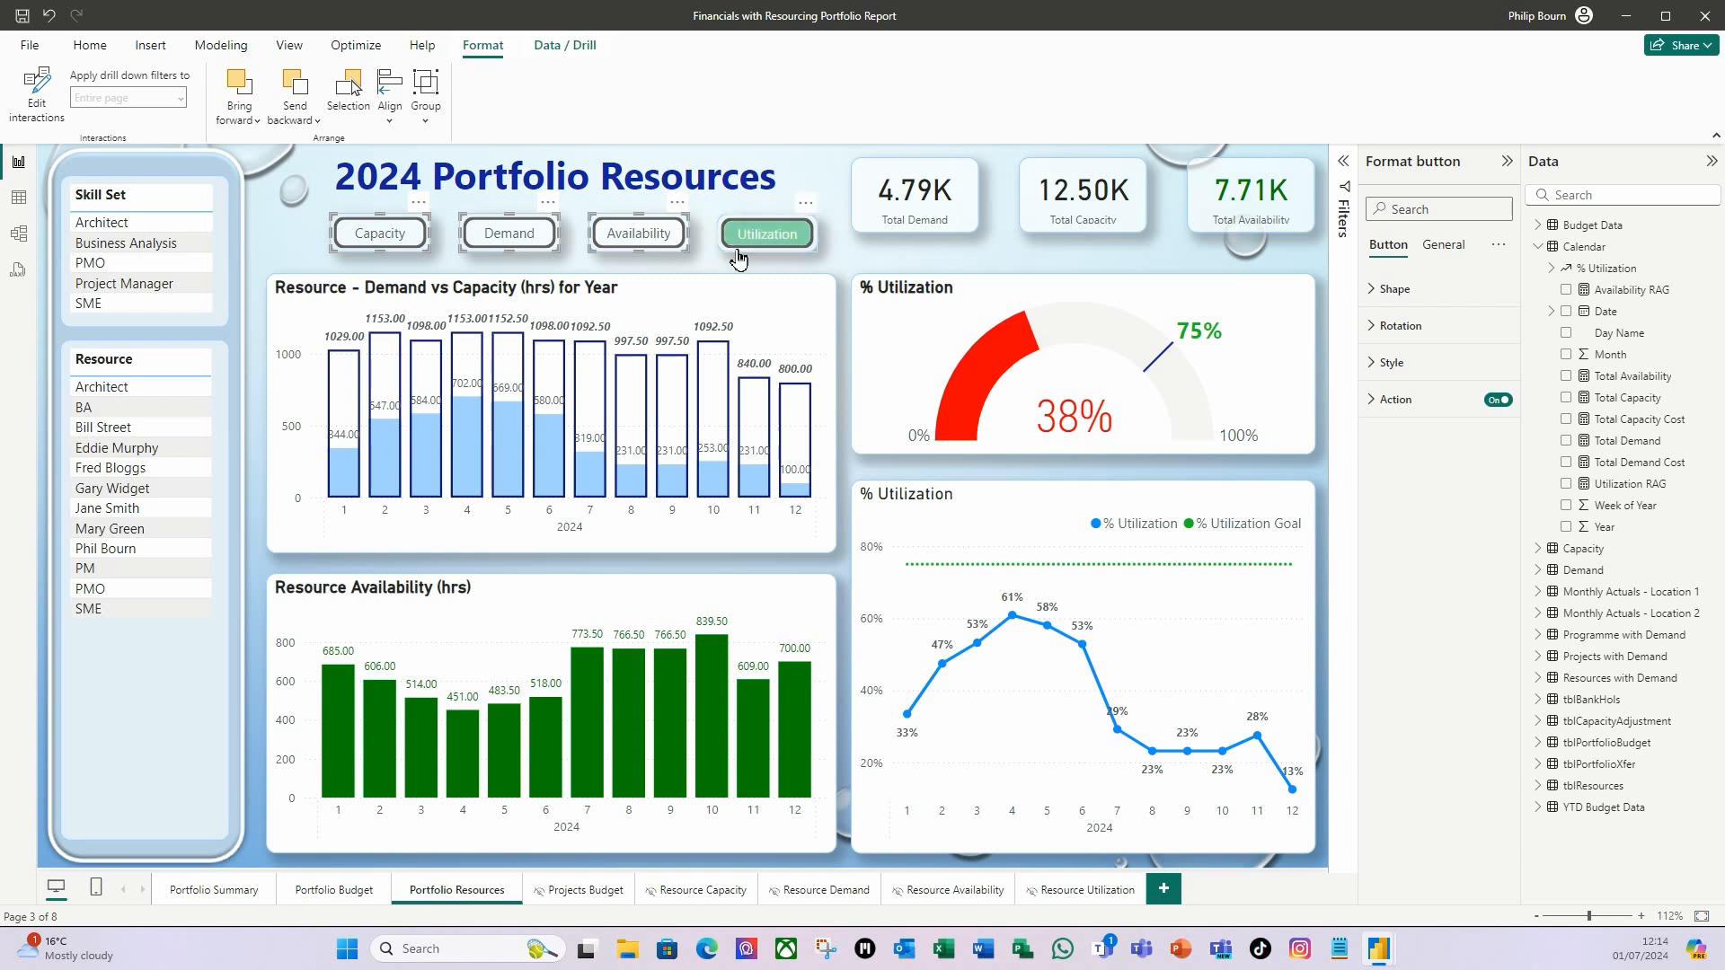
pyautogui.click(396, 120)
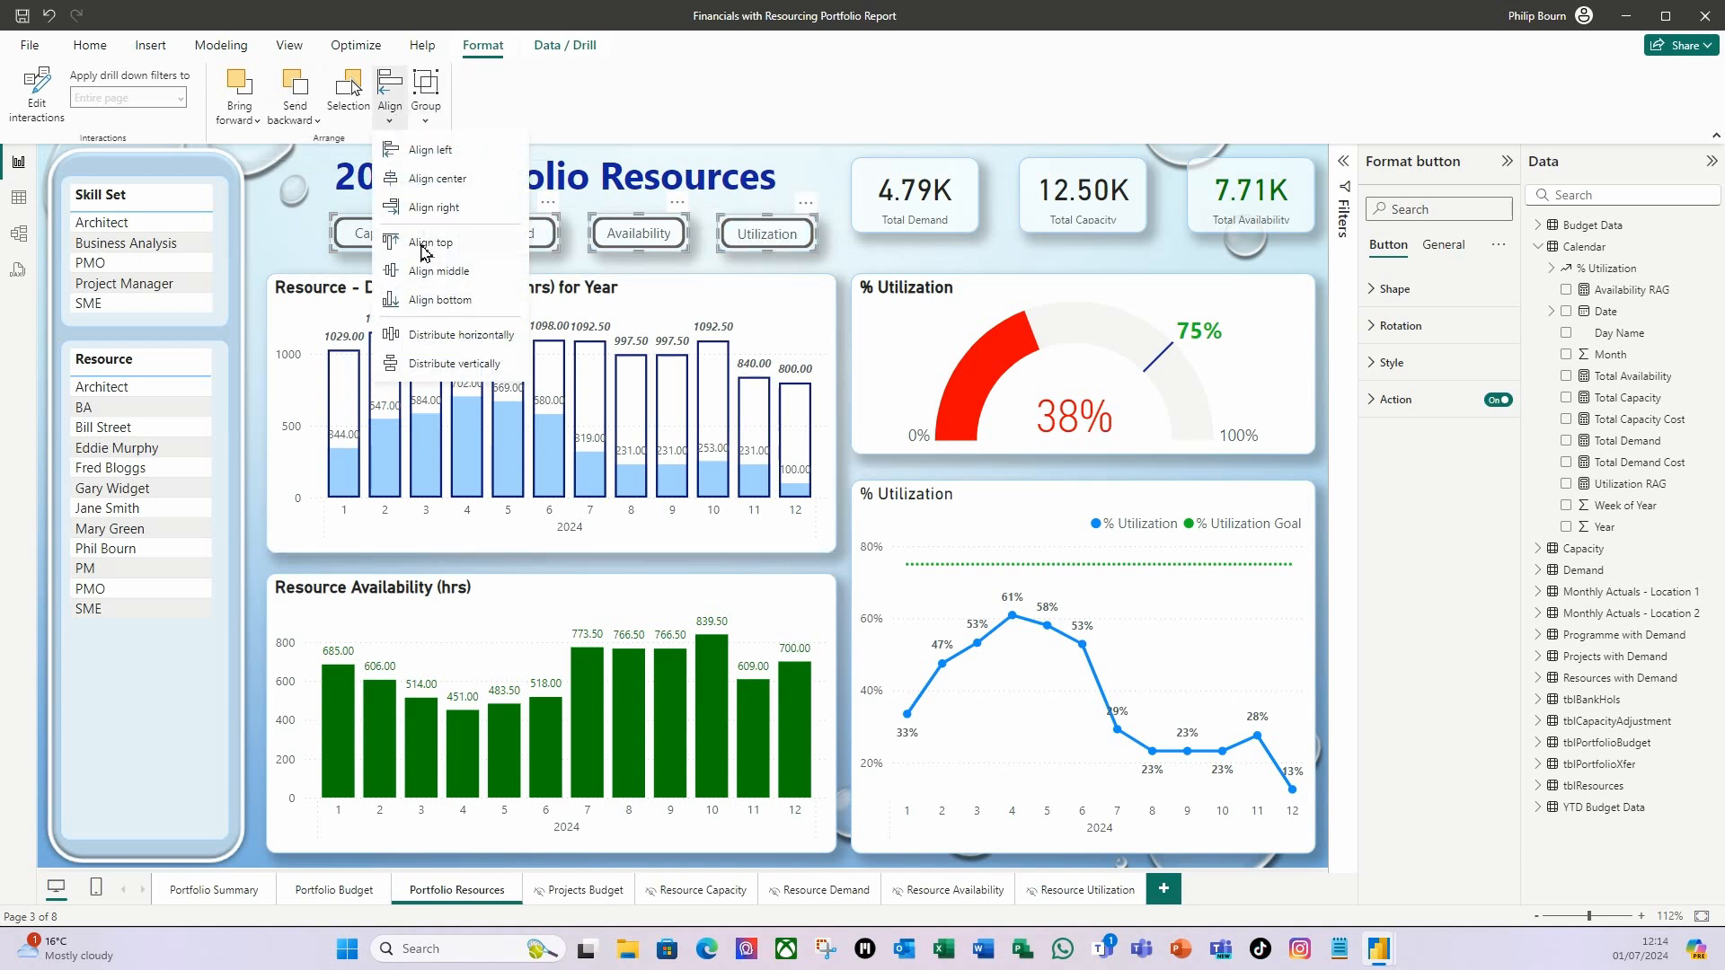
pyautogui.click(422, 244)
pyautogui.click(281, 260)
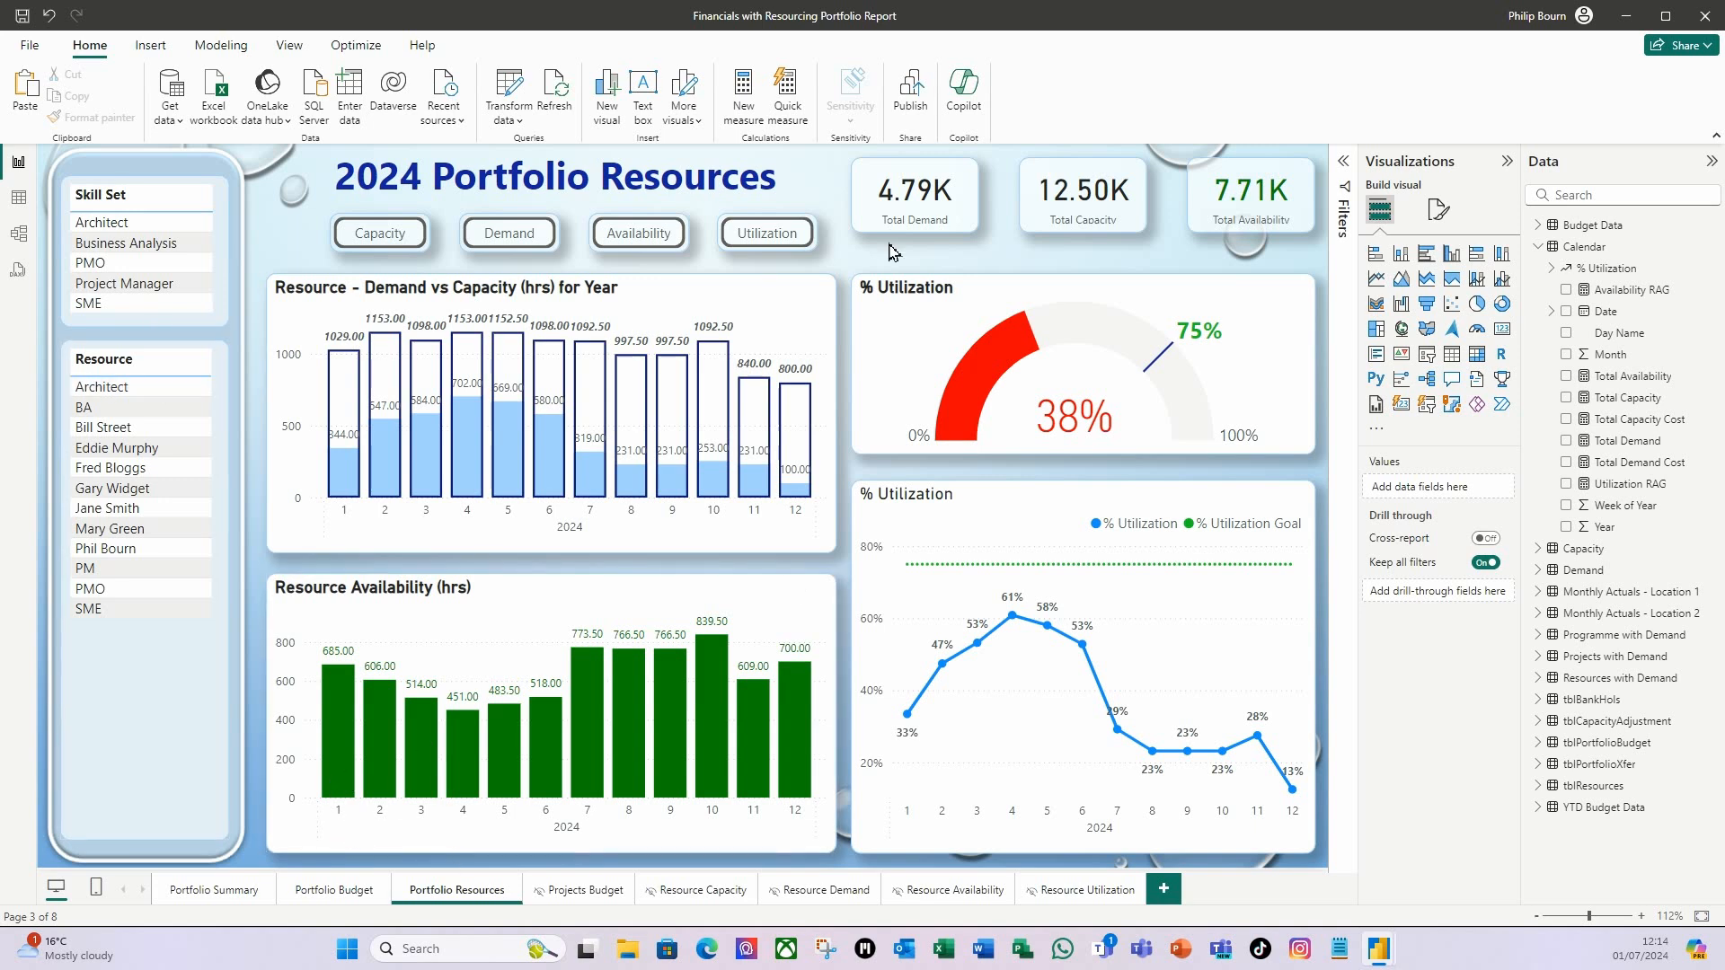
# Step: Copy the Skill Set, Programme and Project tables from the Portfolio Summary page to the Portfolio Budget page
pyautogui.click(334, 891)
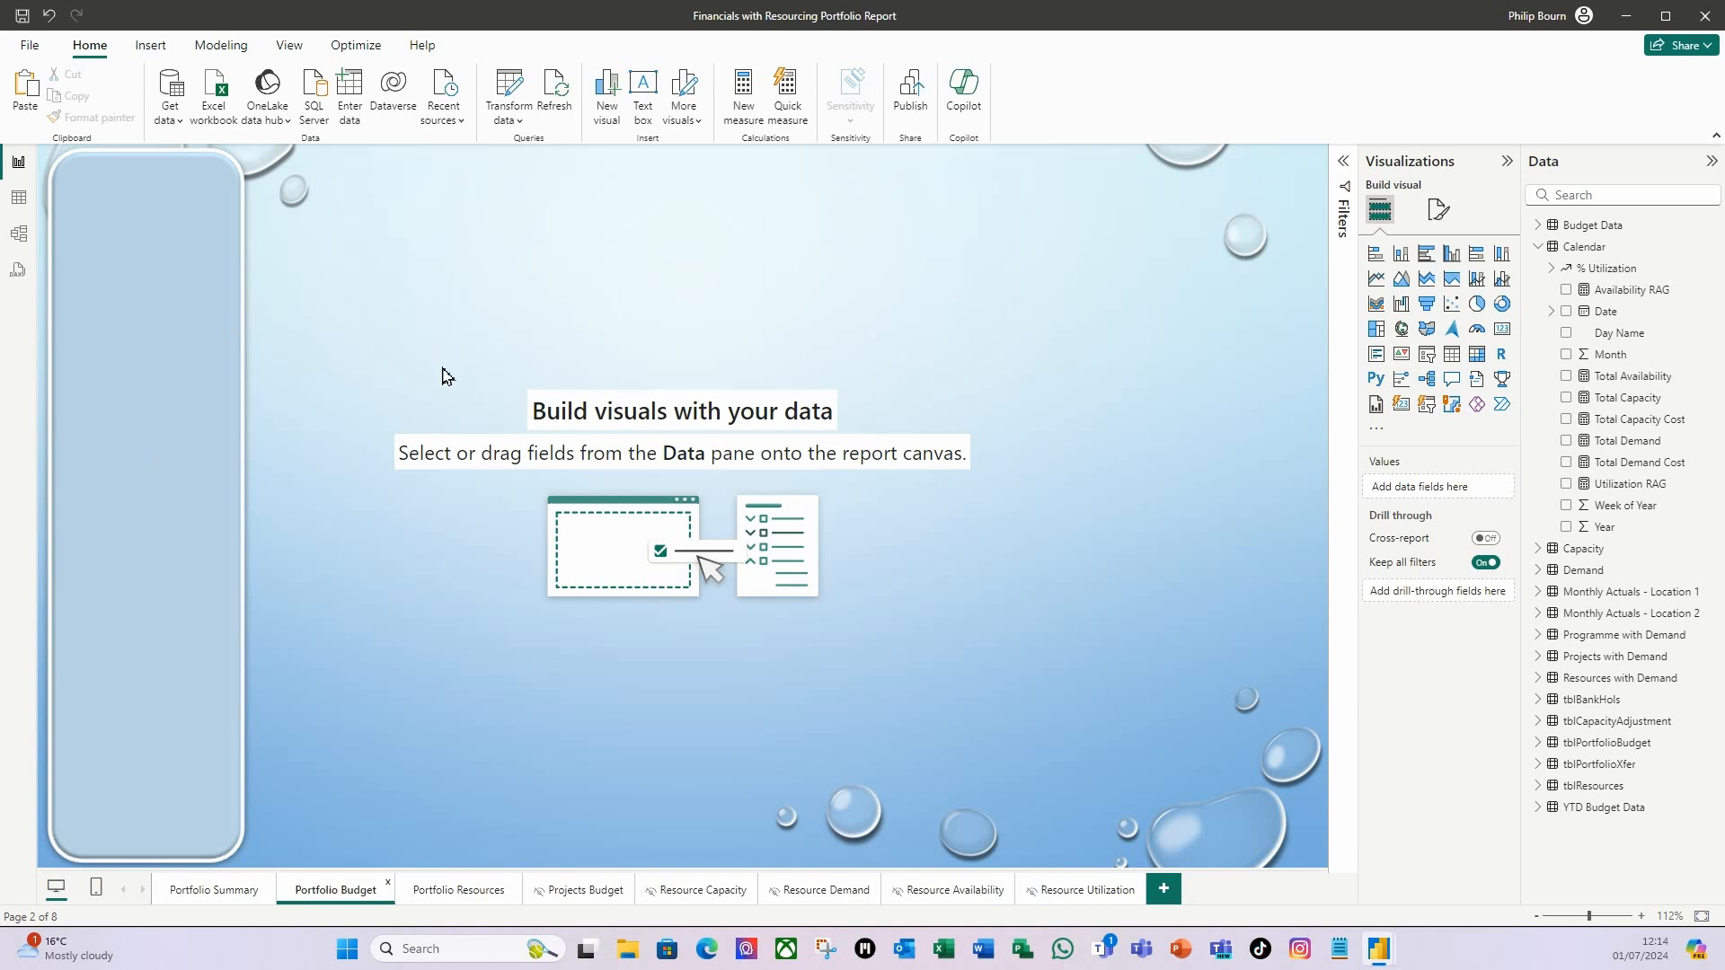
pyautogui.click(241, 896)
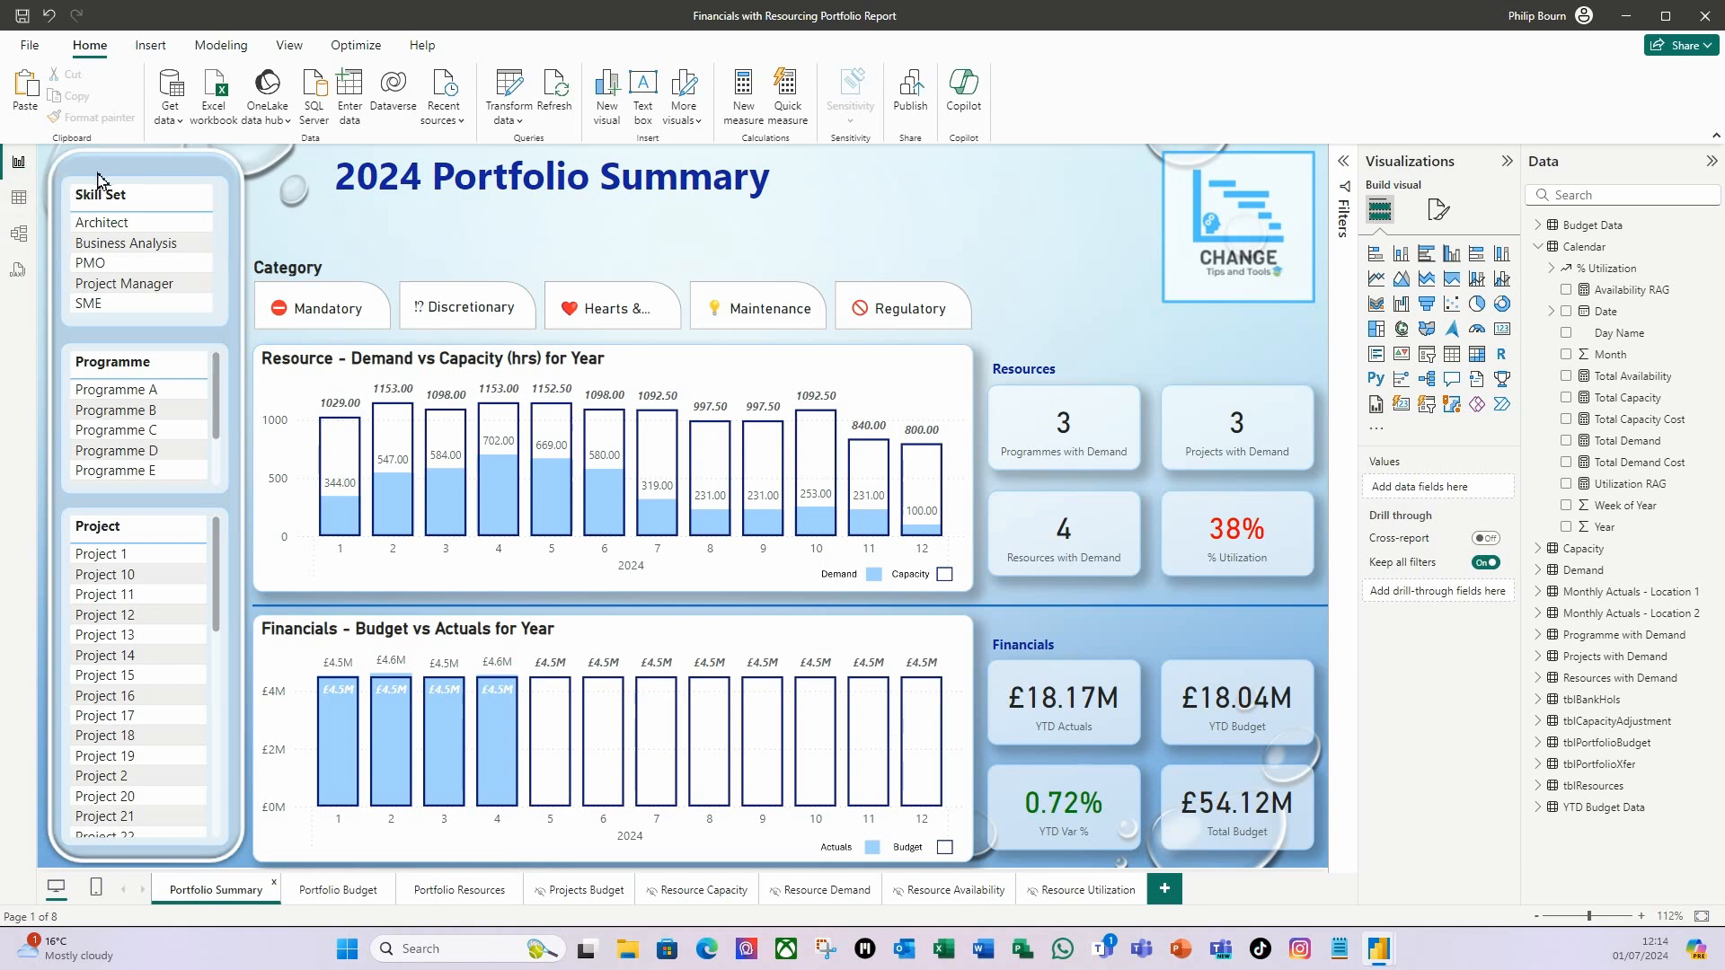
pyautogui.click(135, 190)
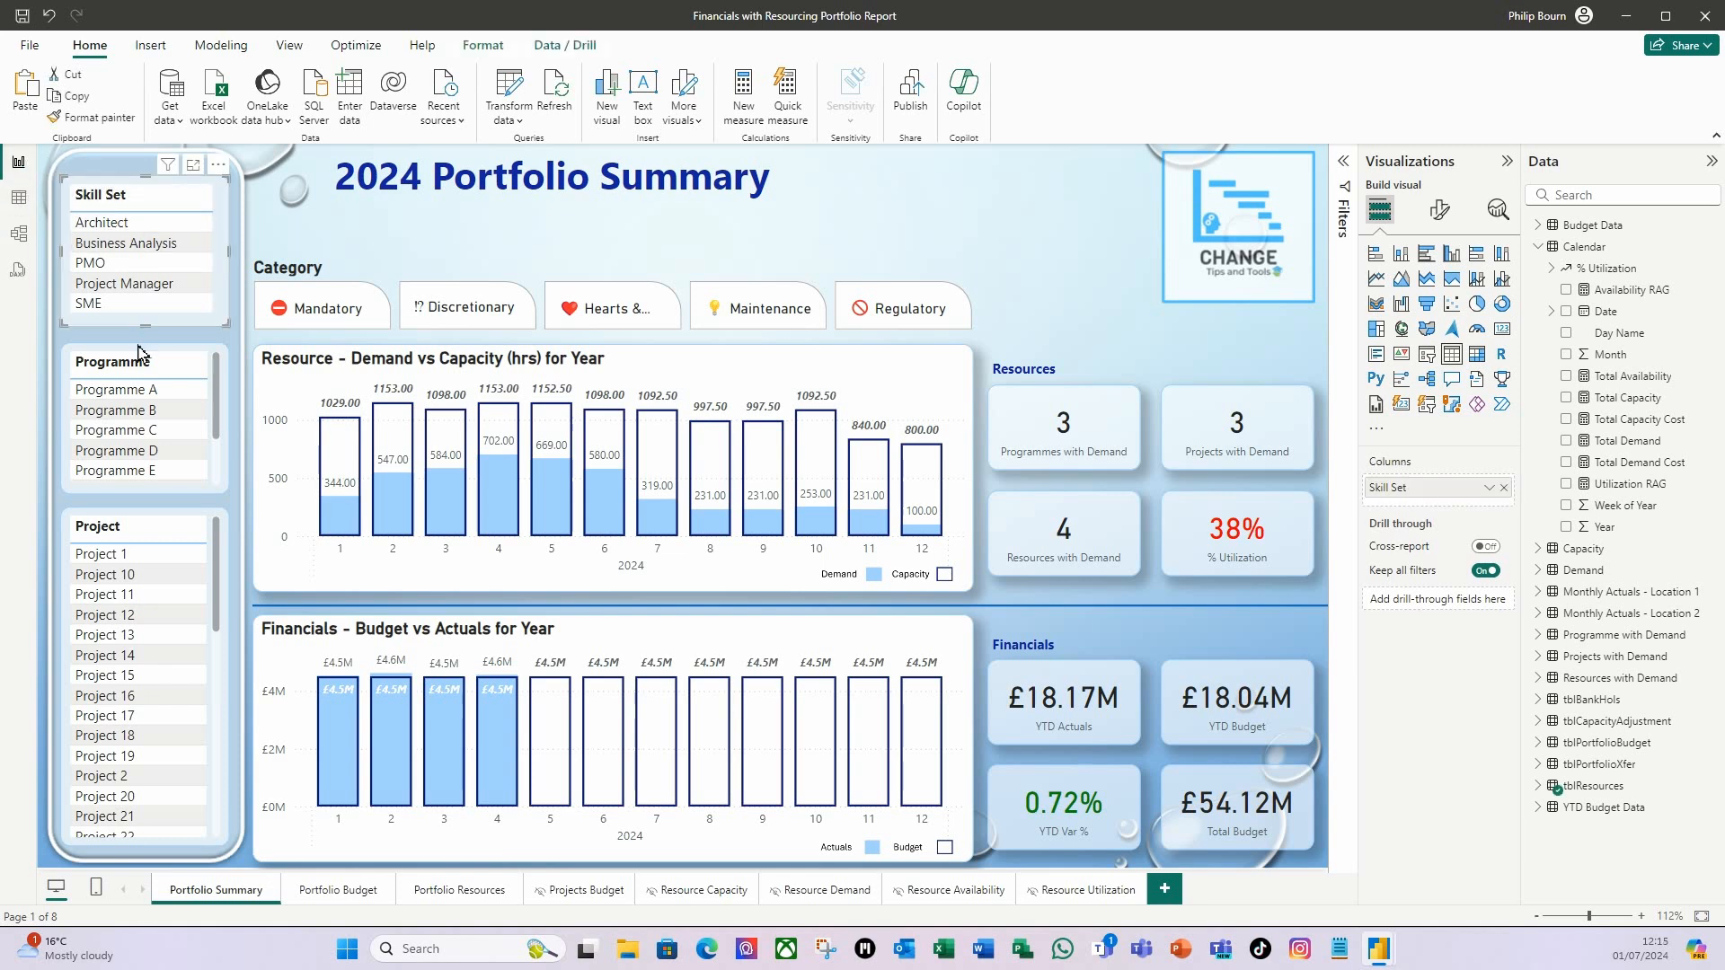
pyautogui.keyDown('ctrl'); pyautogui.click(141, 347); pyautogui.keyUp('ctrl')
pyautogui.keyDown('ctrl'); pyautogui.click(177, 522); pyautogui.keyUp('ctrl')
pyautogui.hotkey('ctrl', 'c')
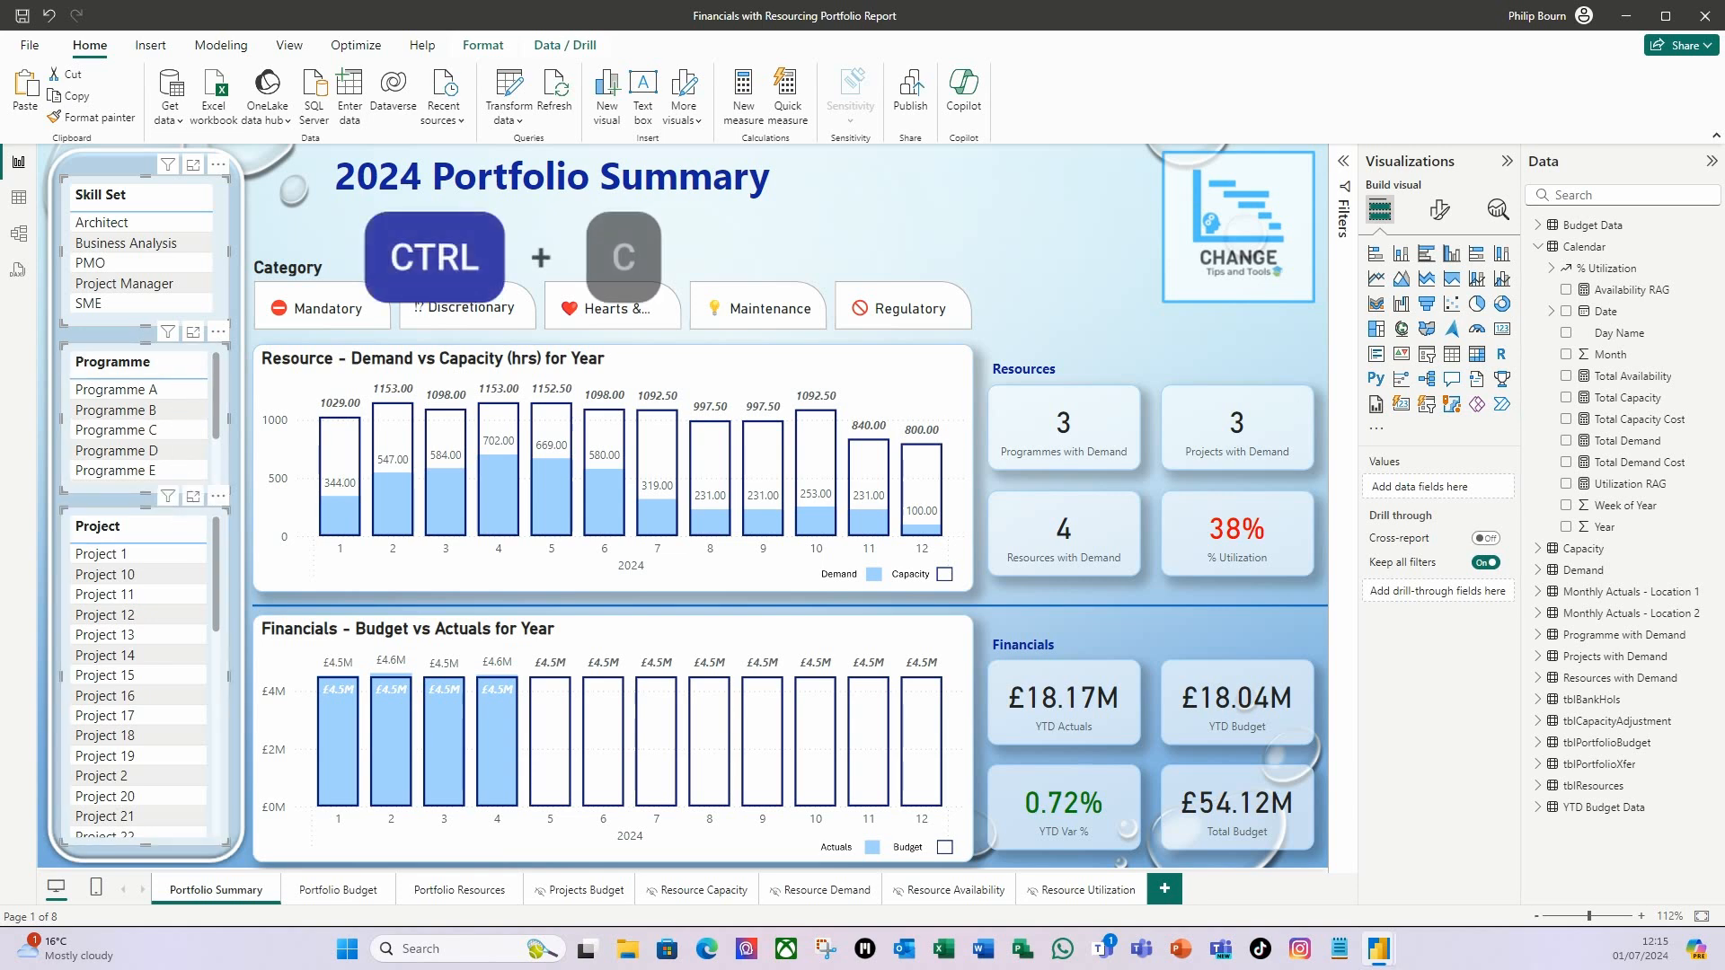
pyautogui.click(353, 892)
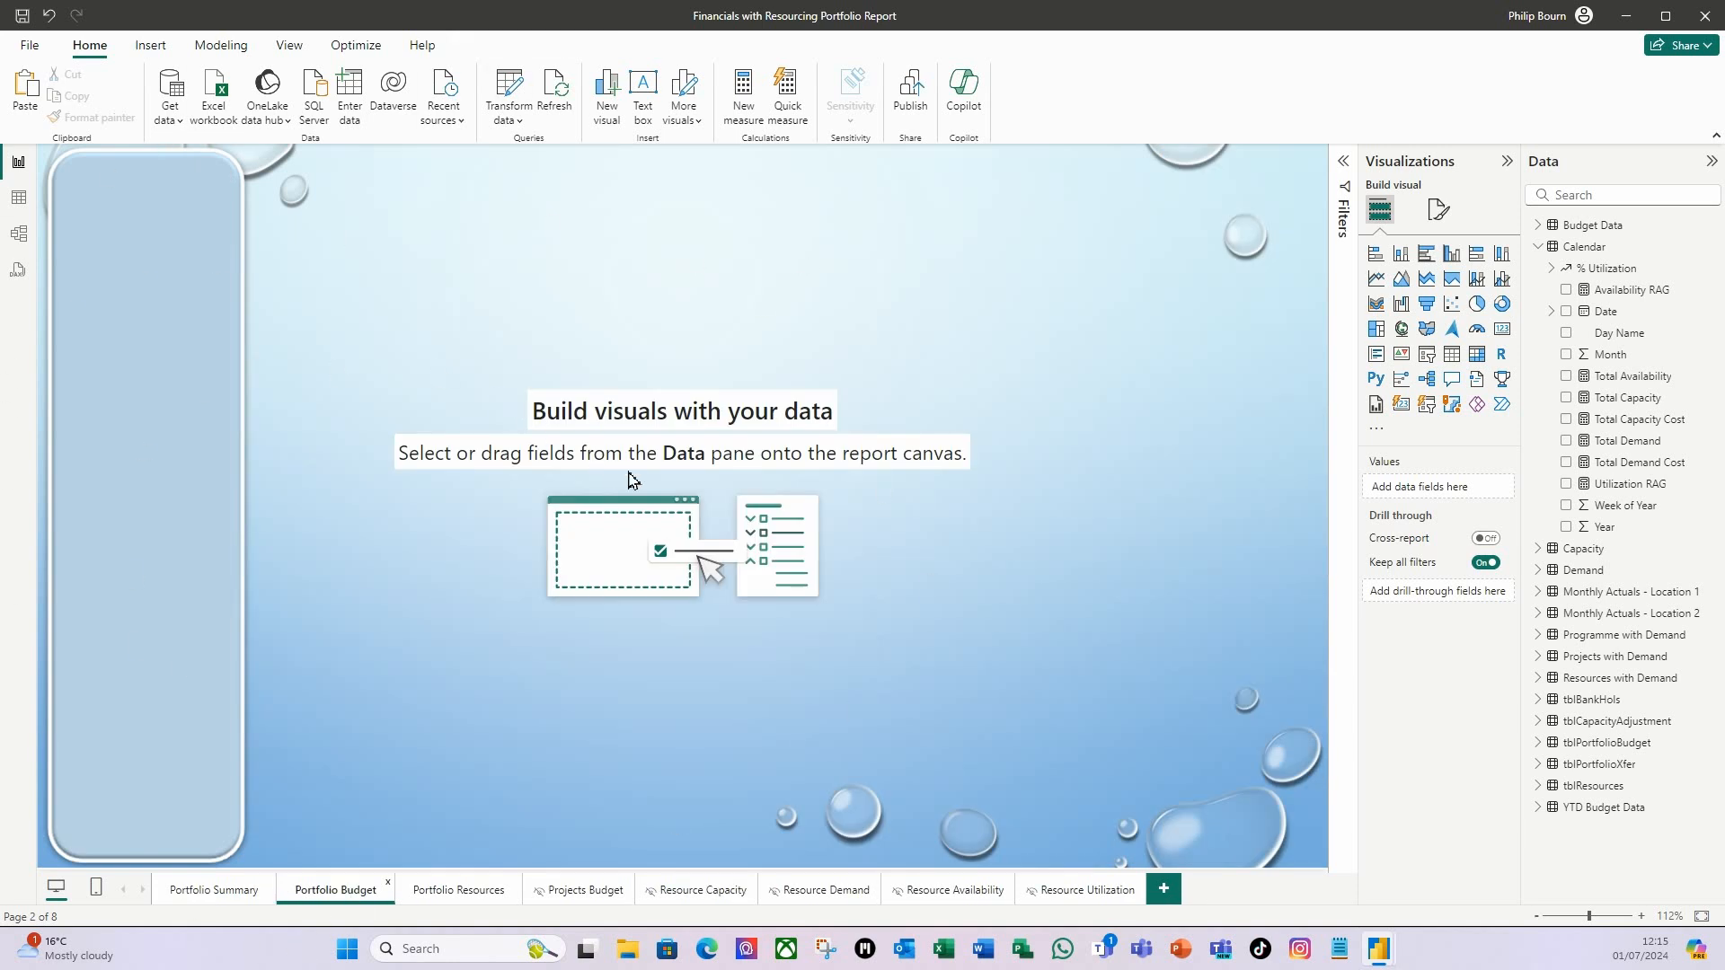
pyautogui.hotkey('ctrl', 'v')
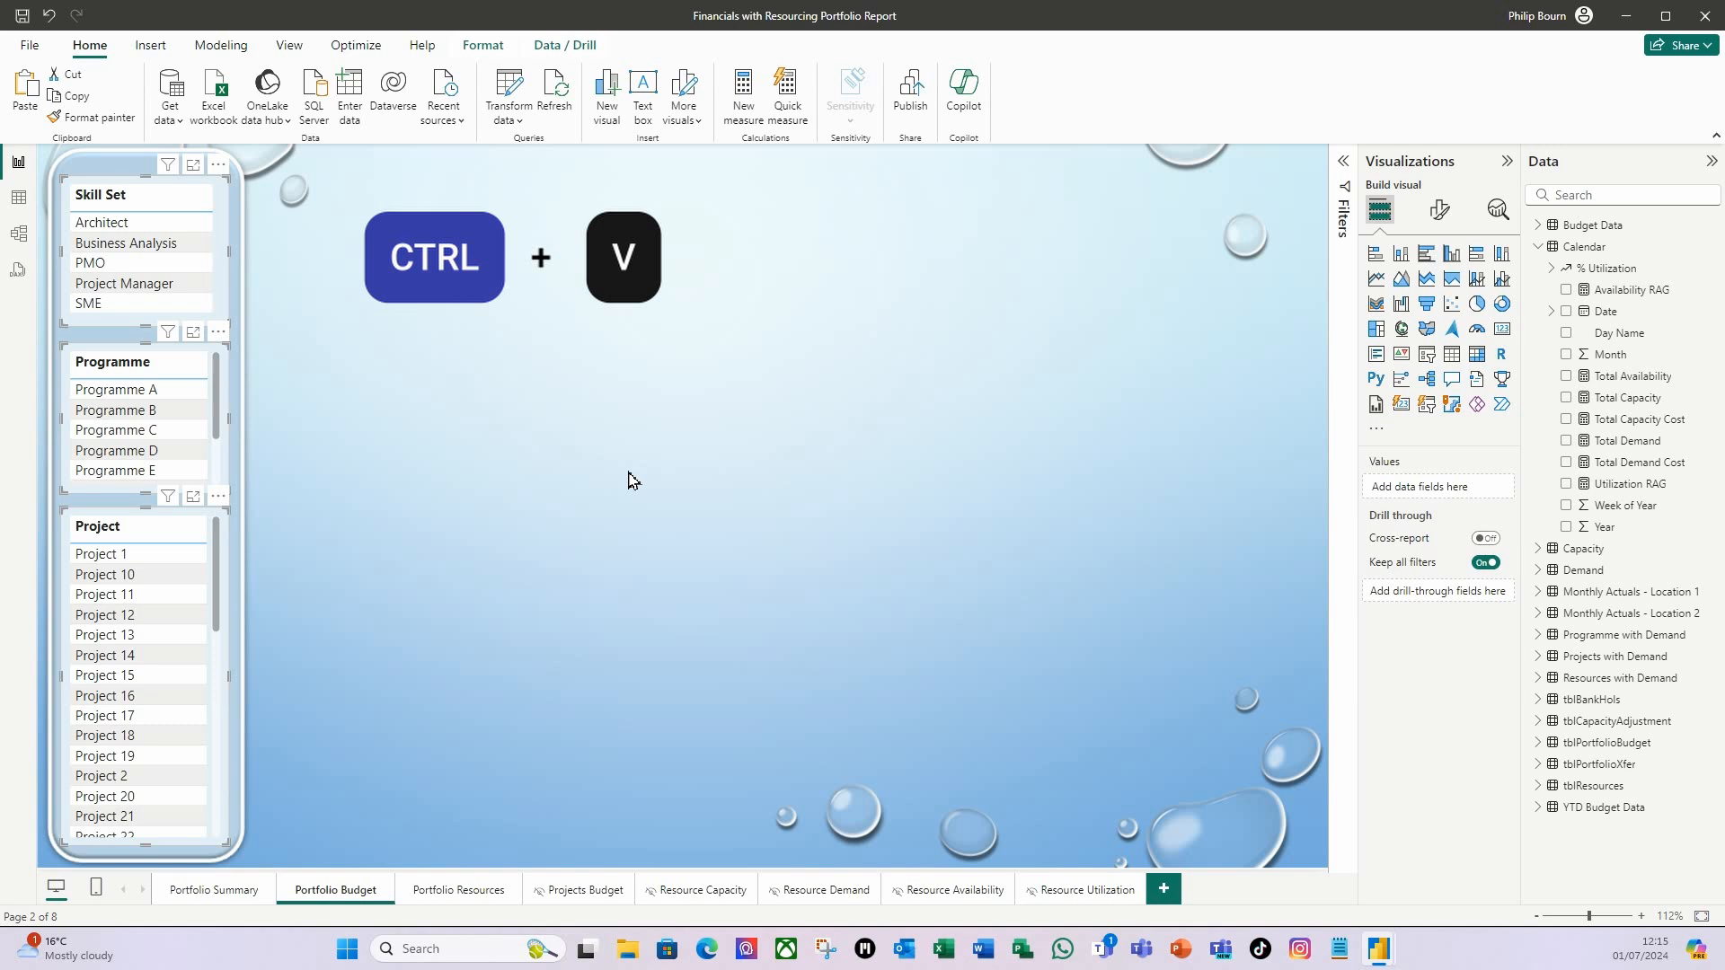
pyautogui.click(450, 481)
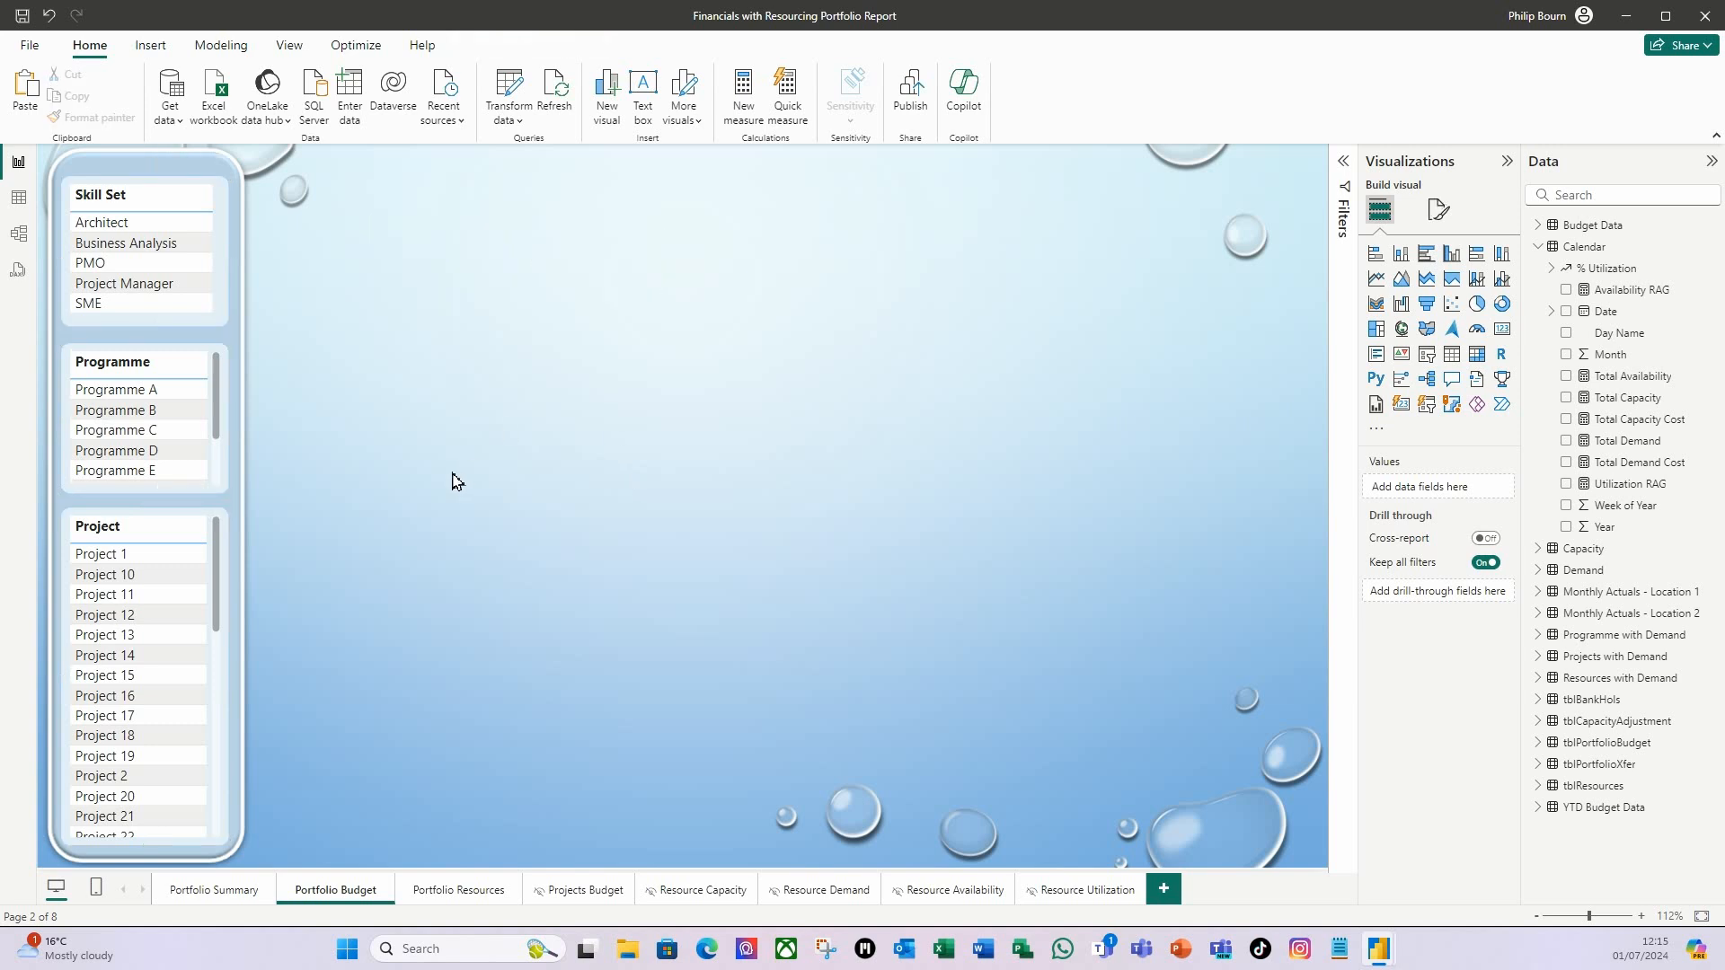
# Step: Replace the Skill Set field in the Skill Set table with Category from tblPortfolioXfer, and widen the column to fill the table
pyautogui.click(136, 191)
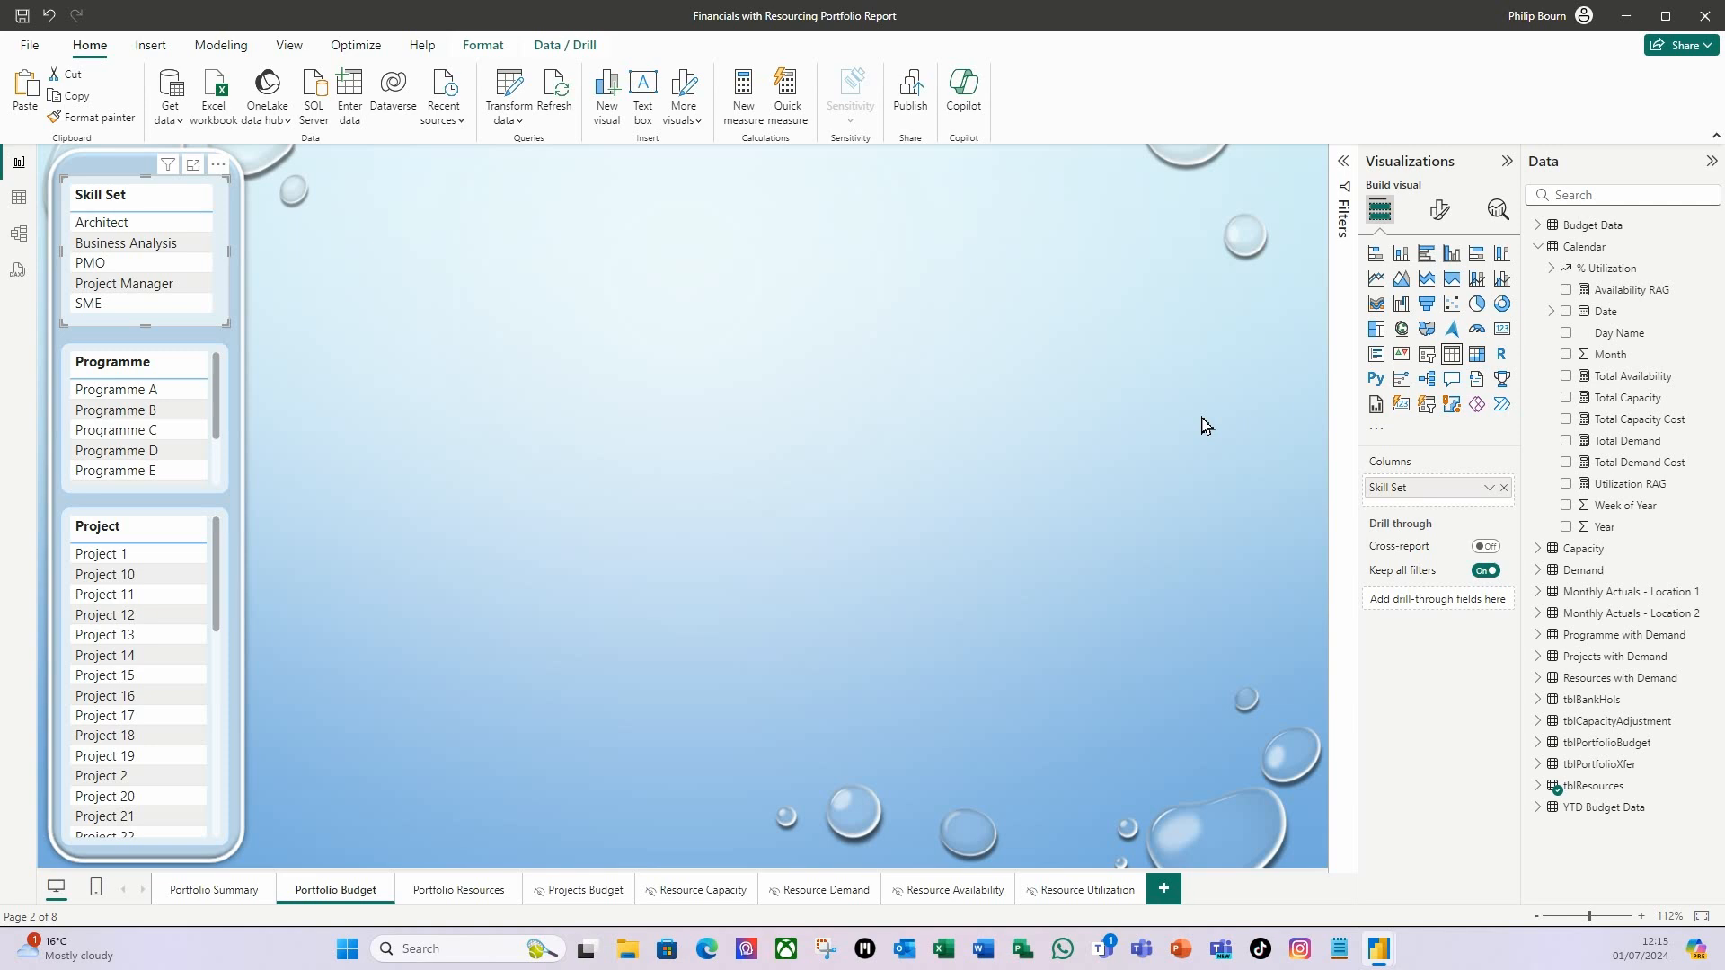
pyautogui.click(1539, 768)
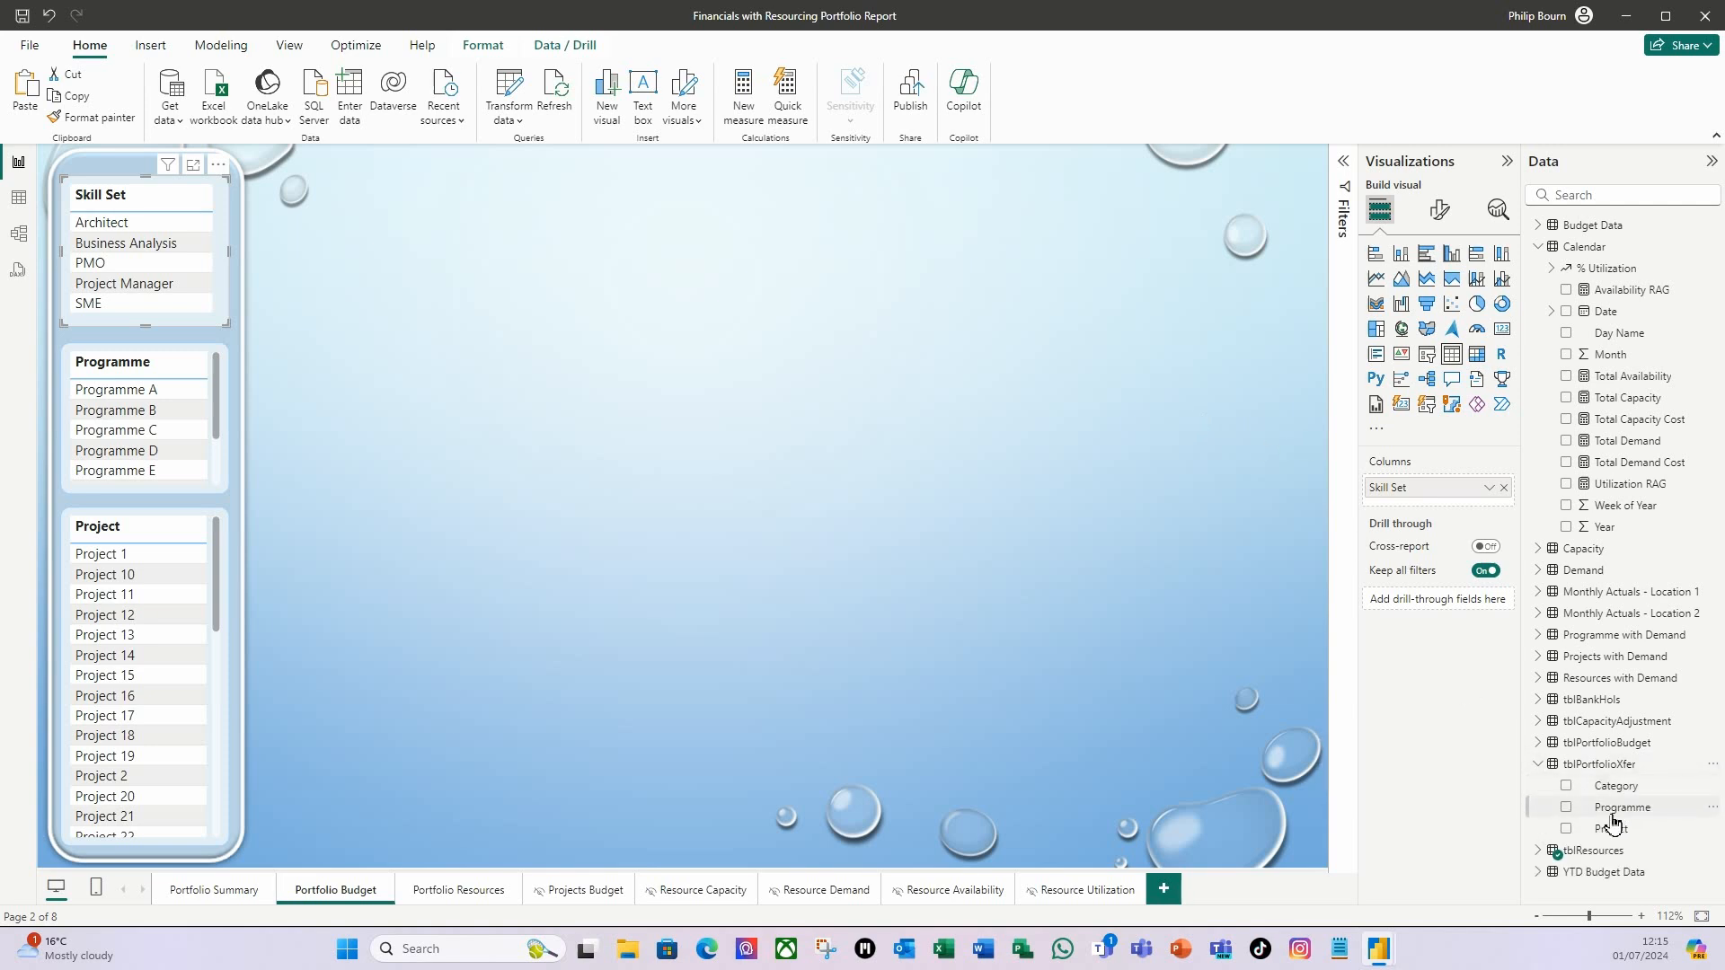
pyautogui.moveTo(1512, 488); pyautogui.dragTo(1224, 492)
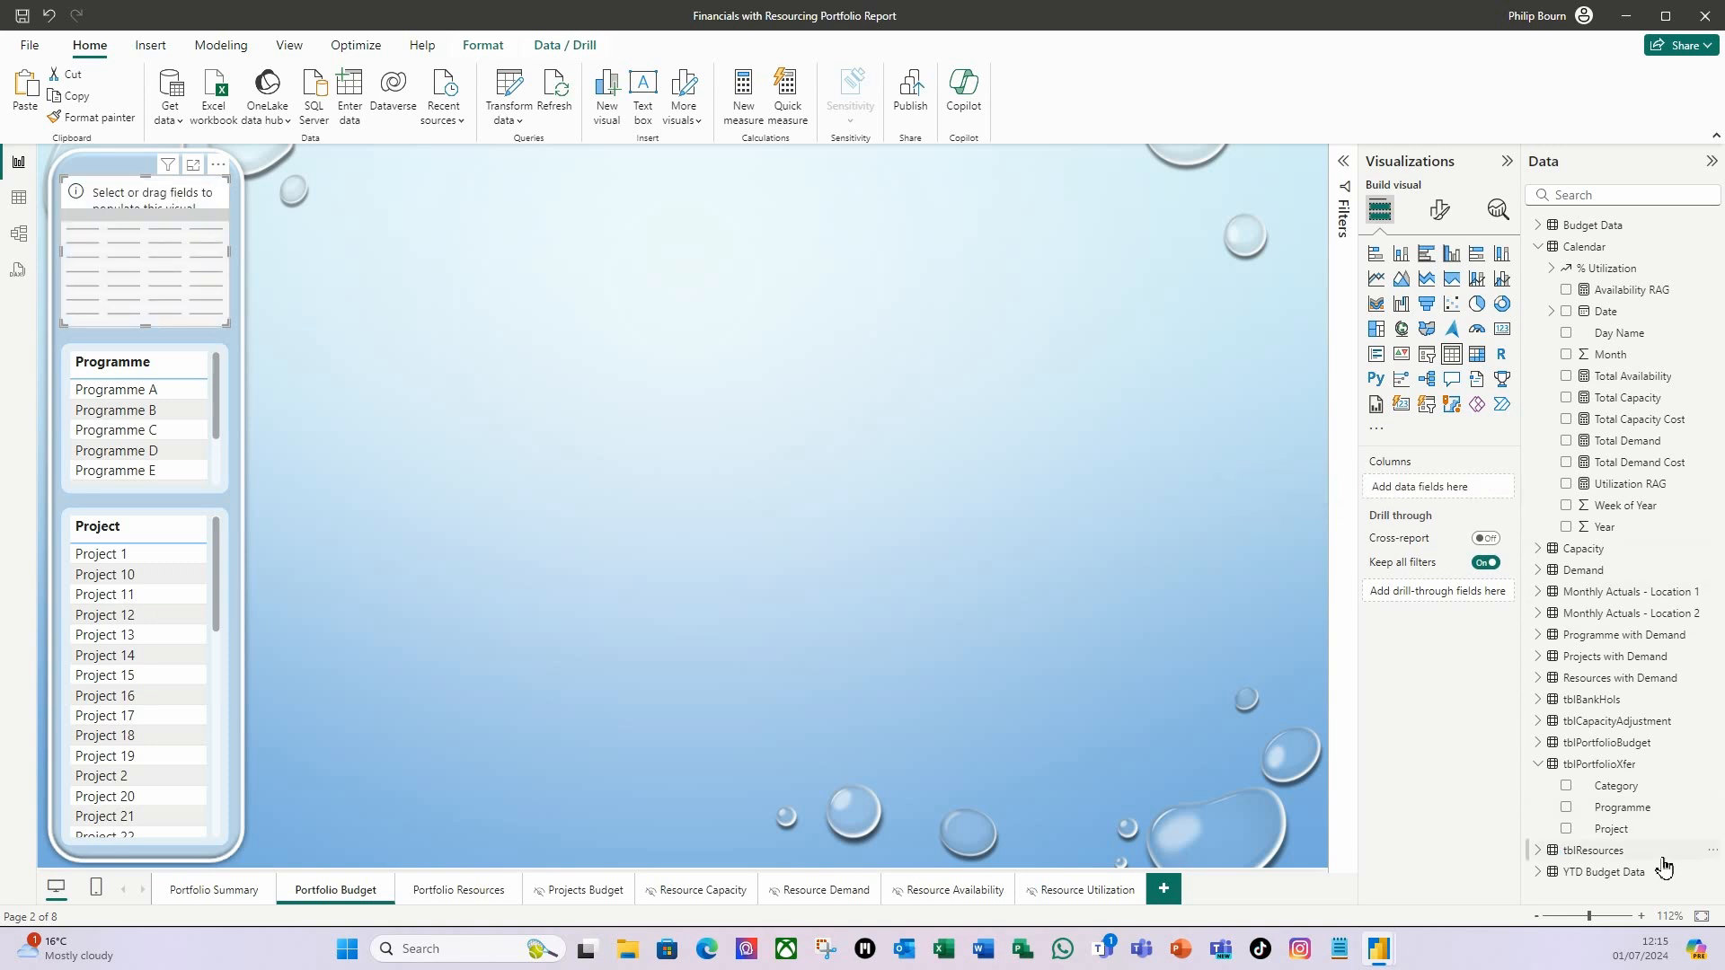
pyautogui.moveTo(1634, 800); pyautogui.dragTo(1436, 489)
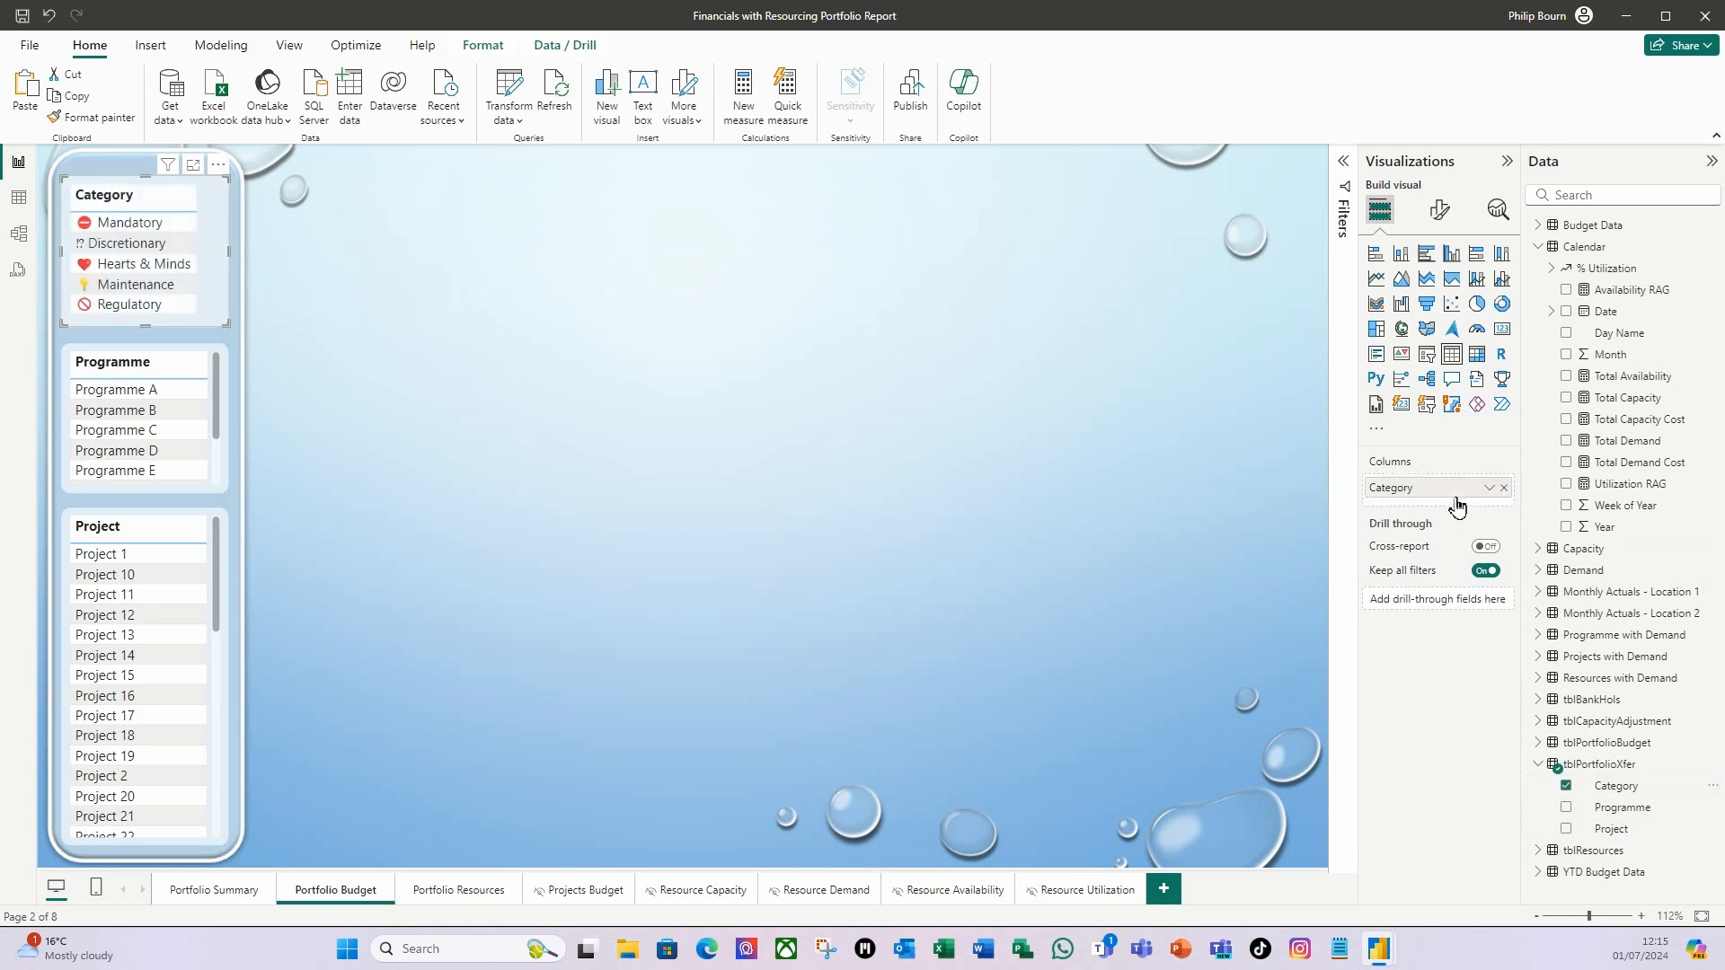
pyautogui.moveTo(199, 208); pyautogui.dragTo(213, 208)
pyautogui.click(332, 331)
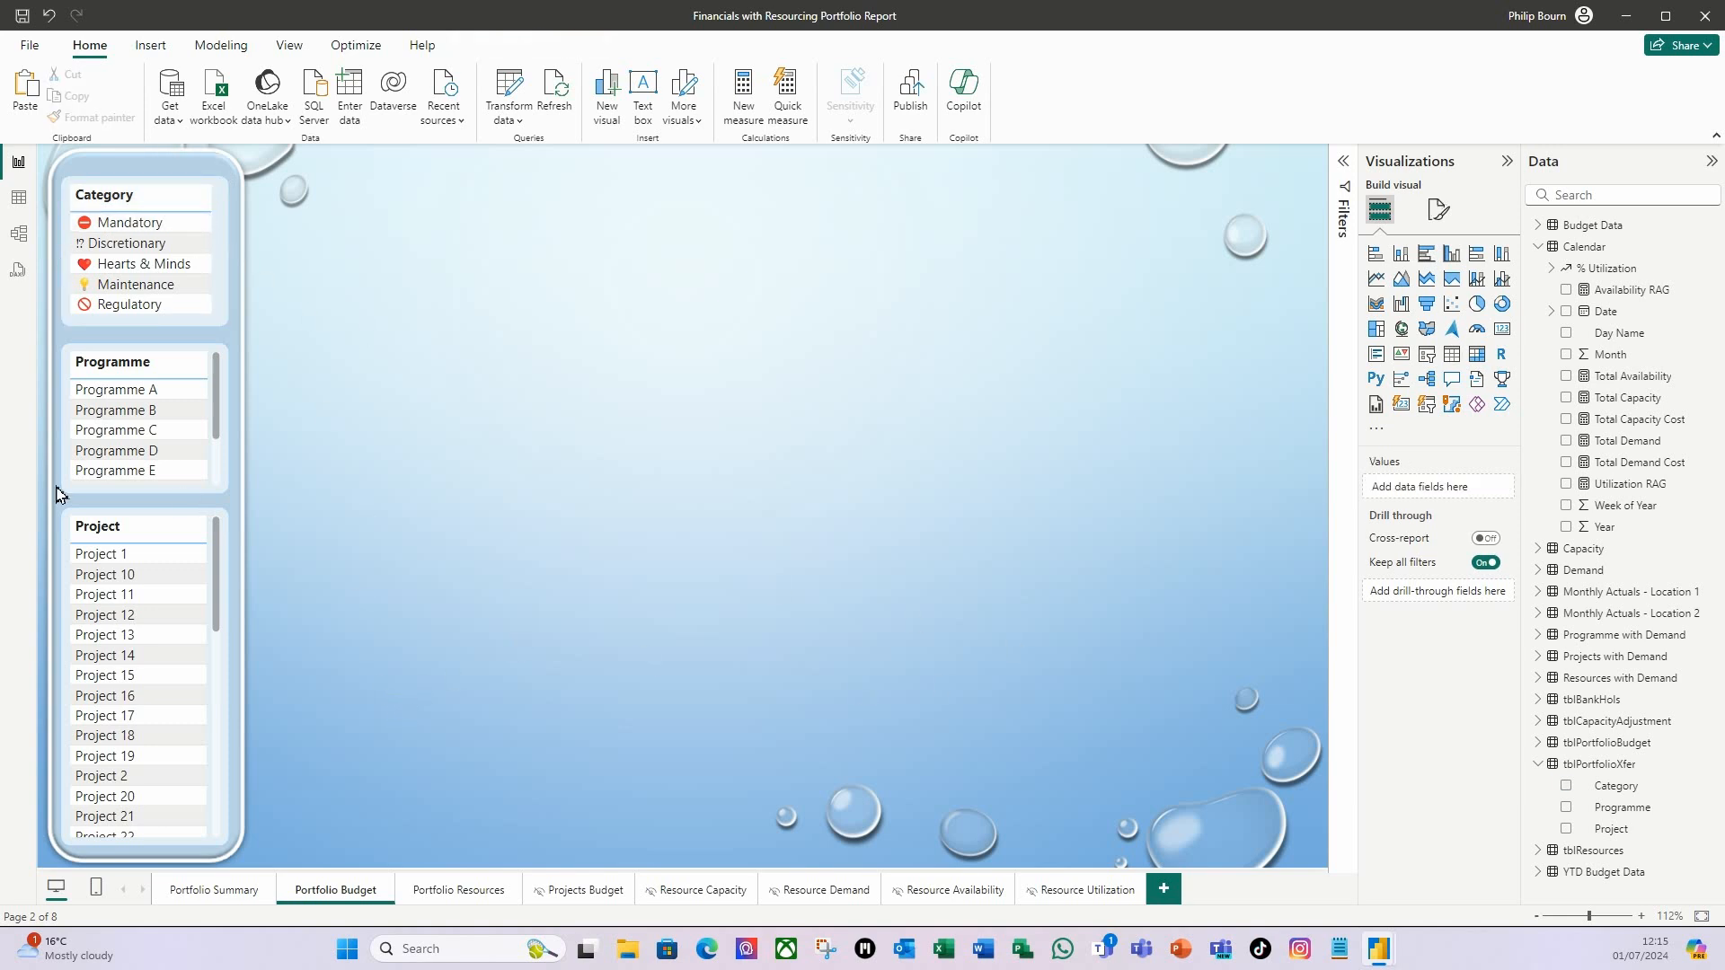
# Step: Copy the Financials - Budget vs Actuals for Year chart from Portfolio Summary to Portfolio Budget and nudge it slightly upward
pyautogui.click(206, 889)
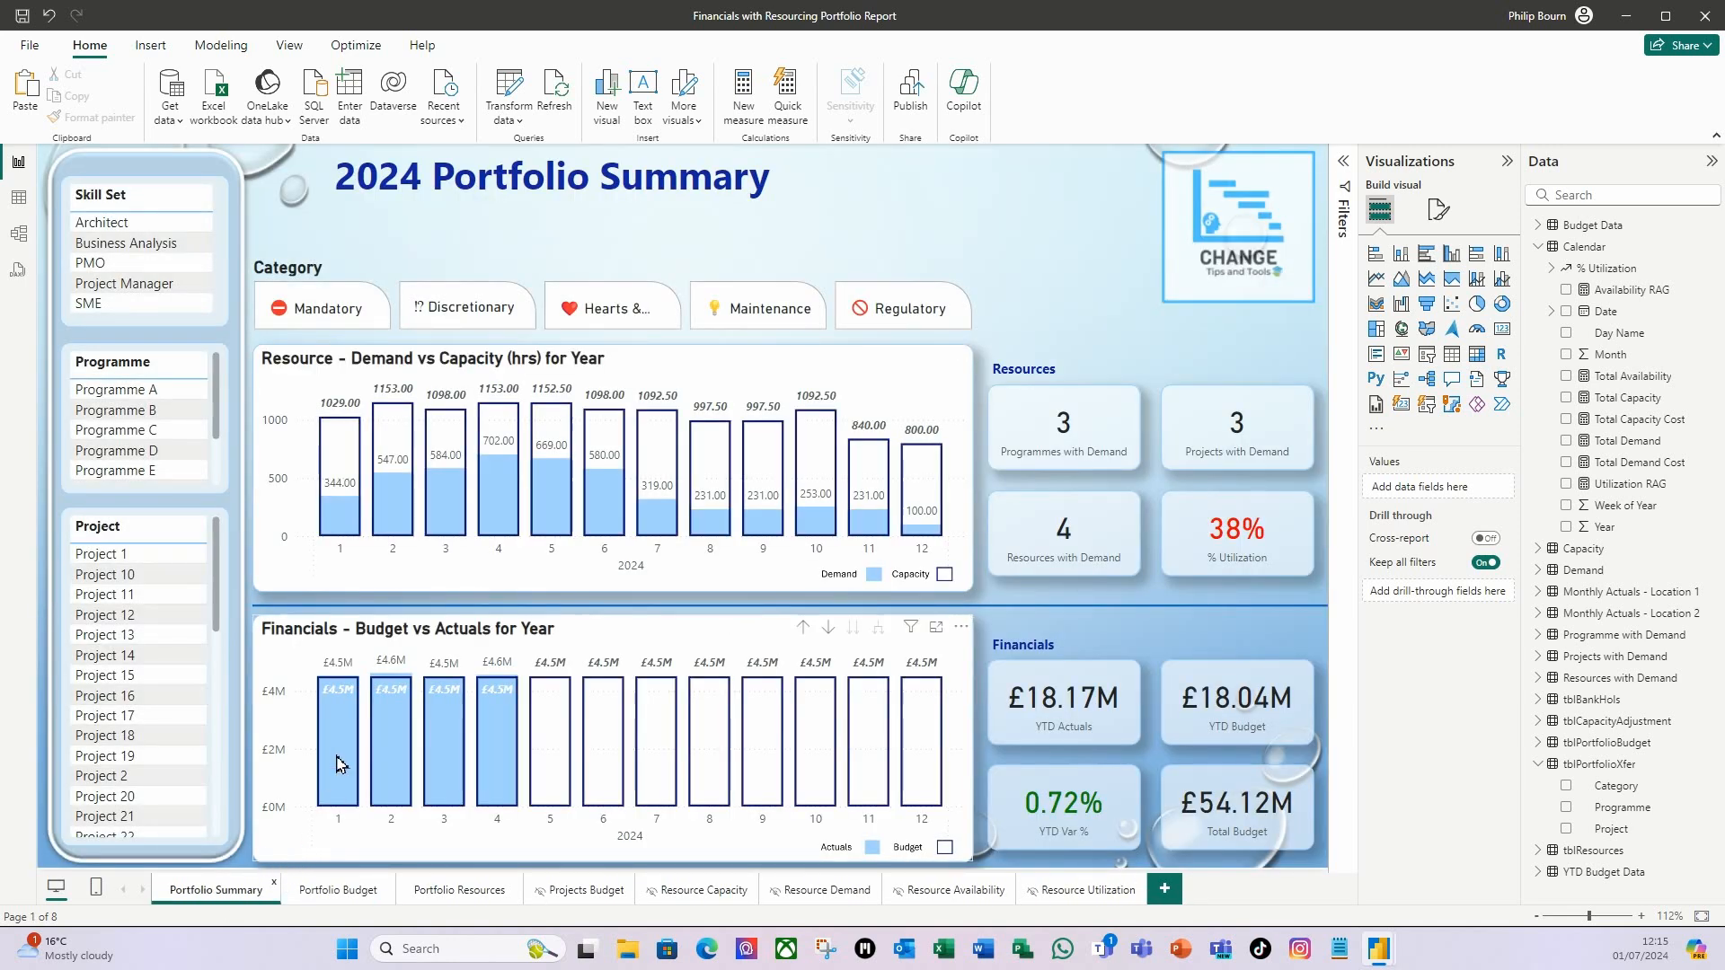
pyautogui.click(303, 860)
pyautogui.hotkey('ctrl', 'c')
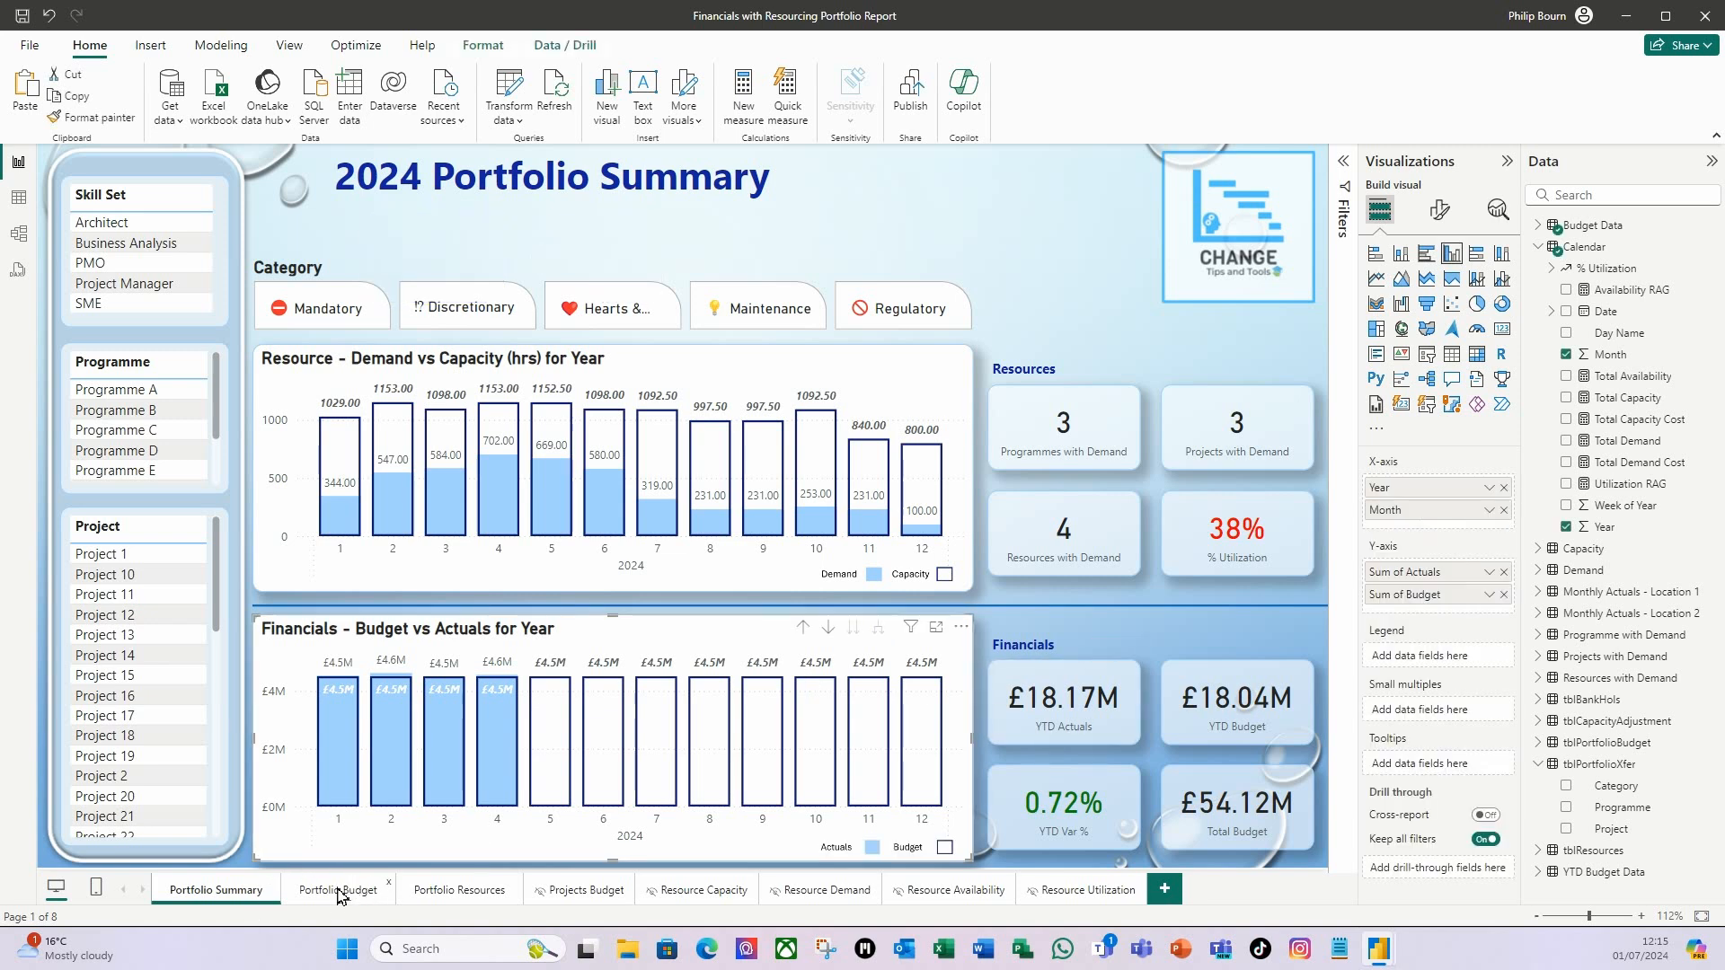
pyautogui.click(338, 890)
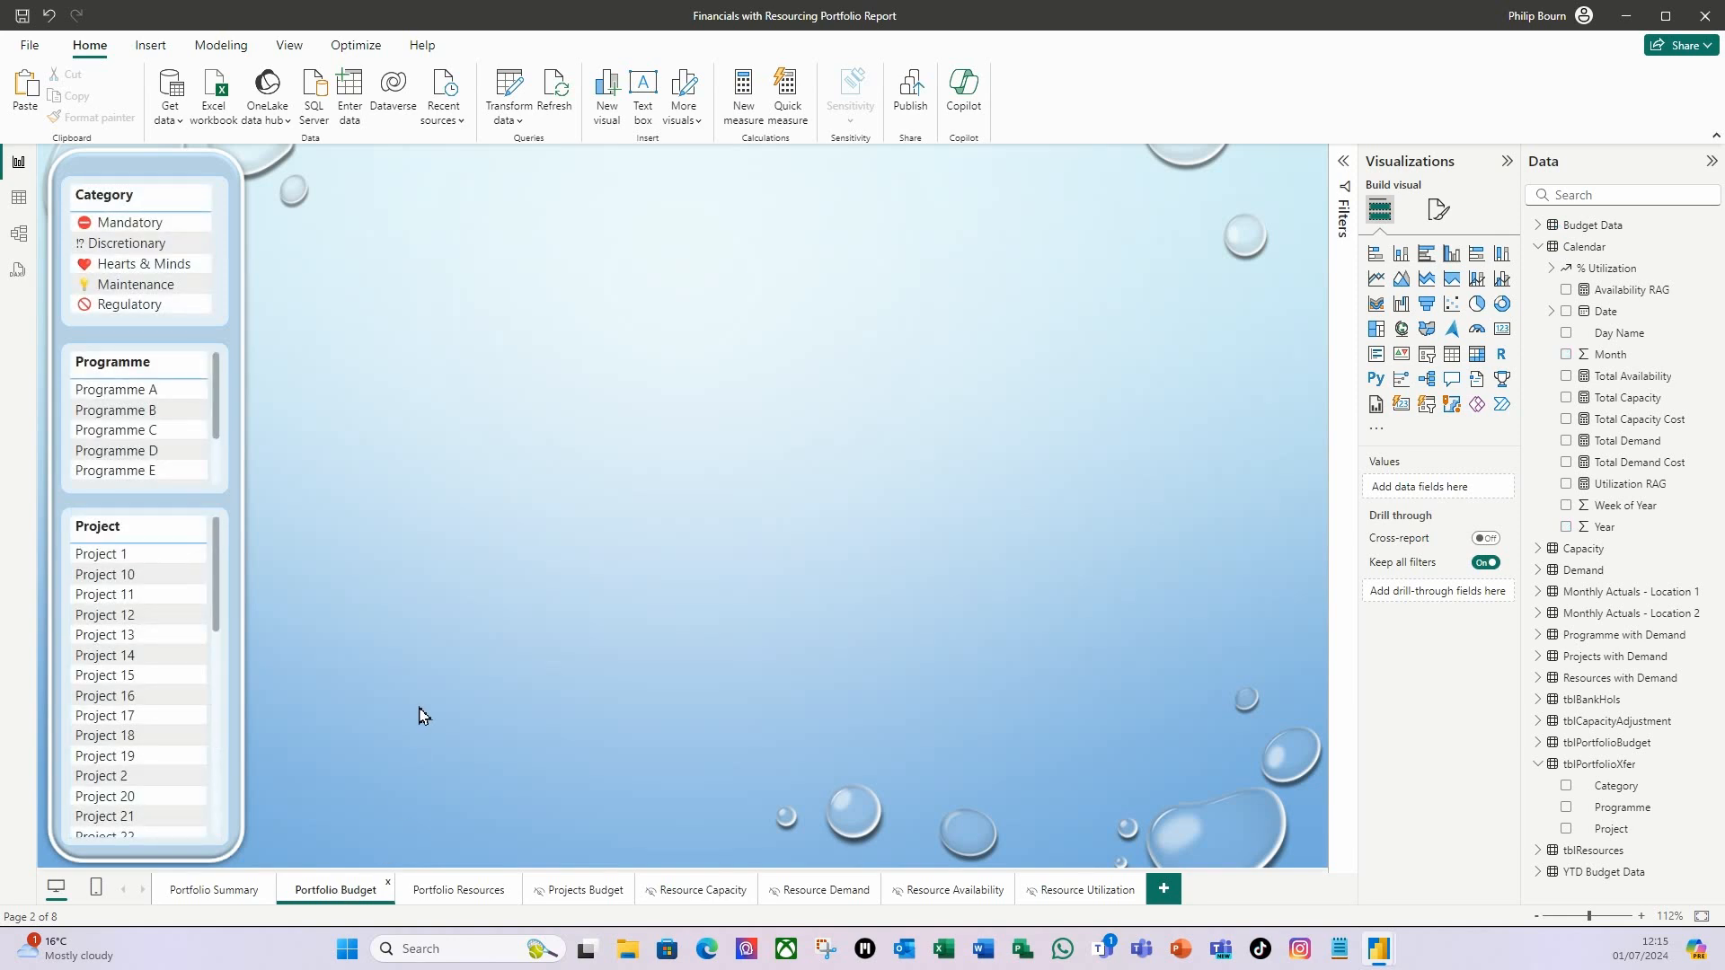
pyautogui.hotkey('ctrl', 'v')
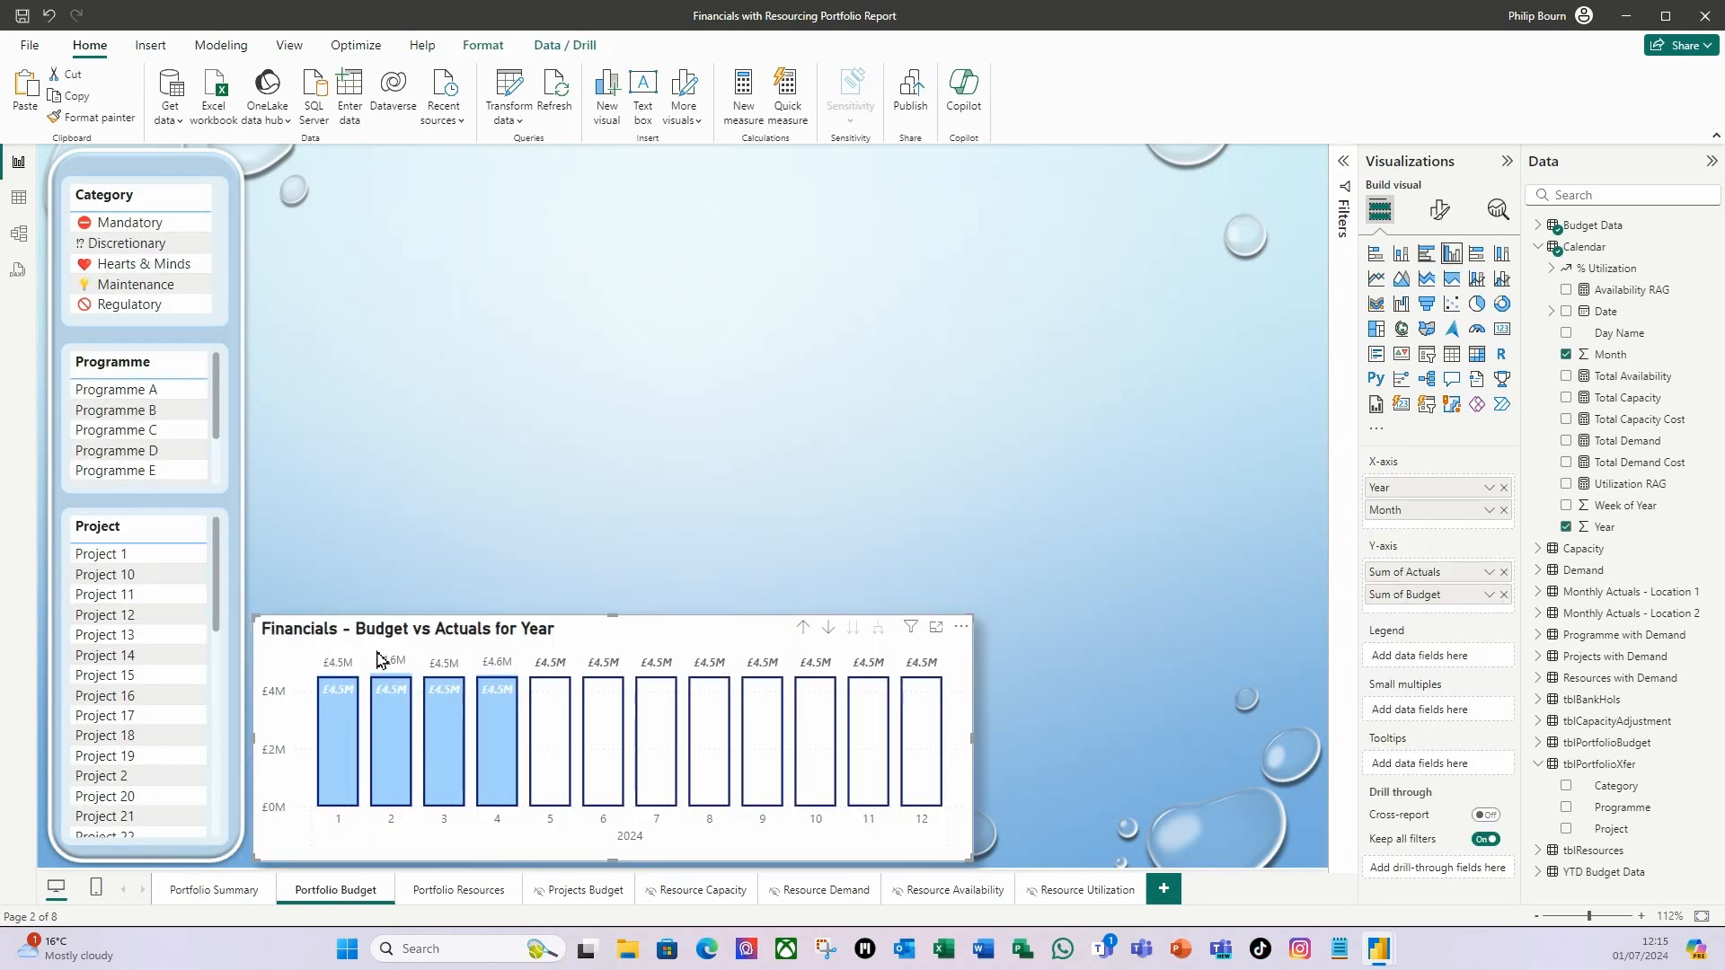
pyautogui.press('Up')
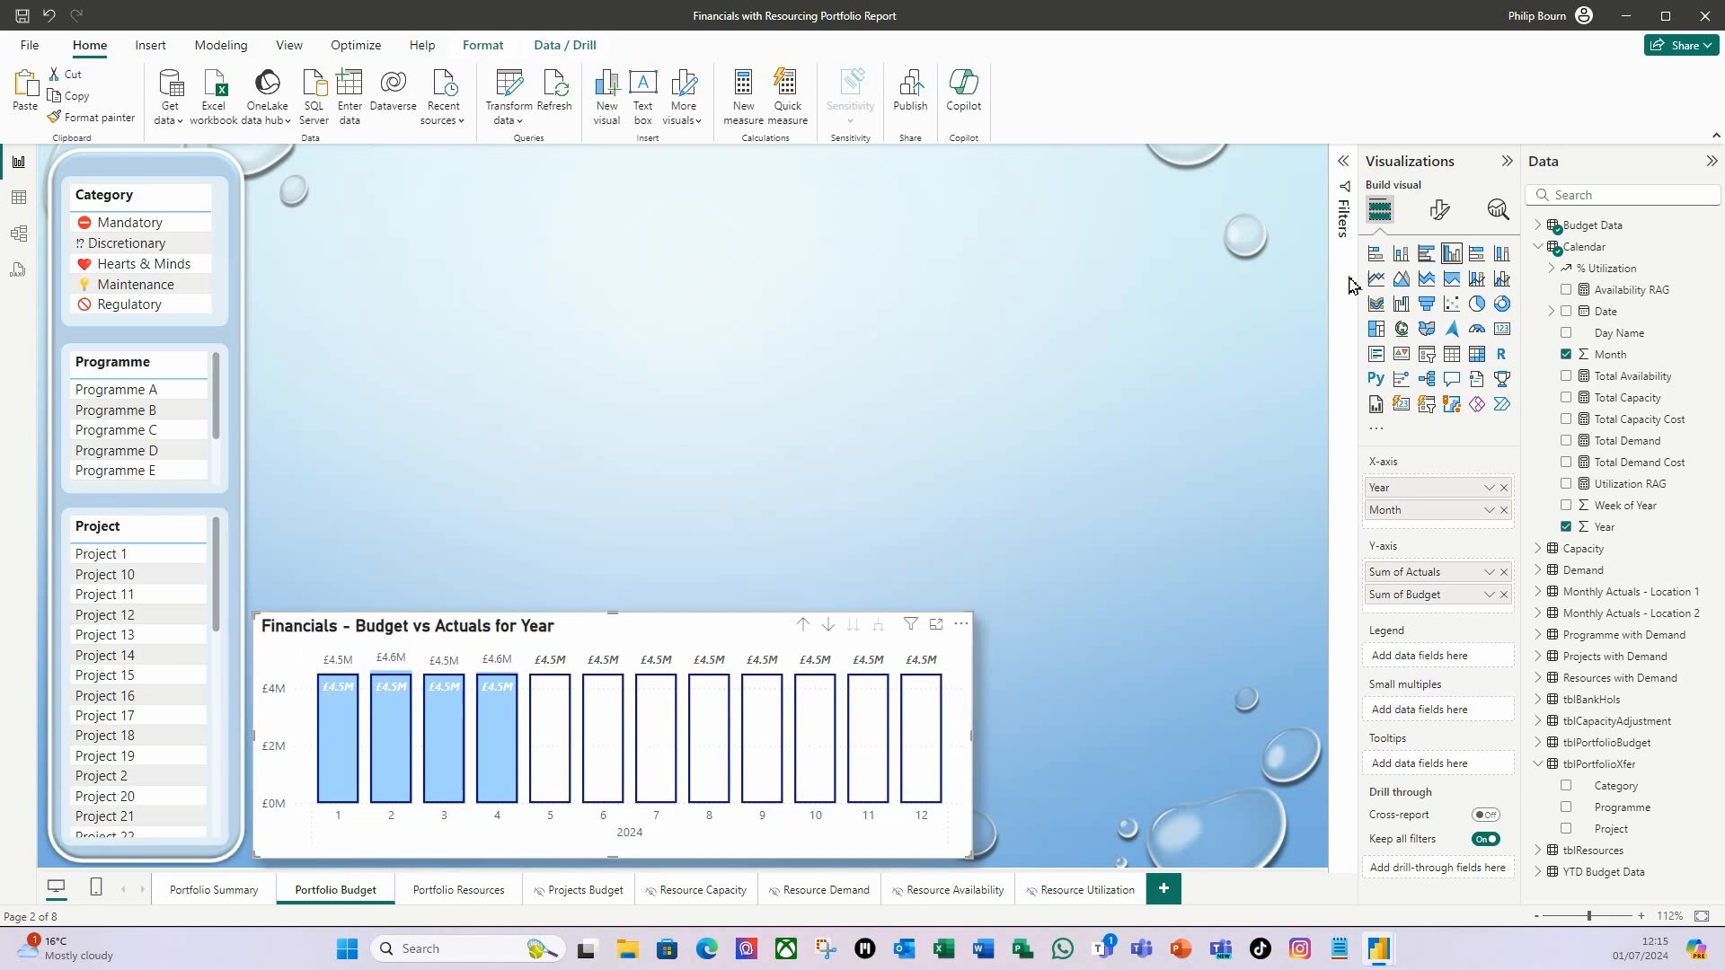
# Step: Set the pasted Financials chart's height to 241 and its width to 497
pyautogui.click(1439, 210)
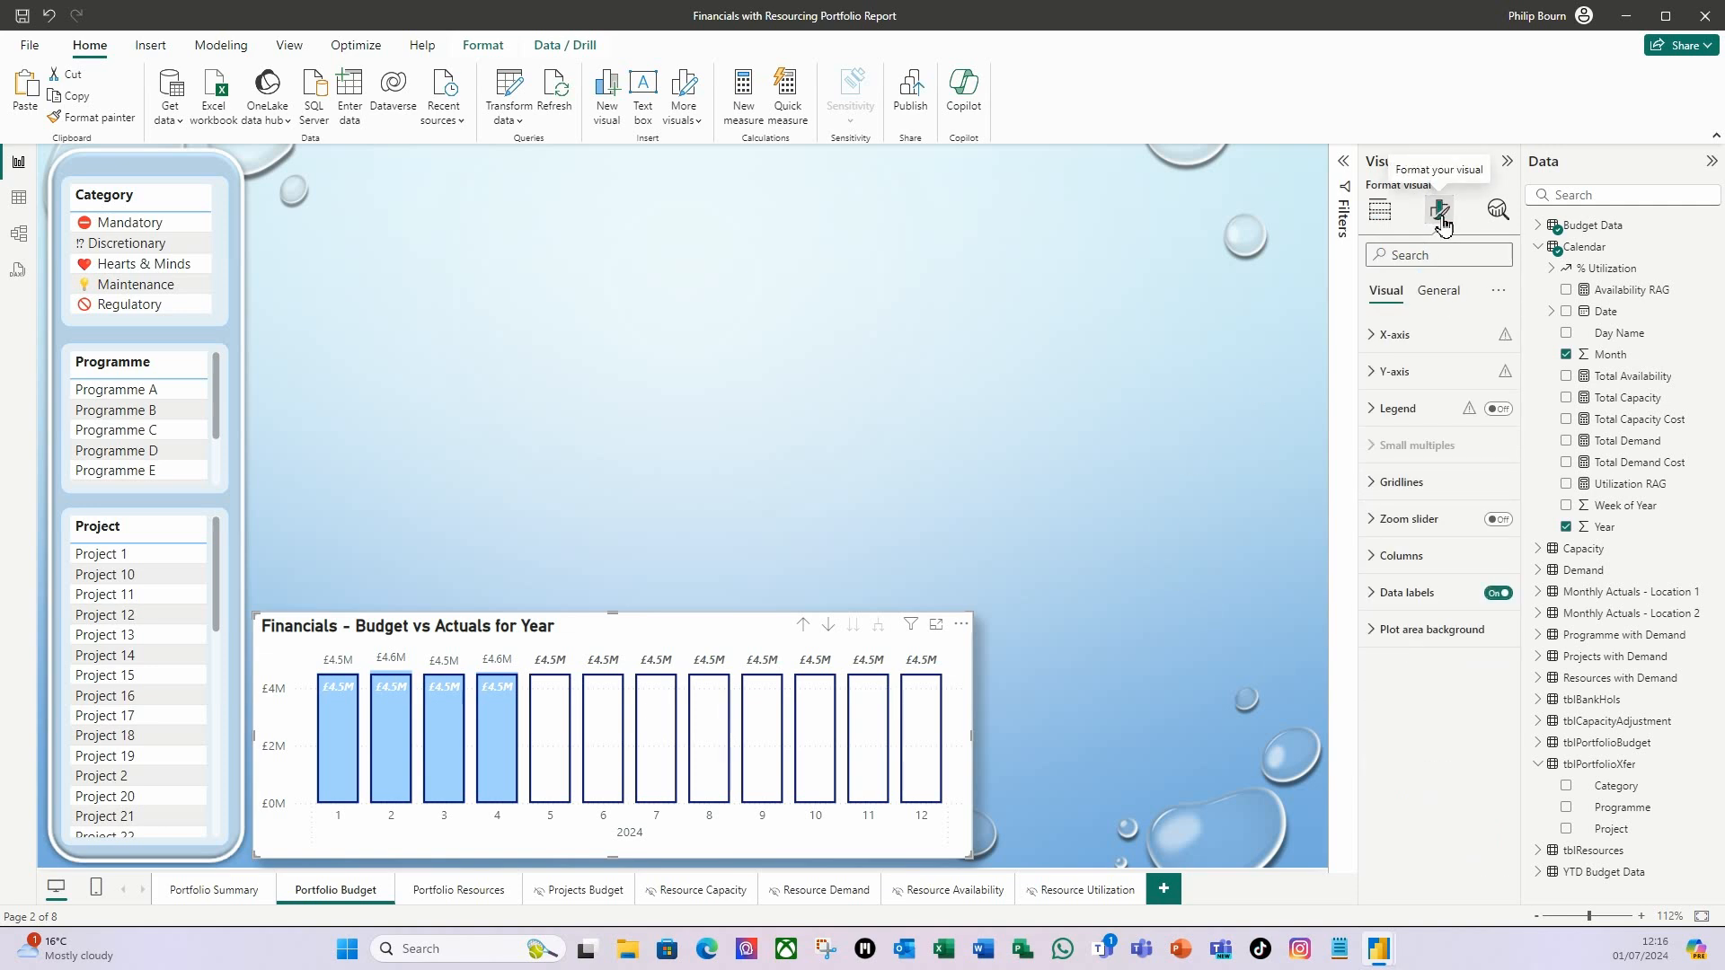
pyautogui.click(1438, 290)
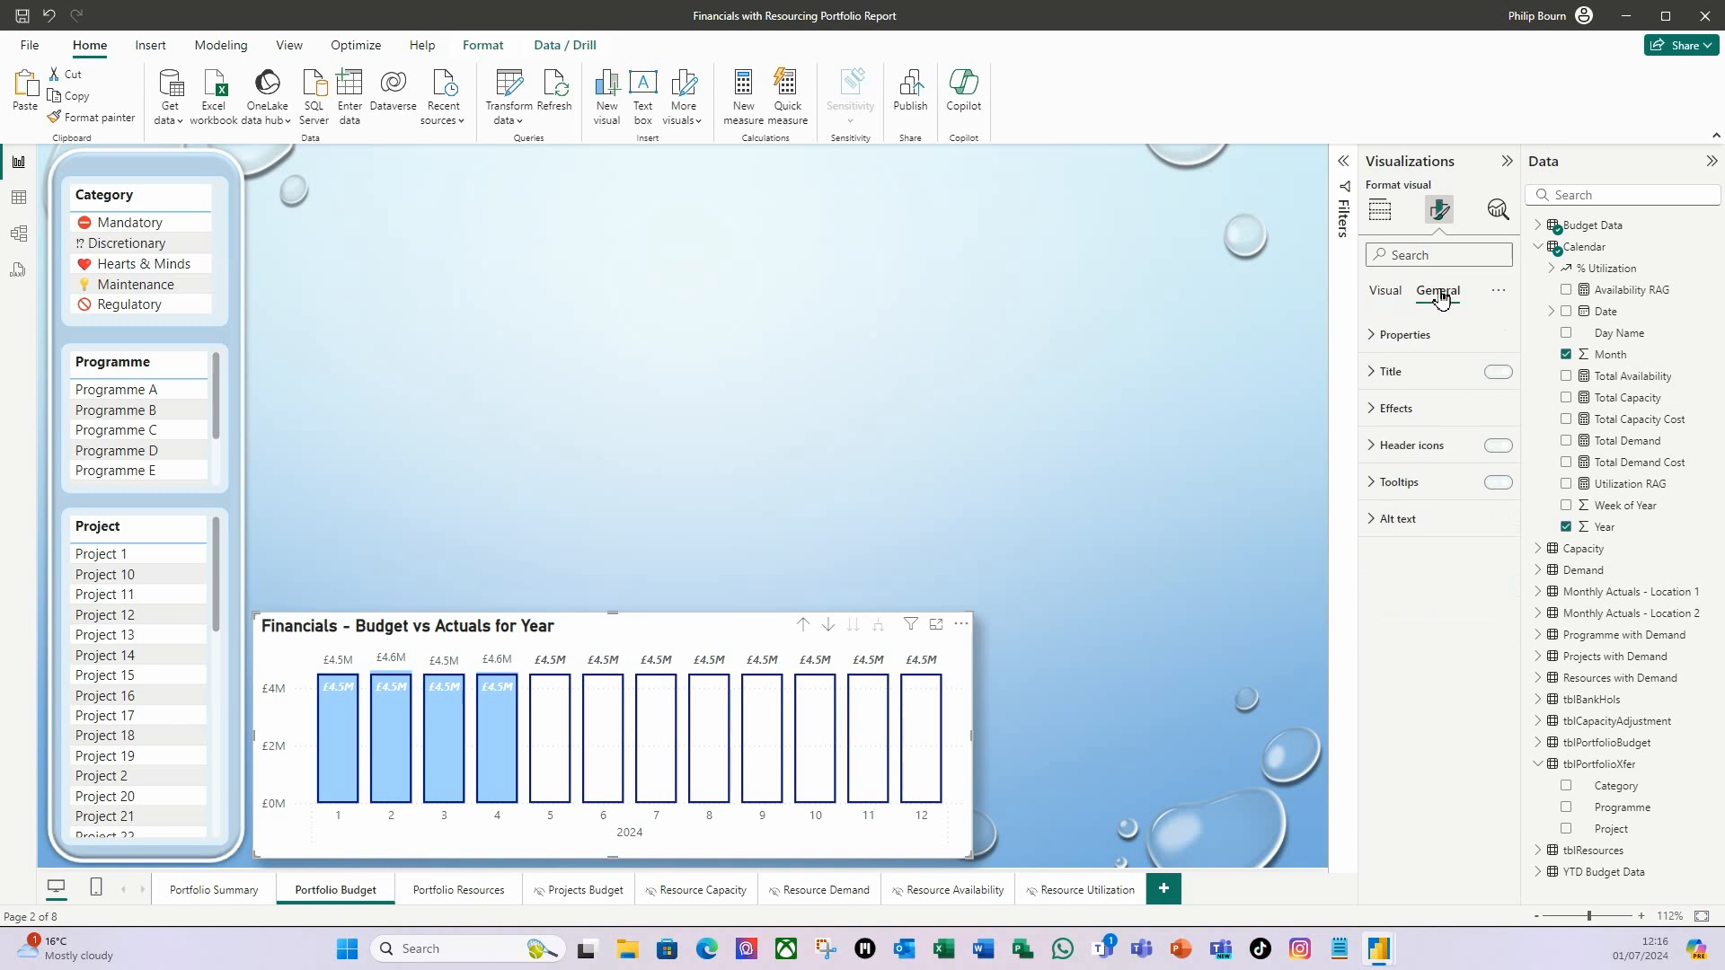
pyautogui.click(1369, 336)
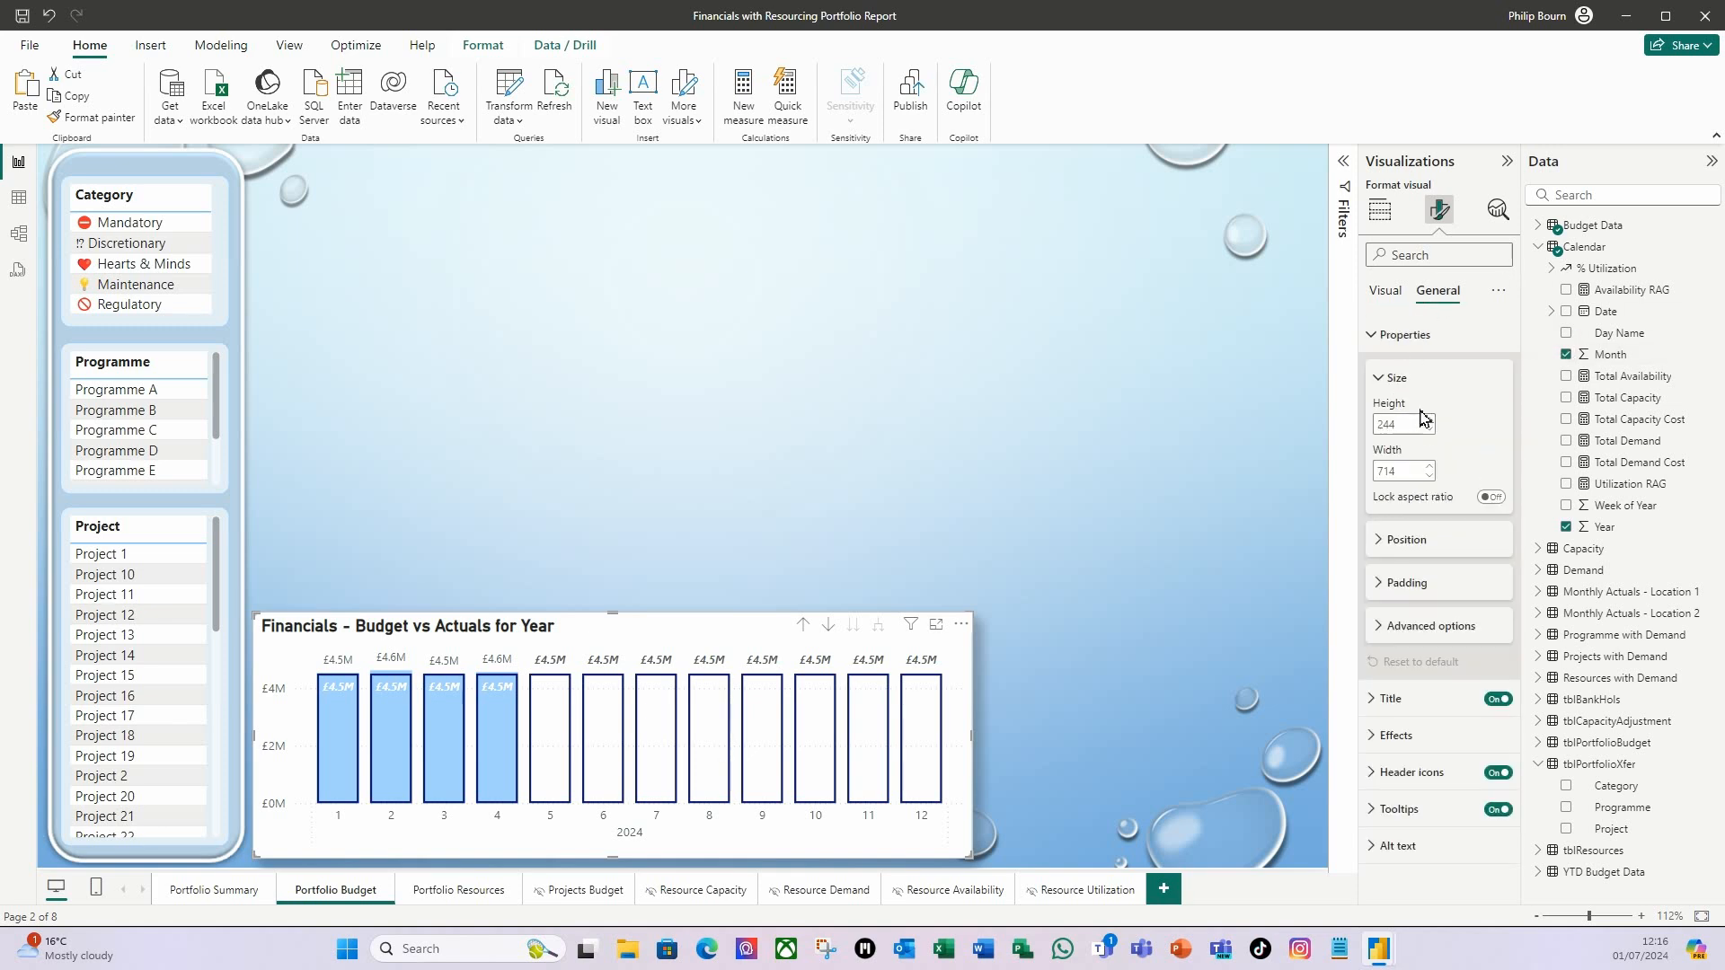
pyautogui.click(1411, 439)
pyautogui.write('241')
pyautogui.press('Tab')
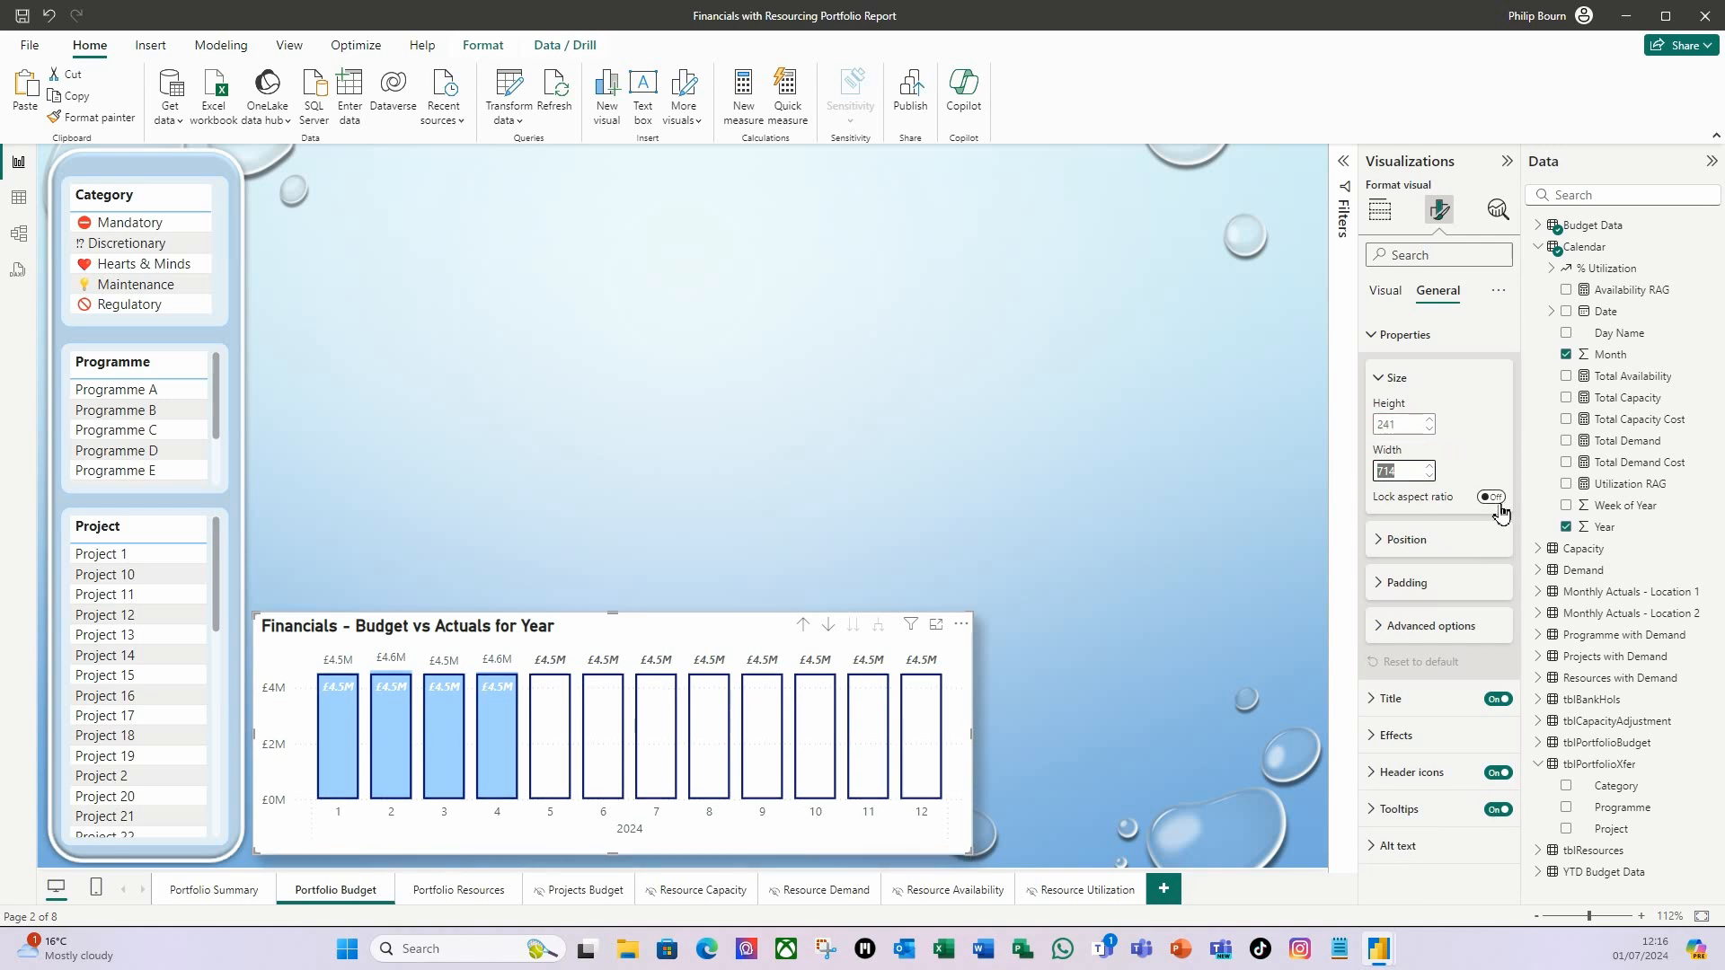
pyautogui.write('4')
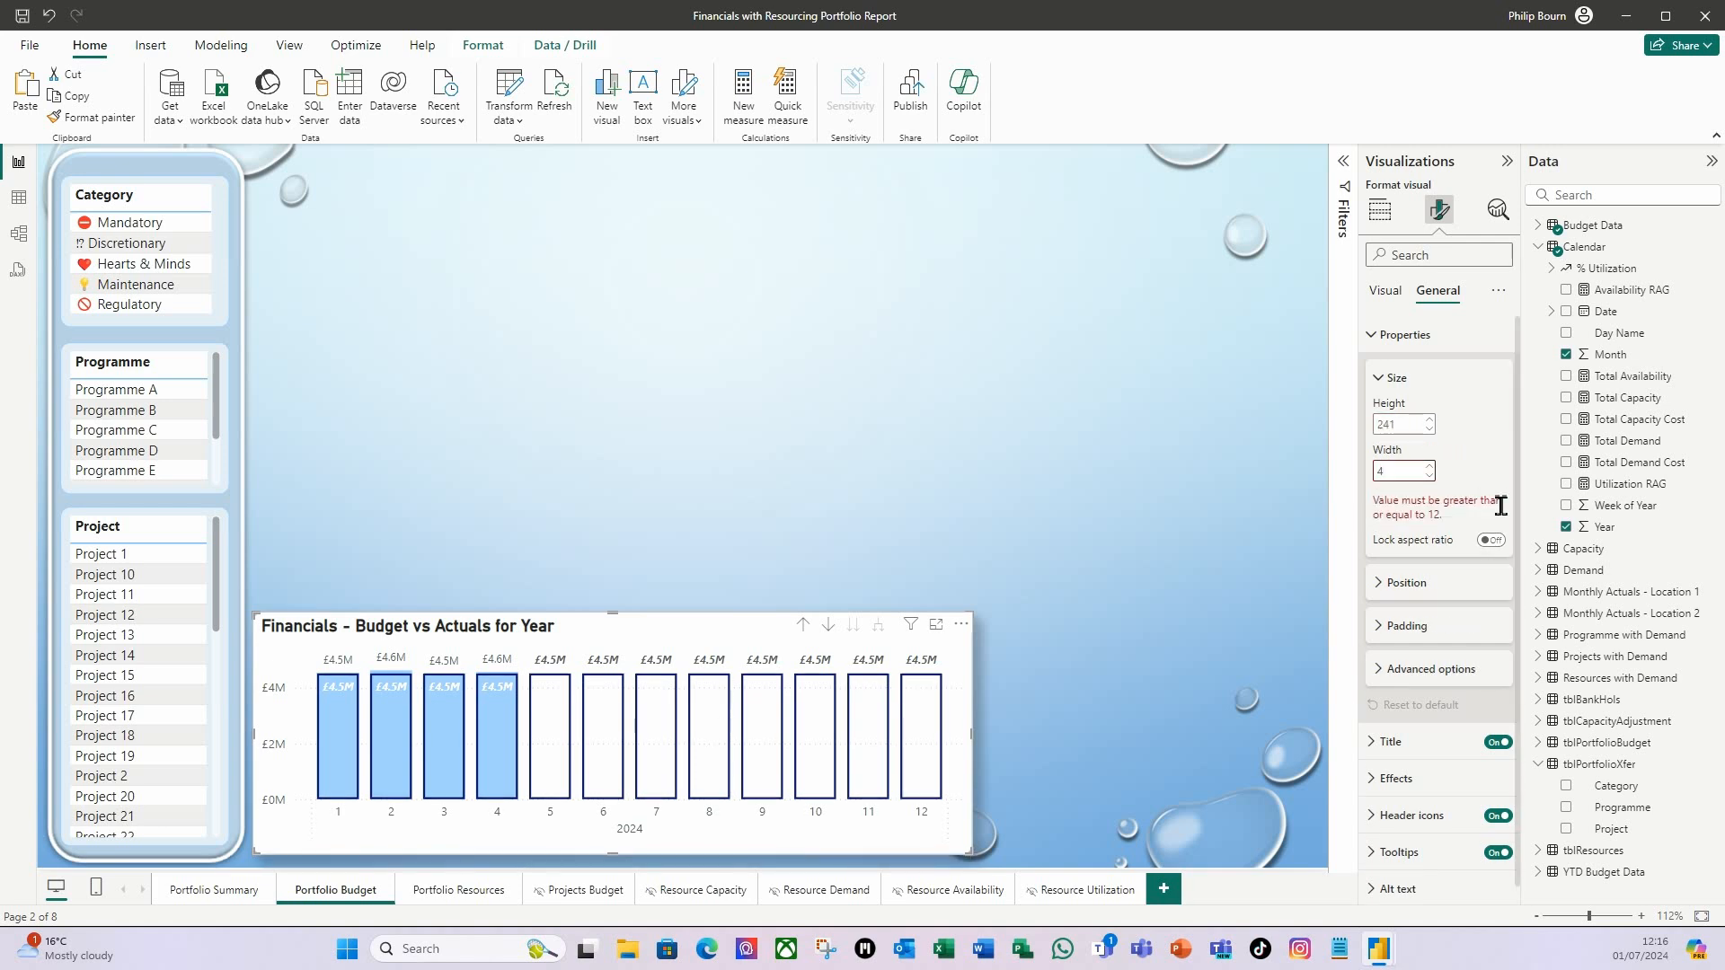
pyautogui.write('97')
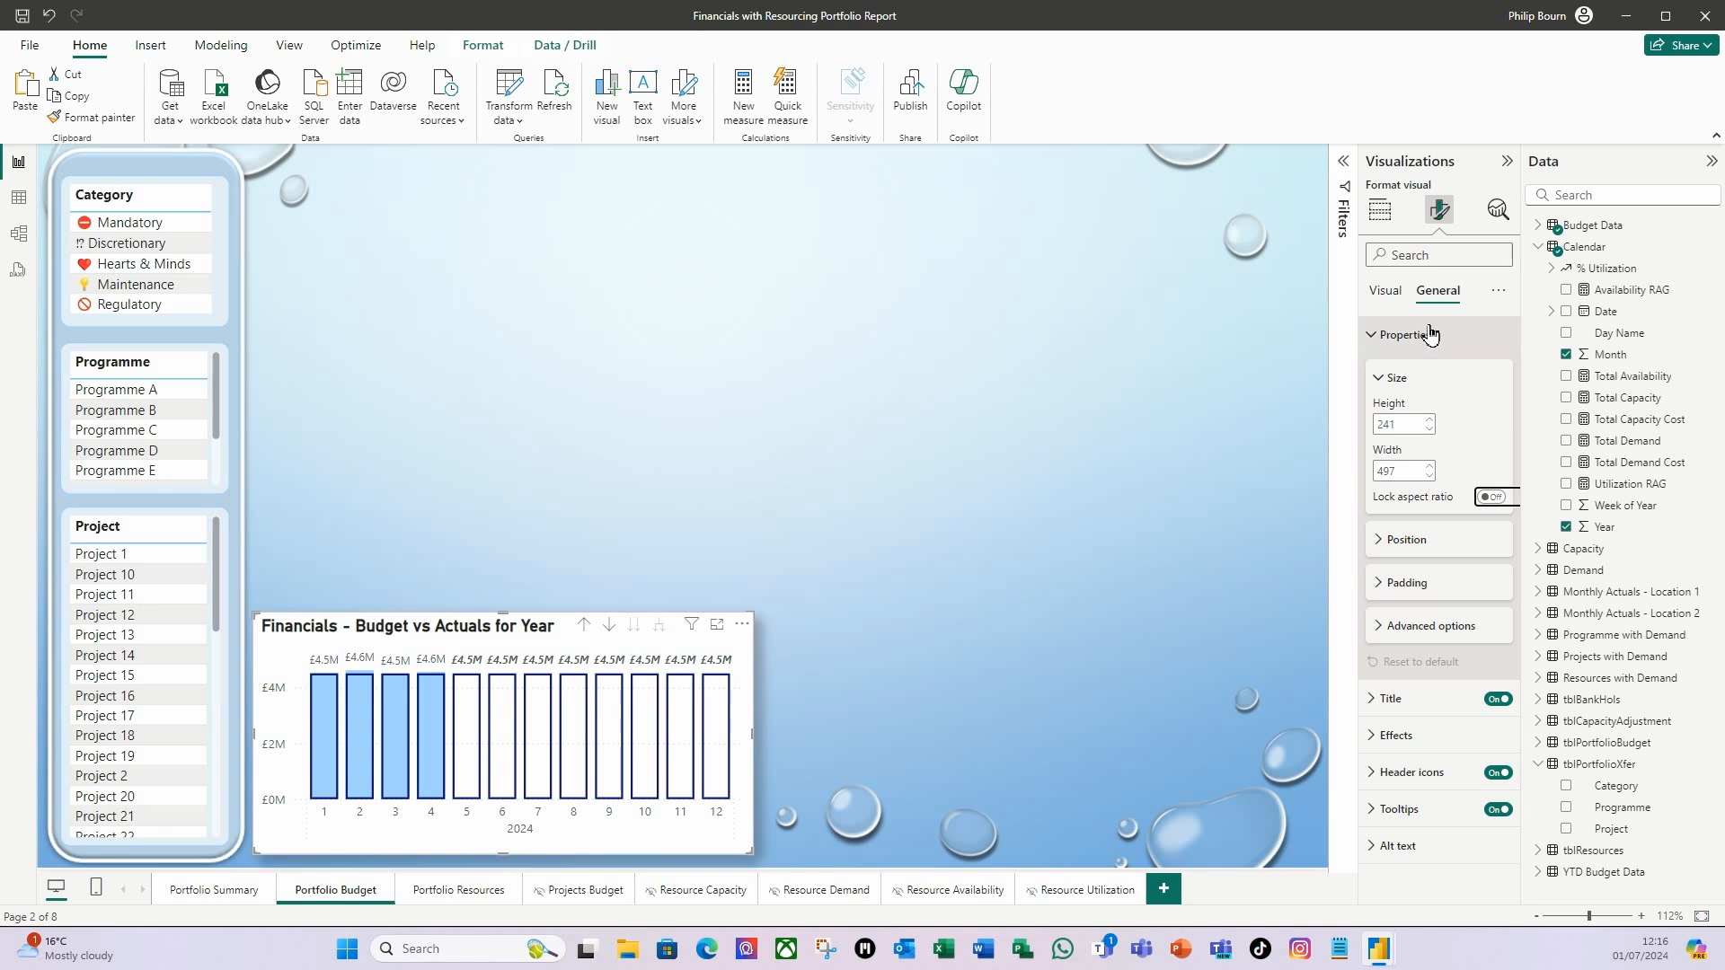
pyautogui.click(1375, 340)
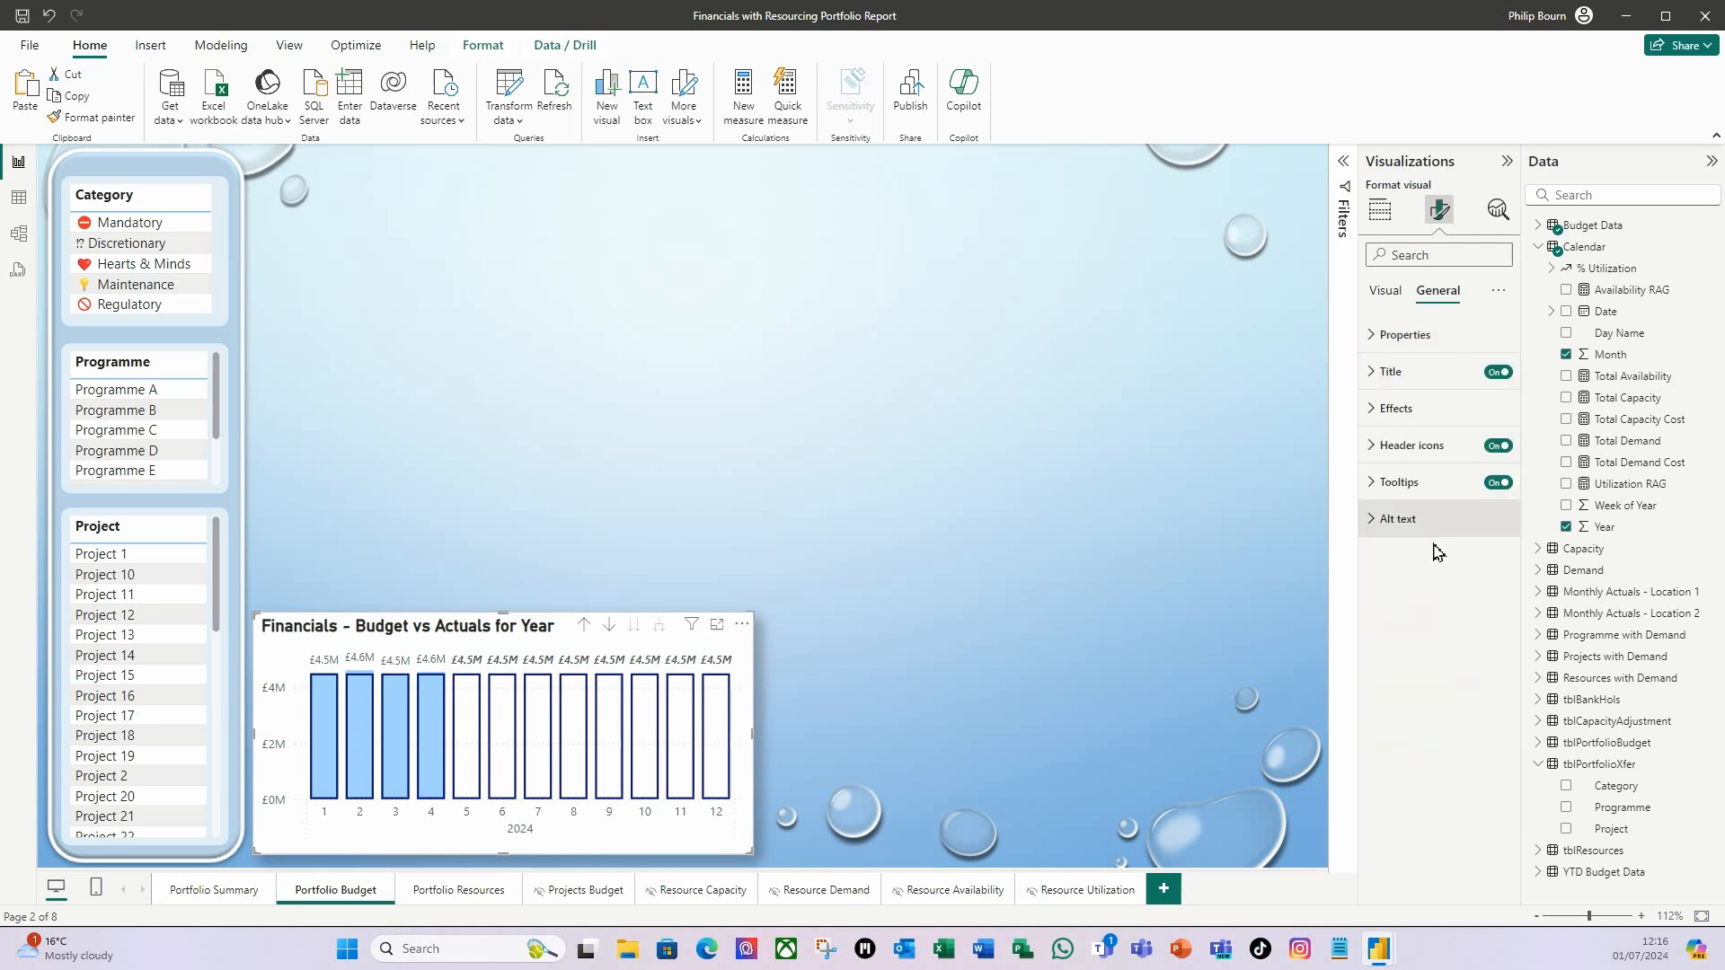
# Step: Shorten the chart's title to "Budget vs Actuals for Year" and clear the selection
pyautogui.click(1376, 373)
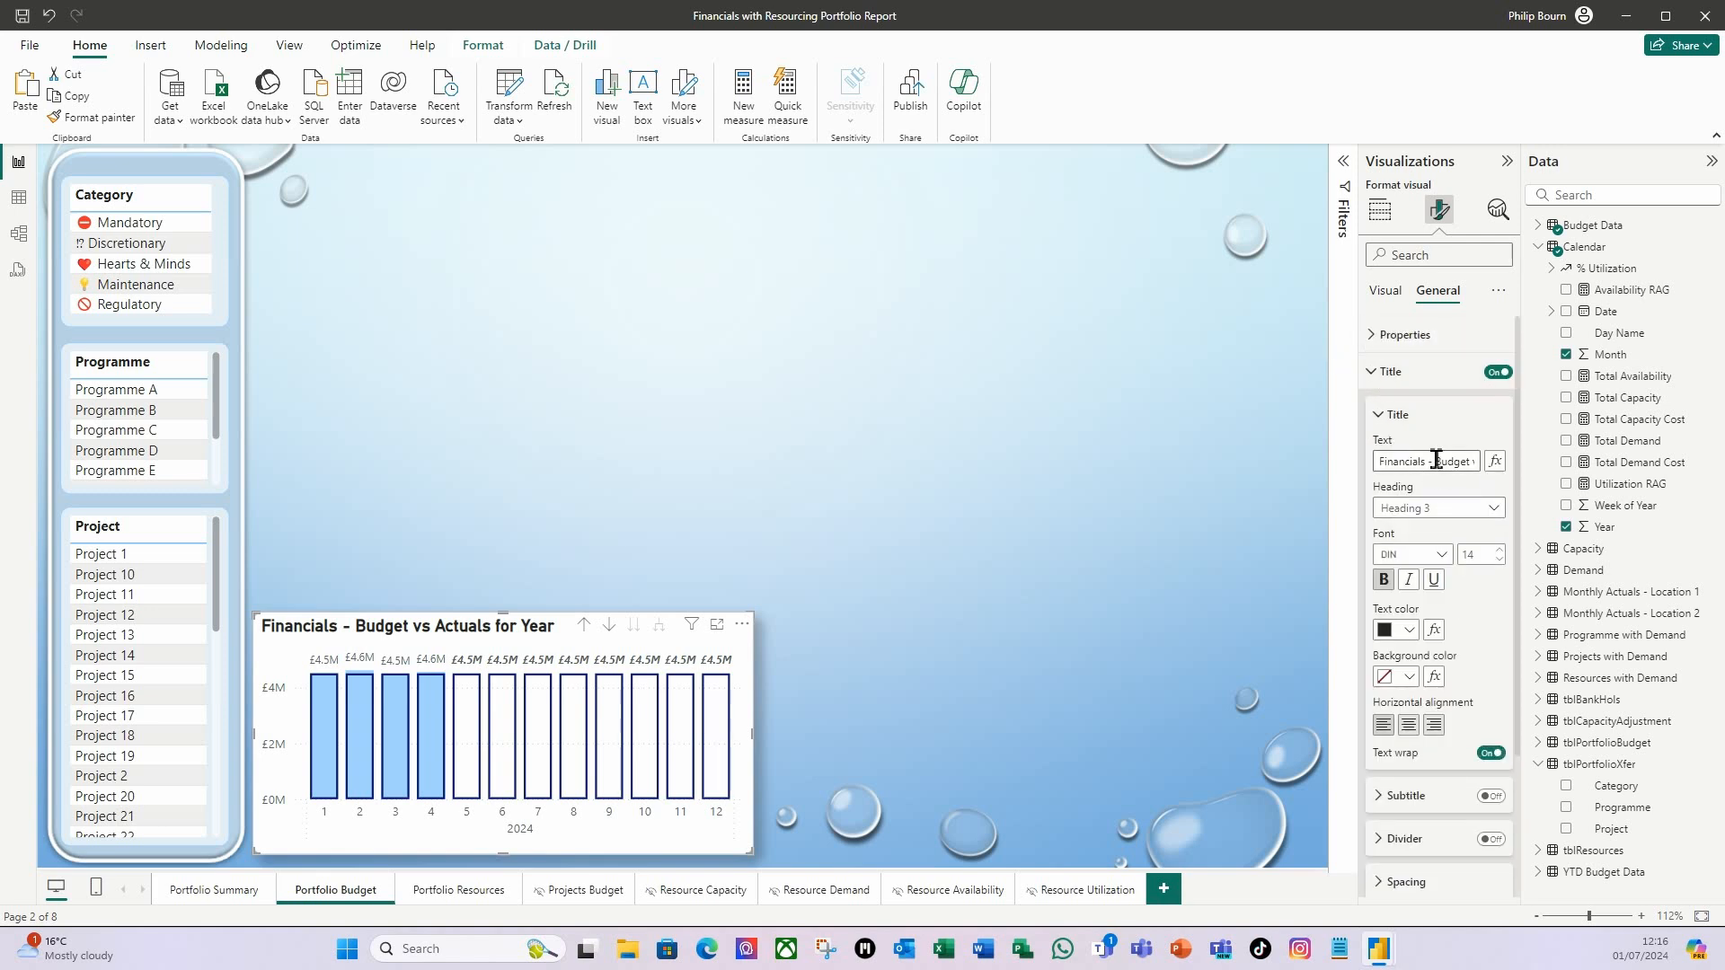
pyautogui.moveTo(1436, 459); pyautogui.dragTo(1319, 454)
pyautogui.press('Delete')
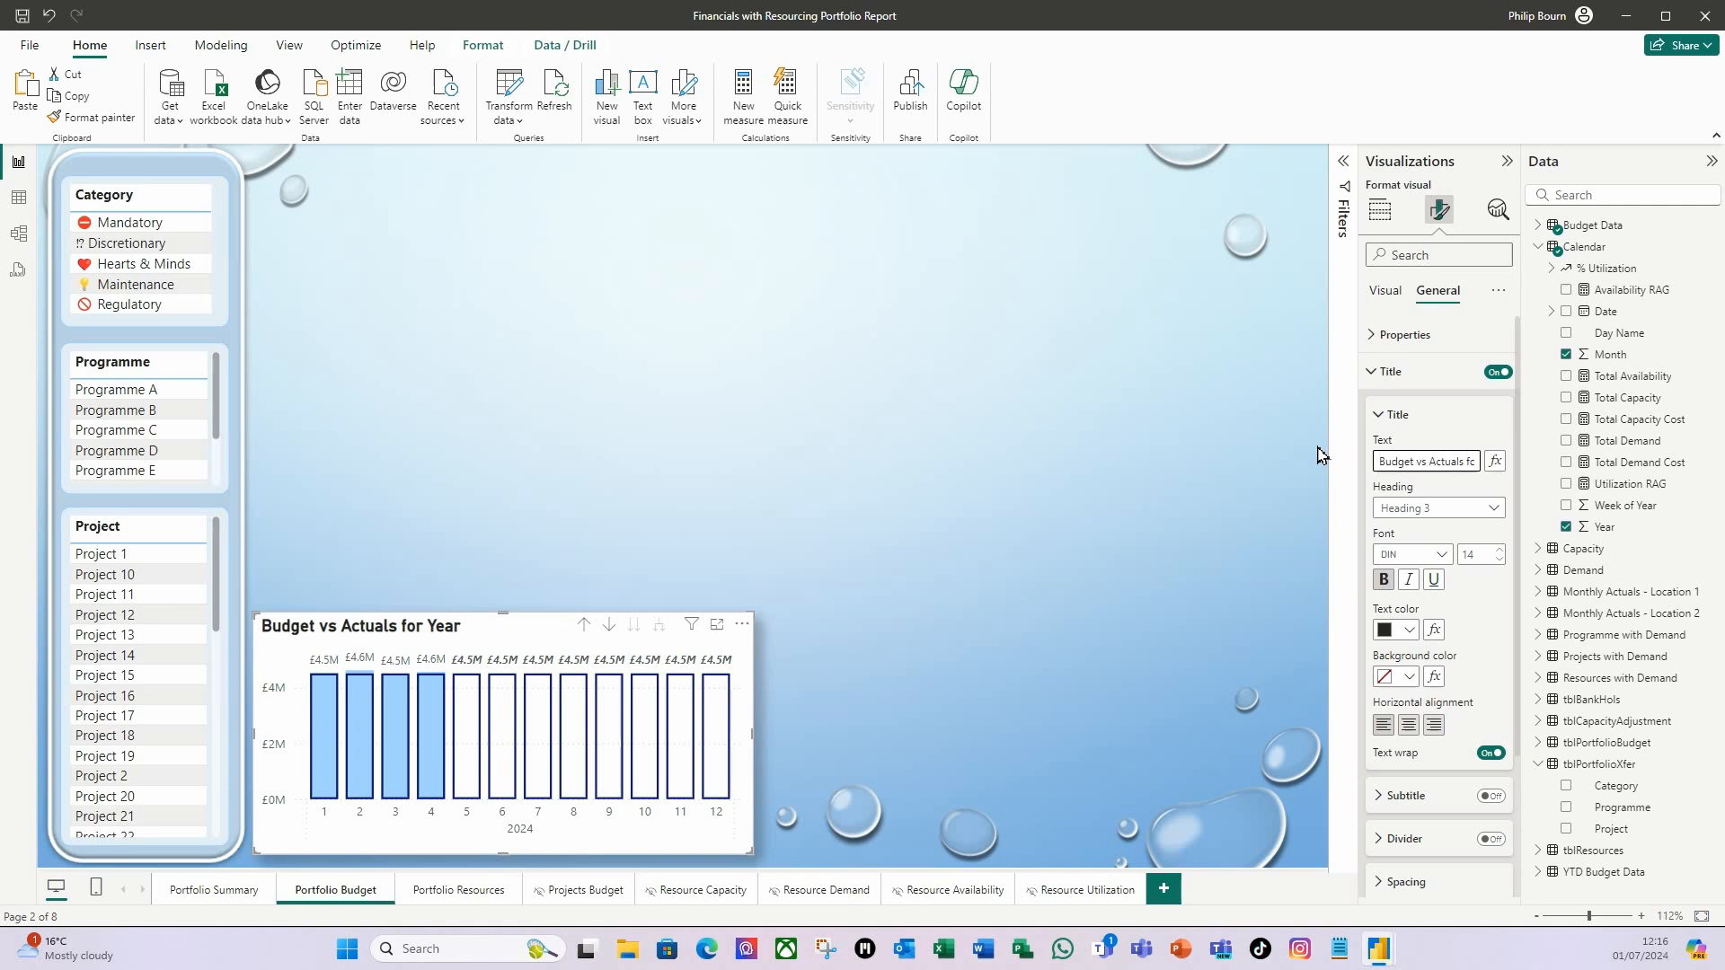
pyautogui.click(1202, 577)
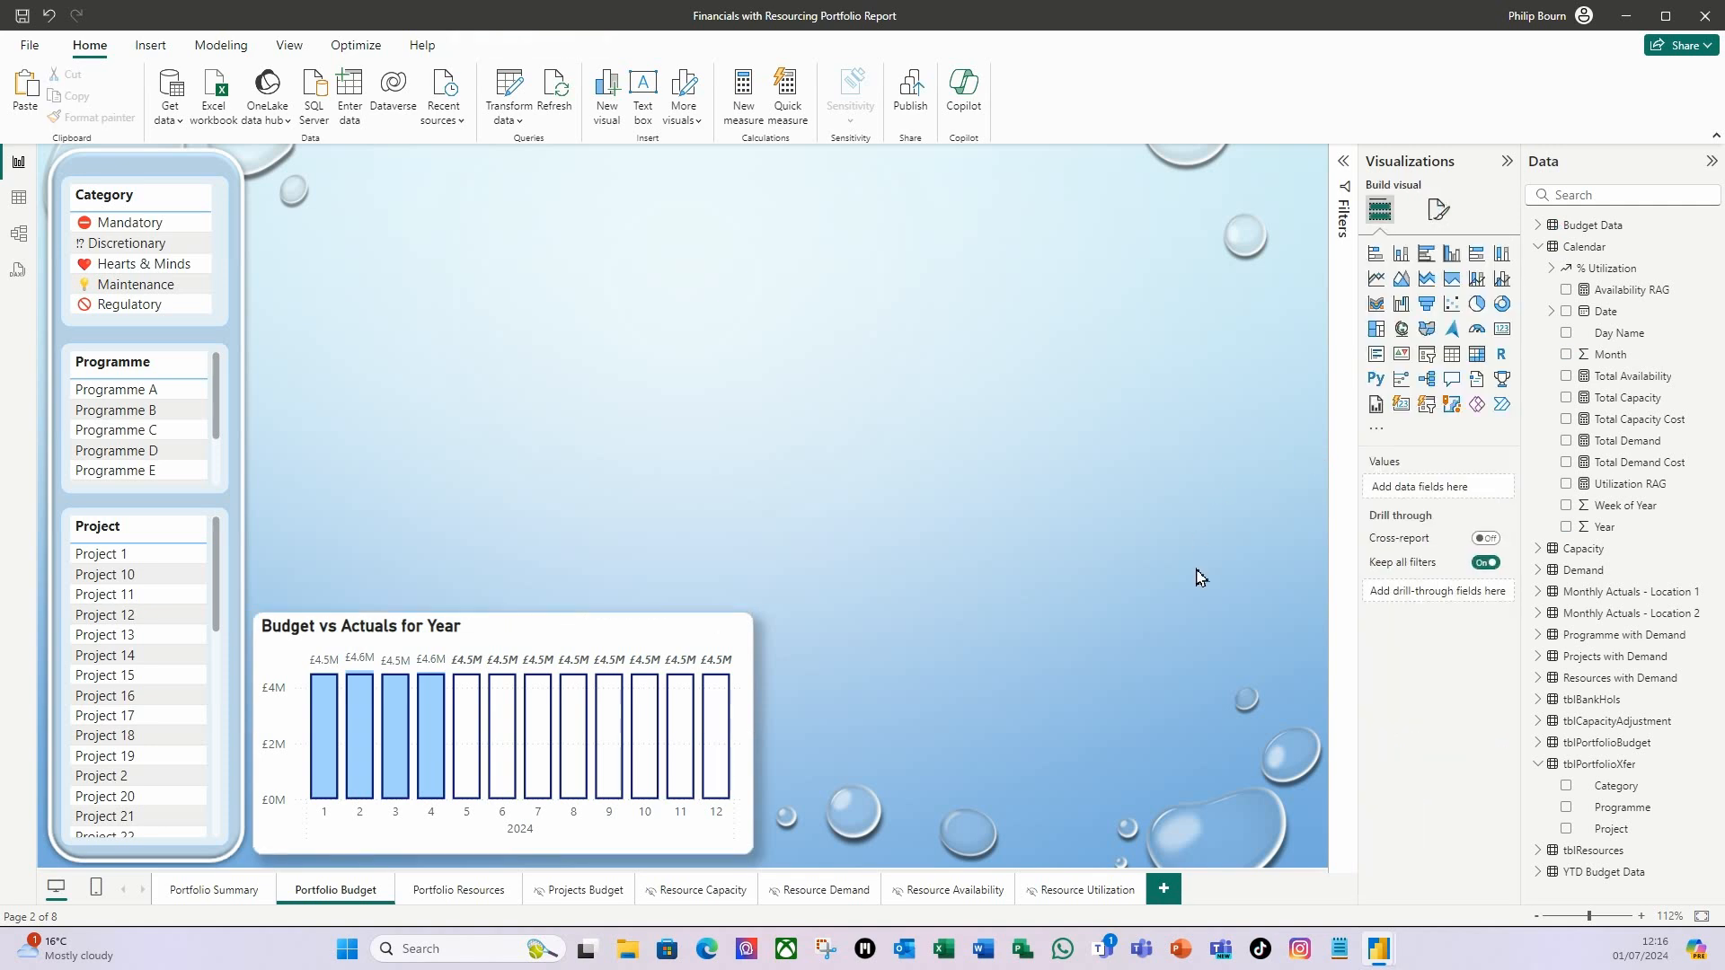
# Step: Duplicate the Budget vs Actuals for Year chart directly above the original and change the copy to a clustered bar chart
pyautogui.click(539, 627)
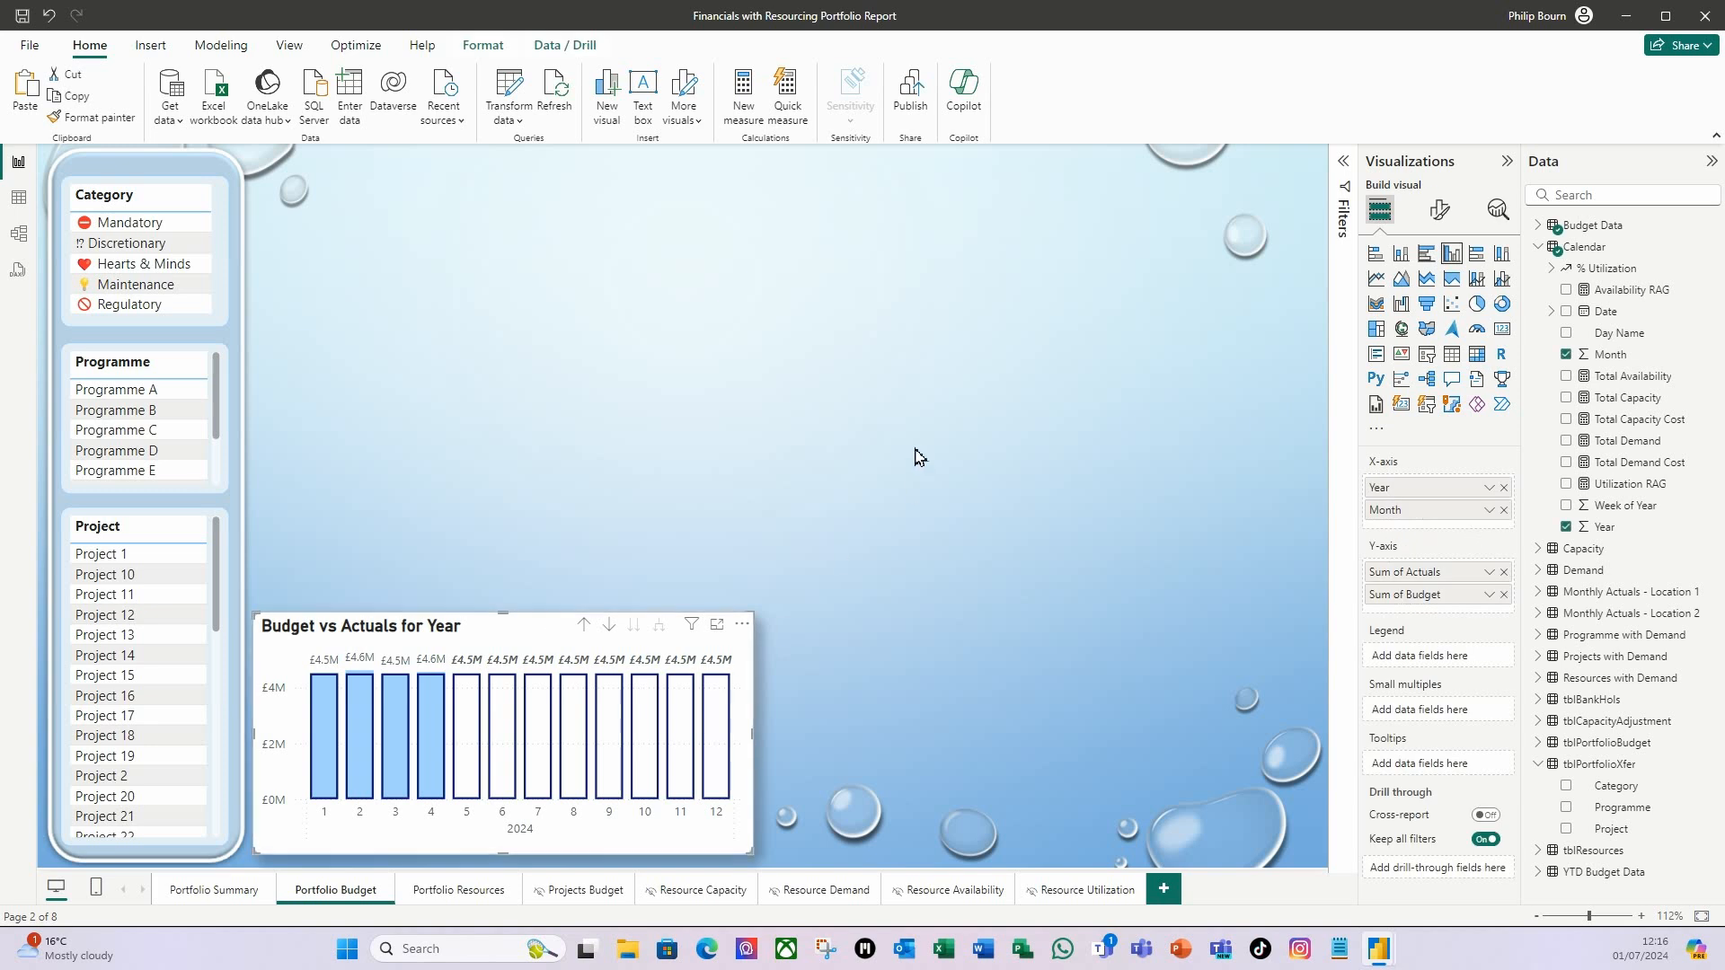
pyautogui.hotkey('ctrl', 'c')
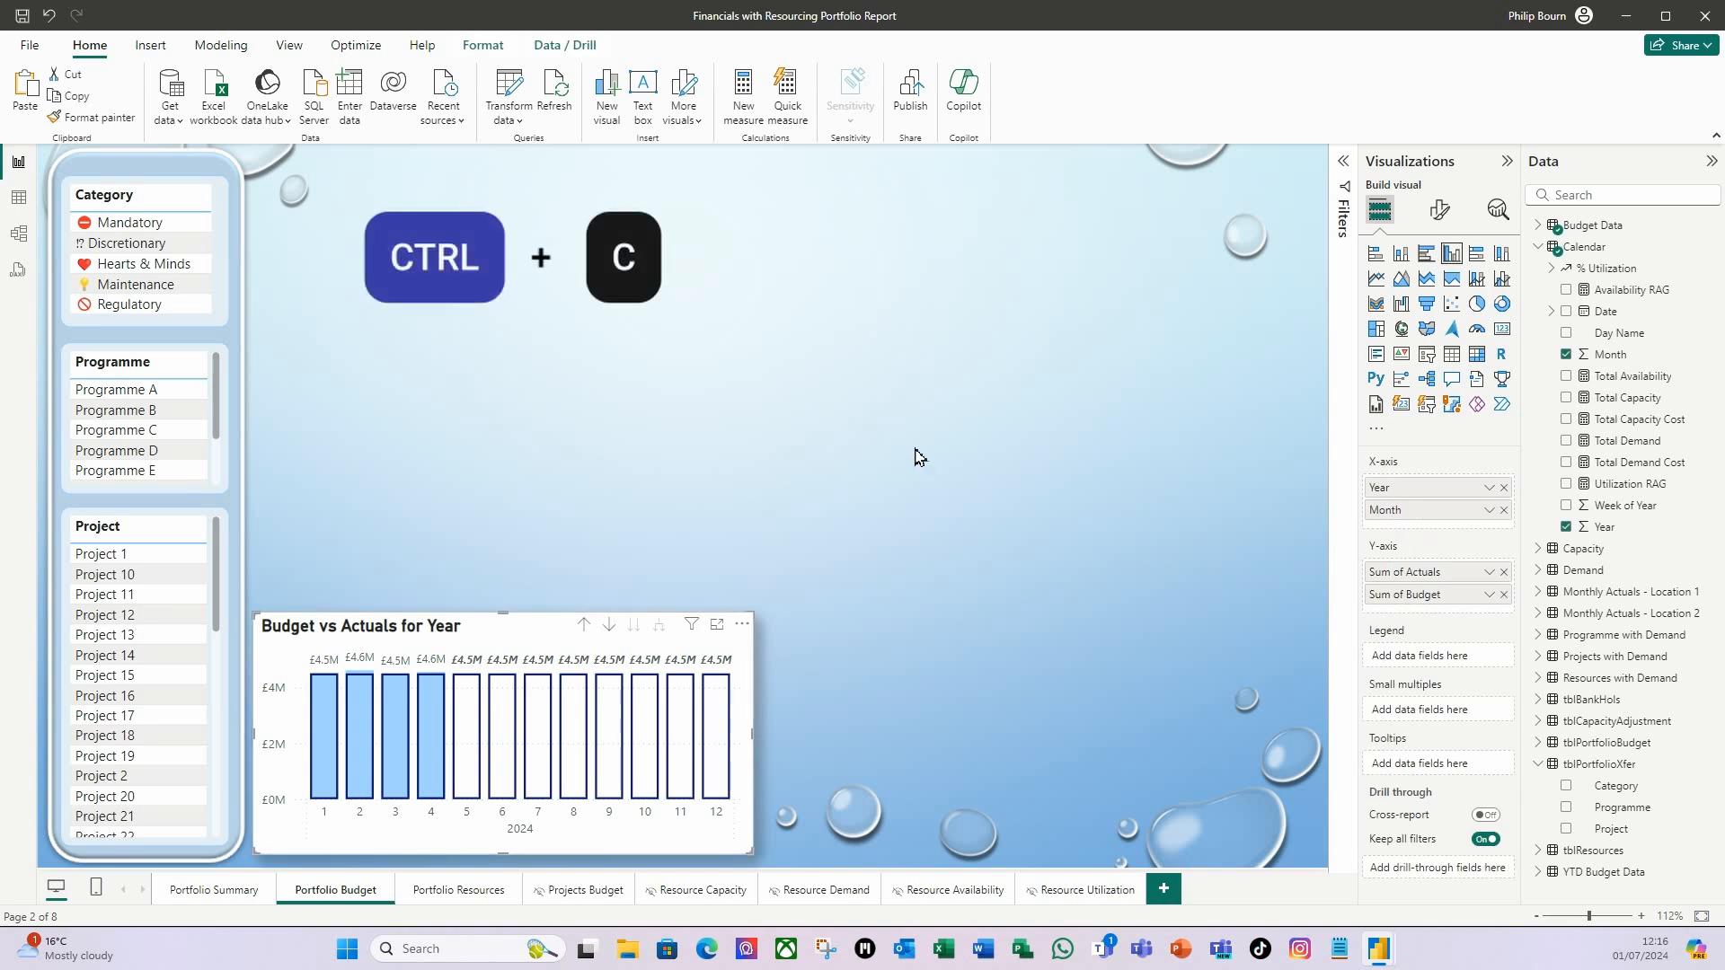
pyautogui.hotkey('ctrl', 'v')
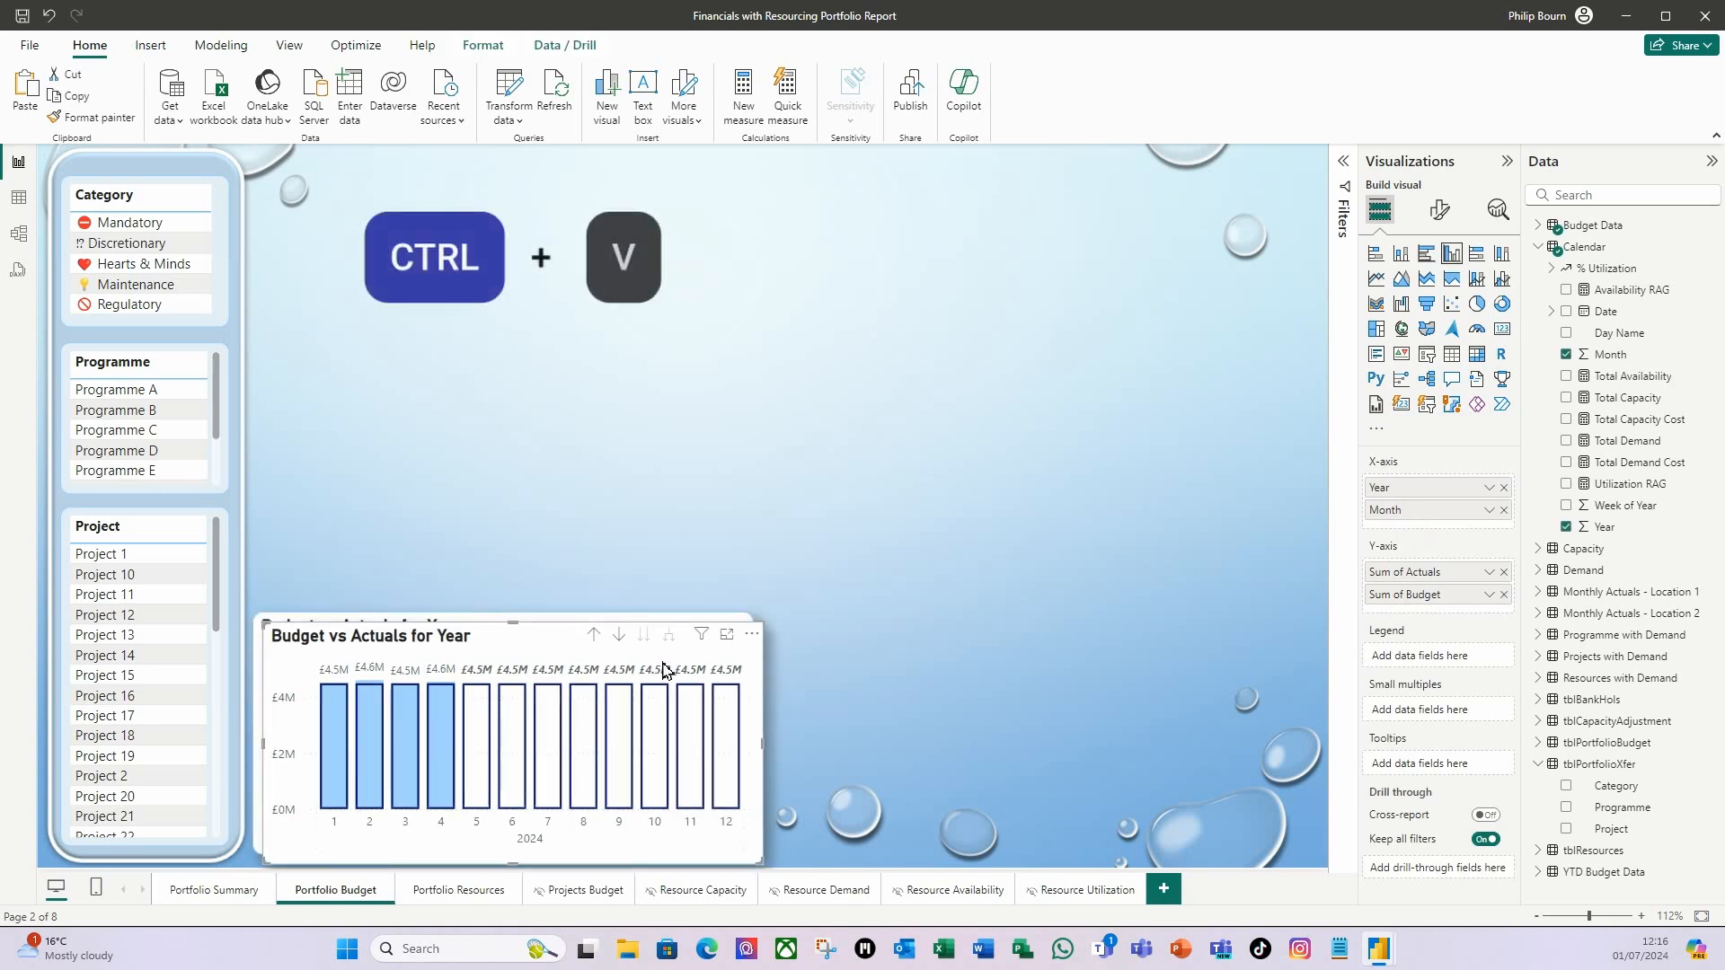
pyautogui.moveTo(533, 640); pyautogui.dragTo(519, 368)
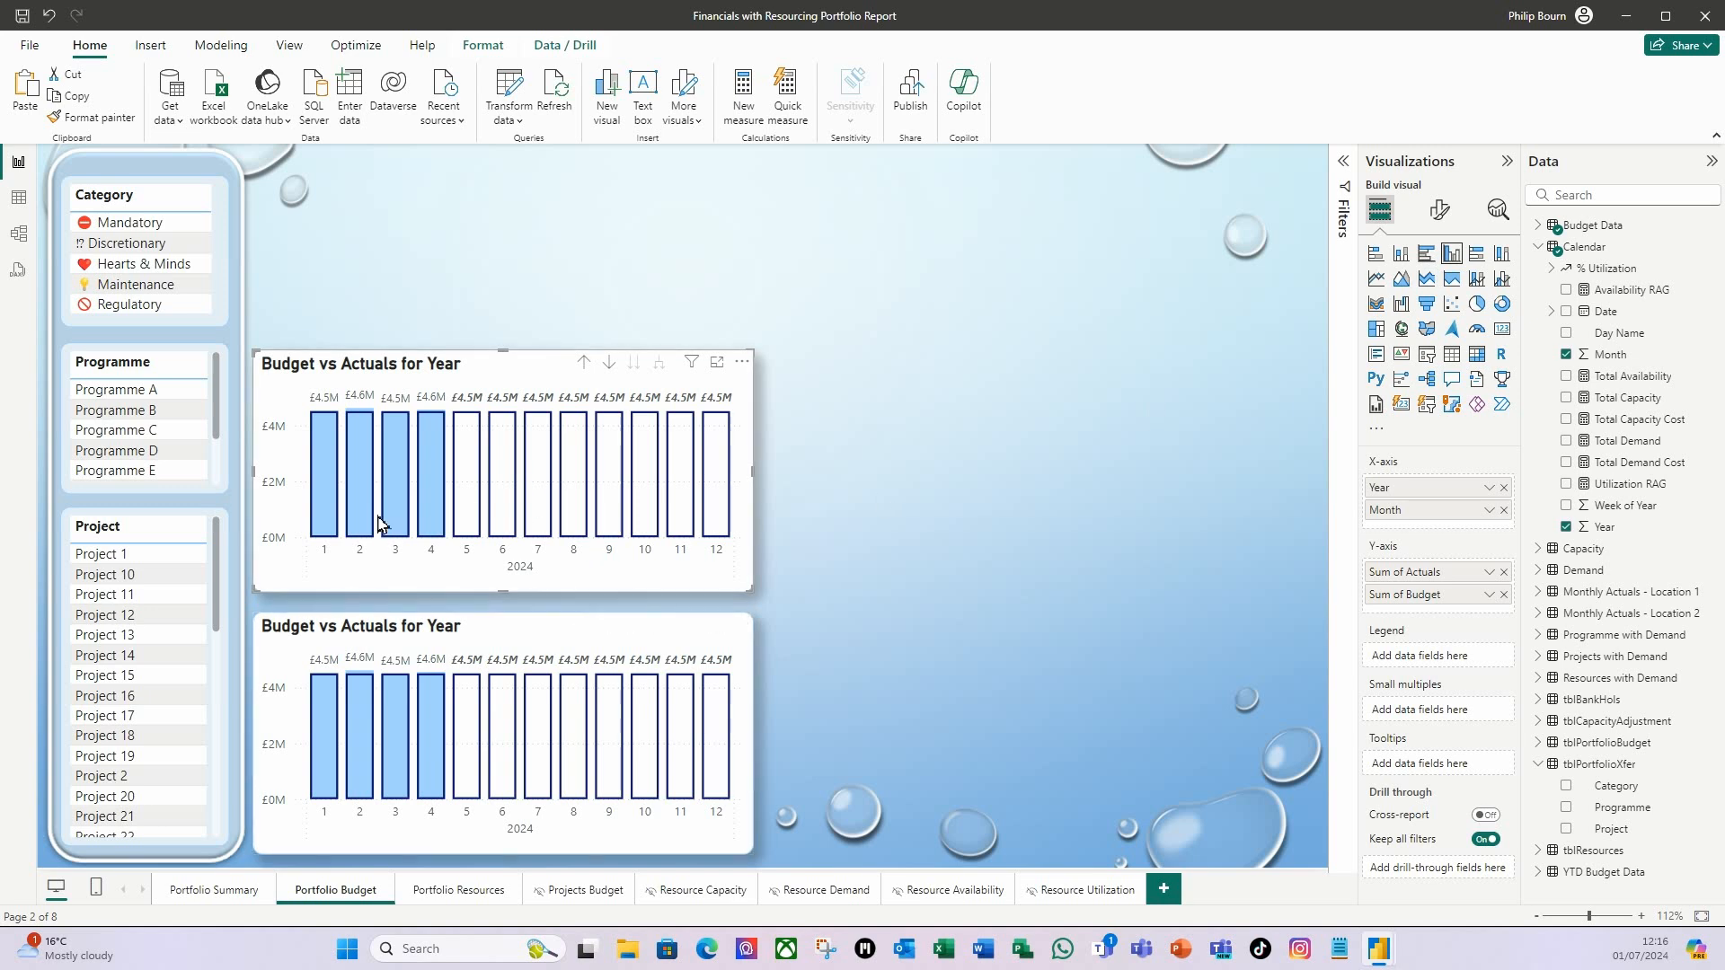
pyautogui.click(1427, 254)
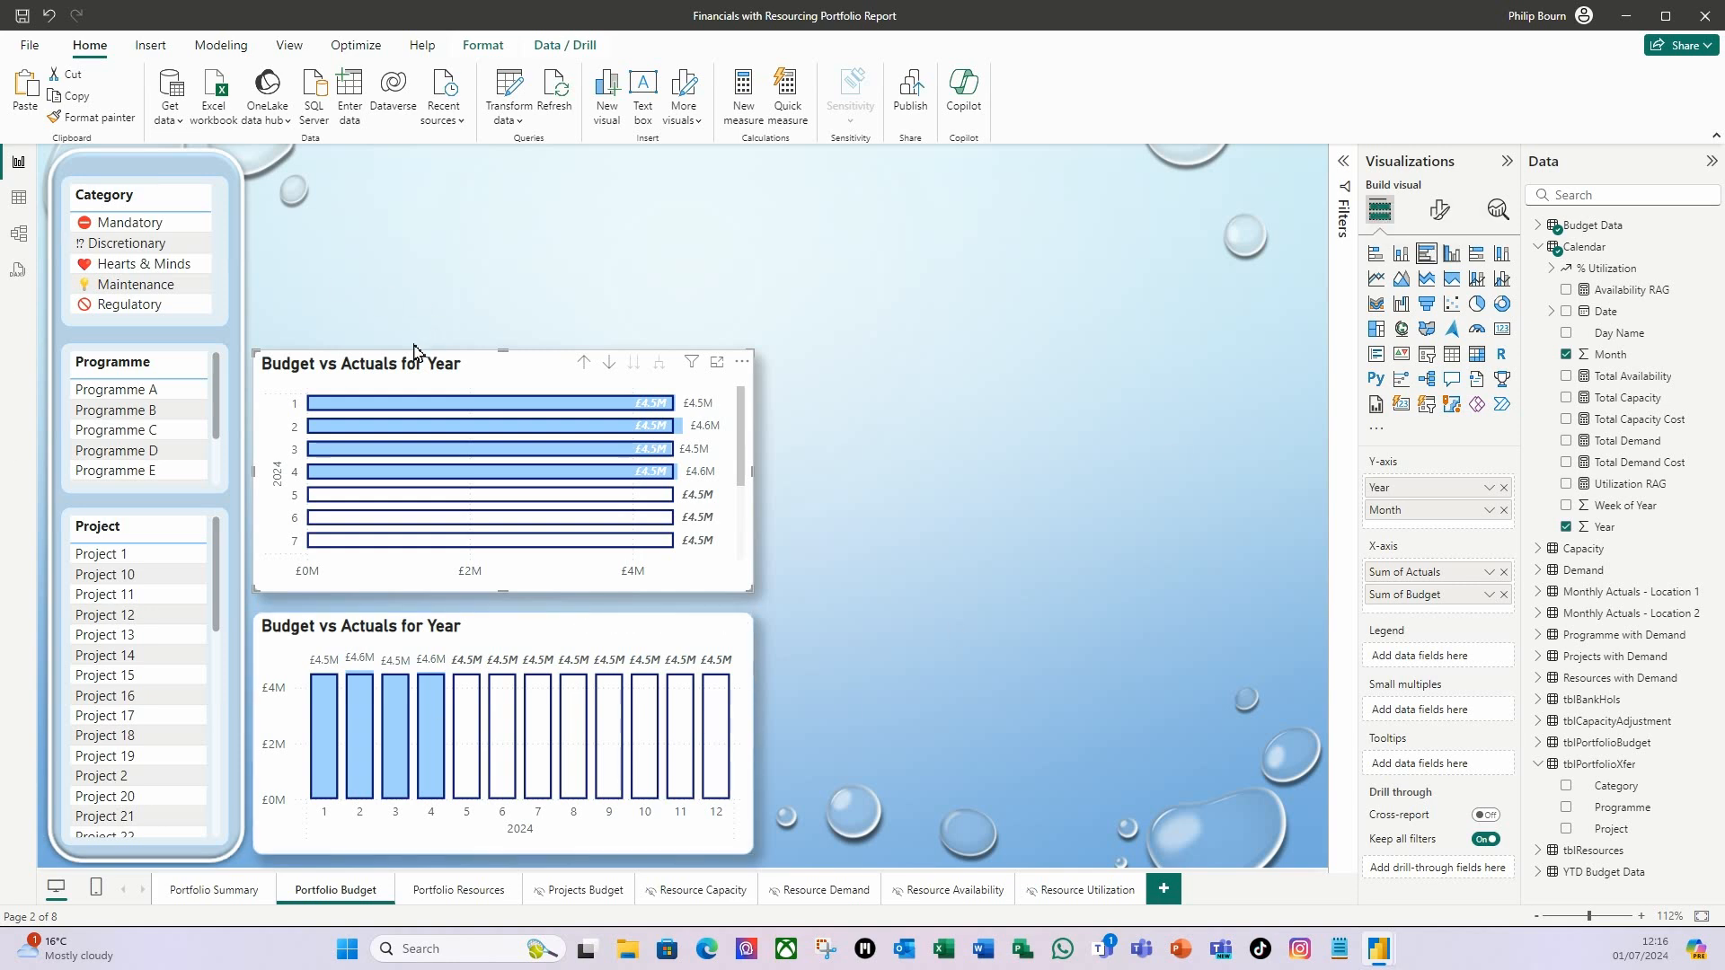
# Step: Change the bar chart's title to "Budget vs Actuals by Category"
pyautogui.click(1449, 216)
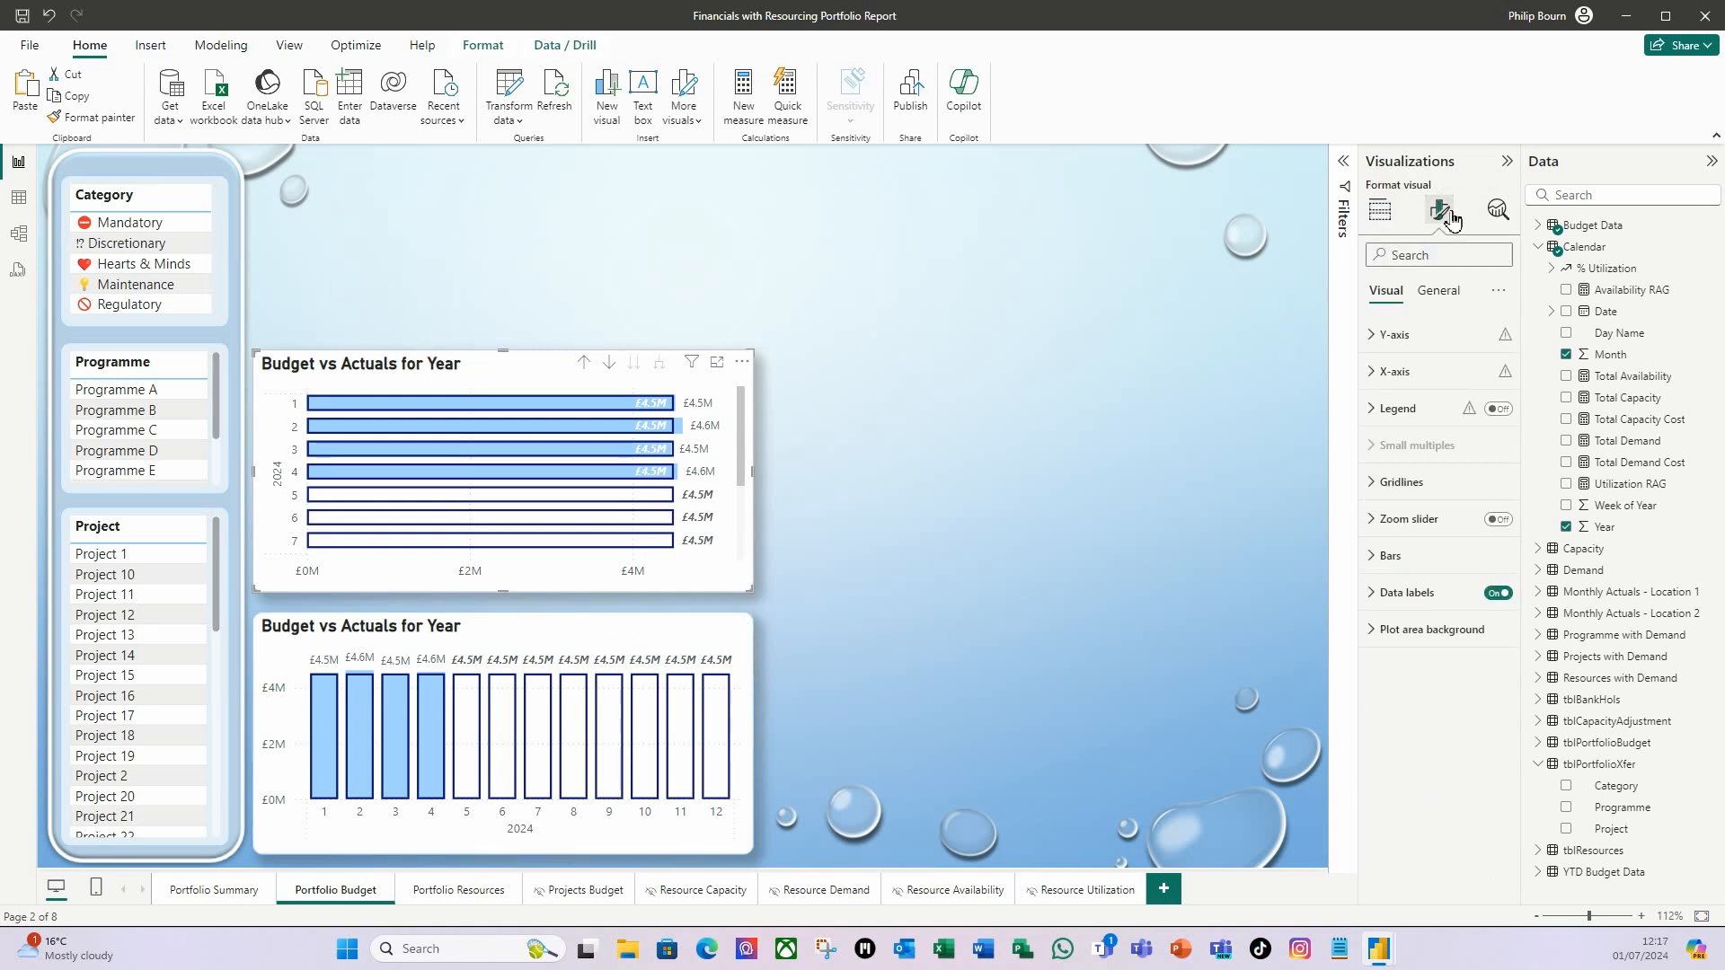
pyautogui.click(1447, 293)
pyautogui.click(1375, 377)
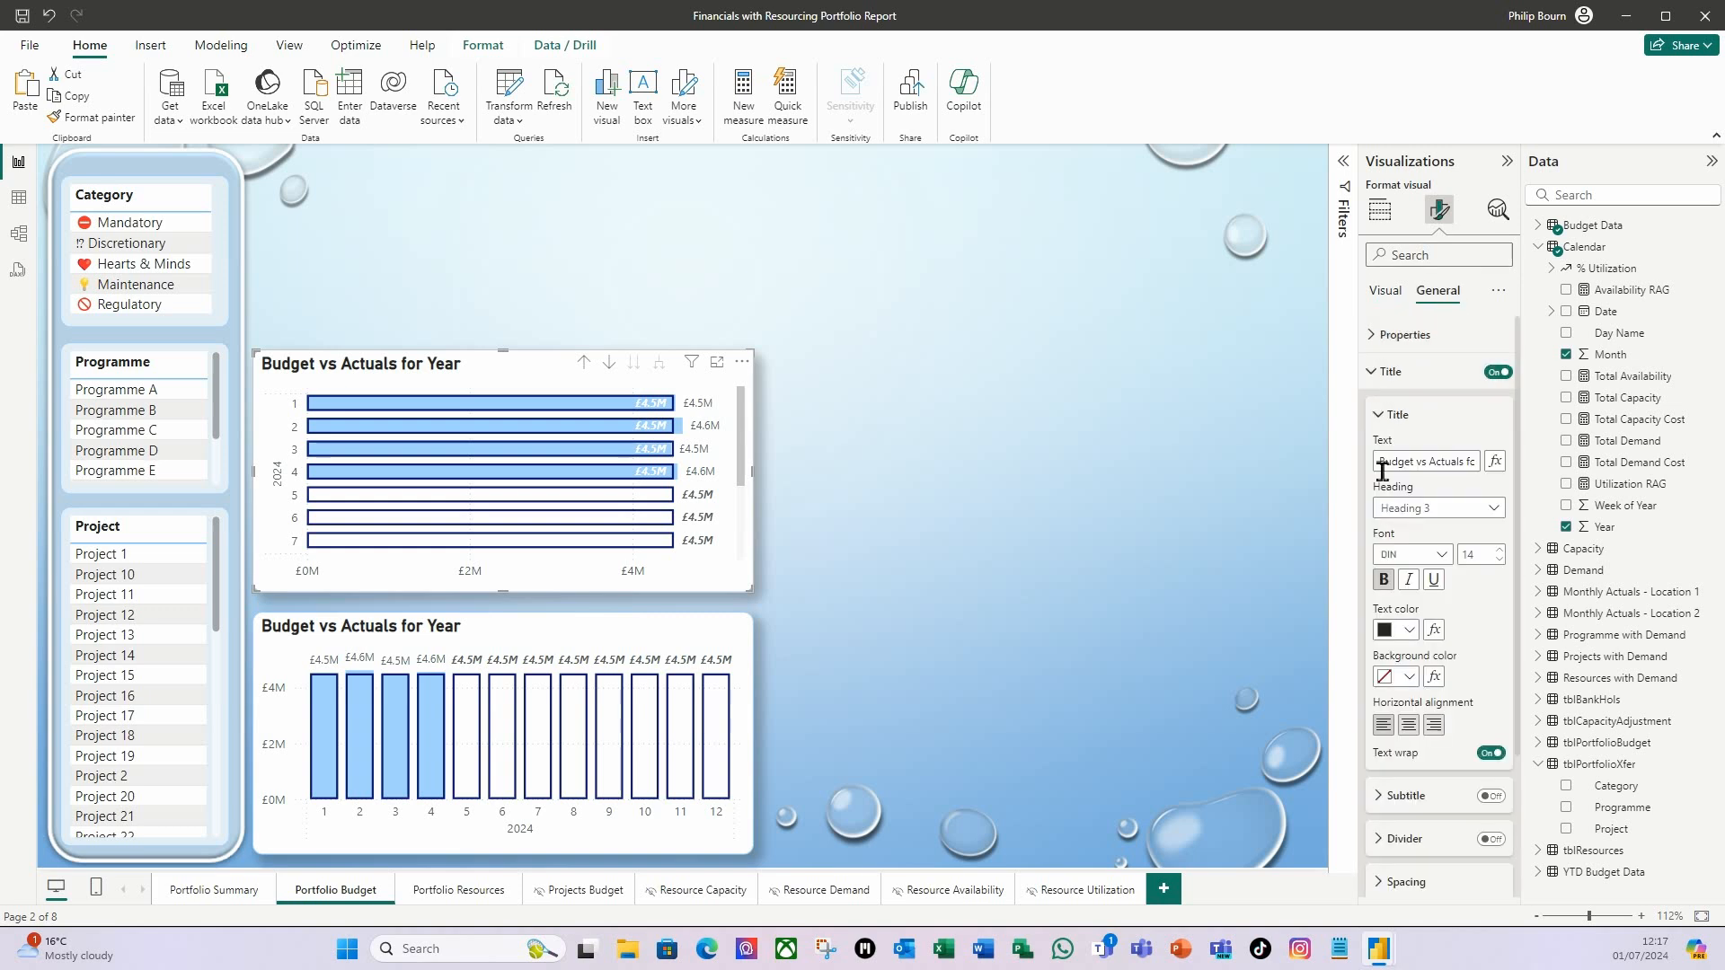
pyautogui.moveTo(1469, 464); pyautogui.dragTo(1583, 468)
pyautogui.write('by')
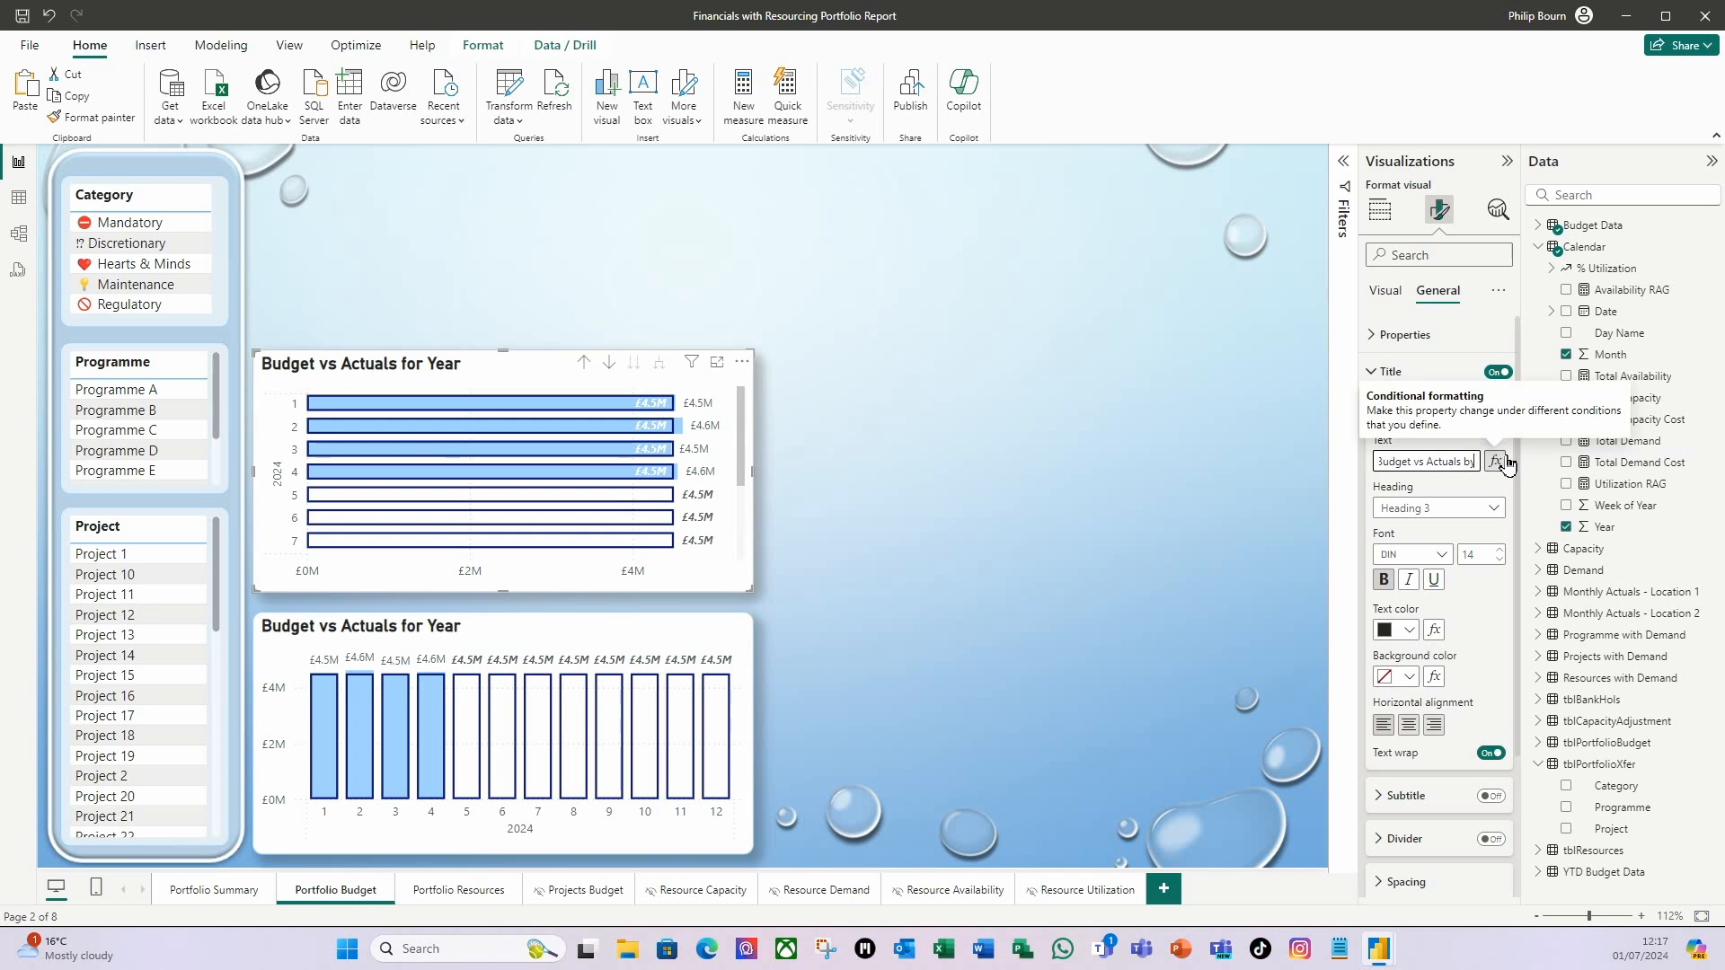
pyautogui.write(' Category')
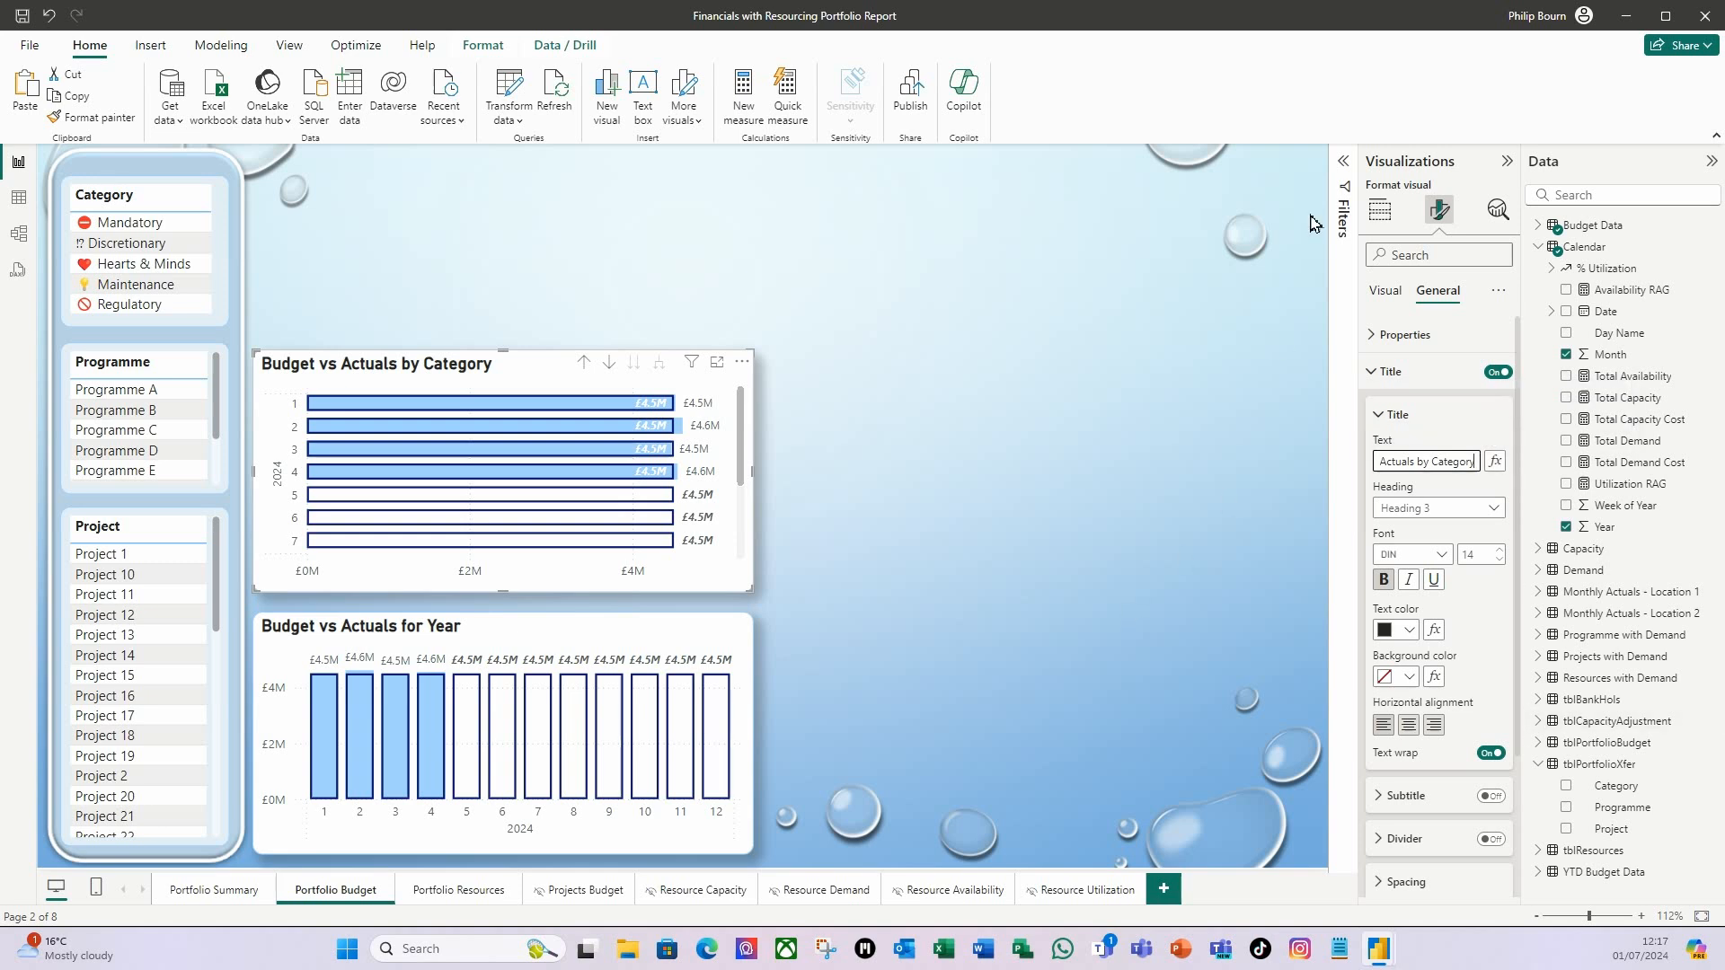
# Step: Replace Year and Month on the bar chart's Y-axis with Category from tblPortfolioXfer, and clear the selection
pyautogui.click(1382, 292)
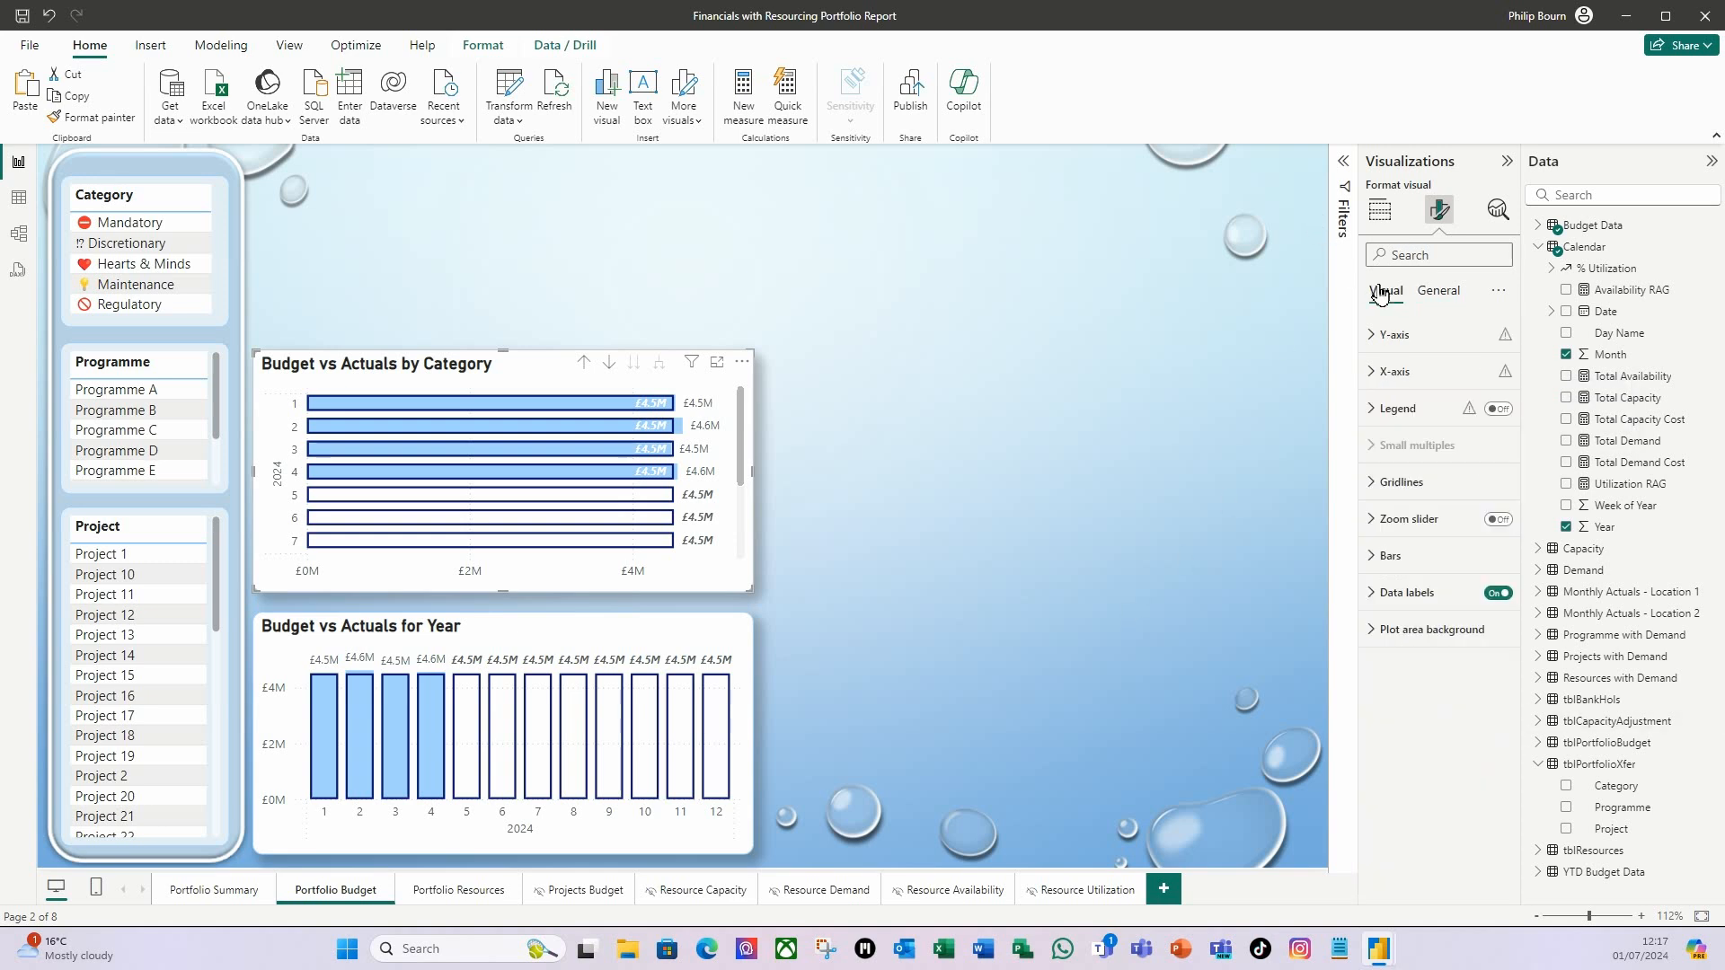
pyautogui.click(1380, 211)
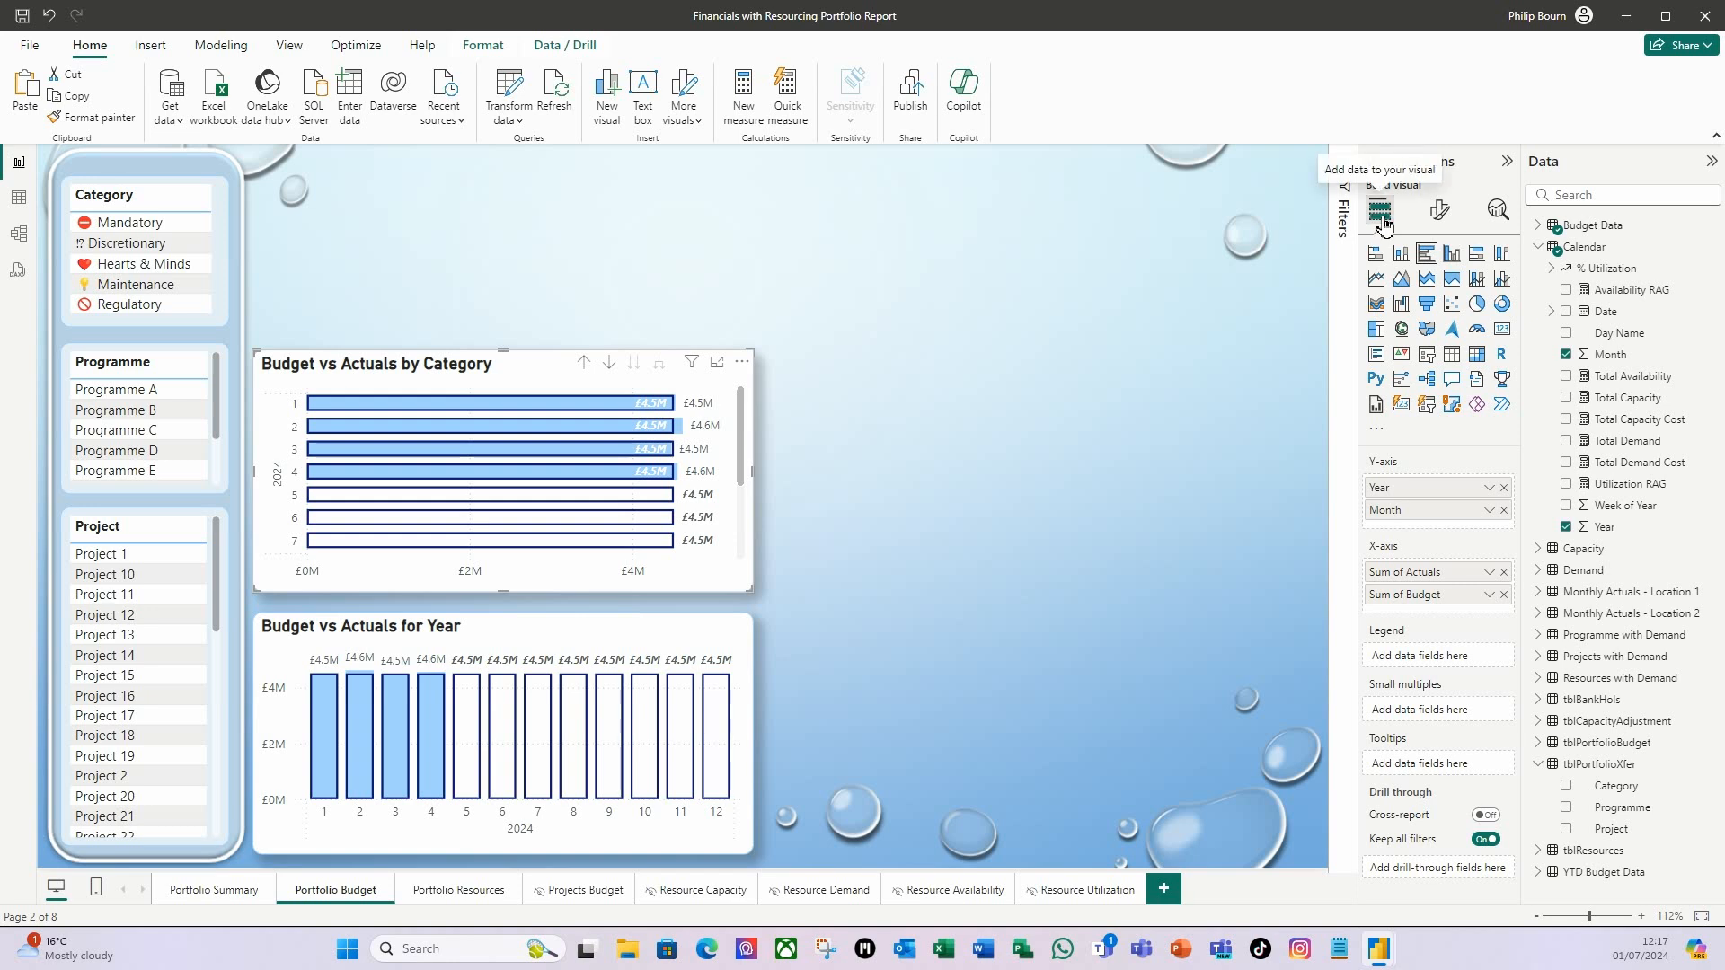
pyautogui.click(1504, 488)
pyautogui.click(1503, 488)
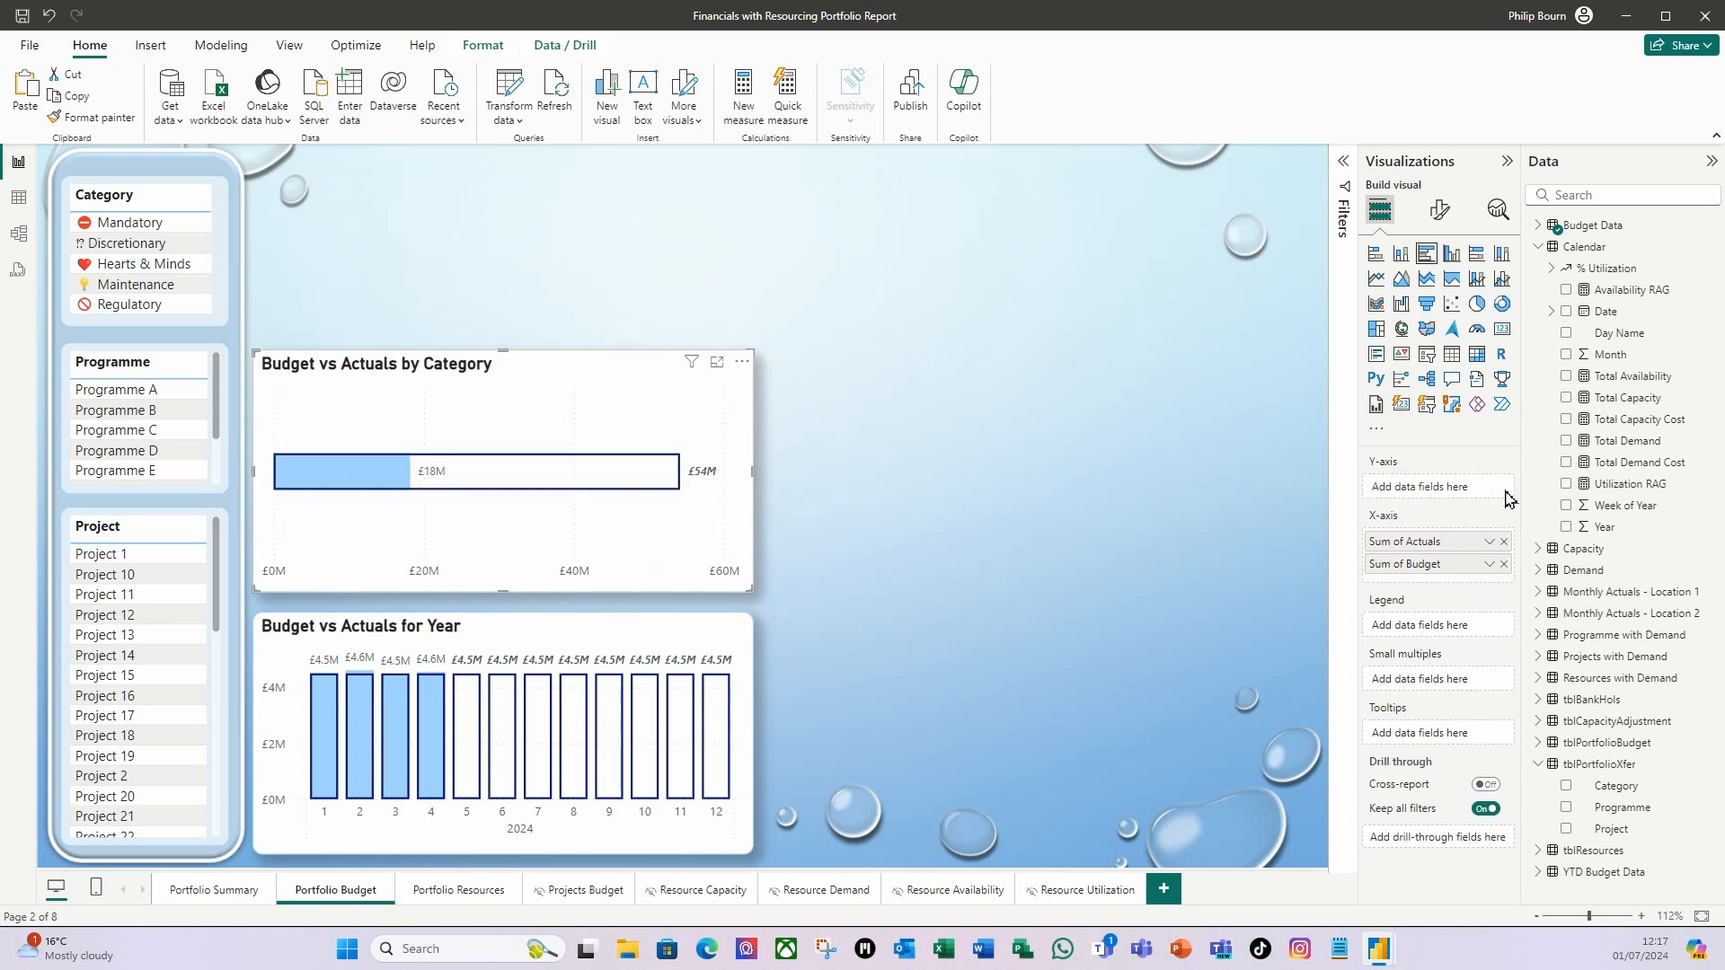
pyautogui.moveTo(1615, 786); pyautogui.dragTo(1429, 492)
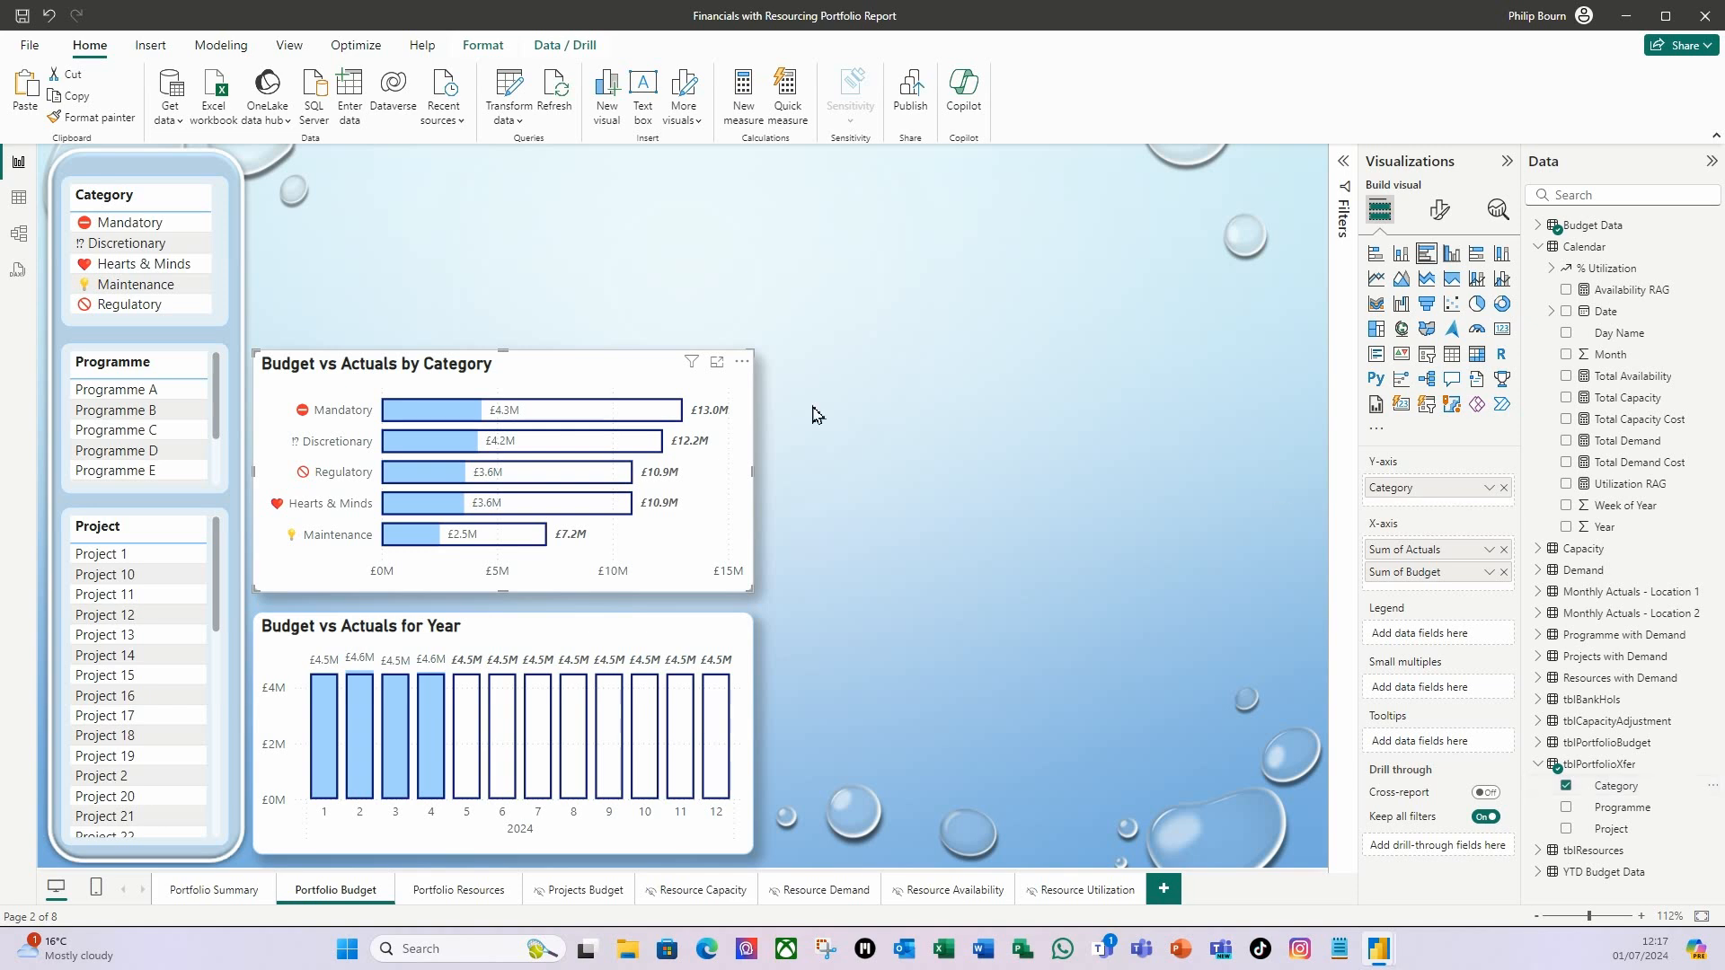
pyautogui.click(896, 414)
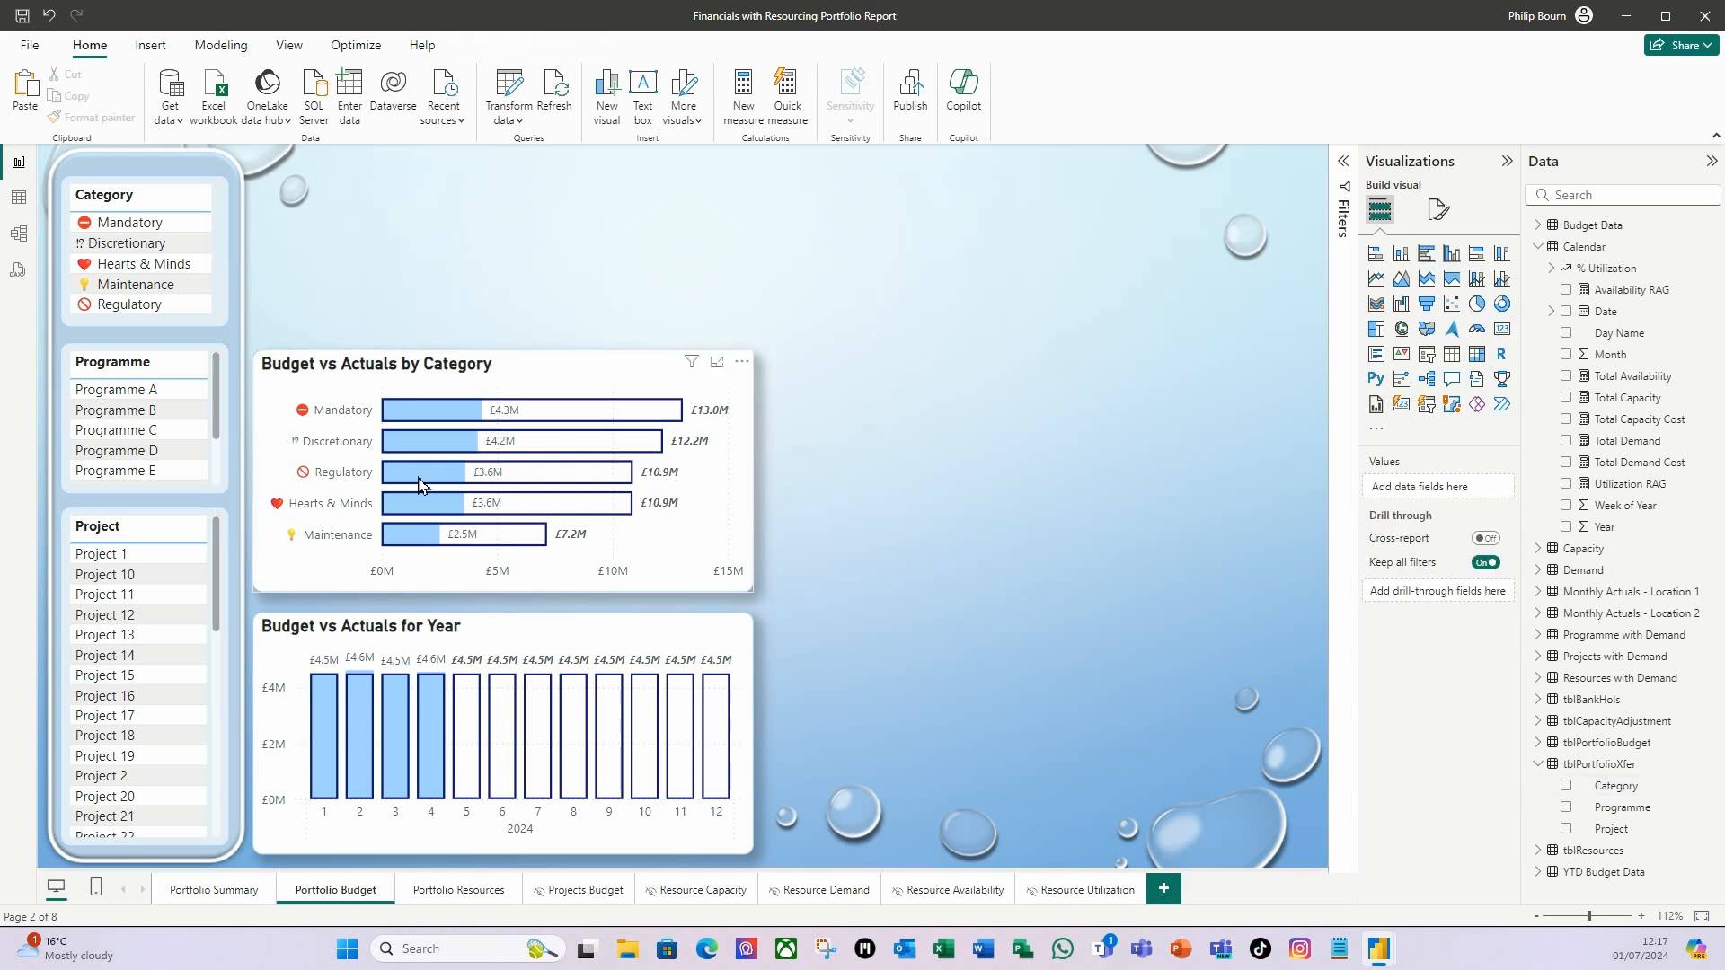
# Step: Edit the visual interactions so the Category, Programme and Project tables each filter both Budget vs Actuals charts
pyautogui.click(123, 191)
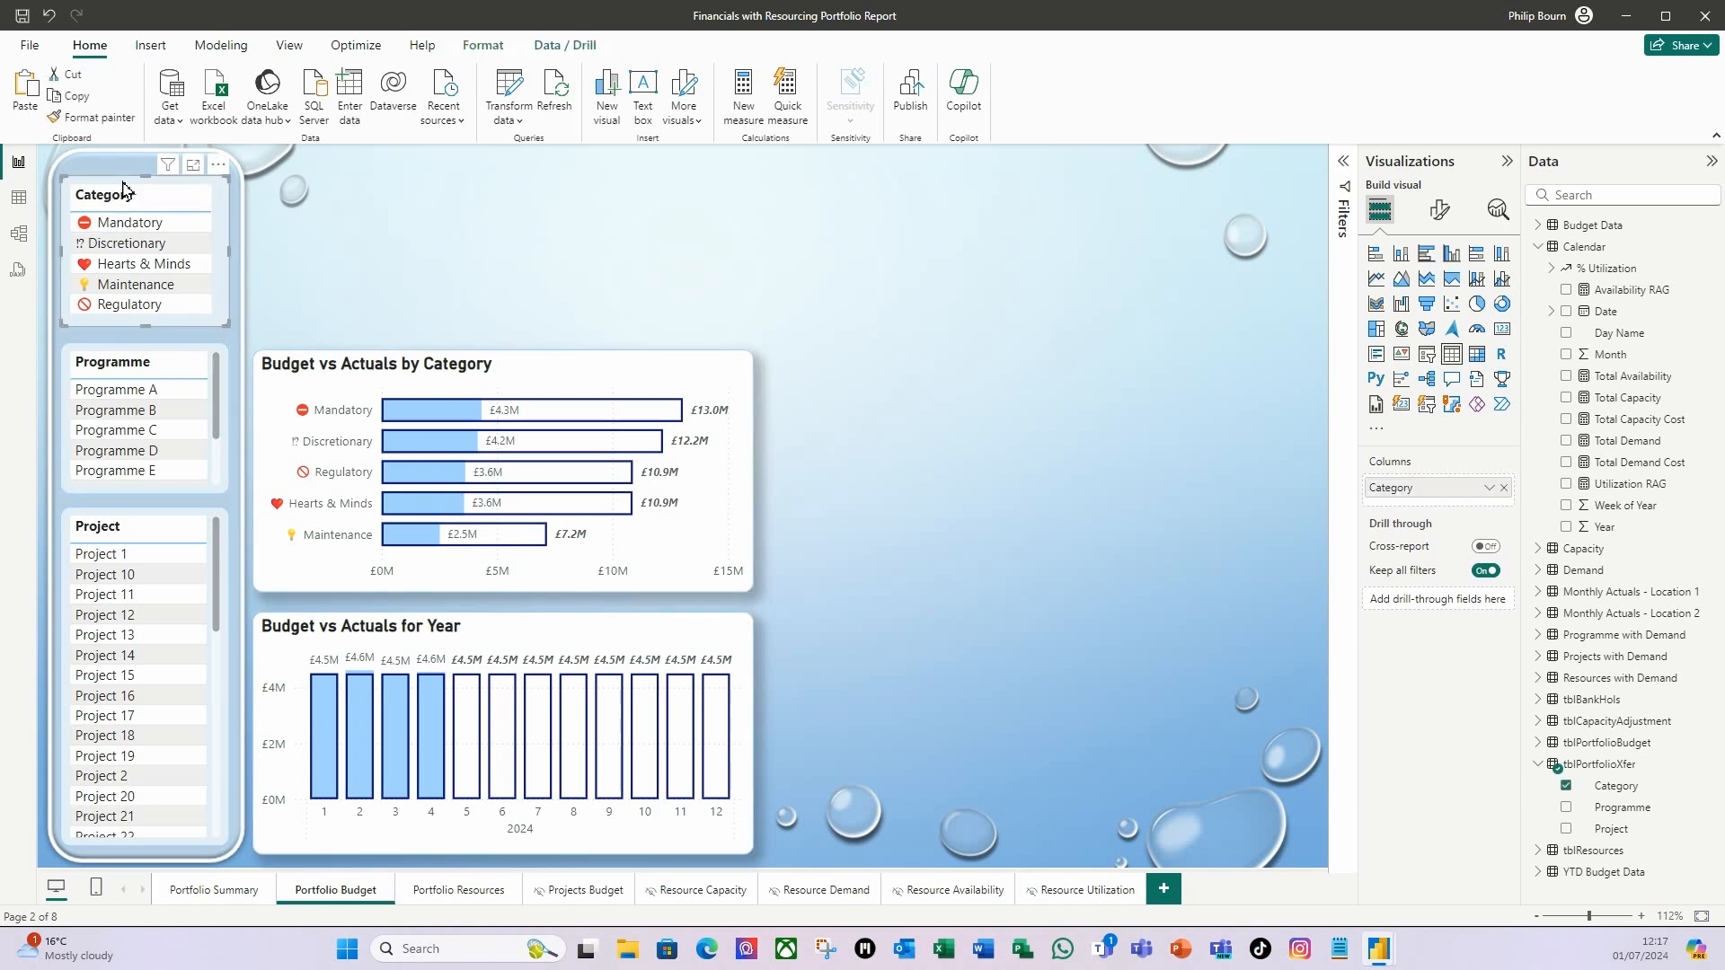
pyautogui.click(485, 50)
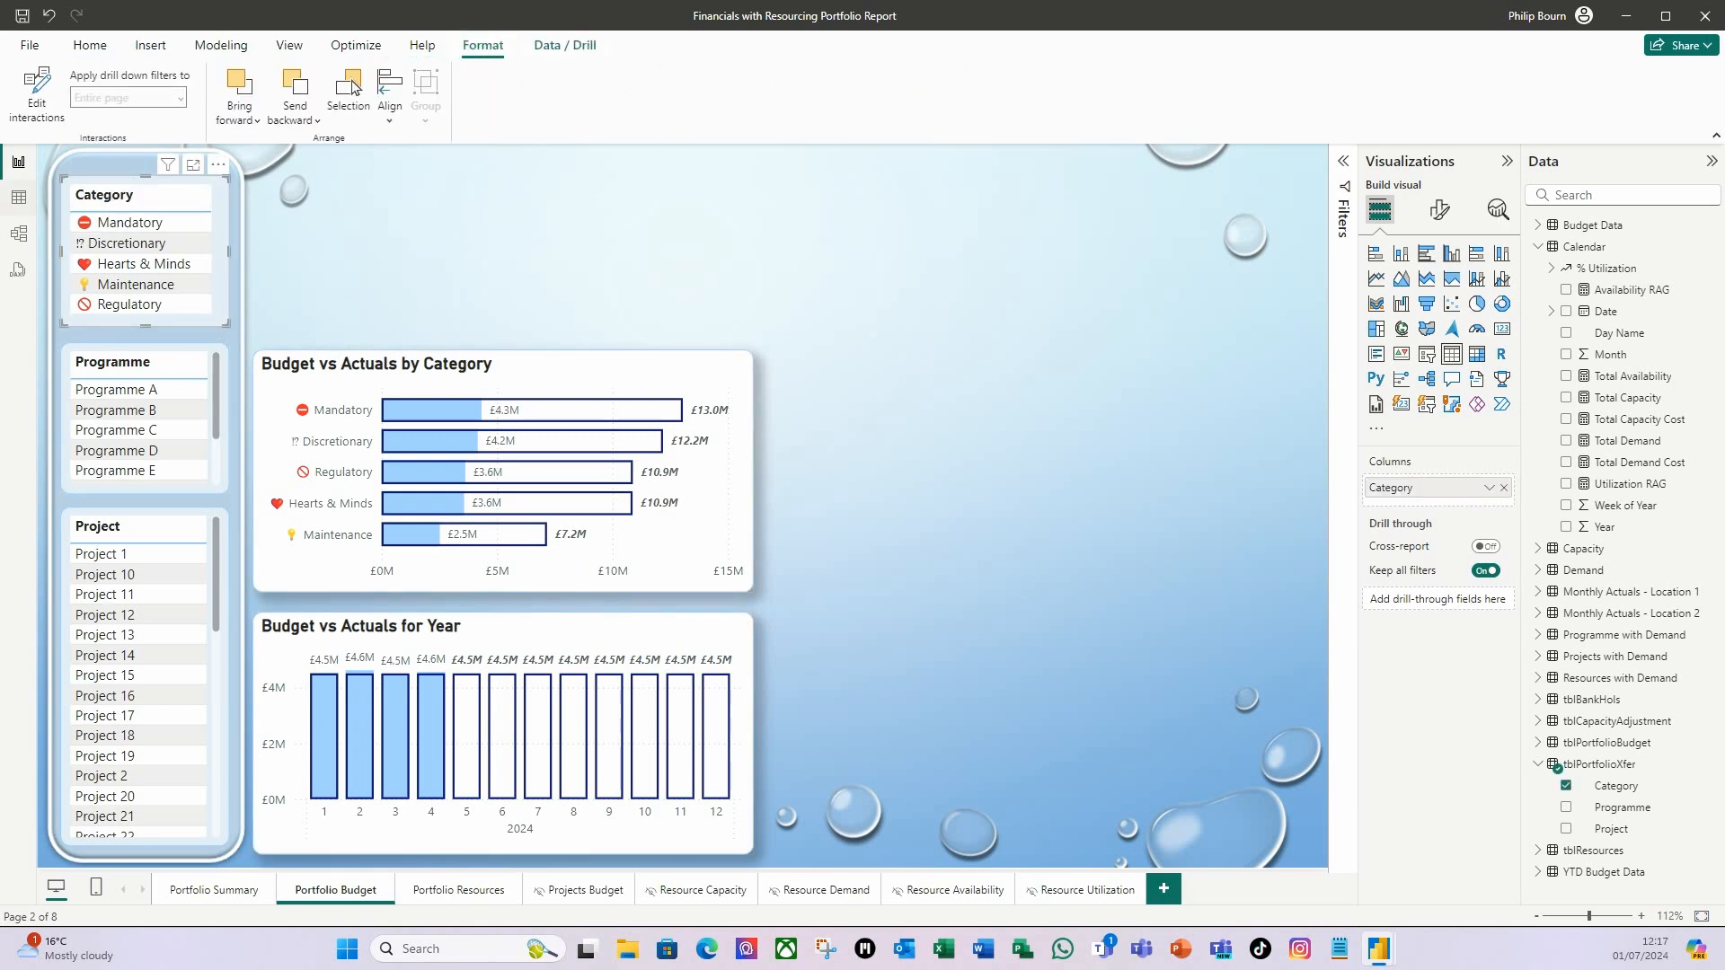
pyautogui.click(33, 120)
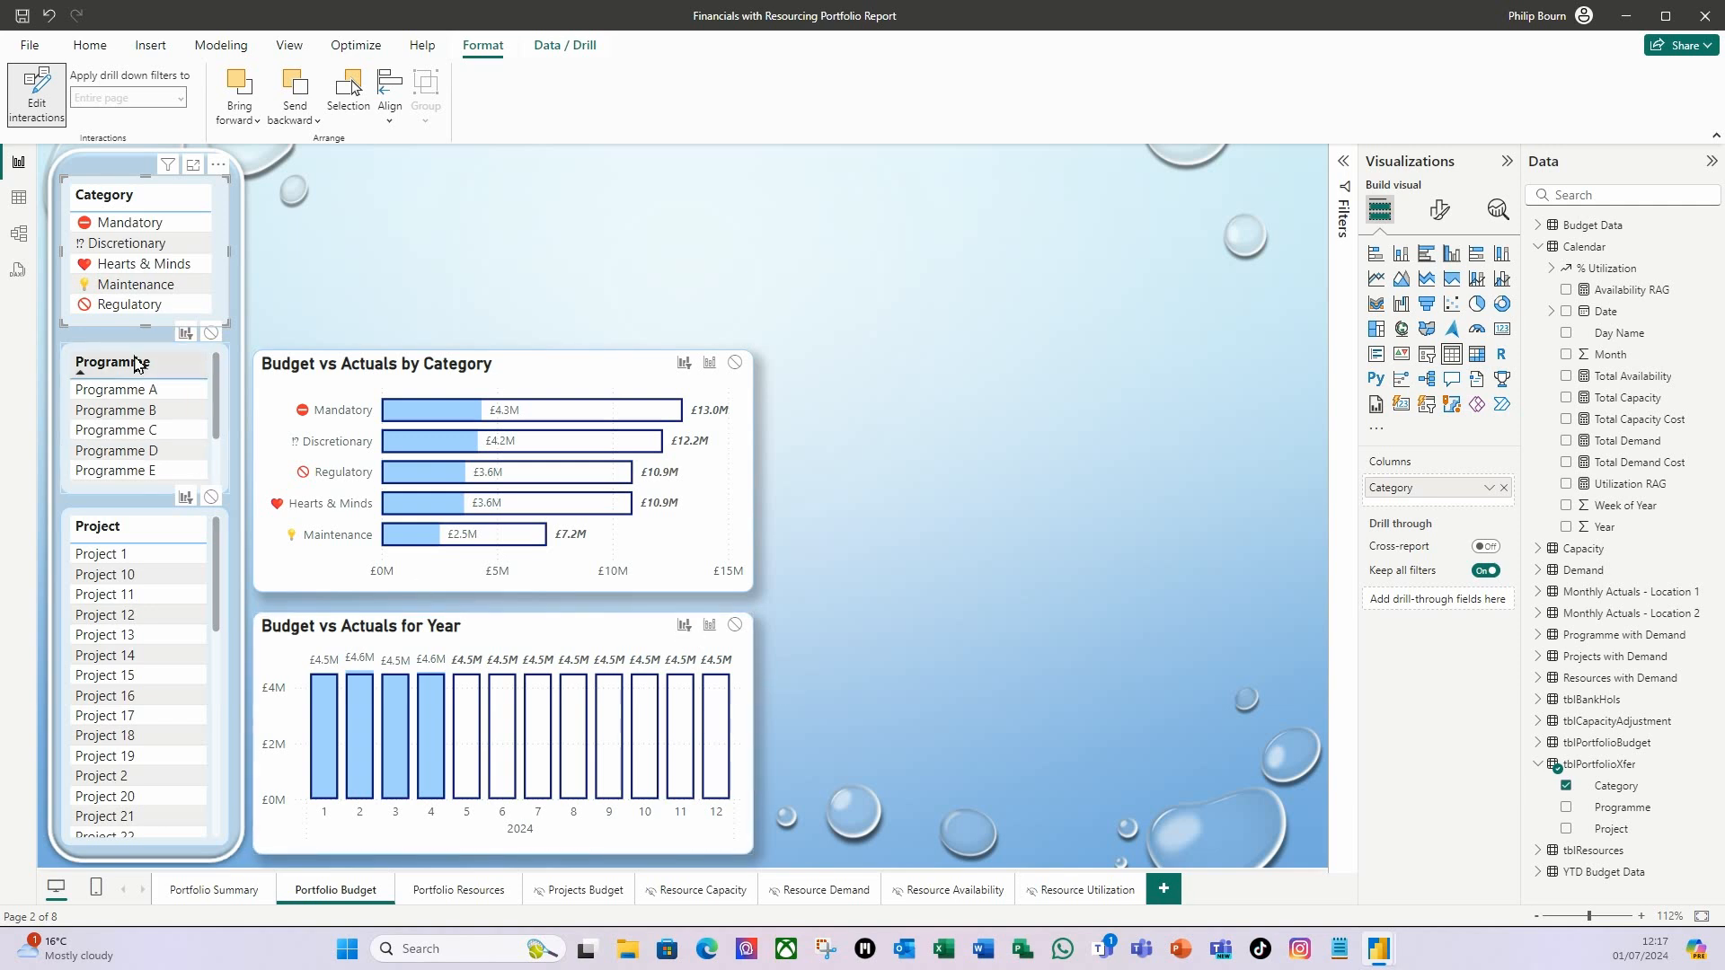
pyautogui.click(162, 356)
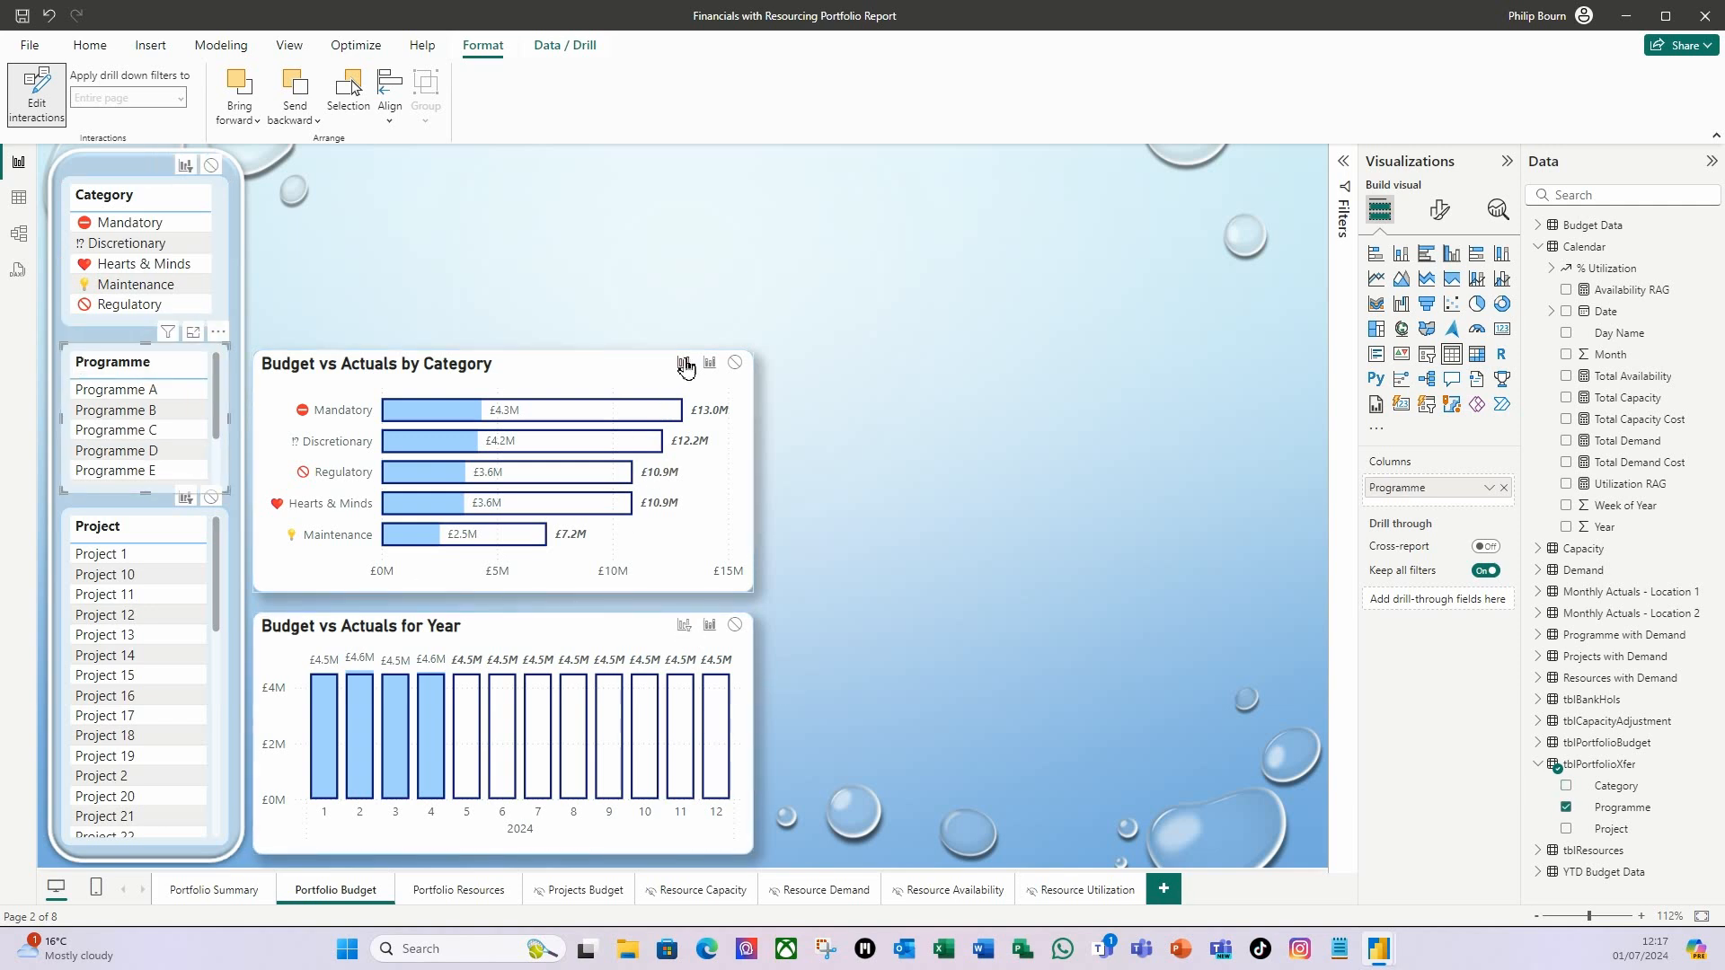
pyautogui.click(155, 519)
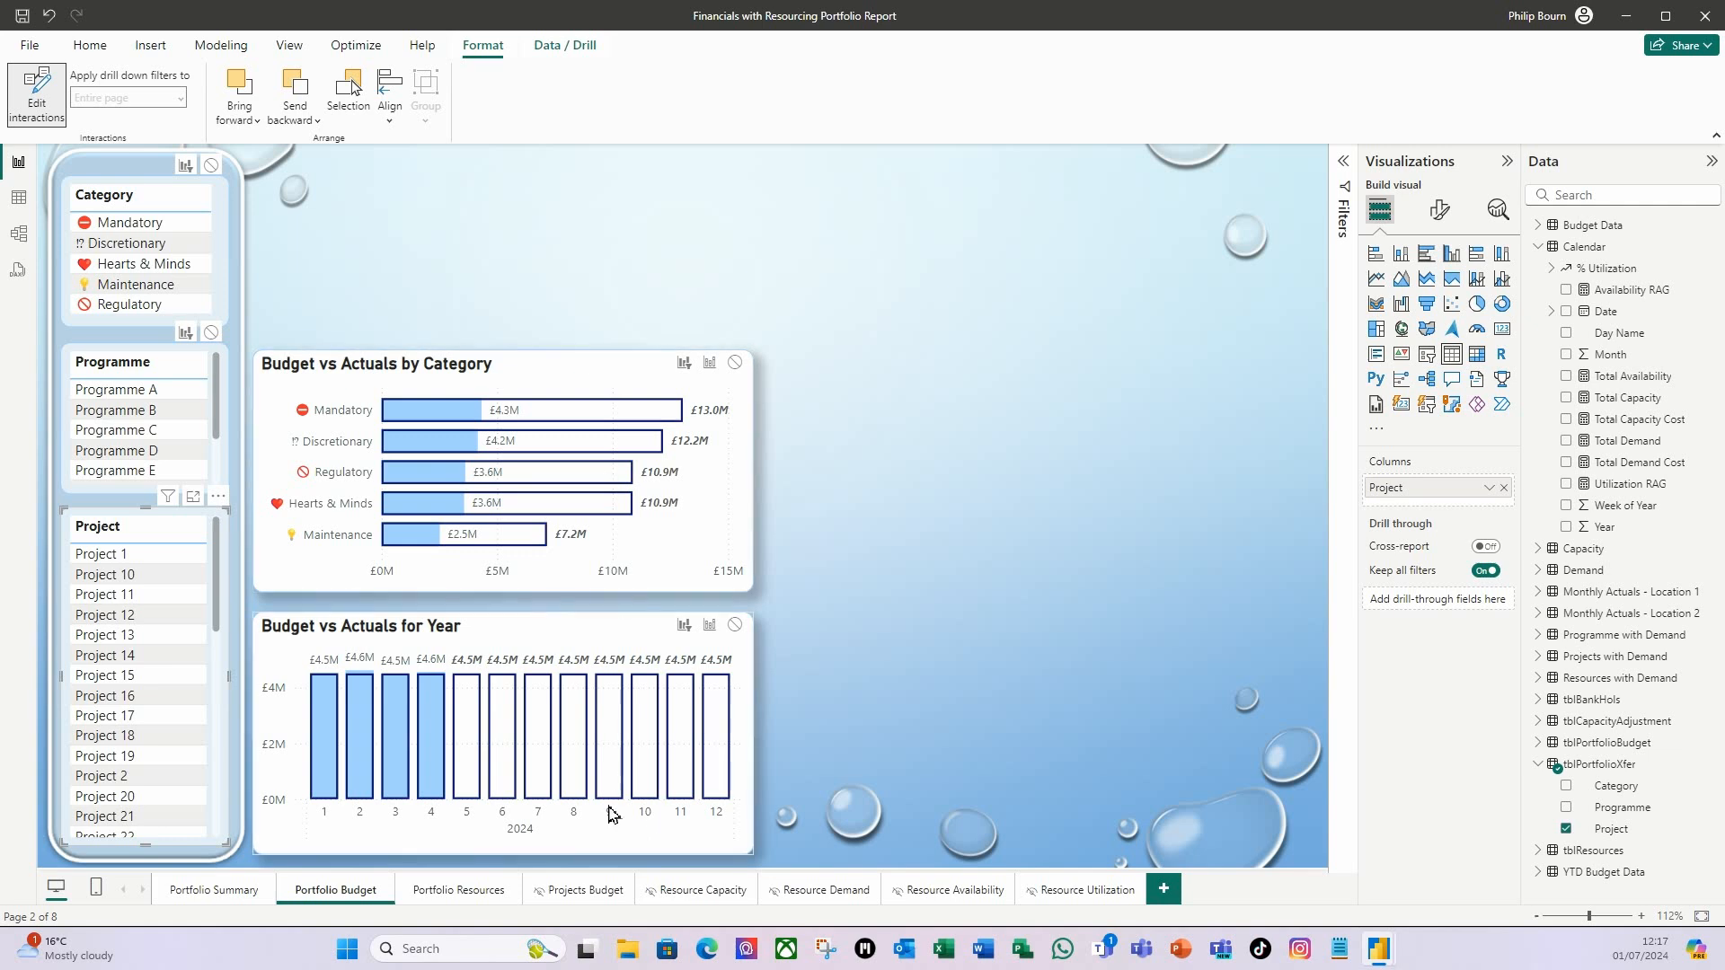
# Step: Set the two Budget vs Actuals charts to filter each other, and finish editing interactions
pyautogui.click(593, 369)
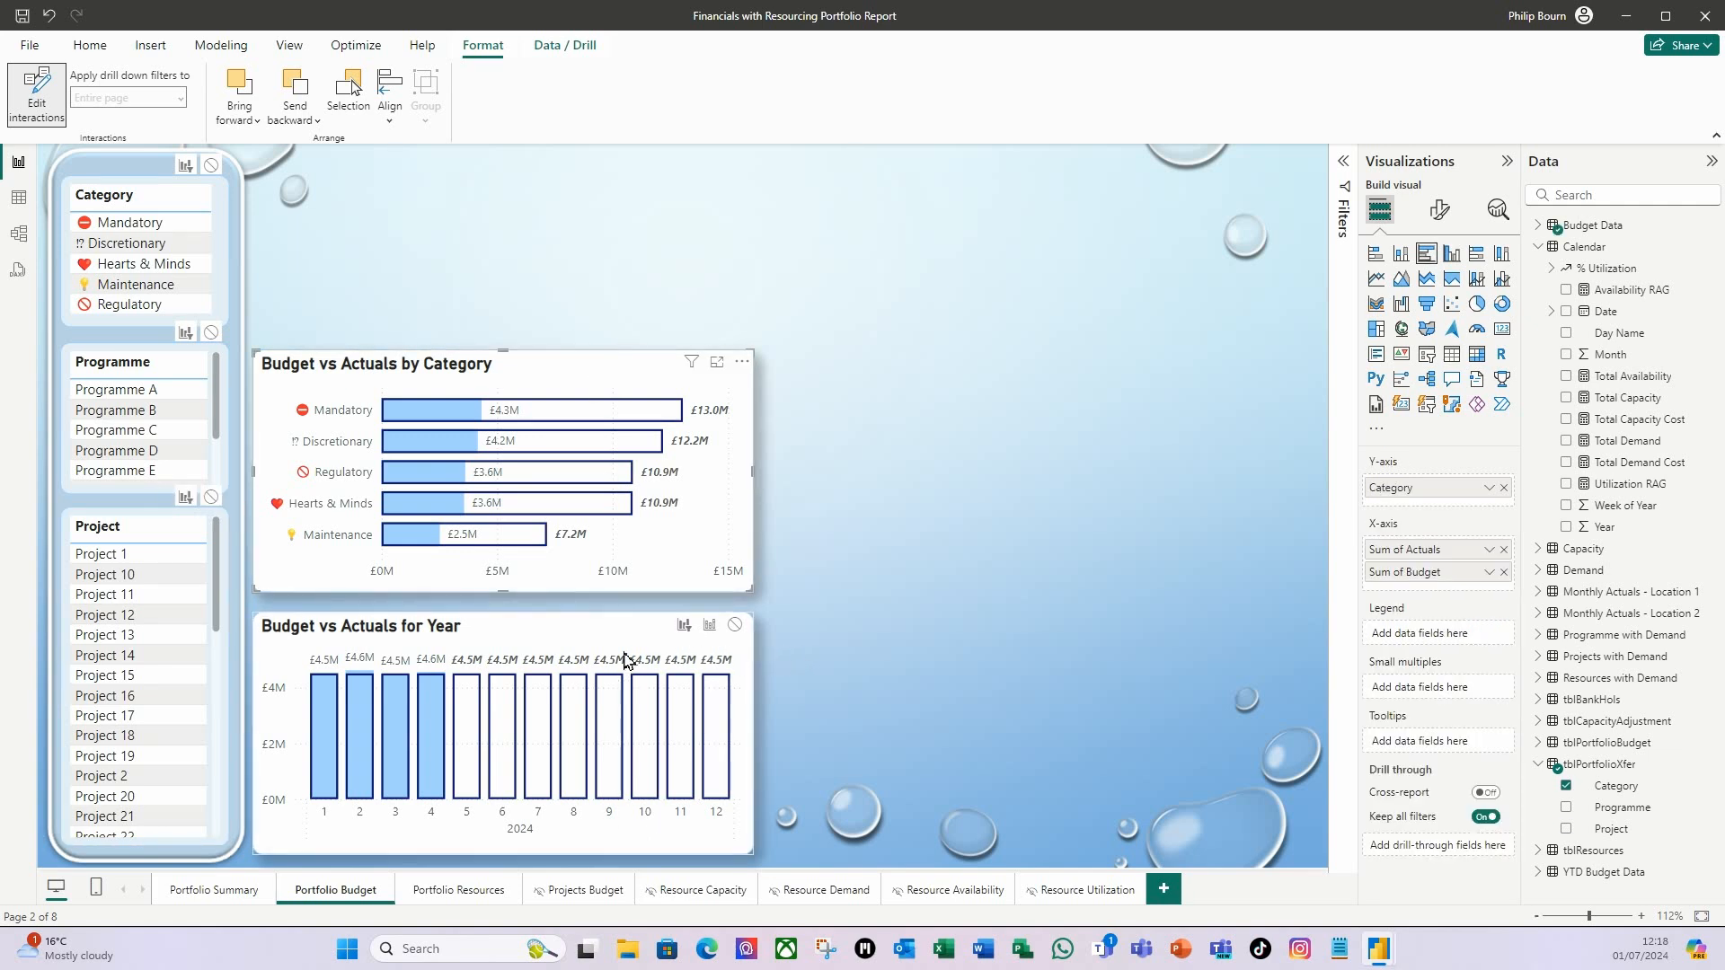
pyautogui.click(652, 633)
pyautogui.click(684, 363)
pyautogui.click(37, 92)
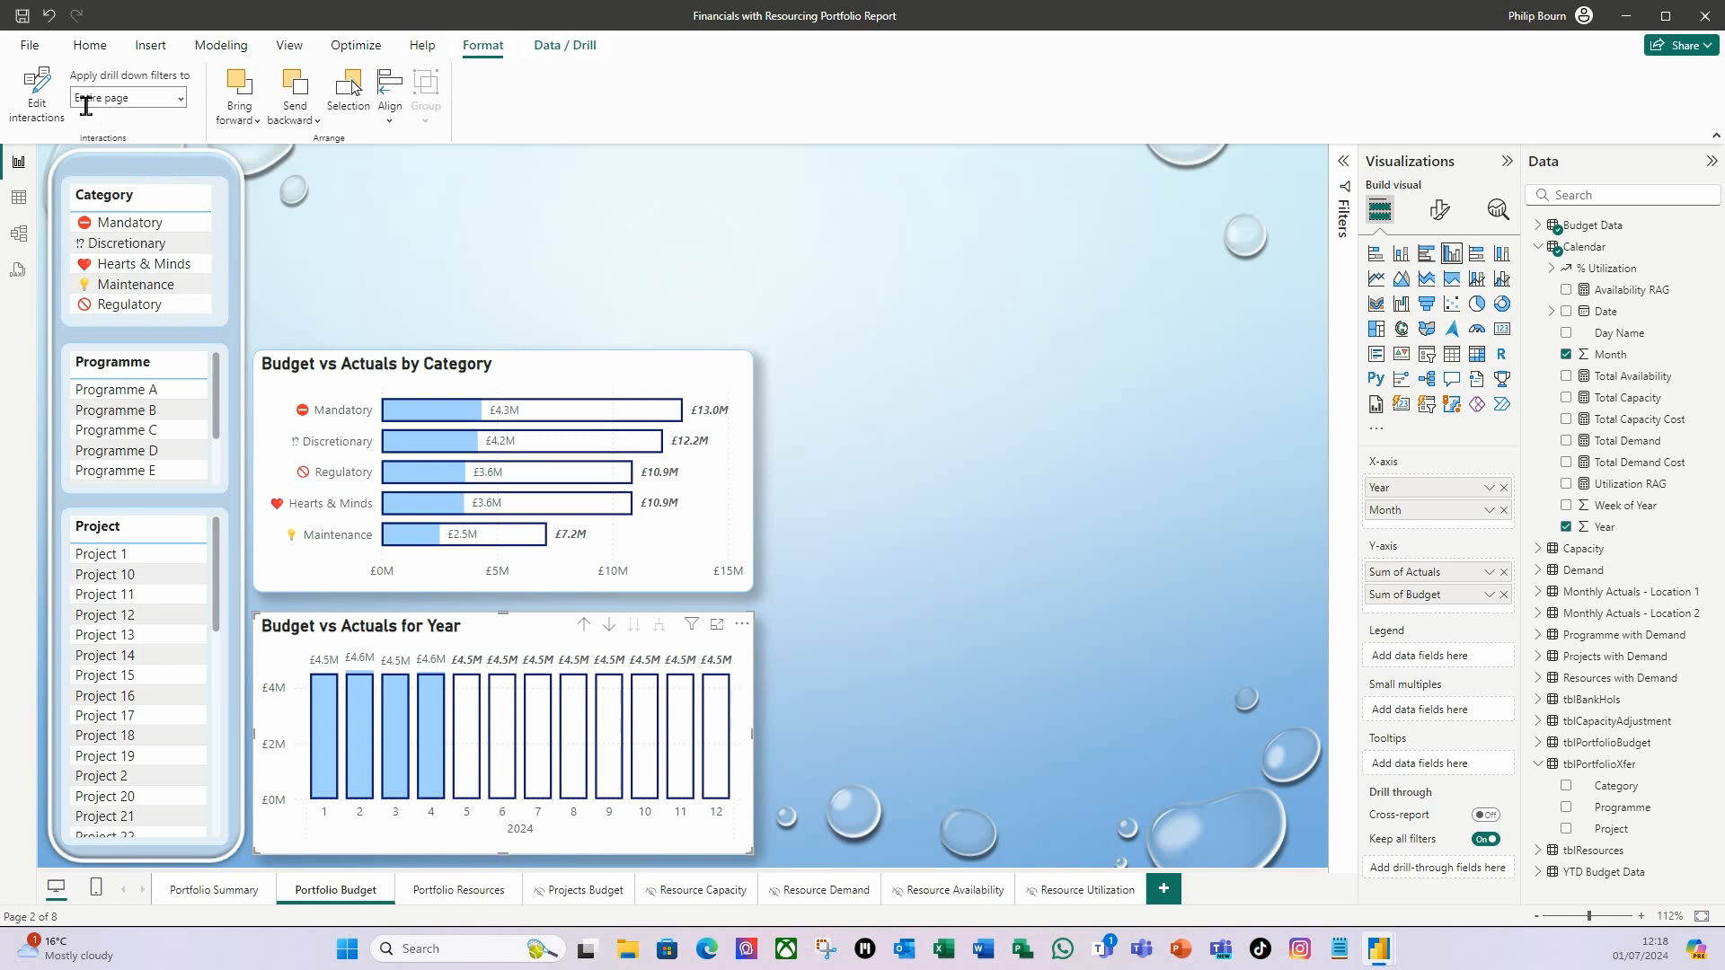
pyautogui.click(90, 45)
# Step: Test the Category table's filtering with Mandatory, Discretionary and Maintenance, and clear the filter
pyautogui.click(130, 223)
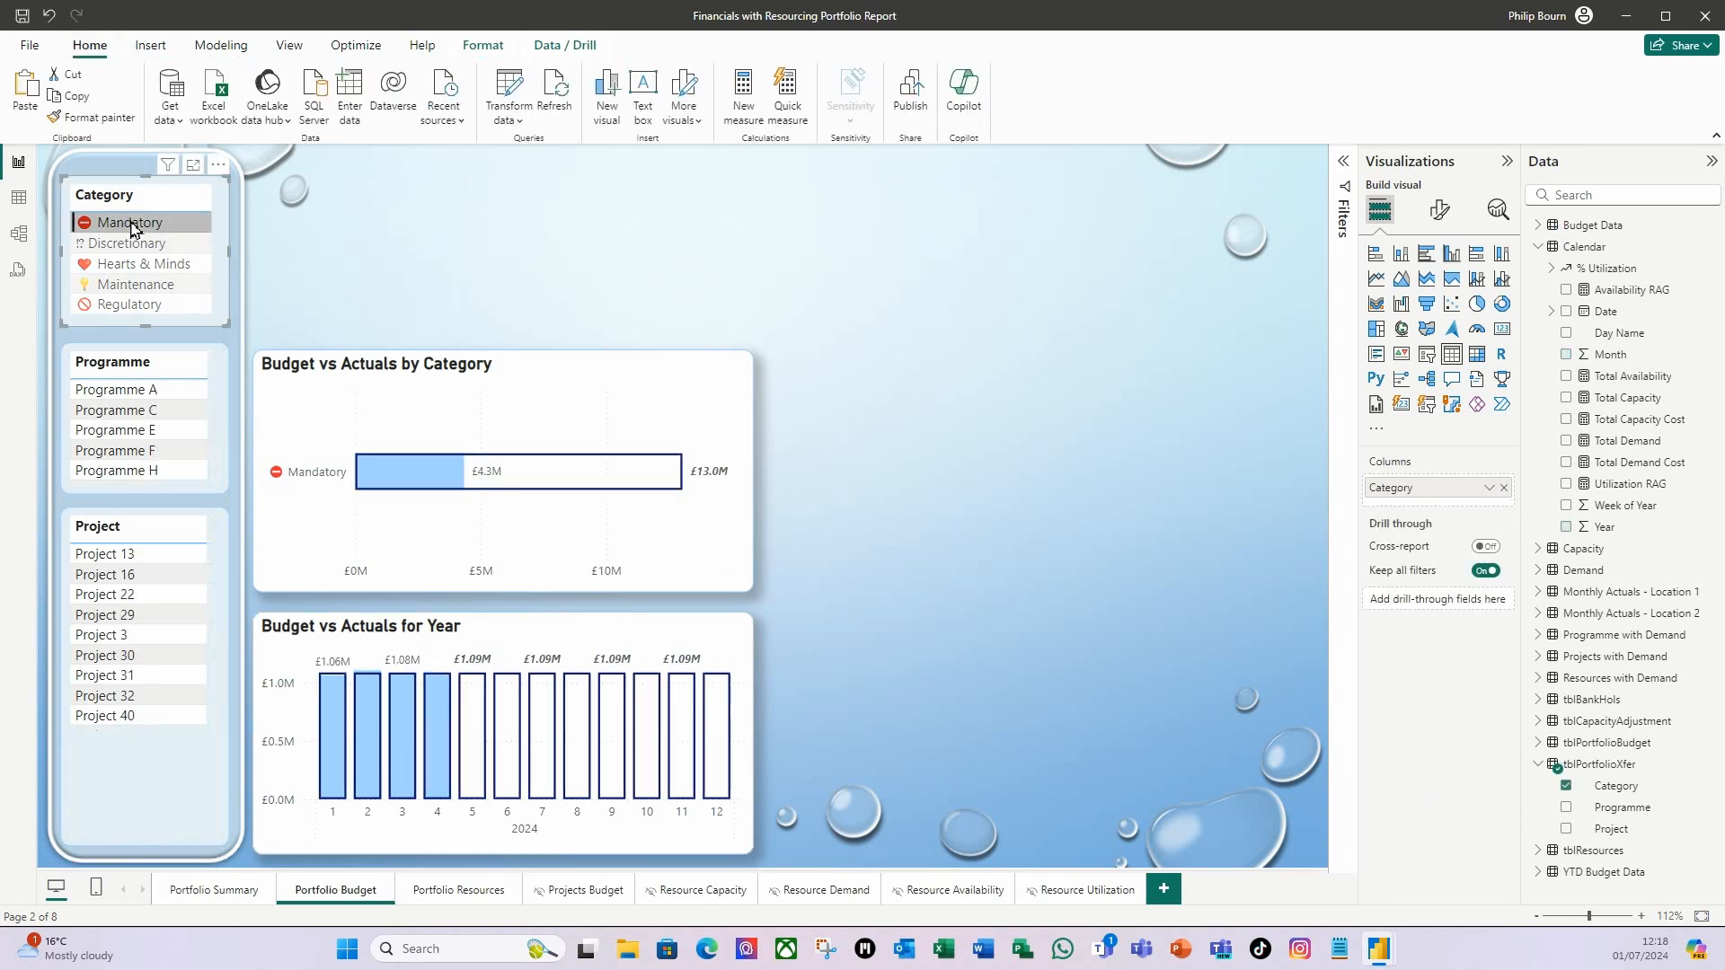
pyautogui.click(126, 244)
pyautogui.click(123, 285)
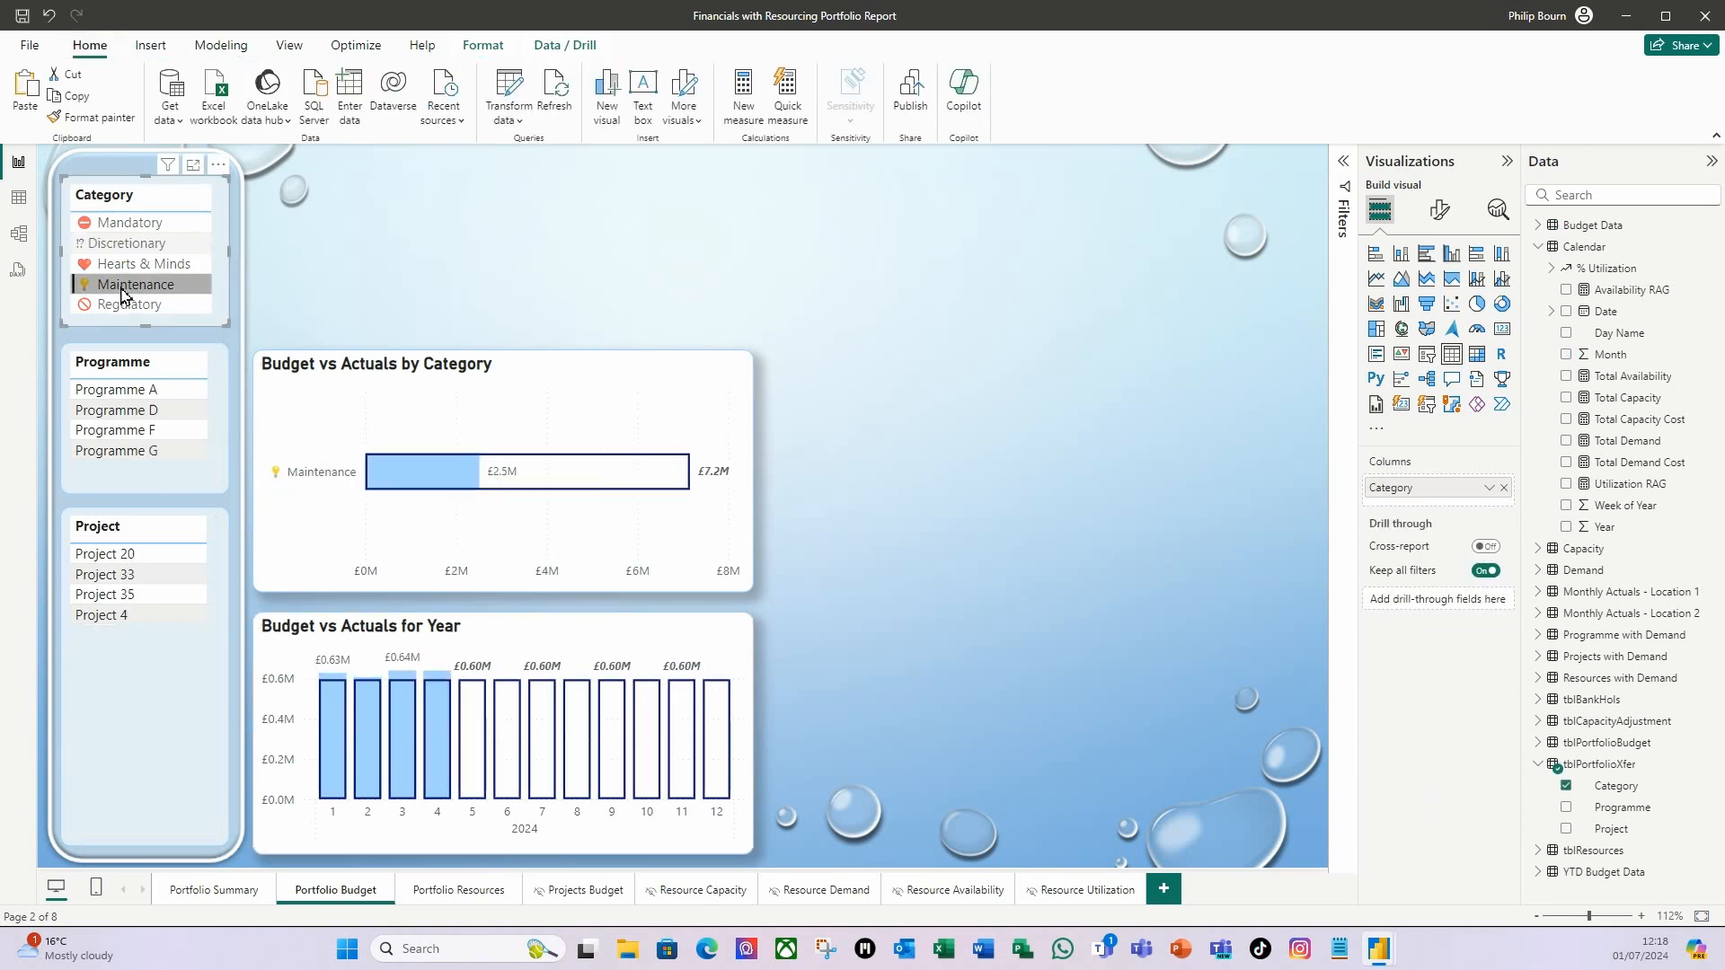
pyautogui.click(182, 292)
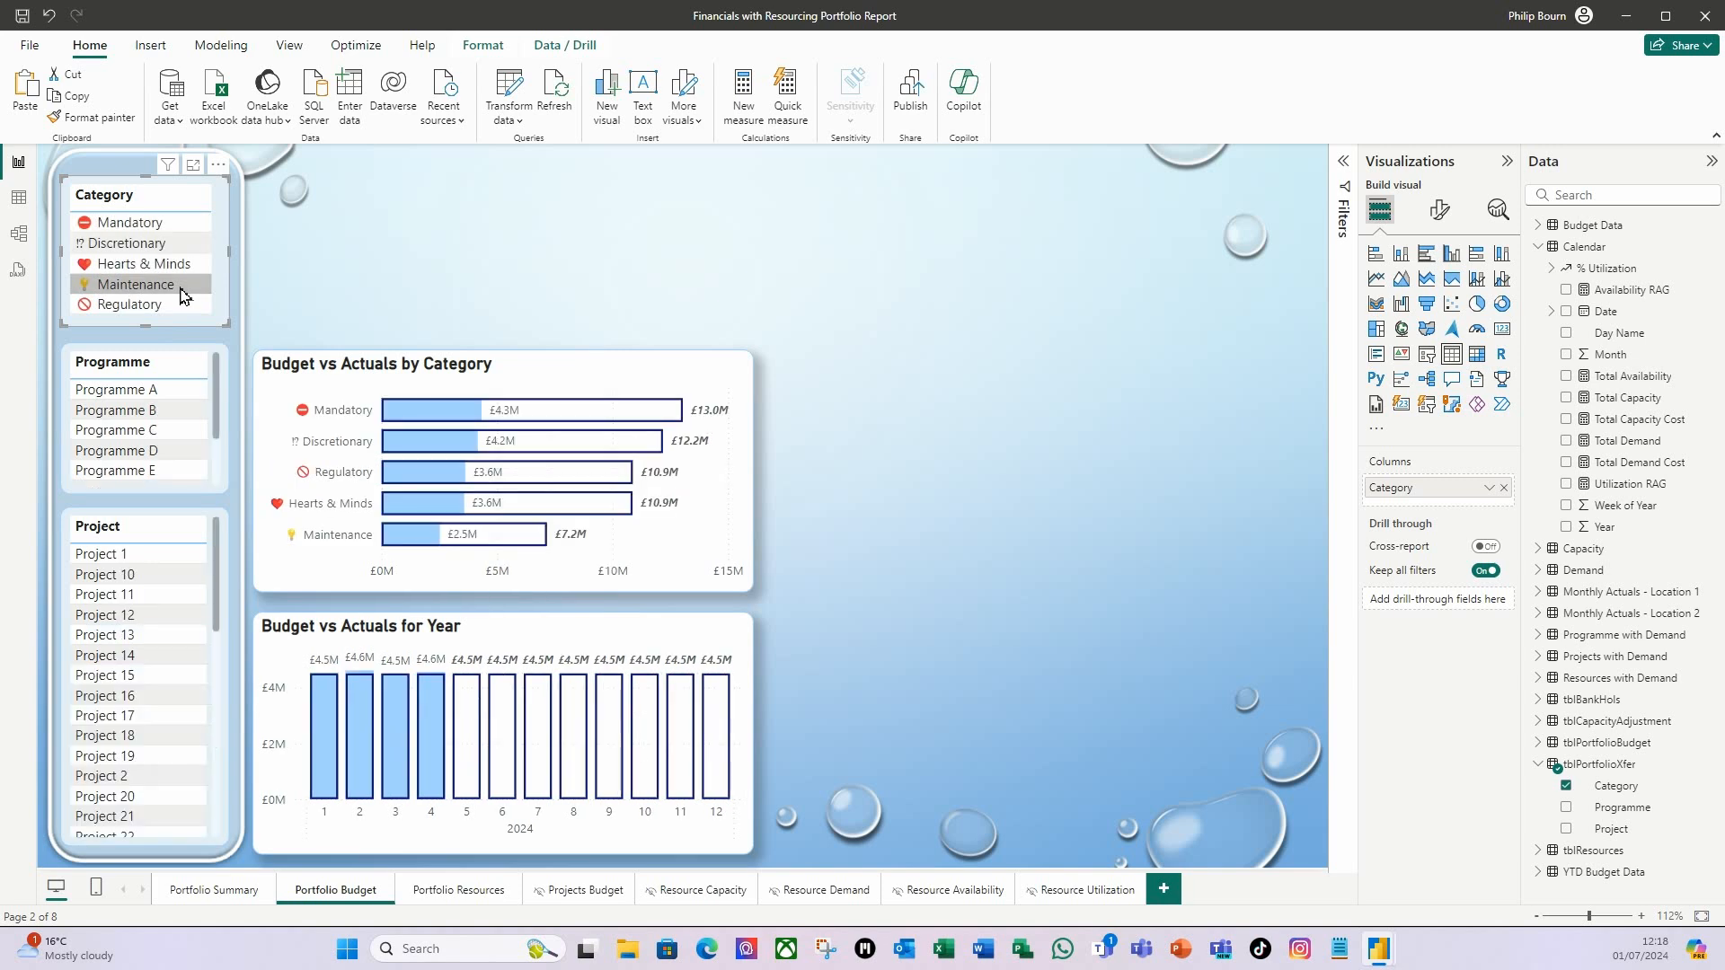
# Step: Test cross-filtering from the Hearts & Minds bar in the category chart, and clear the filter and selection
pyautogui.click(404, 511)
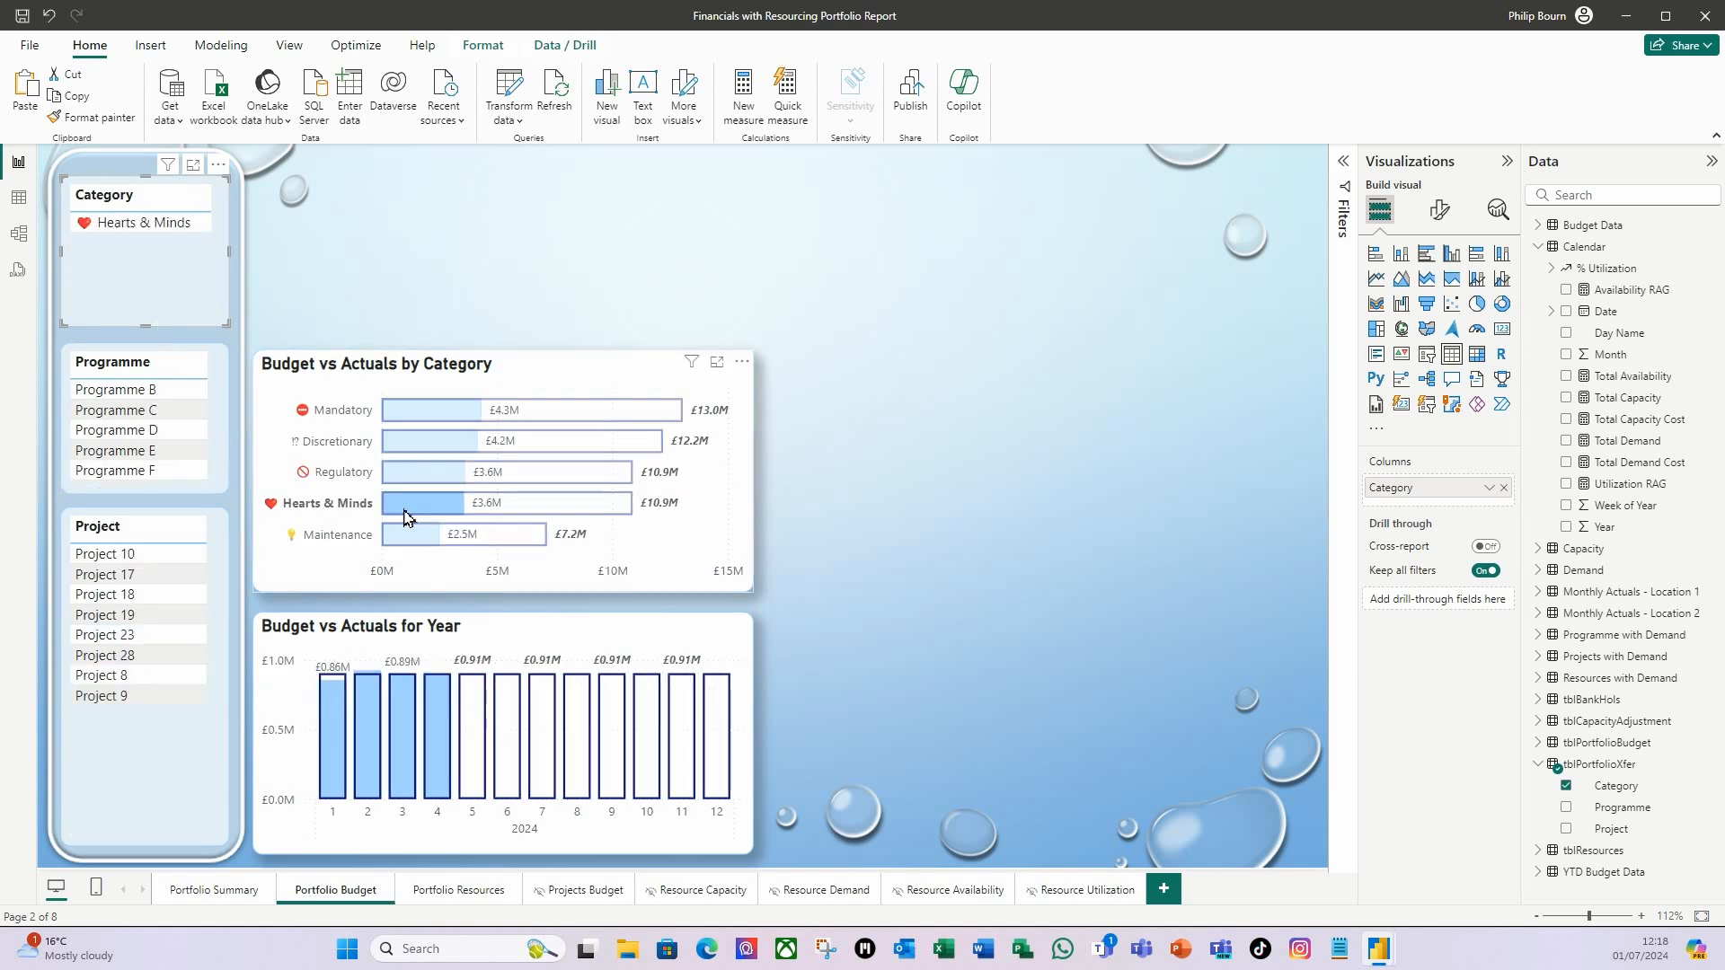
pyautogui.click(409, 521)
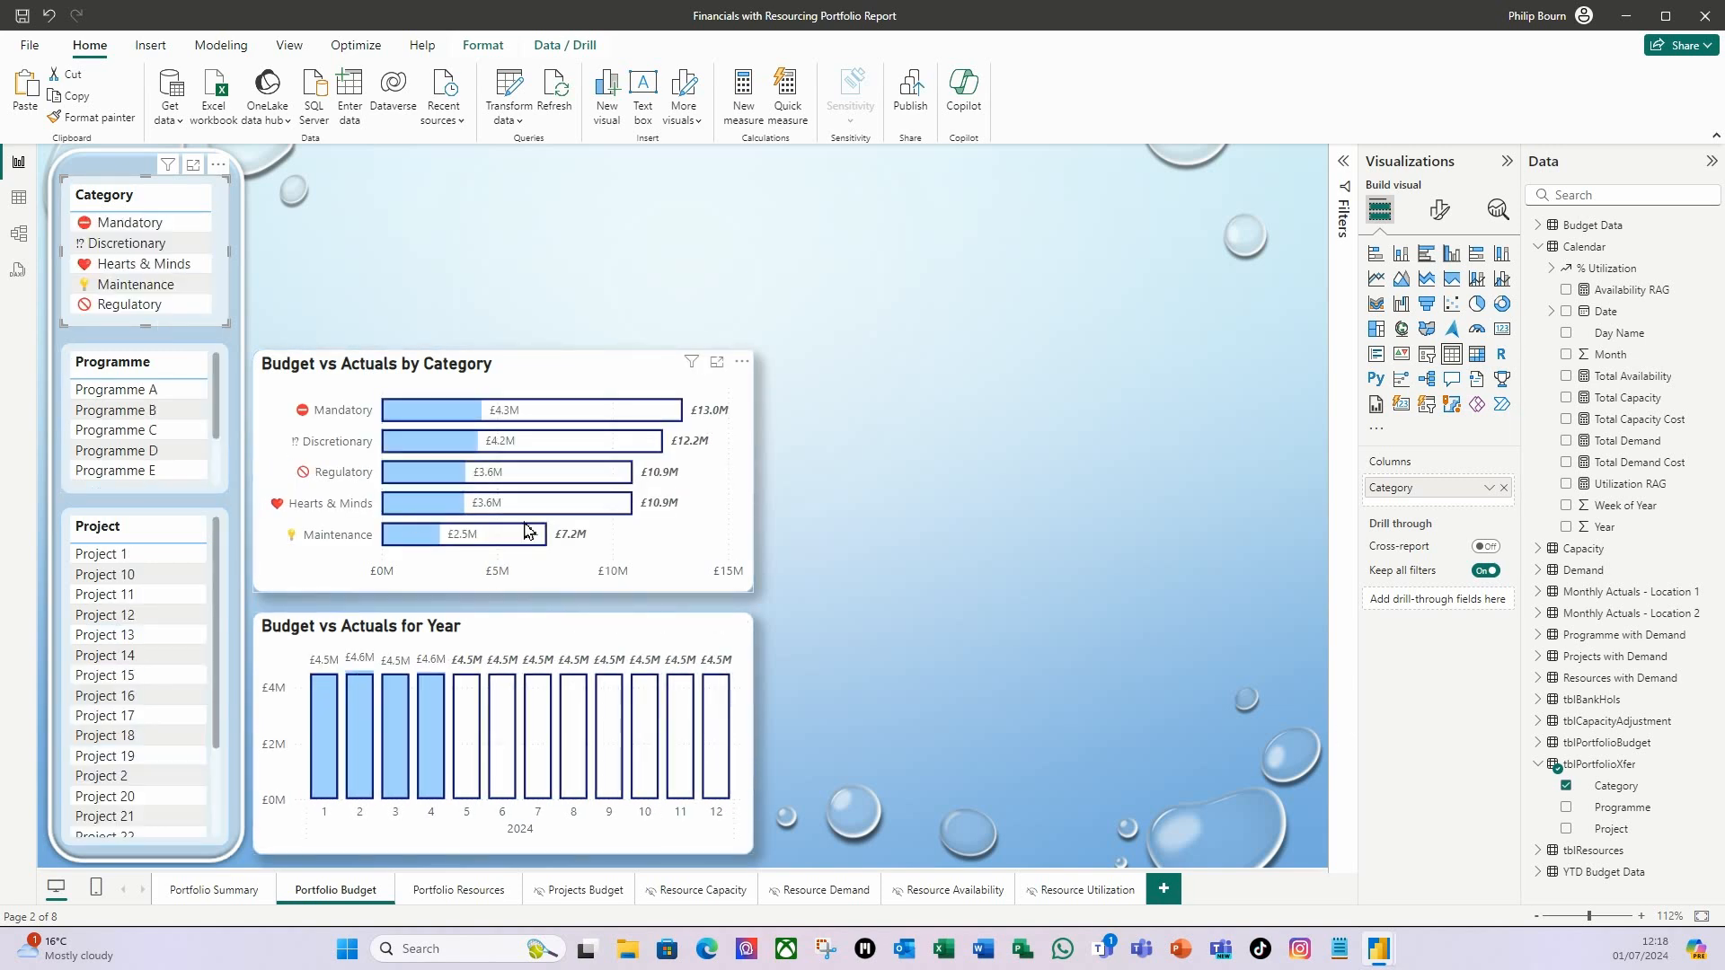
pyautogui.click(669, 265)
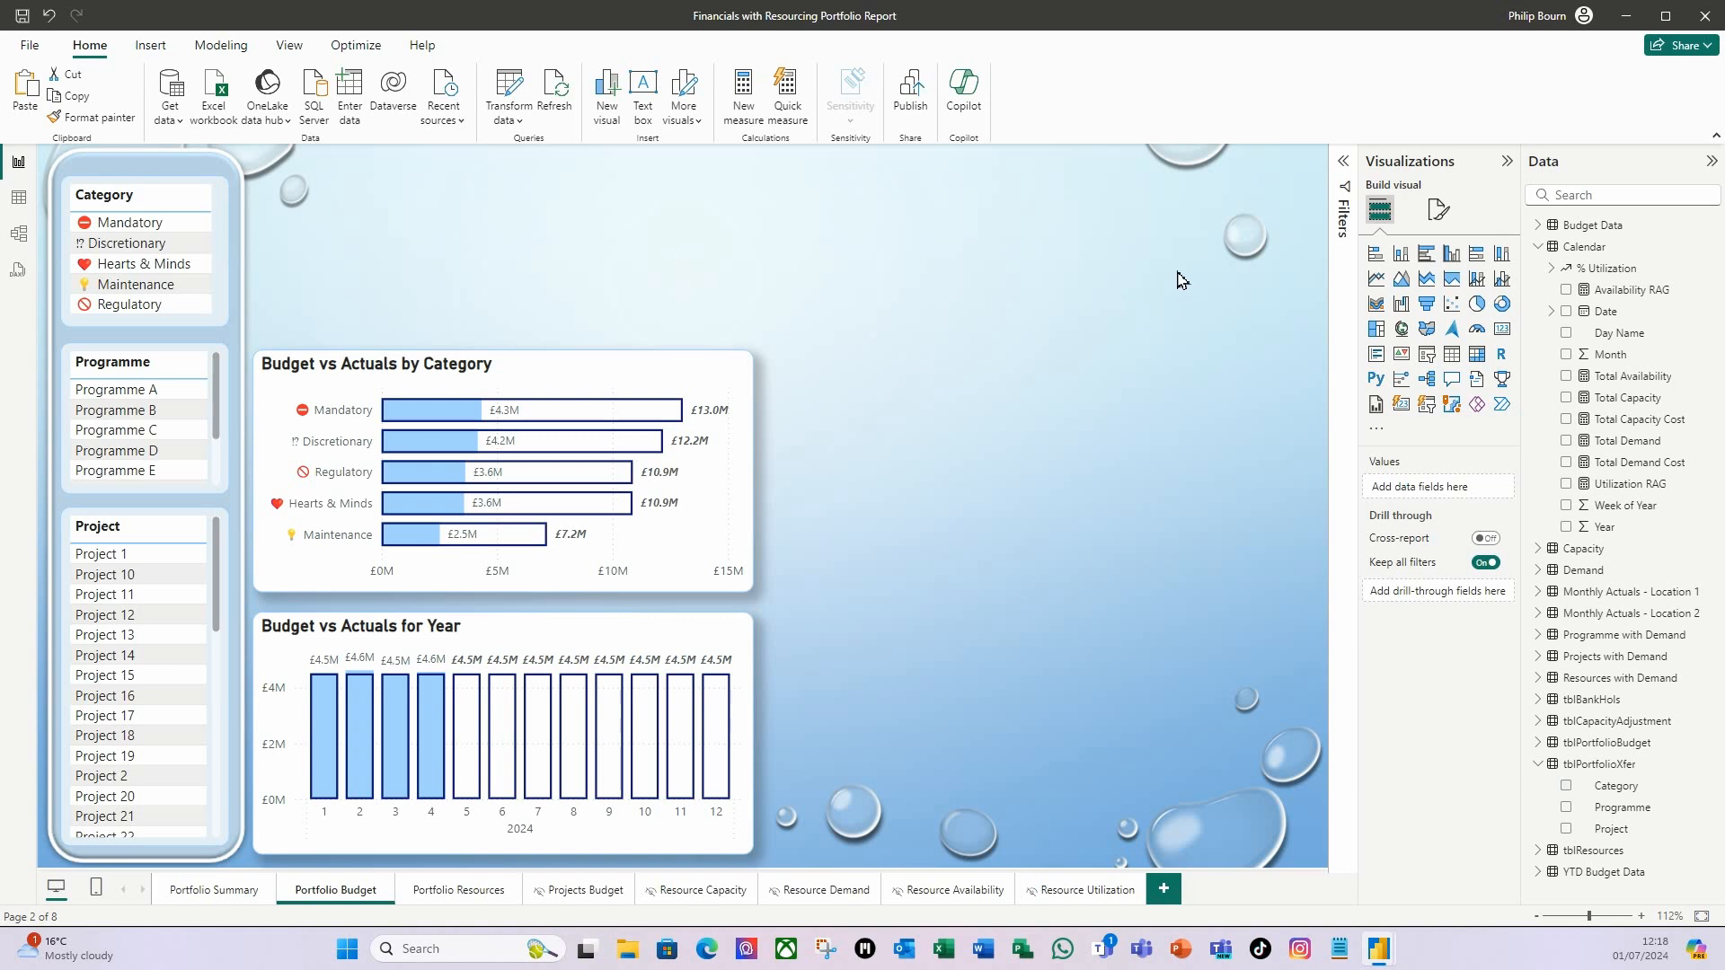